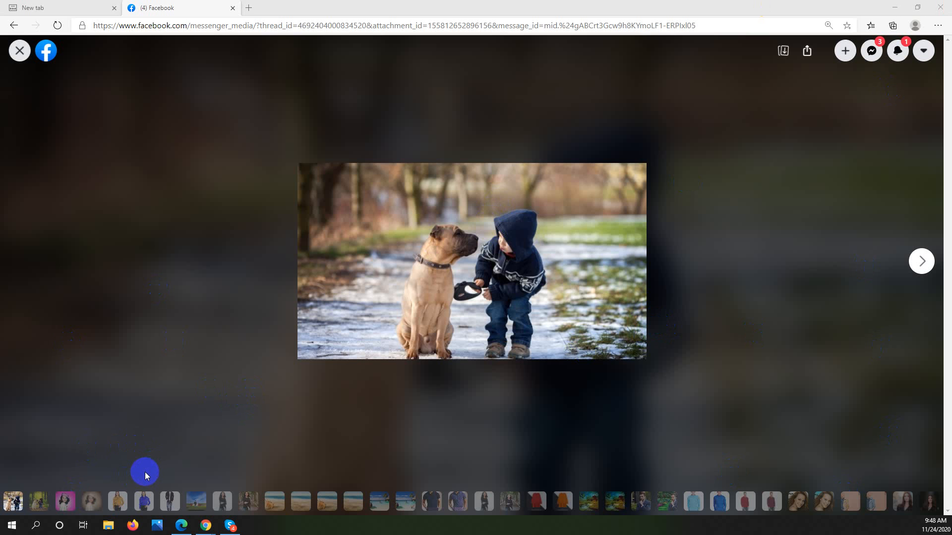
# Compare the original snowy photo of the child and dog with its forest-background edit in the Facebook photo viewer
pyautogui.click(40, 502)
pyautogui.press('Left')
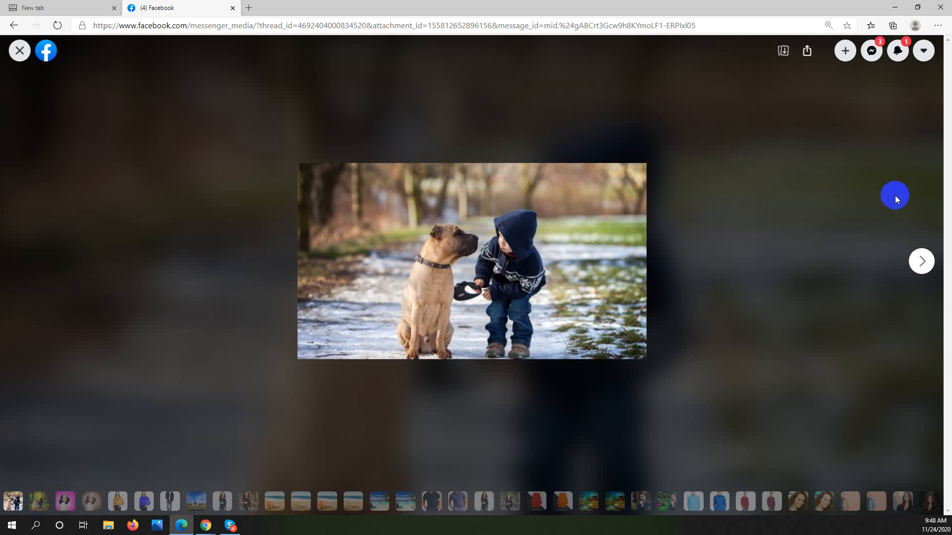
pyautogui.press('Right')
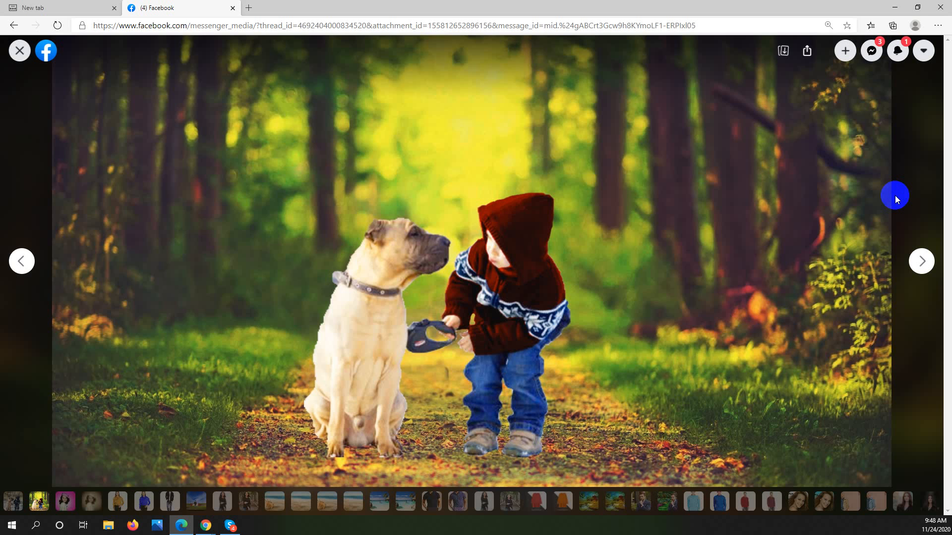
pyautogui.press('Left')
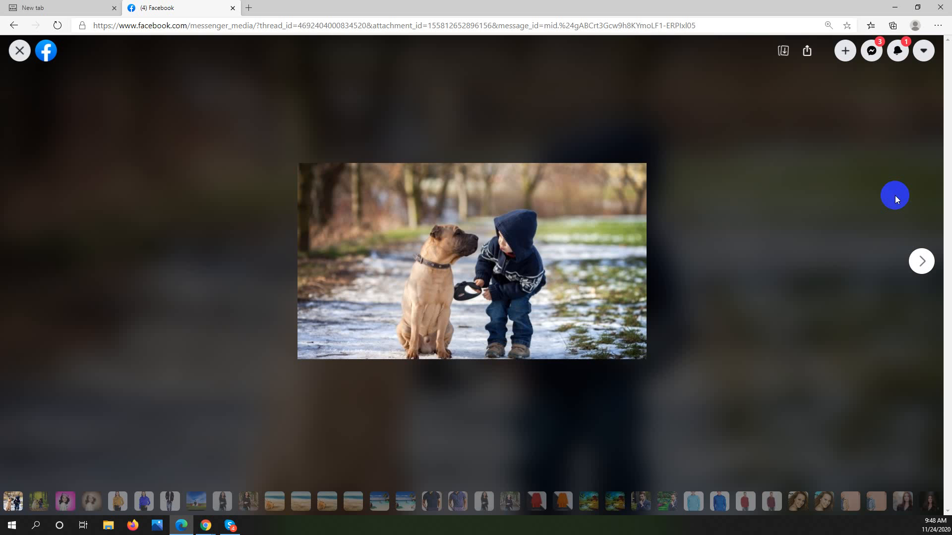
pyautogui.press('Right')
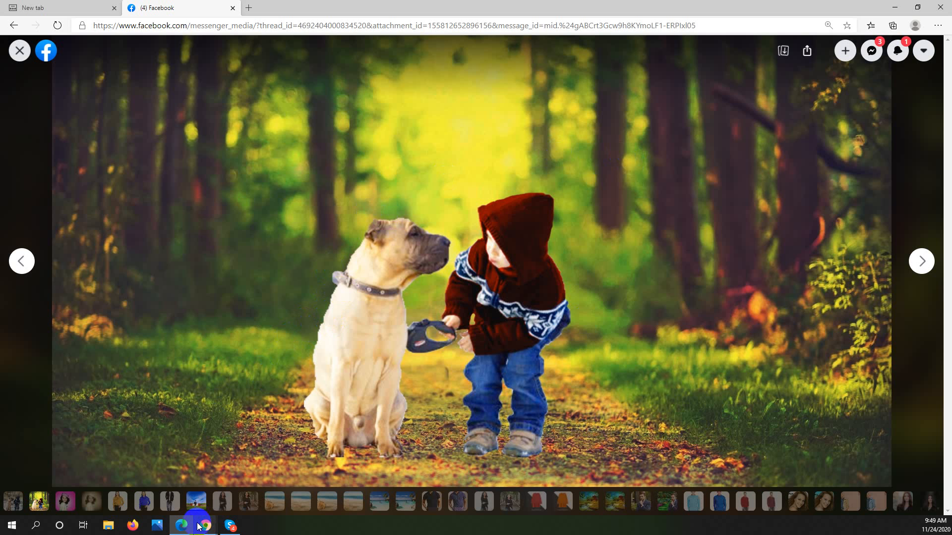
# Switch to the Graphic Design call in Google Meet, admit the waiting participant, and return to the Facebook photos
pyautogui.moveTo(206, 525)
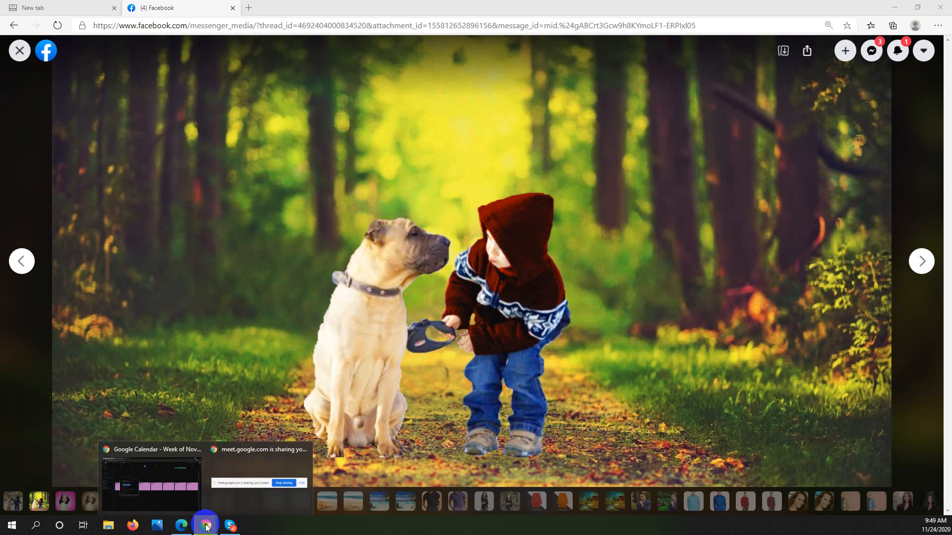
pyautogui.click(225, 496)
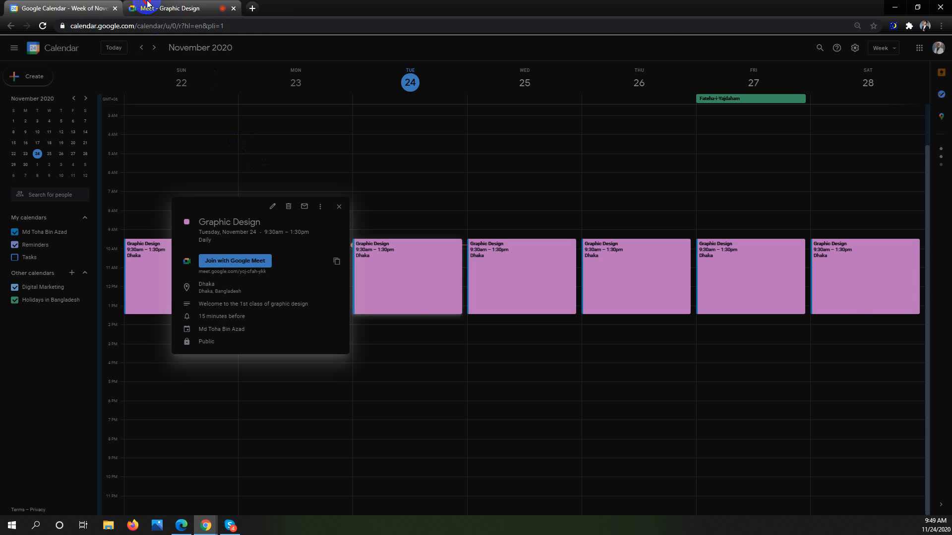
pyautogui.click(166, 7)
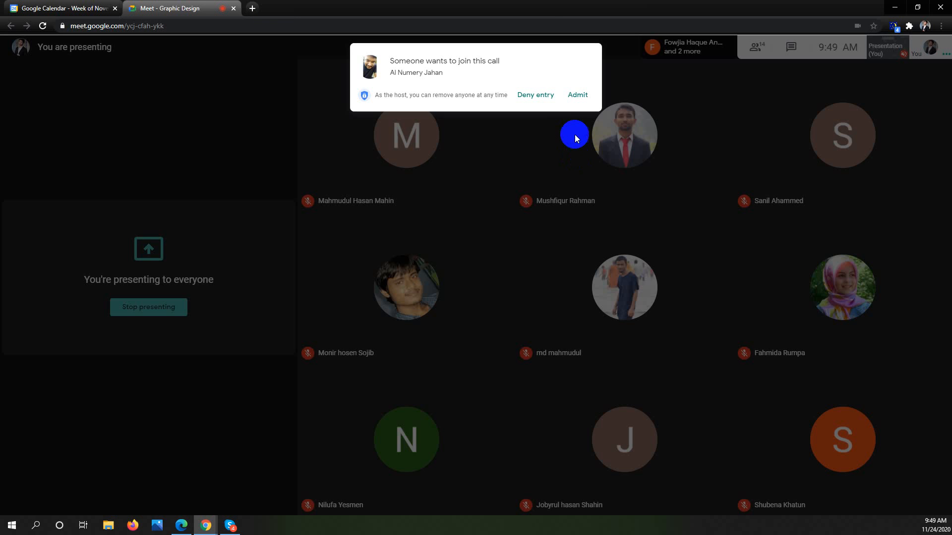
pyautogui.click(575, 94)
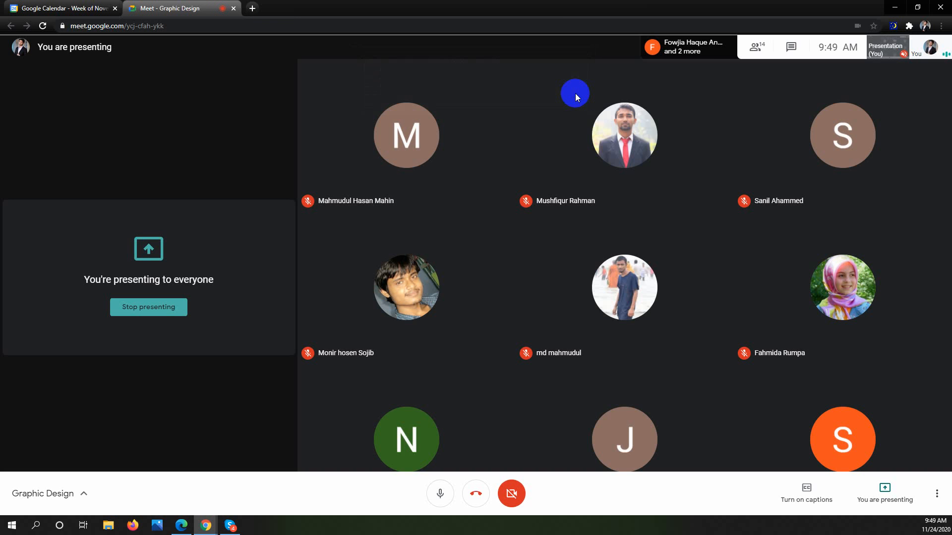
pyautogui.click(894, 8)
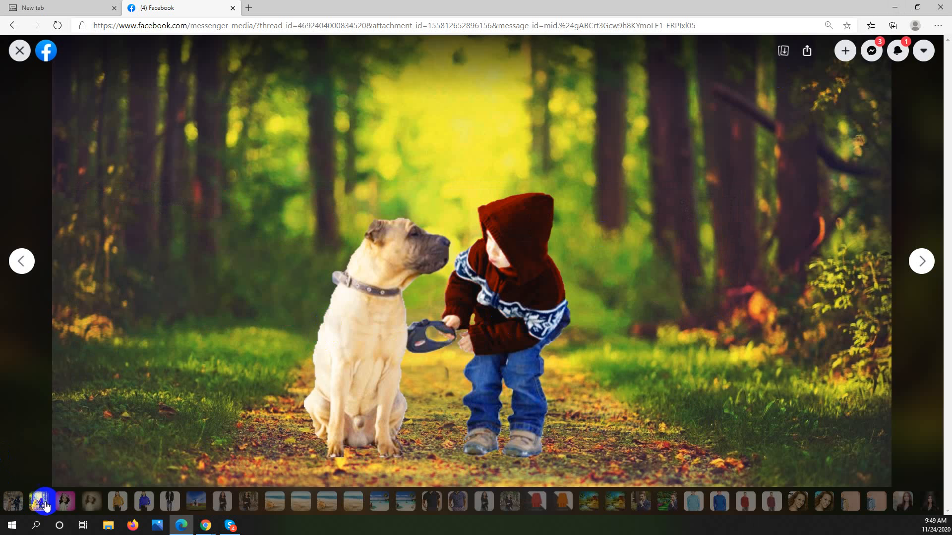
# View the girl's pink-background portrait edit and its original brown-background version
pyautogui.click(67, 502)
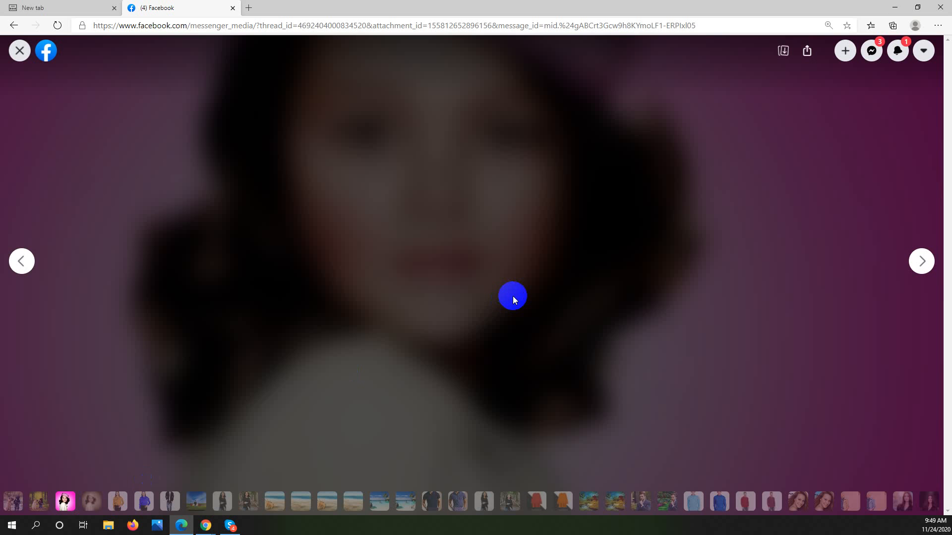
pyautogui.press('Right')
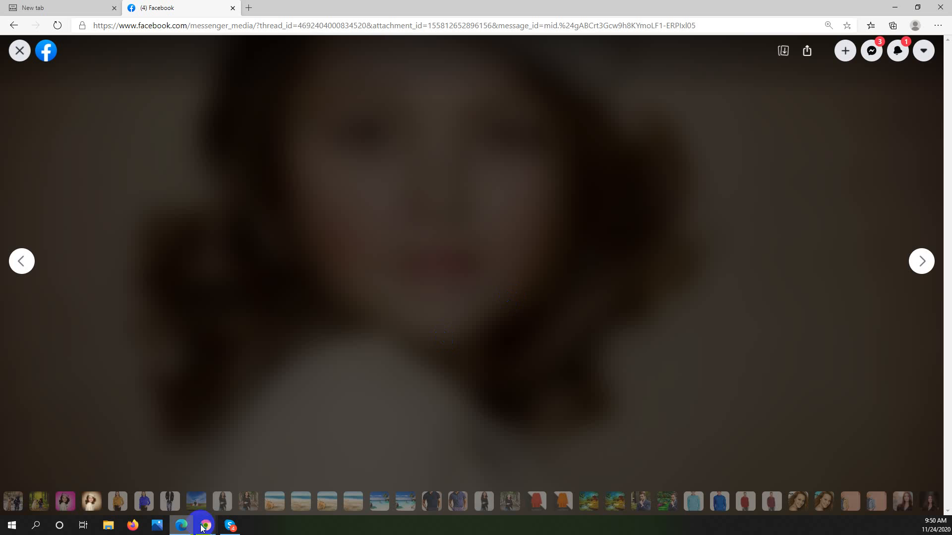
# In the Google Meet call, show the participant list, admit the person asking to join, and return to the Facebook photos
pyautogui.moveTo(206, 525)
pyautogui.click(165, 478)
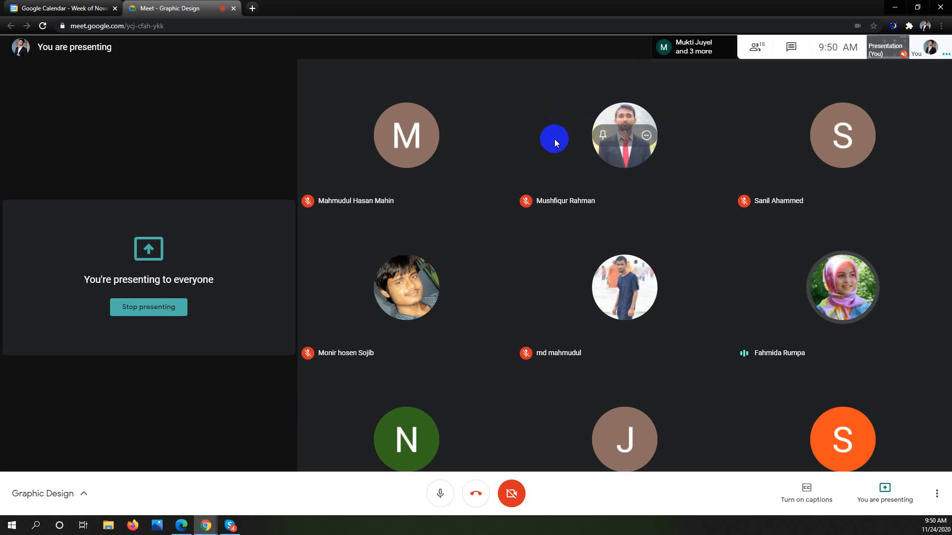
pyautogui.click(759, 48)
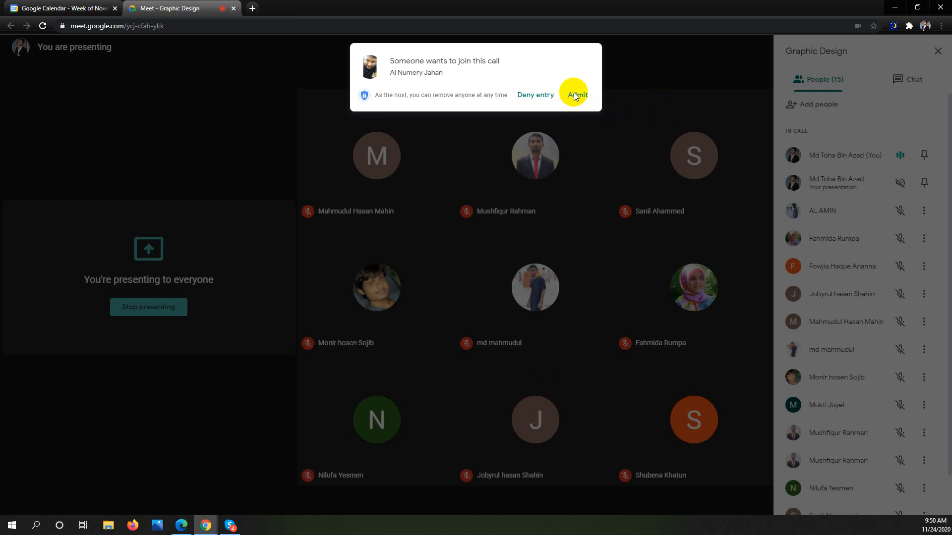
pyautogui.click(575, 95)
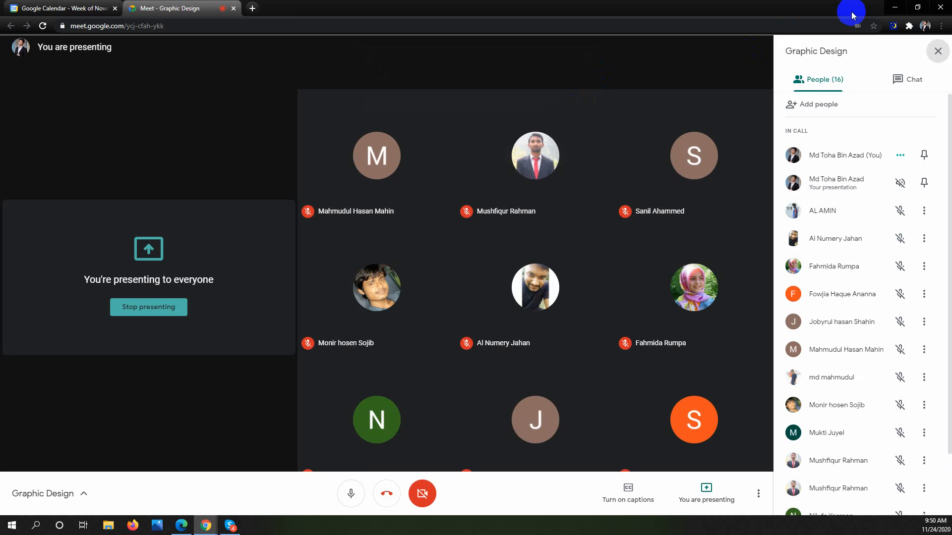
pyautogui.click(895, 9)
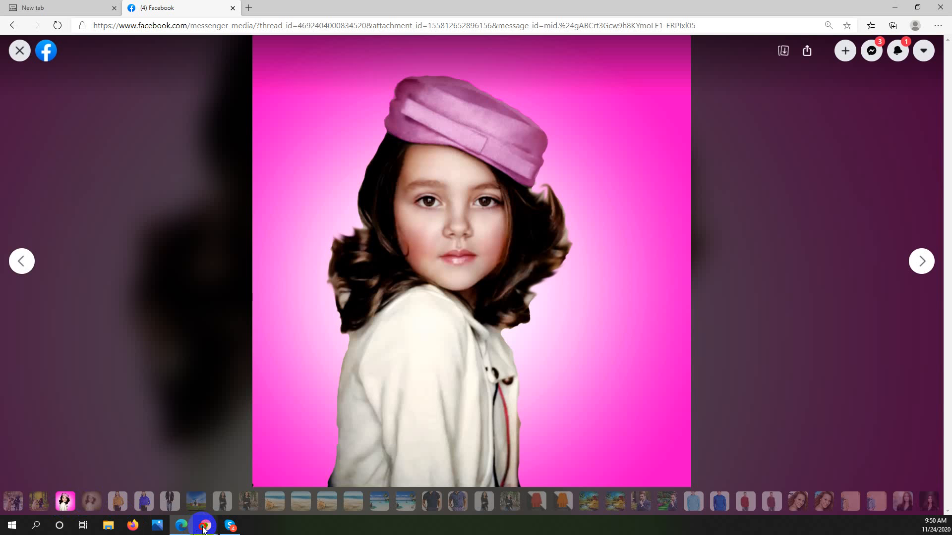
# Switch to Google Meet again, admit the next person asking to join, and go back to the portrait on Facebook
pyautogui.click(205, 526)
pyautogui.click(169, 491)
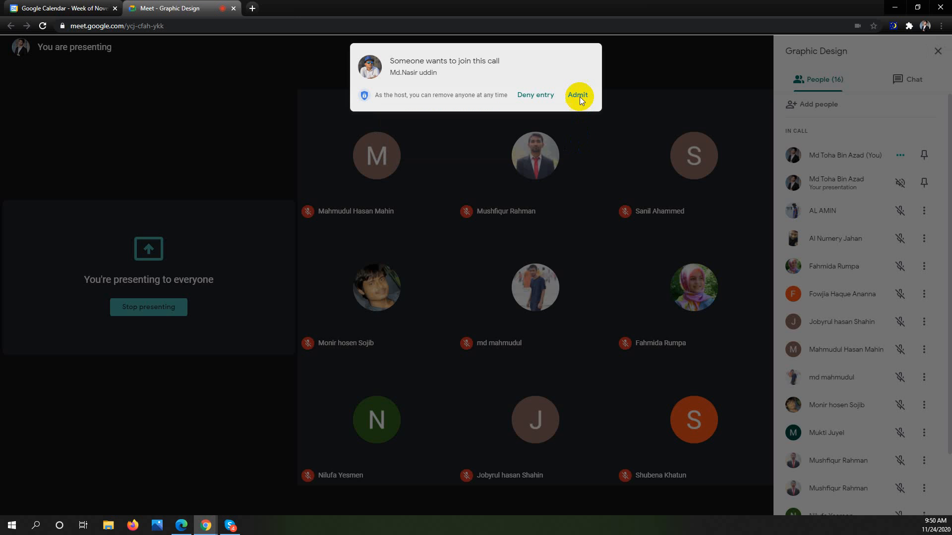
pyautogui.click(578, 97)
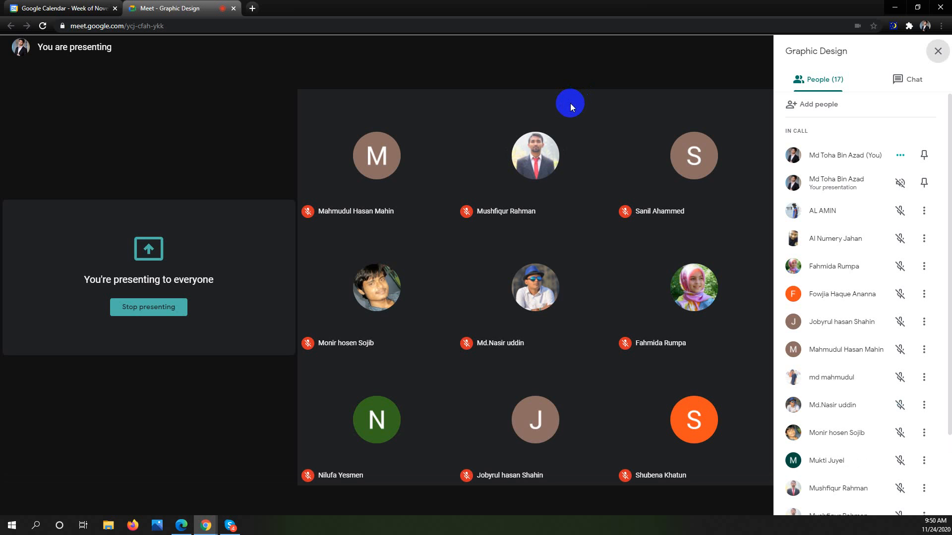
pyautogui.click(897, 7)
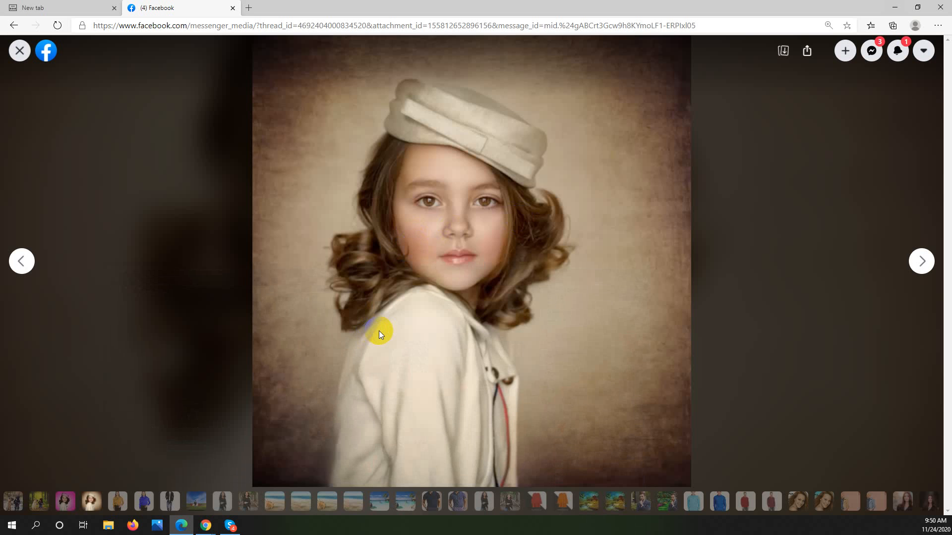
# Compare the girl's original brown-background portrait with the pink-background edit, alternating between the two
pyautogui.press('Left')
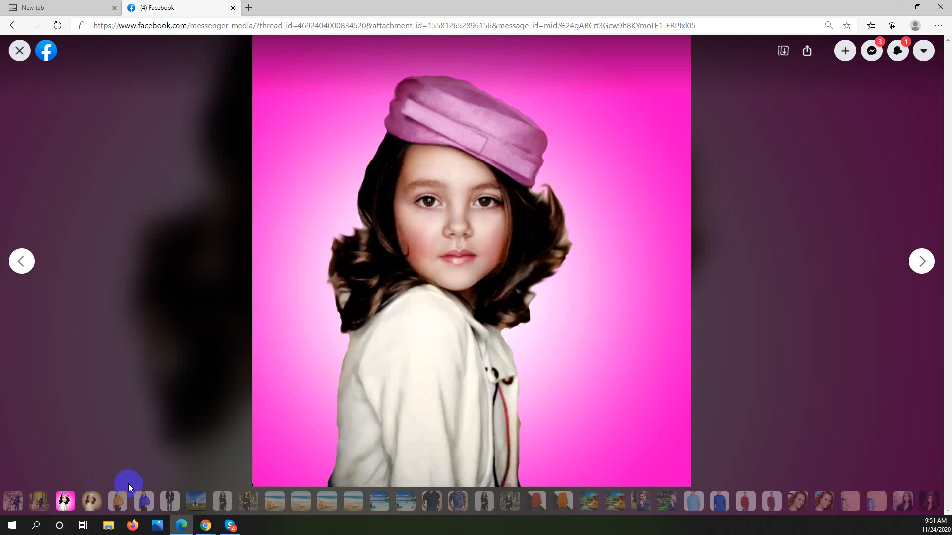
pyautogui.press('Right')
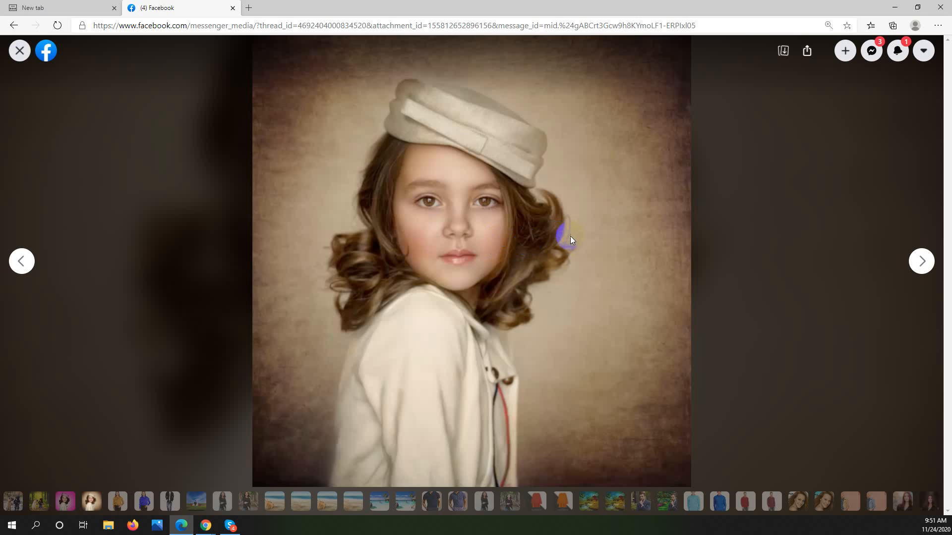
pyautogui.press('Left')
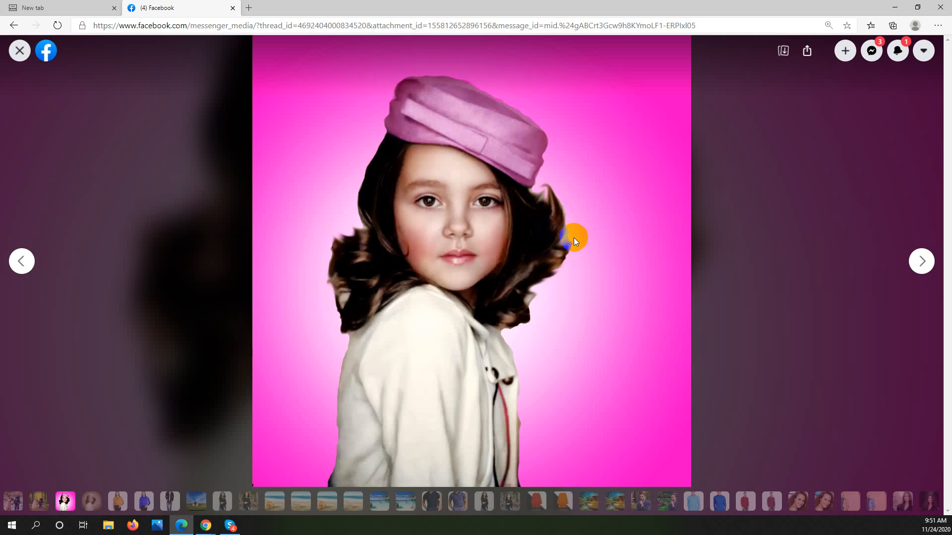
pyautogui.press('Right')
# Compare the woman's orange jacket photo with the version recolored to blue
pyautogui.press('Right')
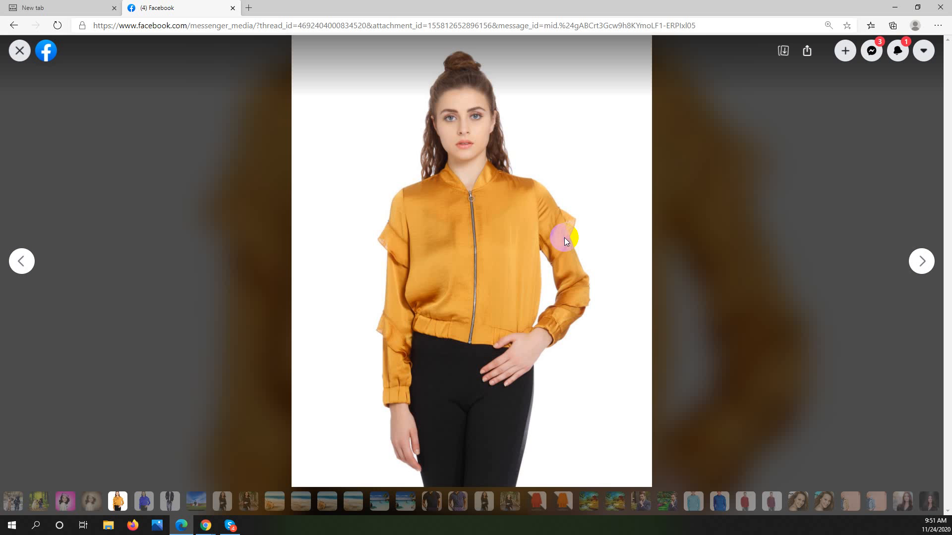
pyautogui.click(565, 240)
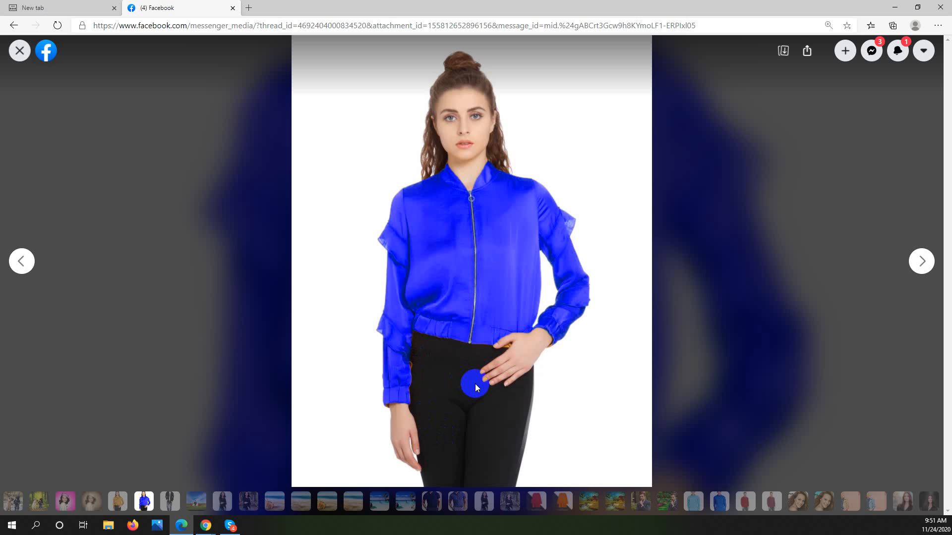
pyautogui.press('Left')
pyautogui.press('Right')
# Compare the white-background photo of the man in the black cardigan with his composite on the lawn under a blue sky
pyautogui.press('Right')
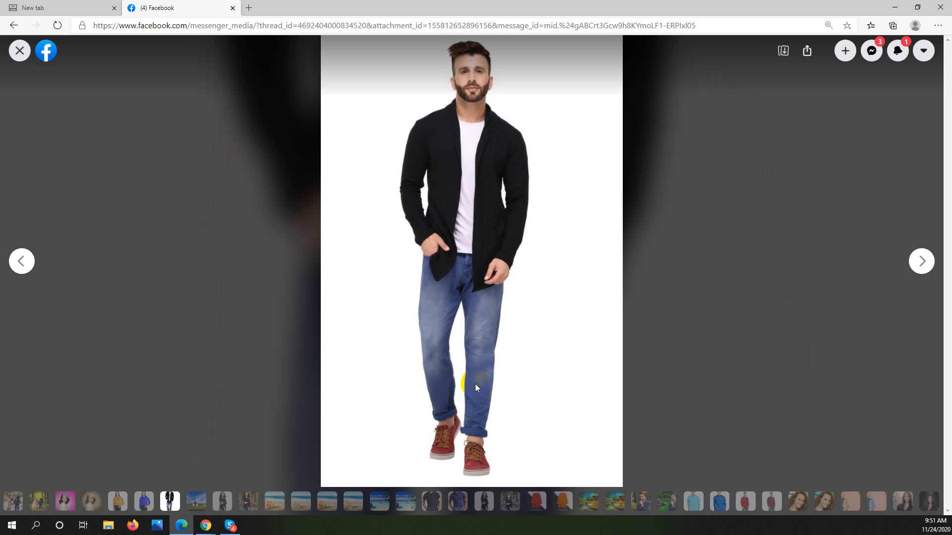
pyautogui.click(475, 384)
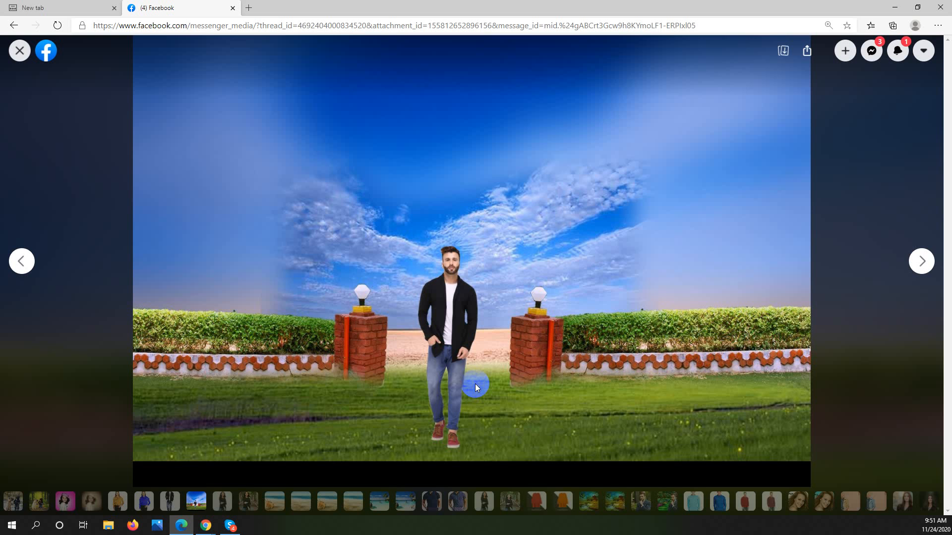
pyautogui.press('Left')
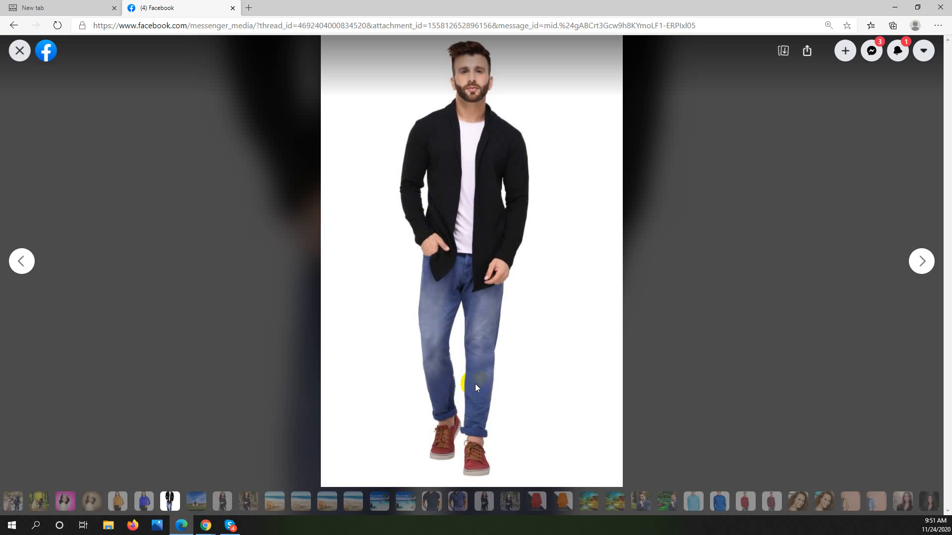
pyautogui.press('Right')
# Compare the plain-background photo of the woman in the black top with her tree-lined road composite
pyautogui.click(475, 383)
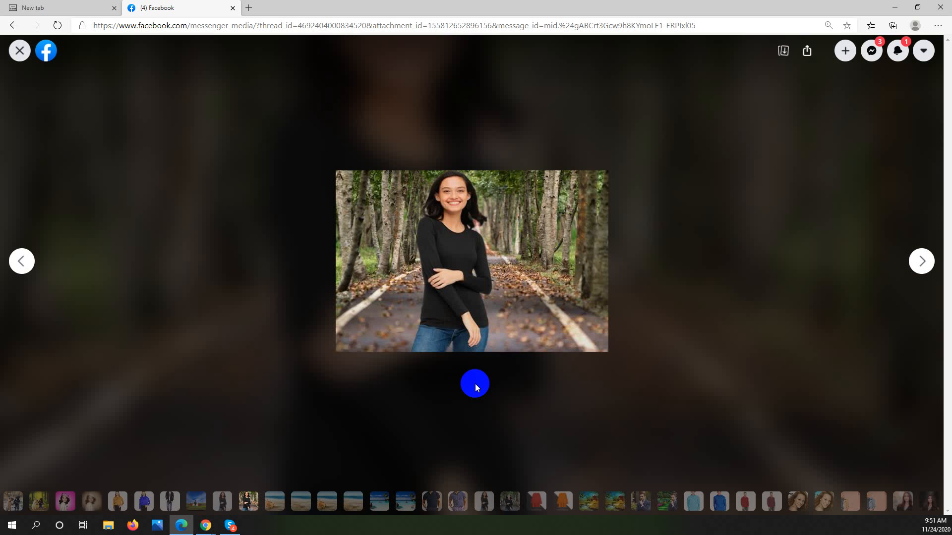
pyautogui.press('Right')
pyautogui.press('Left')
pyautogui.press('Left')
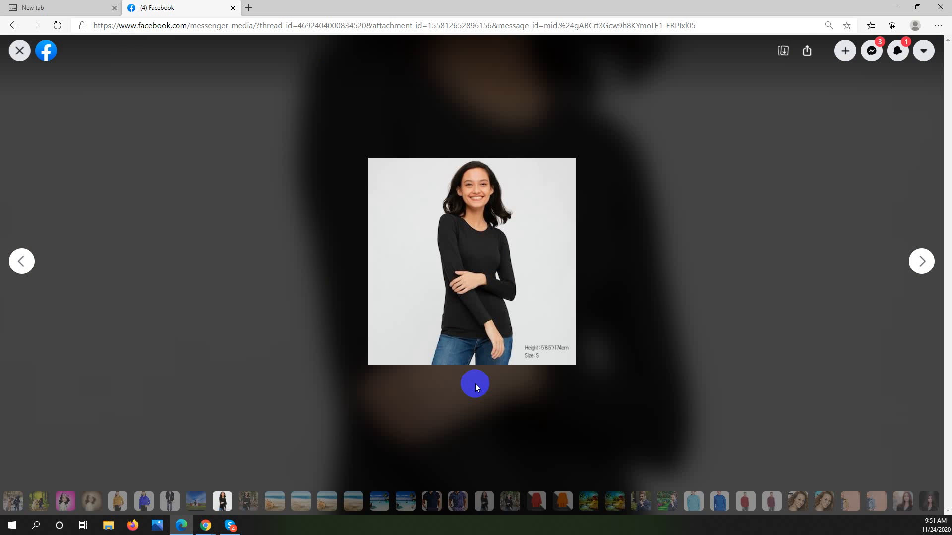
pyautogui.click(475, 384)
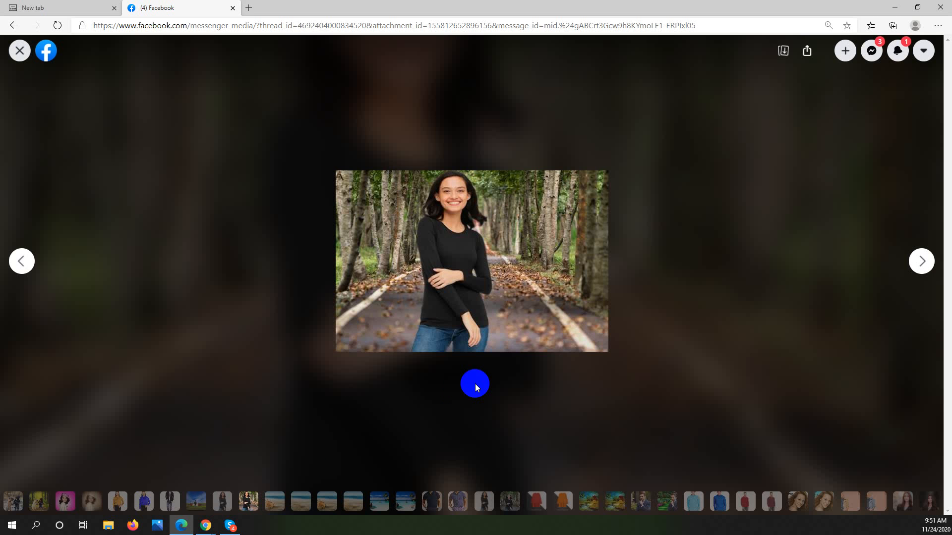
# Check the Google Meet call for people waiting to join, and return to the Facebook photos
pyautogui.click(177, 476)
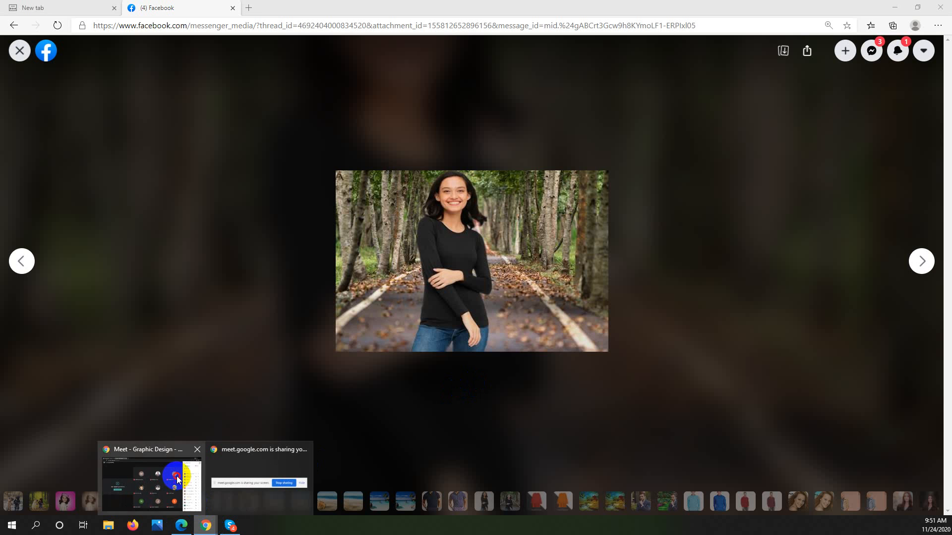
pyautogui.click(482, 161)
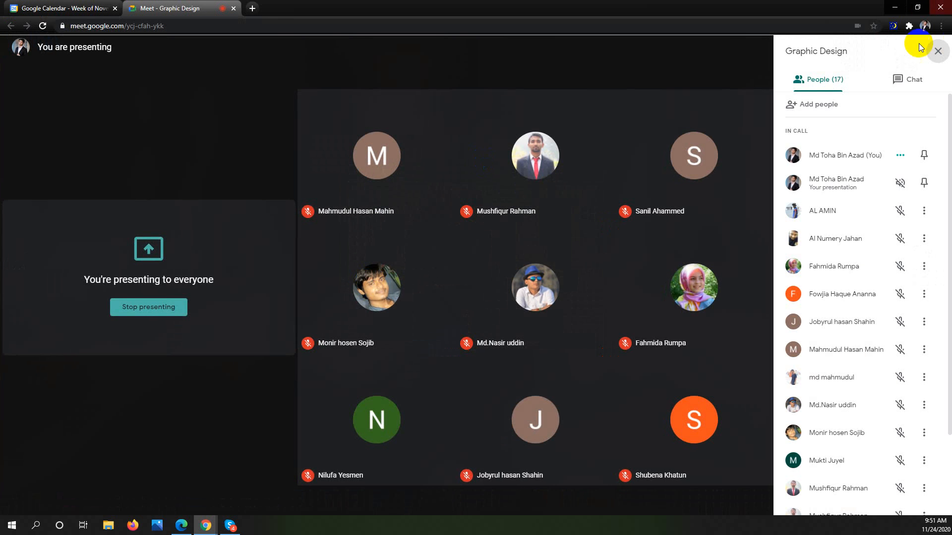
pyautogui.click(897, 7)
# Reopen the Google Meet call, admit the person requesting entry, and return to the tree-lined road composite on Facebook
pyautogui.click(209, 527)
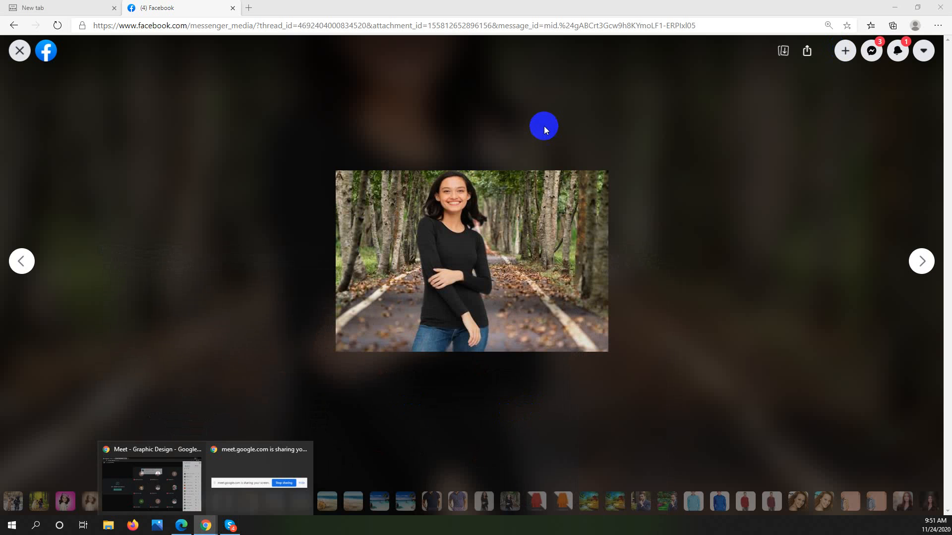
pyautogui.click(157, 481)
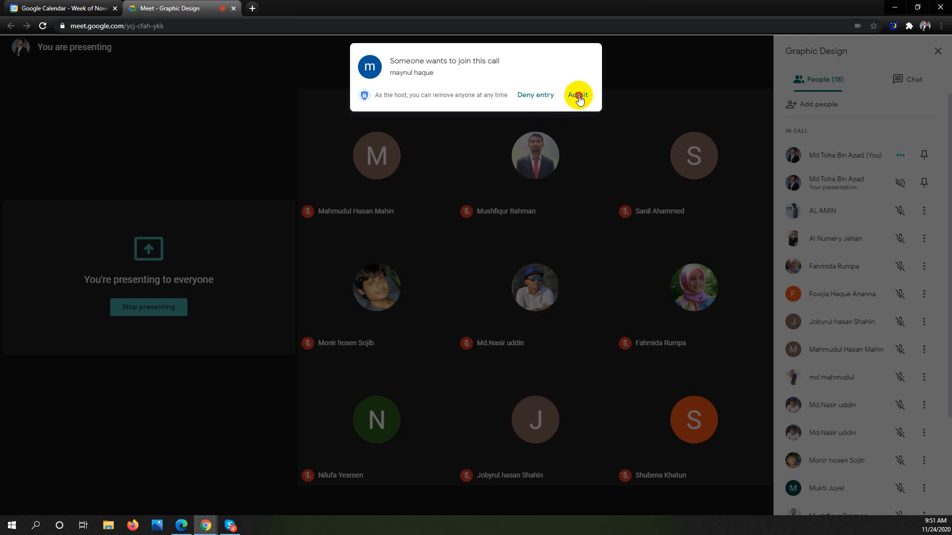
pyautogui.click(578, 96)
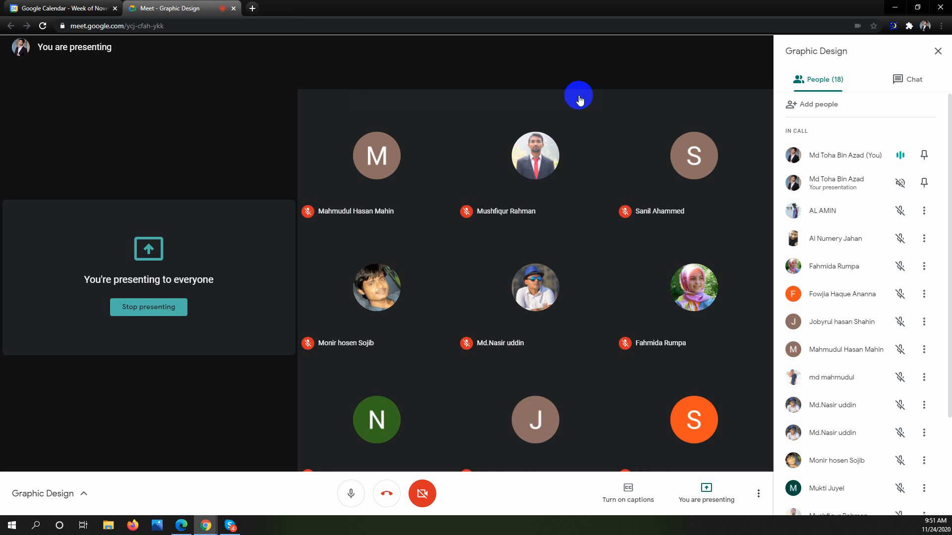
pyautogui.click(895, 7)
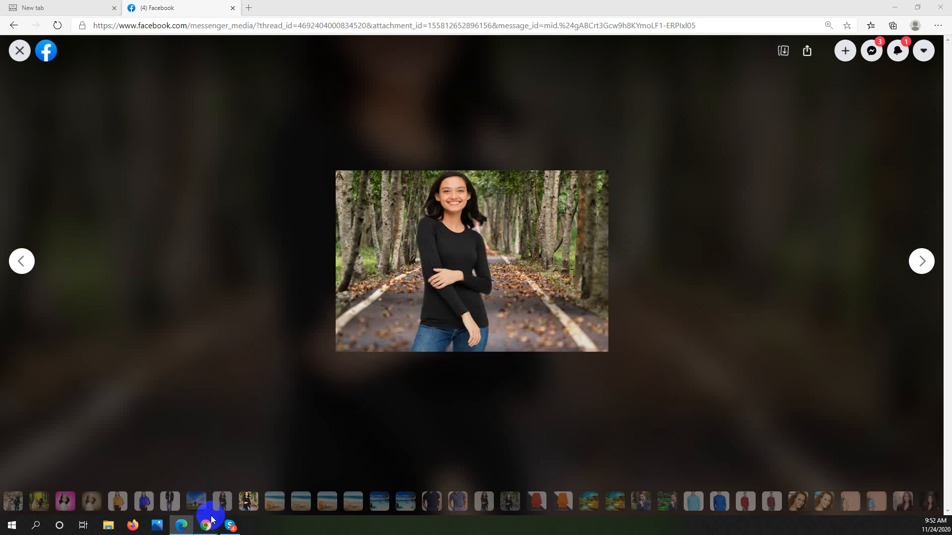
# Switch to the Google Meet call, admit the person requesting entry, and return to the Facebook photos
pyautogui.moveTo(212, 519)
pyautogui.click(239, 452)
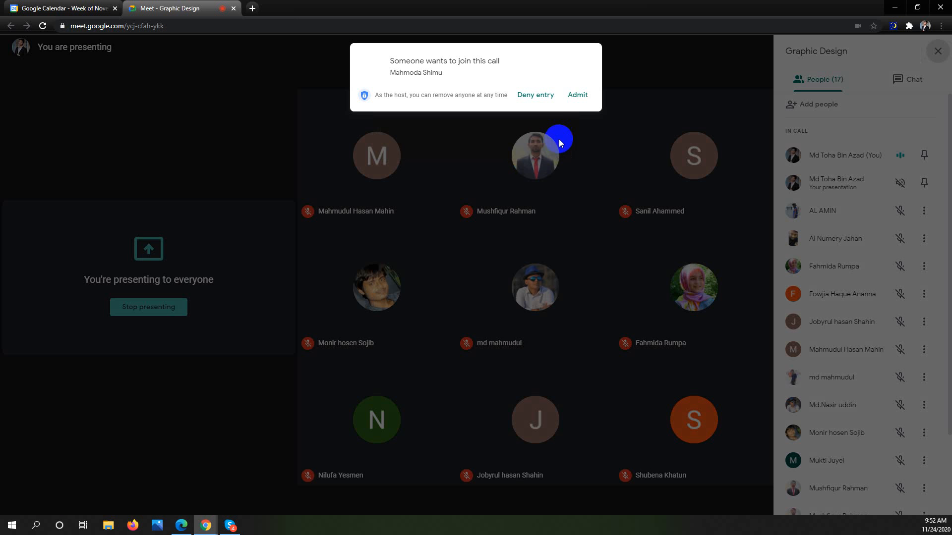
pyautogui.click(577, 95)
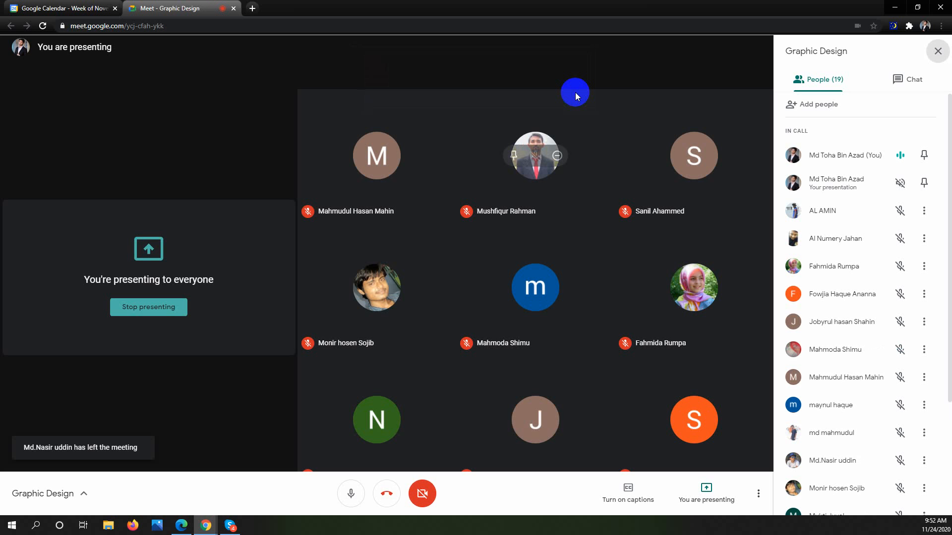
pyautogui.click(896, 7)
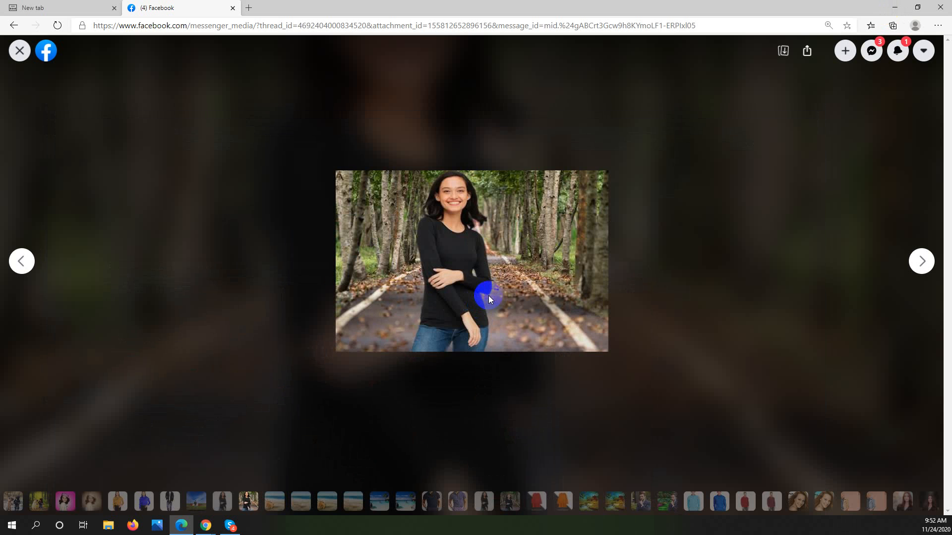
# Advance from the tree-lined road composite to the sandy beach photos and compare their versions
pyautogui.click(489, 295)
pyautogui.click(447, 362)
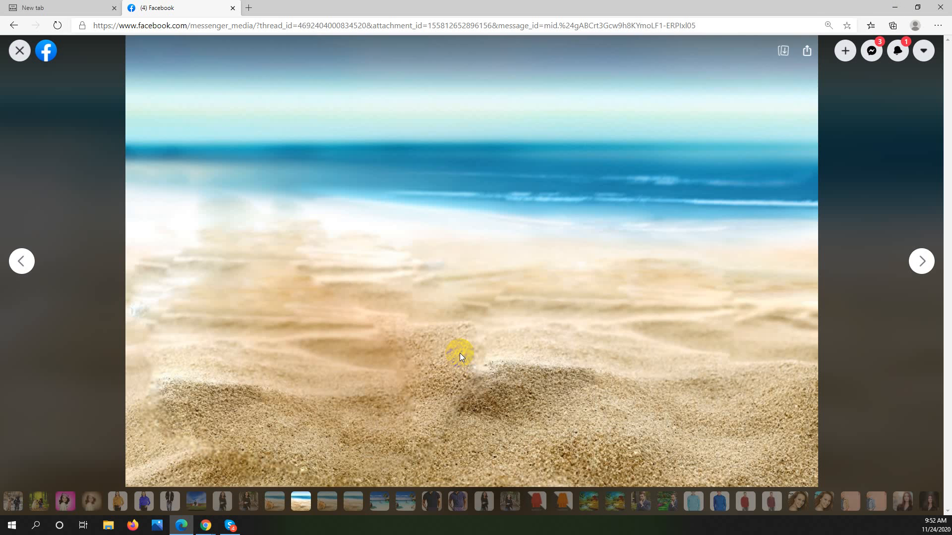
pyautogui.press('Left')
pyautogui.press('Right')
pyautogui.press('Right')
pyautogui.press('Right')
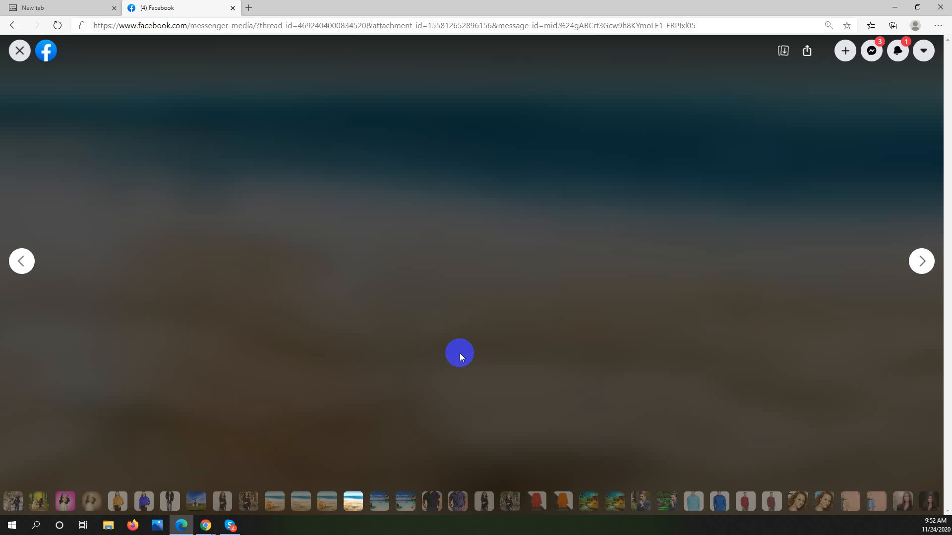
# Compare the two versions of the blue lagoon photo with the boulders and thatched hut
pyautogui.press('Right')
pyautogui.press('Right')
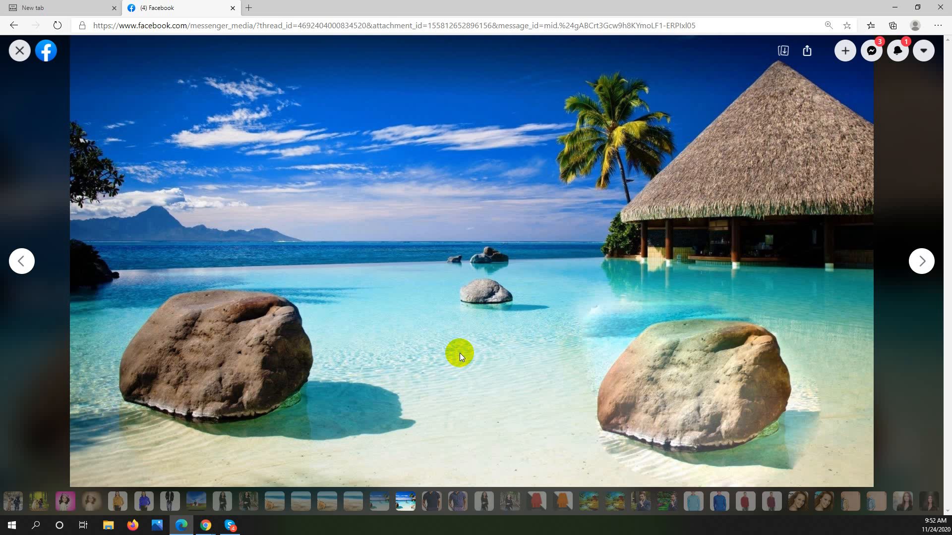
pyautogui.press('Right')
pyautogui.press('Left')
pyautogui.press('Left')
pyautogui.press('Right')
pyautogui.press('Left')
pyautogui.press('Right')
# Compare the two color versions of the photo of the man in the polo shirt
pyautogui.press('Right')
pyautogui.press('Right')
pyautogui.press('Right')
pyautogui.press('Left')
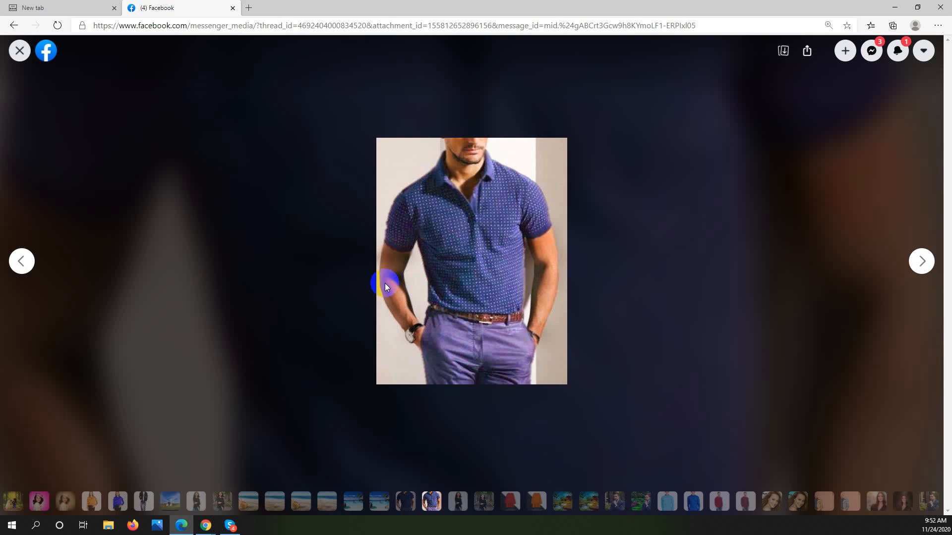
# Move past the black-top woman's photos and compare the red and orange versions of the long-sleeved dress
pyautogui.press('Right')
pyautogui.press('Right')
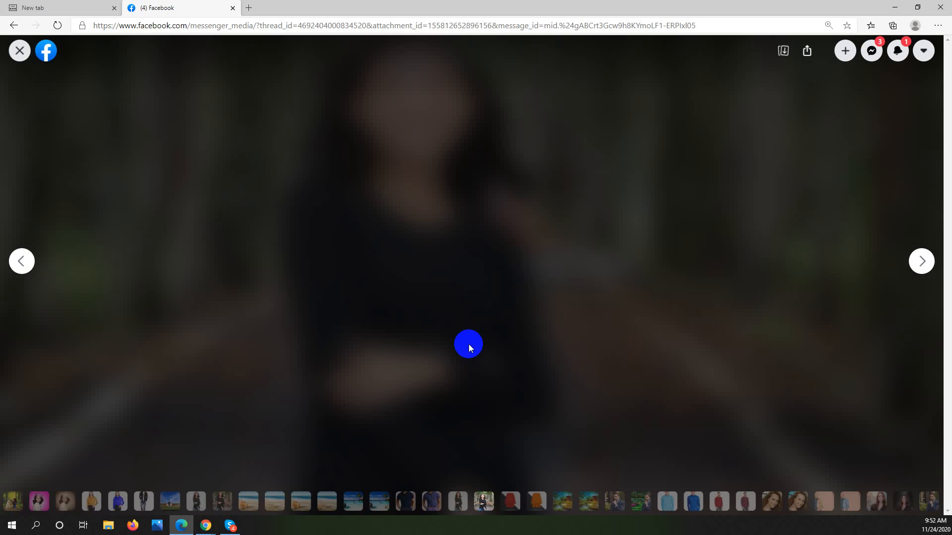
pyautogui.click(485, 503)
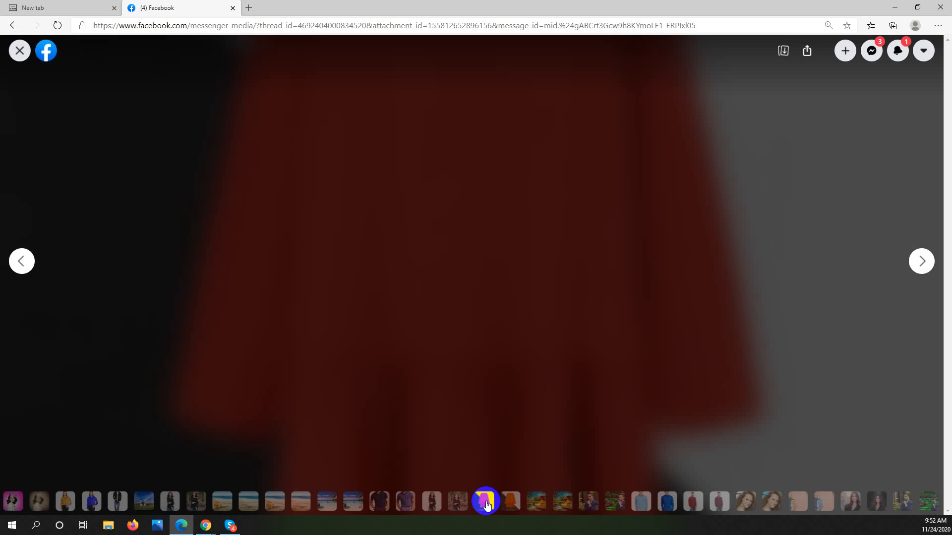
pyautogui.click(487, 503)
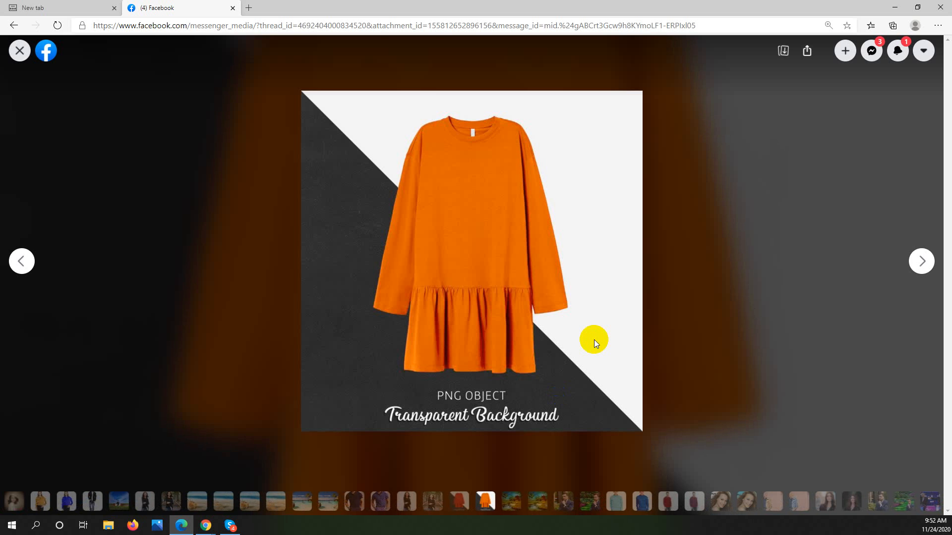
# Compare the two versions of the pagoda landscape with swans on the pond
pyautogui.click(594, 340)
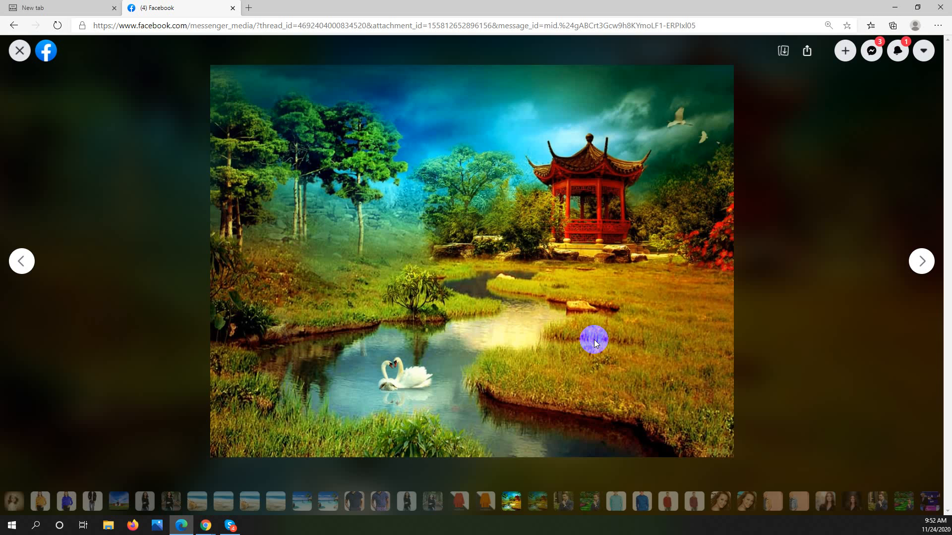
pyautogui.click(594, 341)
pyautogui.press('Left')
pyautogui.click(594, 341)
# Compare the original photo of the man in the blue suit with his flower-garden composite
pyautogui.click(594, 341)
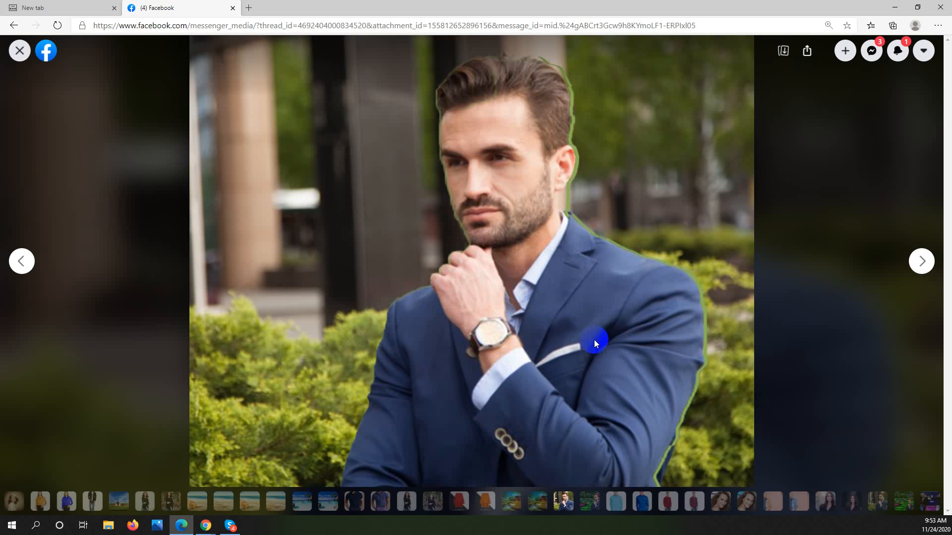
pyautogui.click(595, 342)
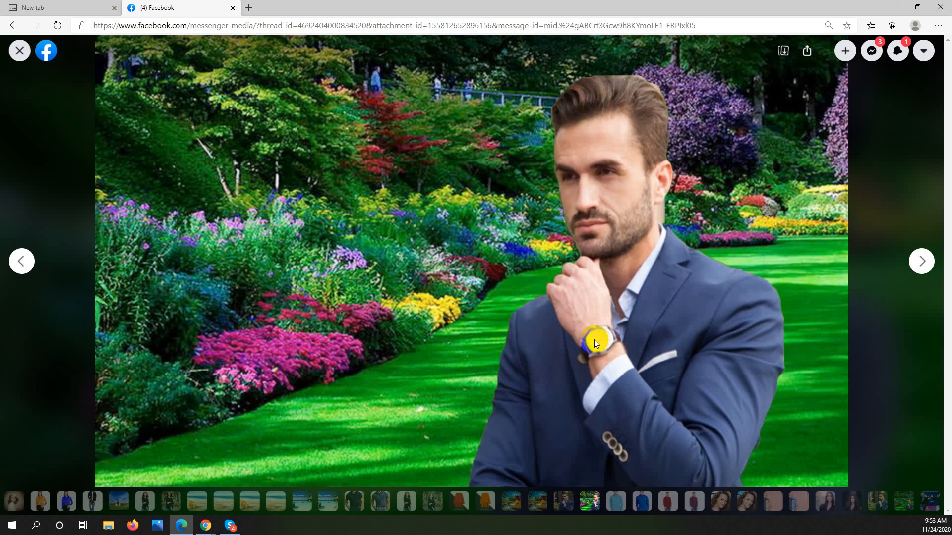
pyautogui.click(594, 341)
pyautogui.click(594, 340)
# Compare the light blue and dark blue versions of the man's turtleneck sweater
pyautogui.click(594, 340)
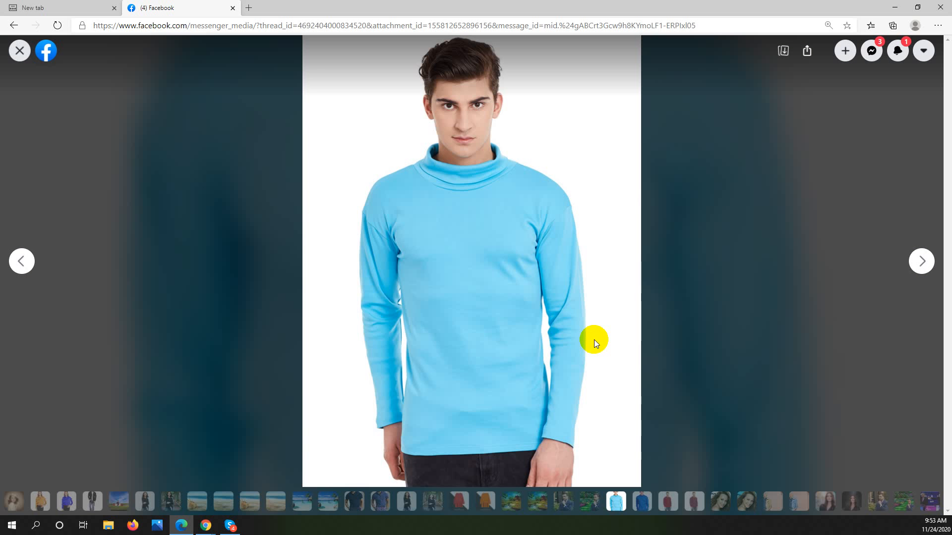
pyautogui.press('Right')
pyautogui.press('Left')
pyautogui.press('Right')
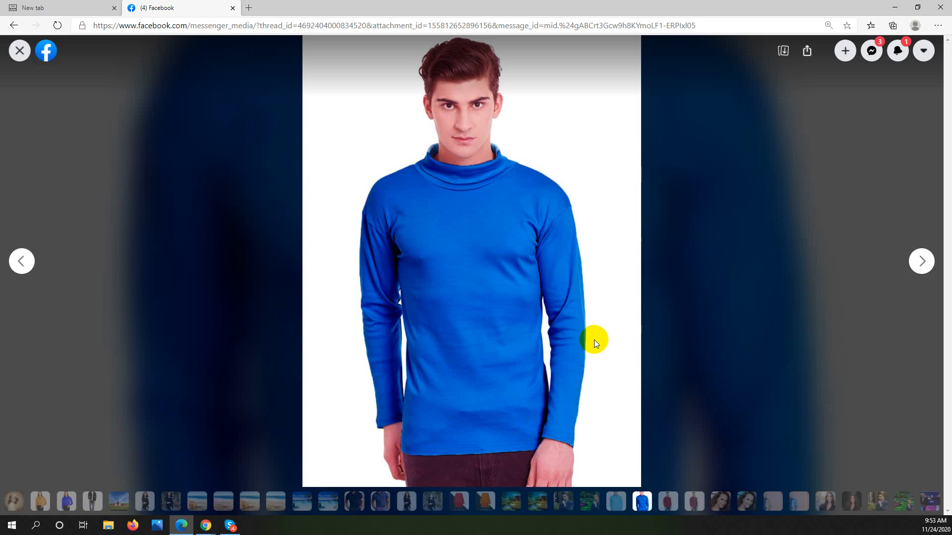
pyautogui.press('Left')
pyautogui.press('Right')
# Compare the photo of the man in the red long-sleeved shirt with its edited version
pyautogui.press('Right')
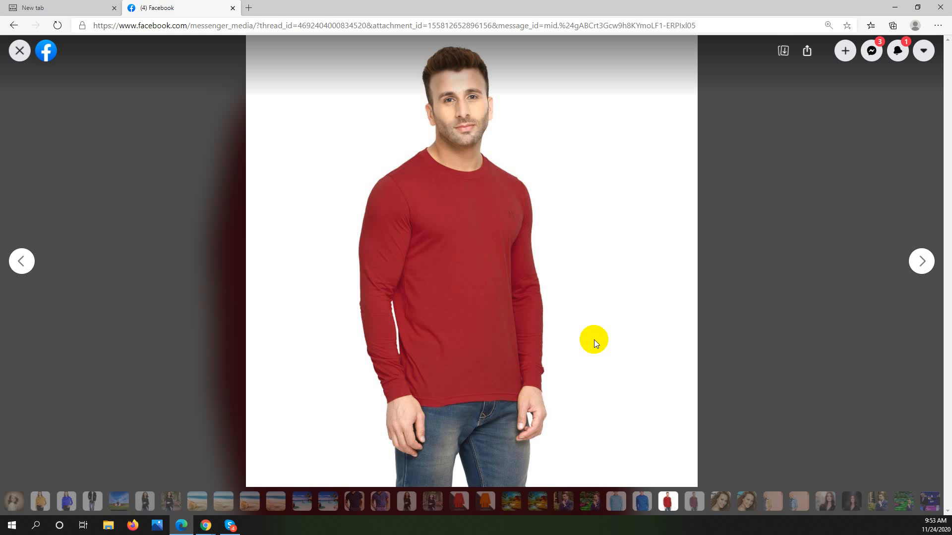
pyautogui.press('Right')
pyautogui.press('Left')
pyautogui.press('Right')
# Compare the white-background Before photo of the long-haired woman with her blue-background After photo
pyautogui.press('Right')
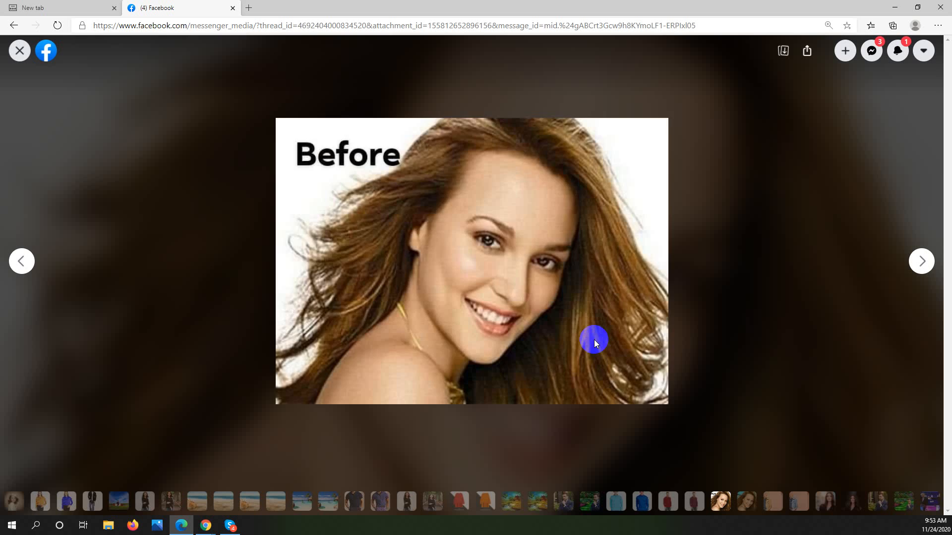
pyautogui.press('Right')
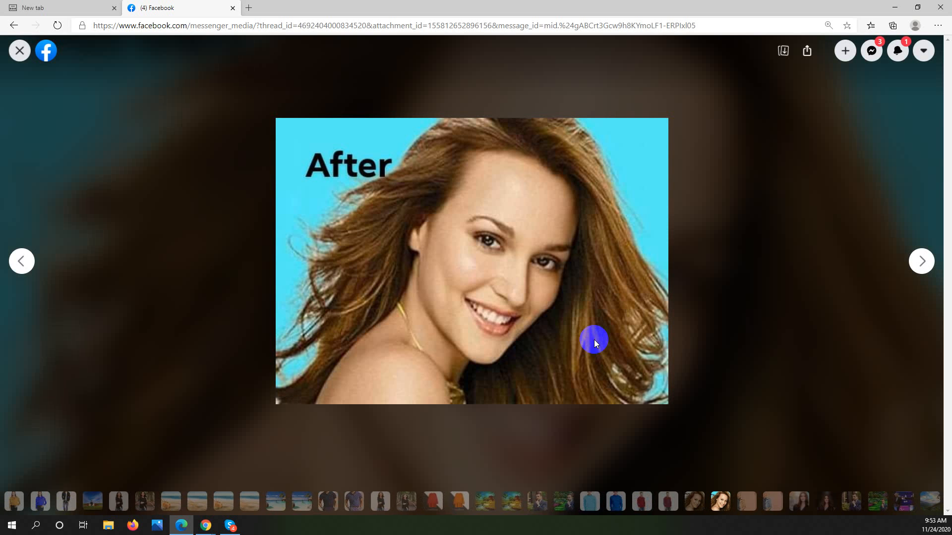
pyautogui.press('Left')
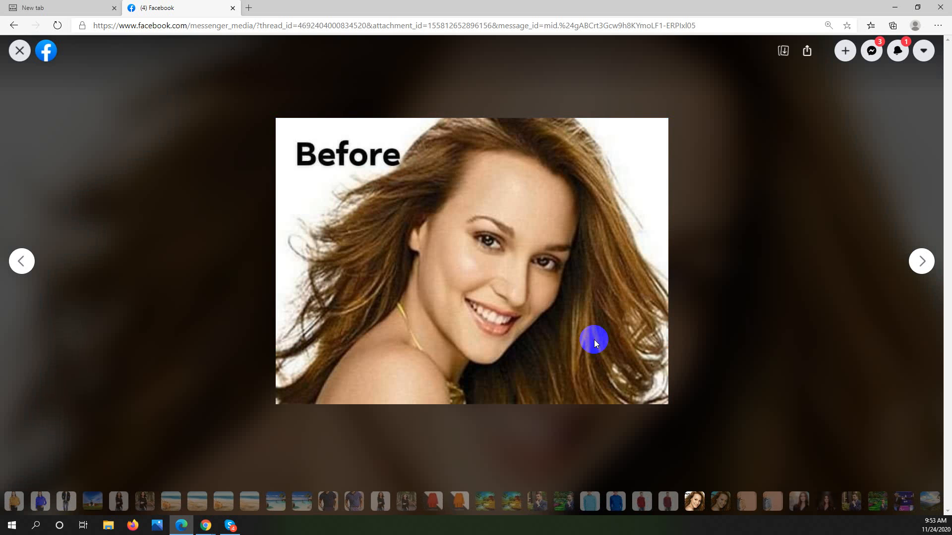
pyautogui.press('Right')
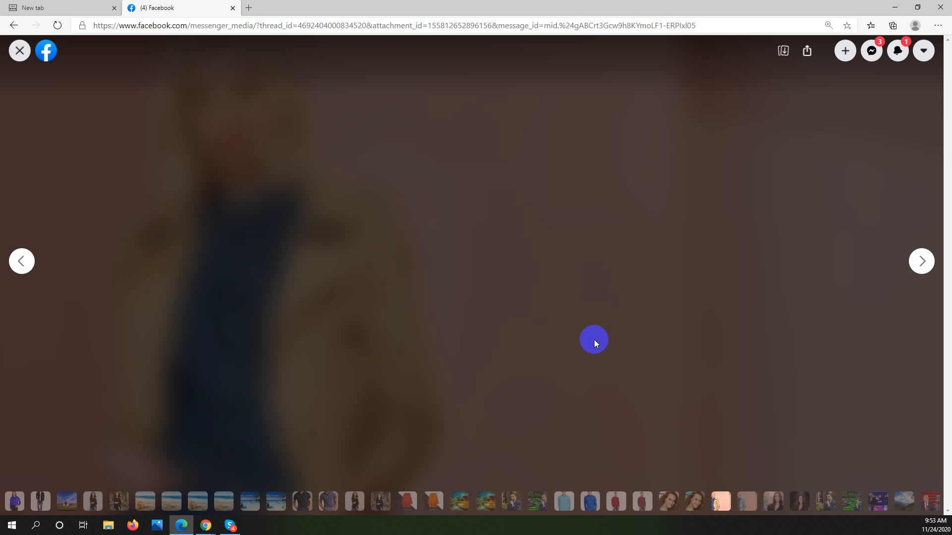
# View the blonde woman's blue coat edit, the blue-suit photo, and the capped man's mountain sunset and podium composites
pyautogui.press('Right')
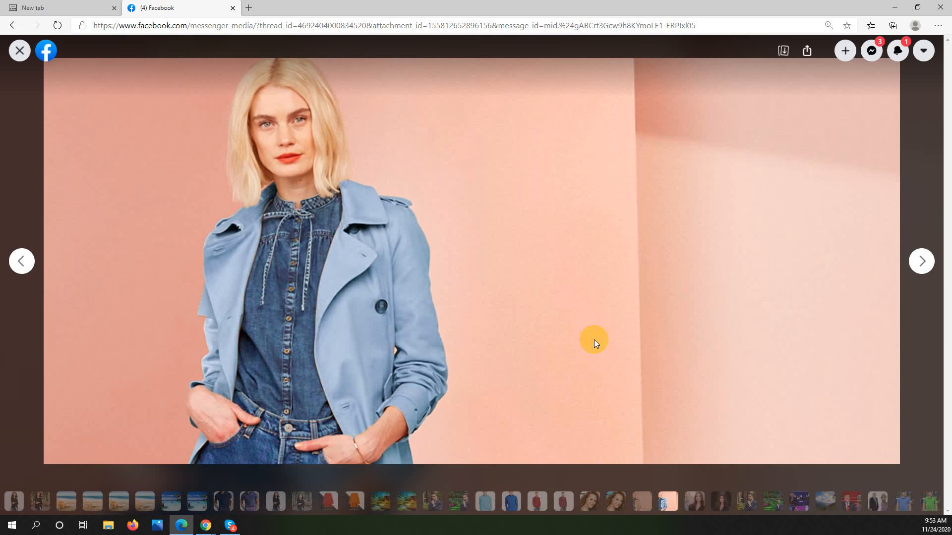
pyautogui.press('Right')
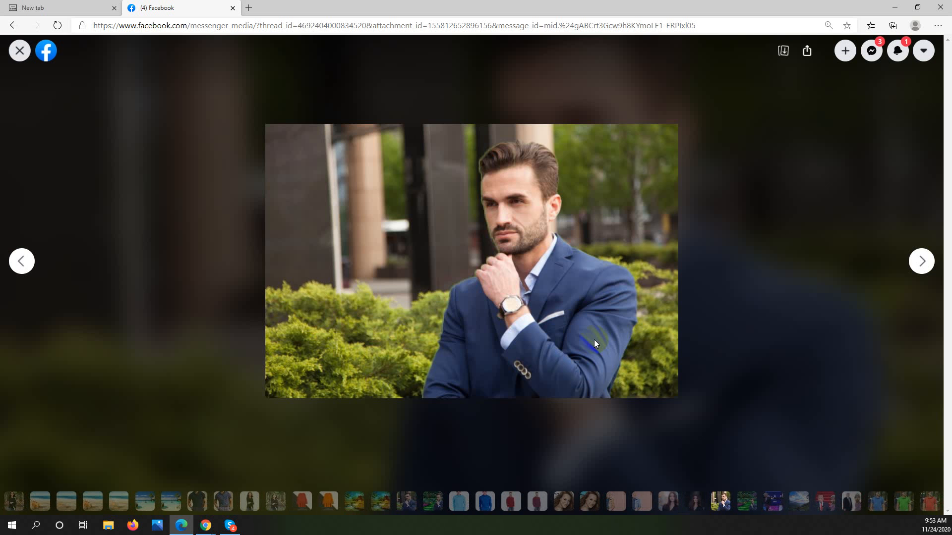
pyautogui.click(594, 340)
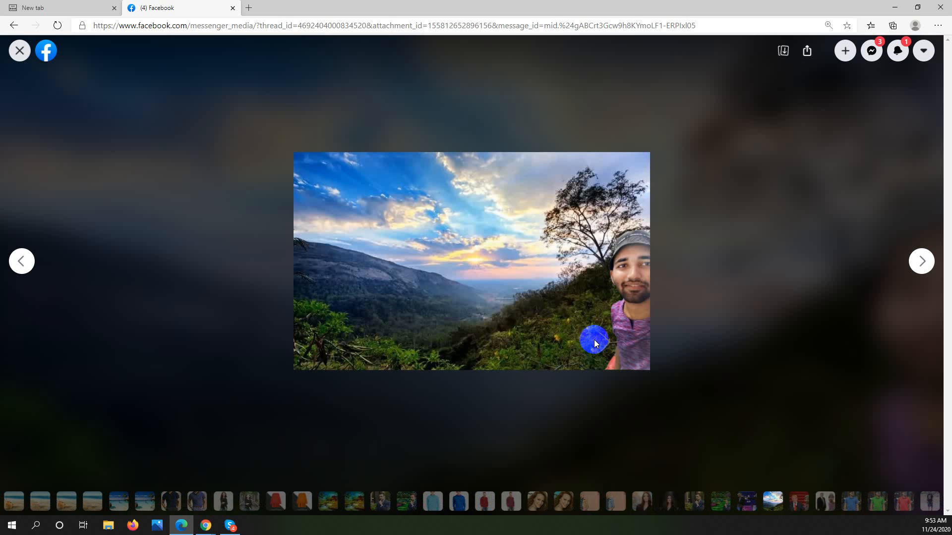
pyautogui.click(594, 340)
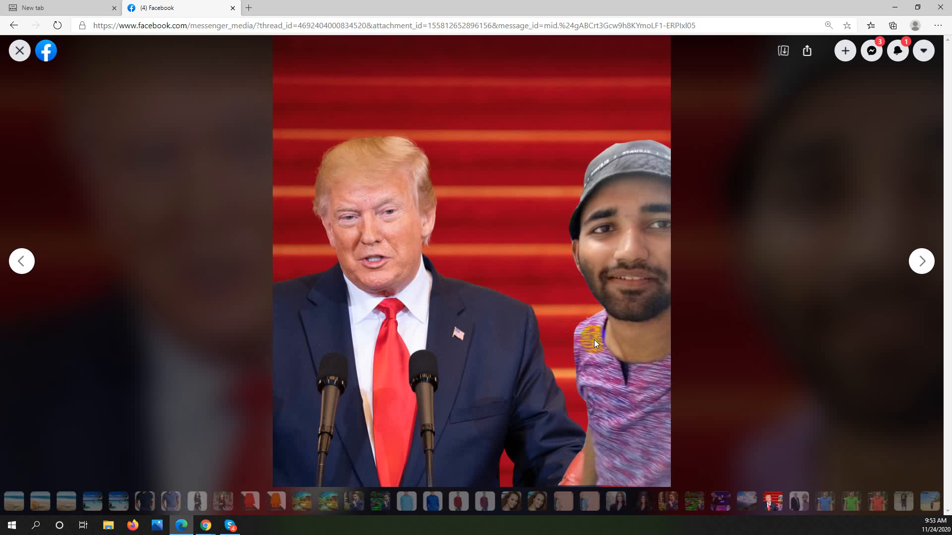
pyautogui.click(594, 340)
# Compare the Before photo of the man in the blue polo shirt with its green and red recolored versions
pyautogui.click(594, 340)
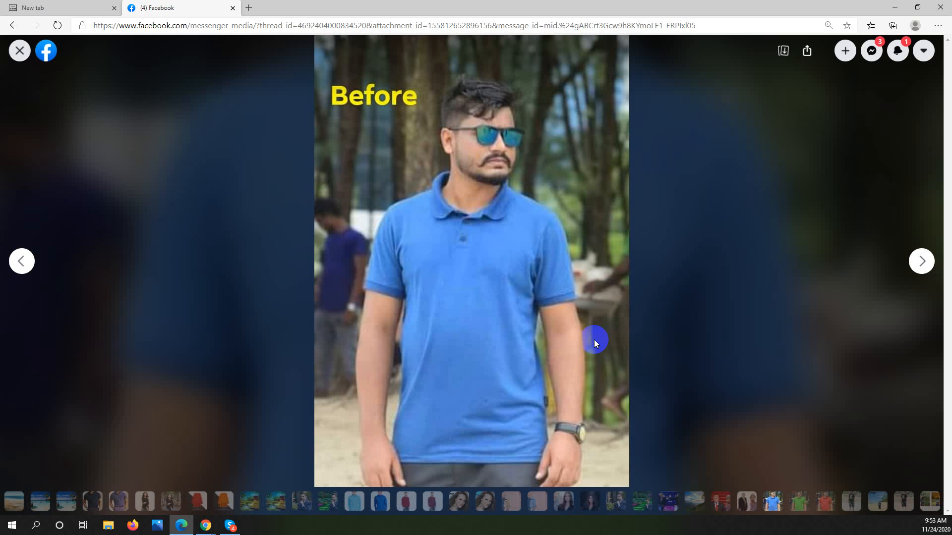
pyautogui.click(594, 340)
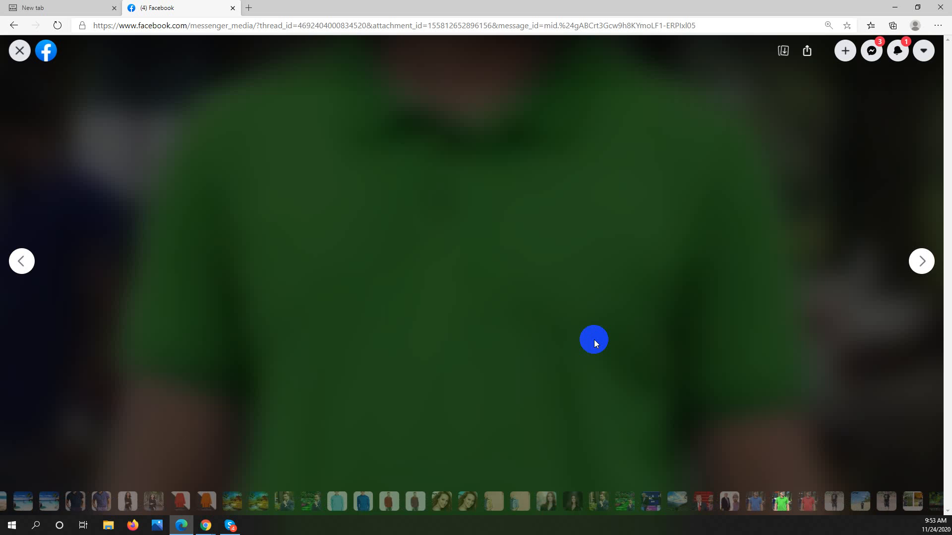
pyautogui.press('Right')
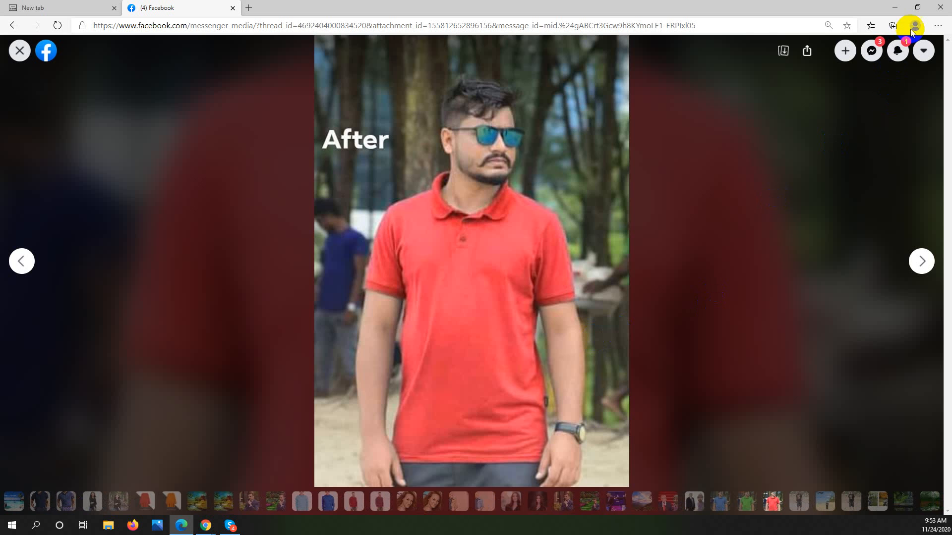
# Minimize the browser and launch Adobe Photoshop CS6 (64 Bit)
pyautogui.click(895, 7)
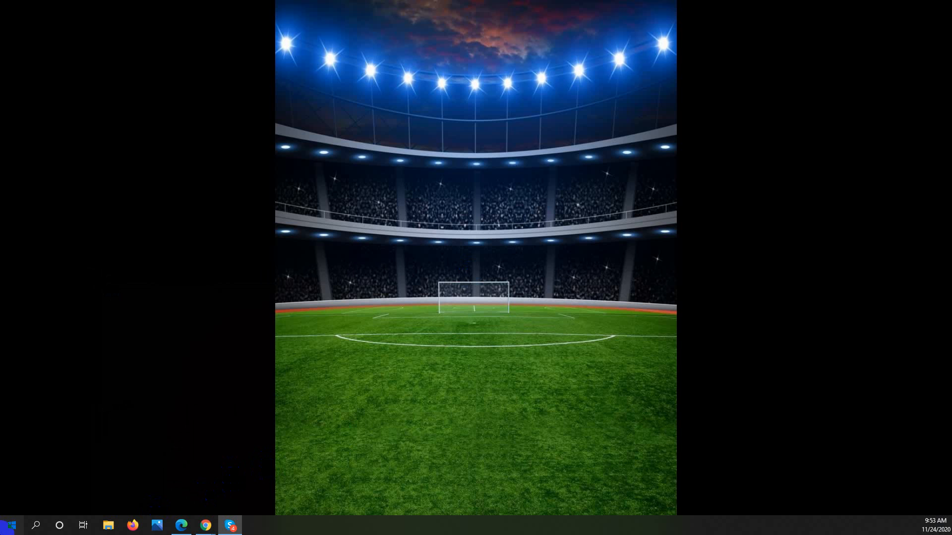
pyautogui.click(11, 526)
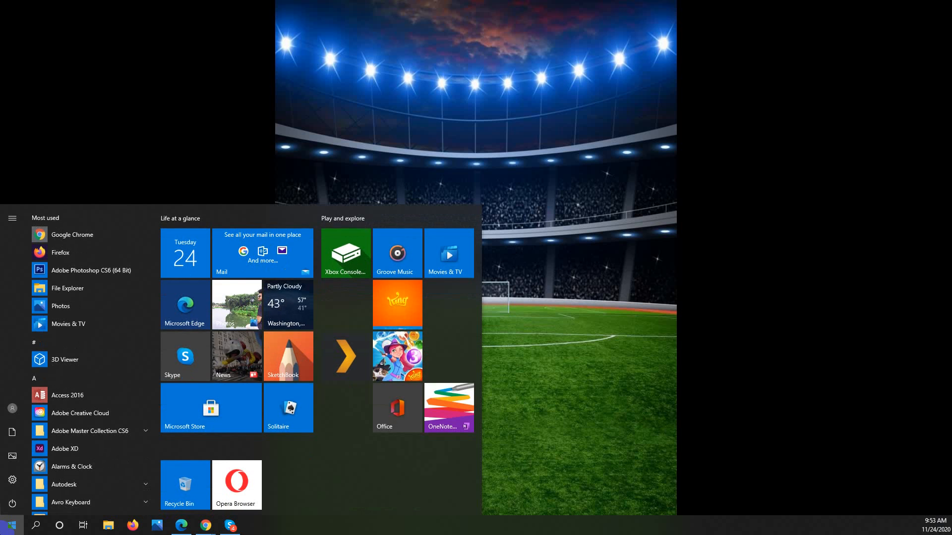
pyautogui.write('pho')
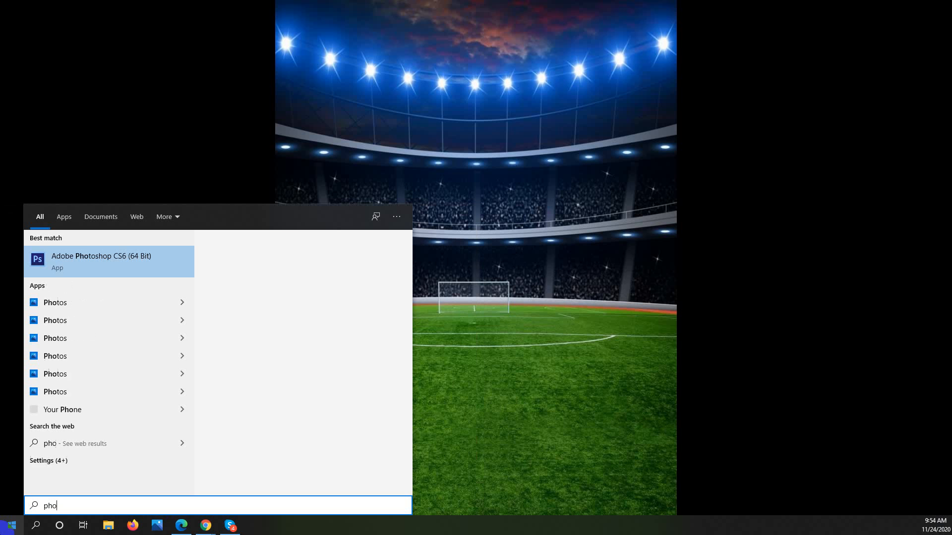
pyautogui.press('Return')
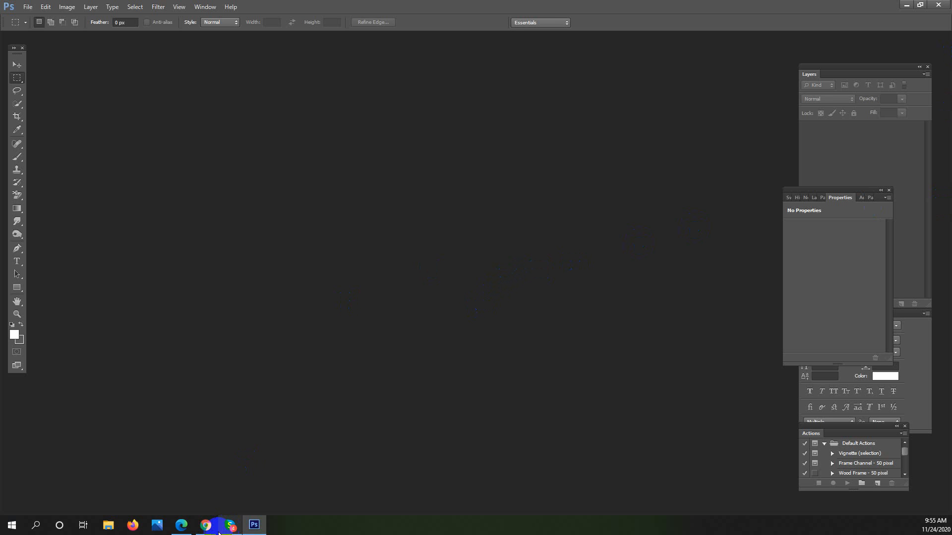
# Switch to the Google Meet call, check the chat, and admit both people who request entry
pyautogui.moveTo(207, 528)
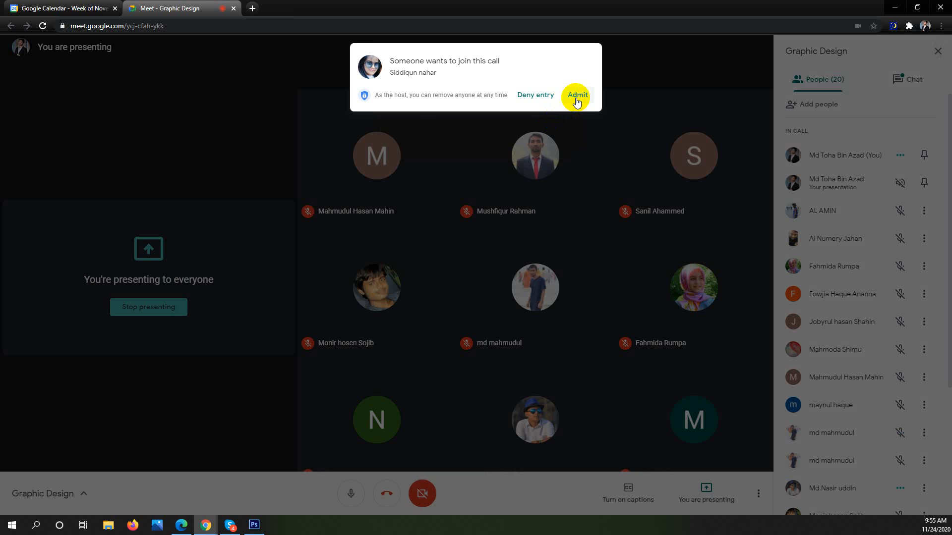
pyautogui.click(576, 99)
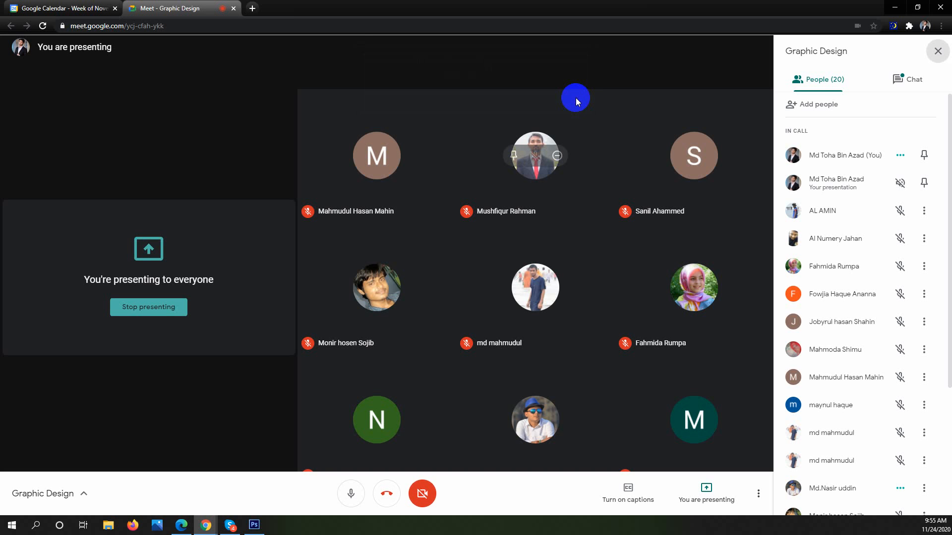
pyautogui.click(905, 80)
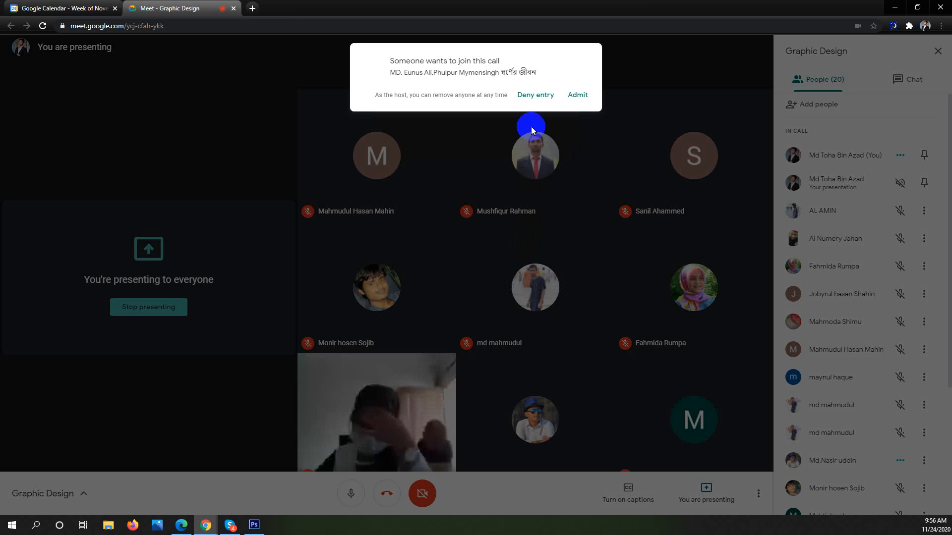
pyautogui.click(575, 96)
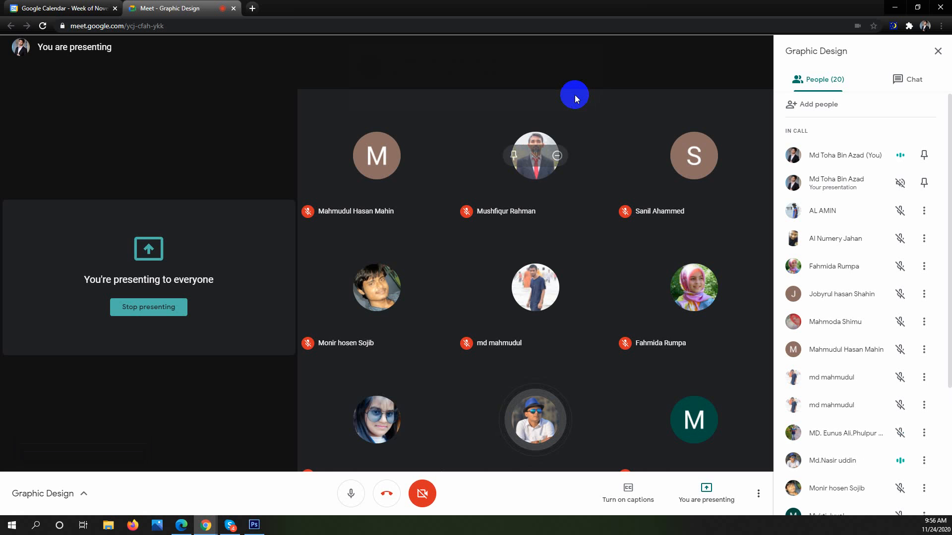
# Mute the unmuted participant wearing the blue cap for everyone in the call
pyautogui.click(535, 420)
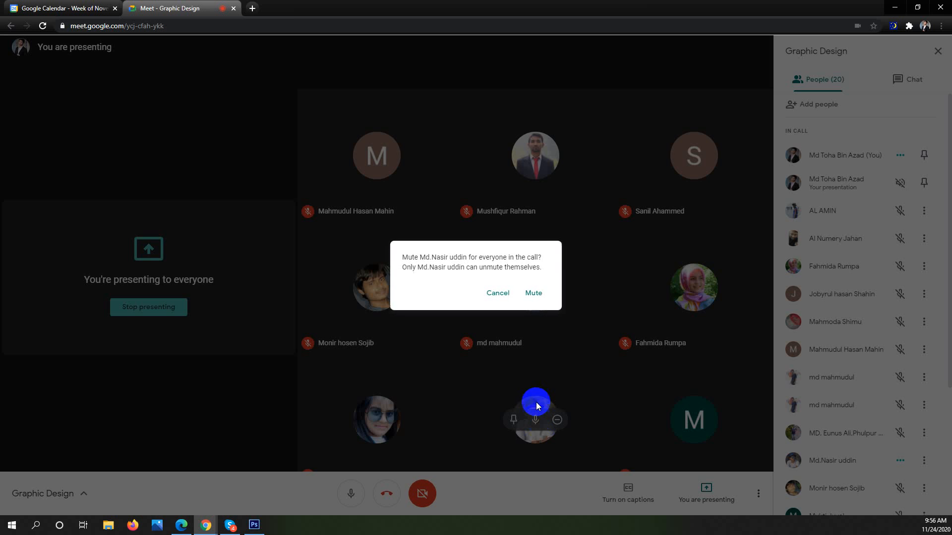
pyautogui.click(534, 293)
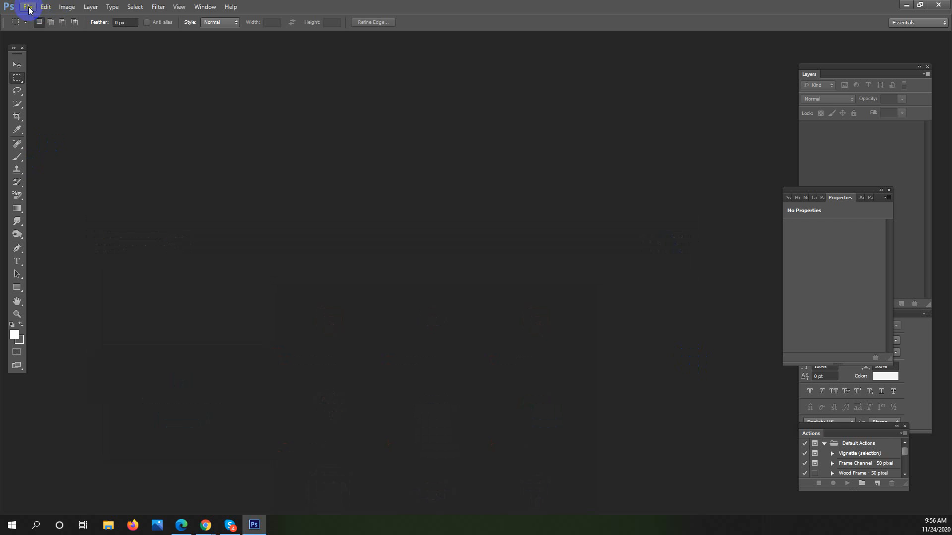
# Create a new white RGB document 1023 pixels wide and 1000 pixels high at 72 pixels/inch
pyautogui.click(29, 9)
pyautogui.click(33, 18)
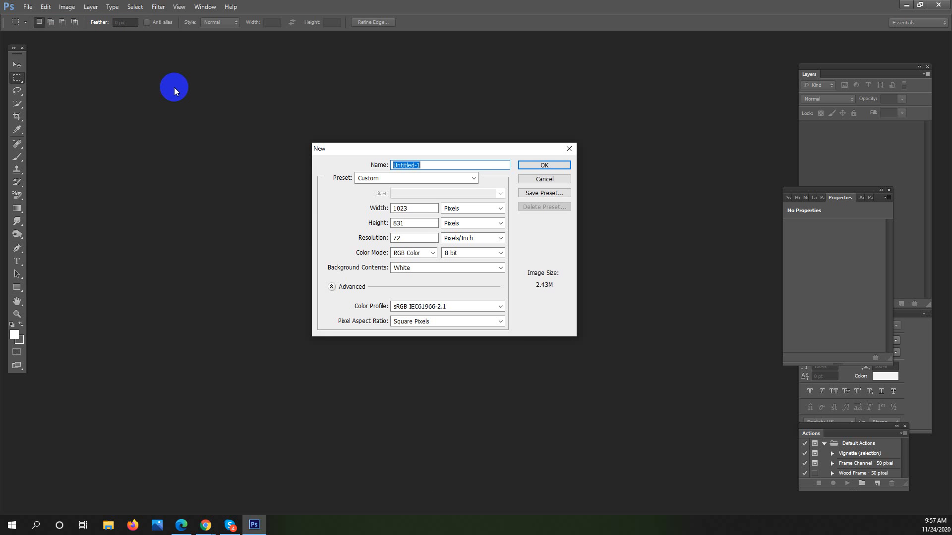
pyautogui.doubleClick(415, 222)
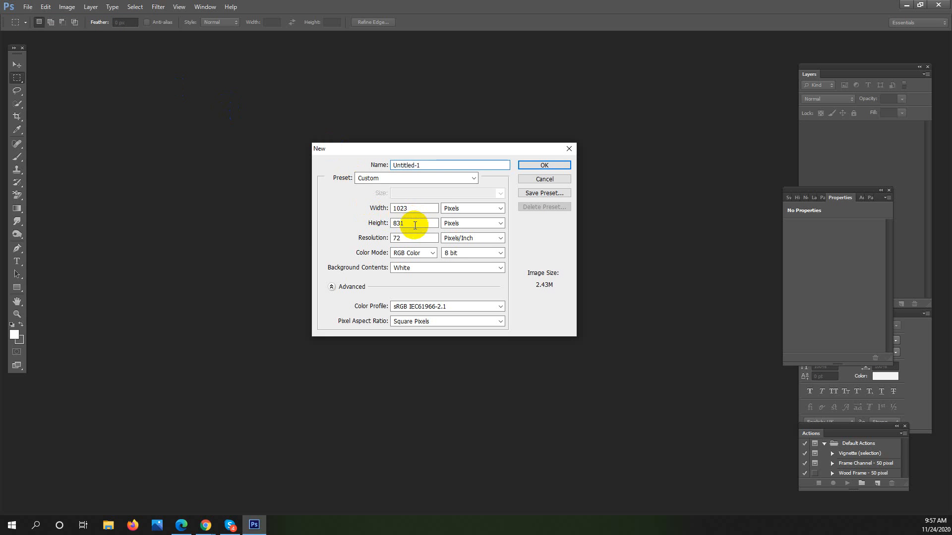
pyautogui.write('1000')
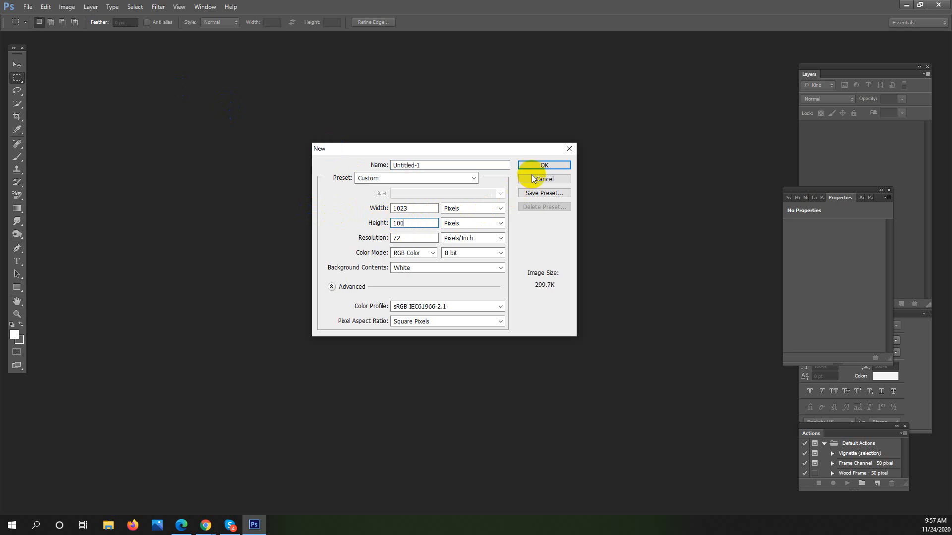
pyautogui.click(544, 164)
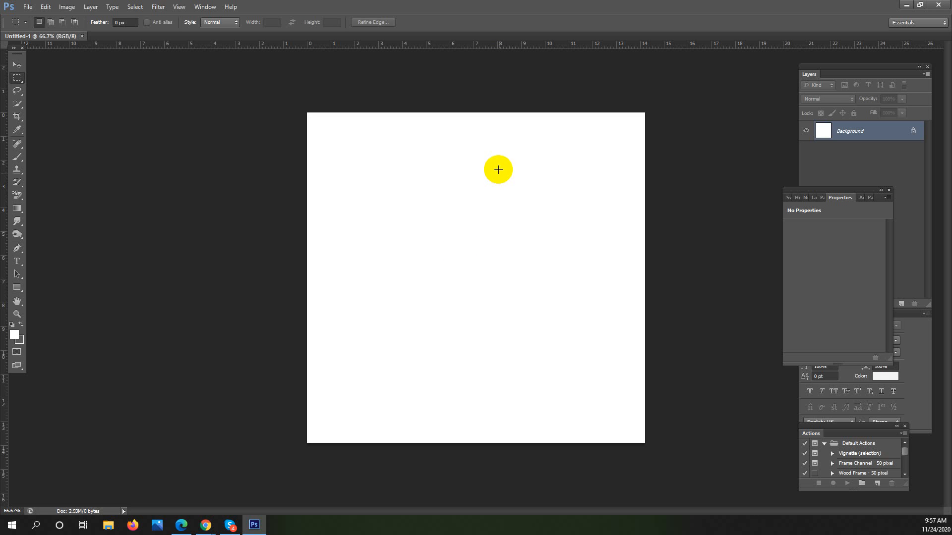
# Switch to the Google Meet call, admit the person requesting entry, and minimize the call window to return to Photoshop
pyautogui.moveTo(206, 525)
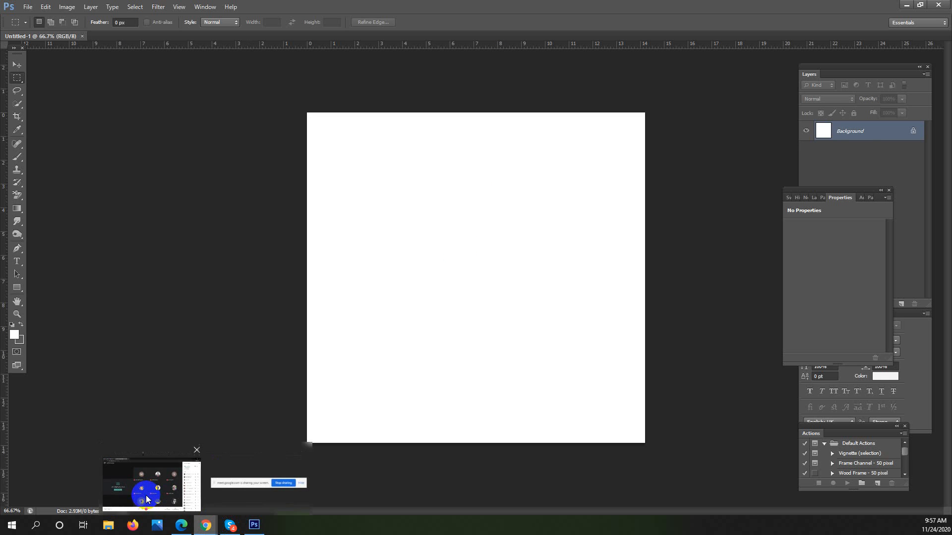
pyautogui.click(154, 503)
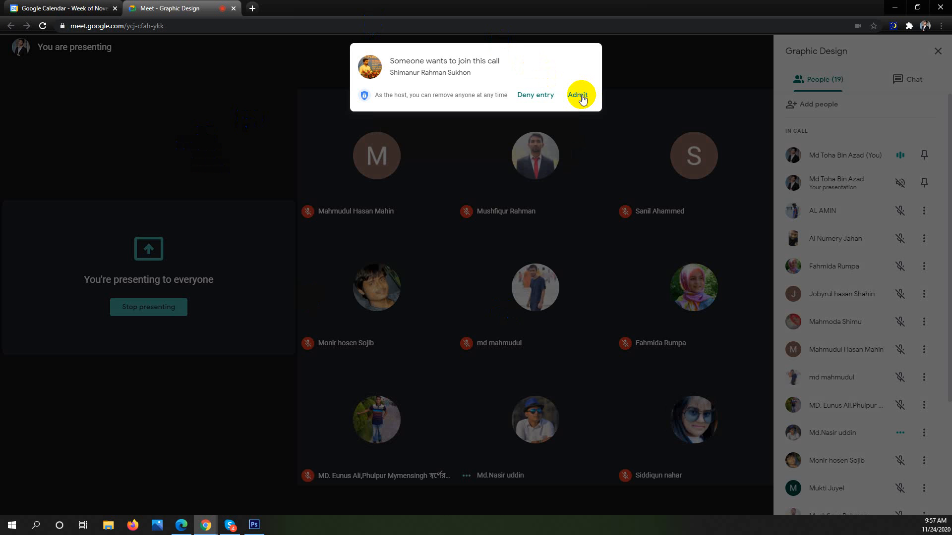
pyautogui.click(581, 96)
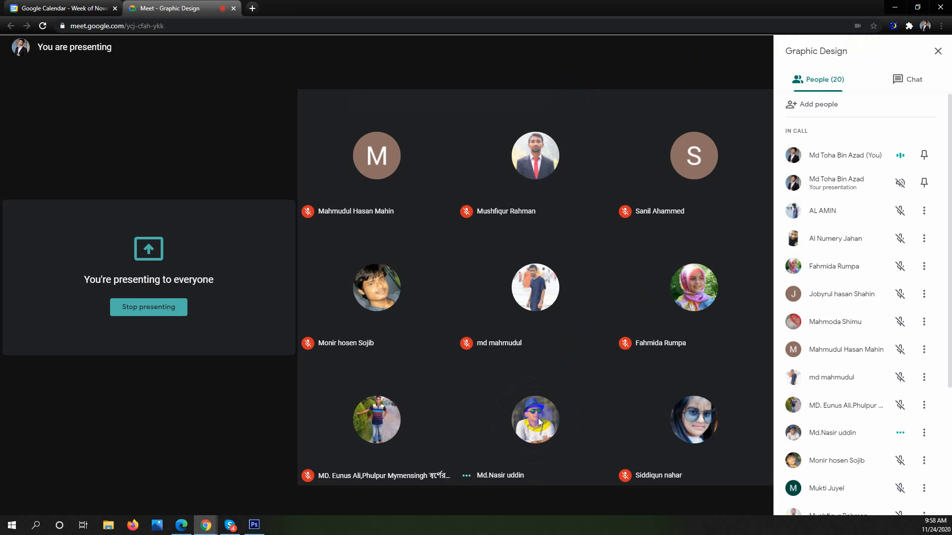
pyautogui.click(896, 7)
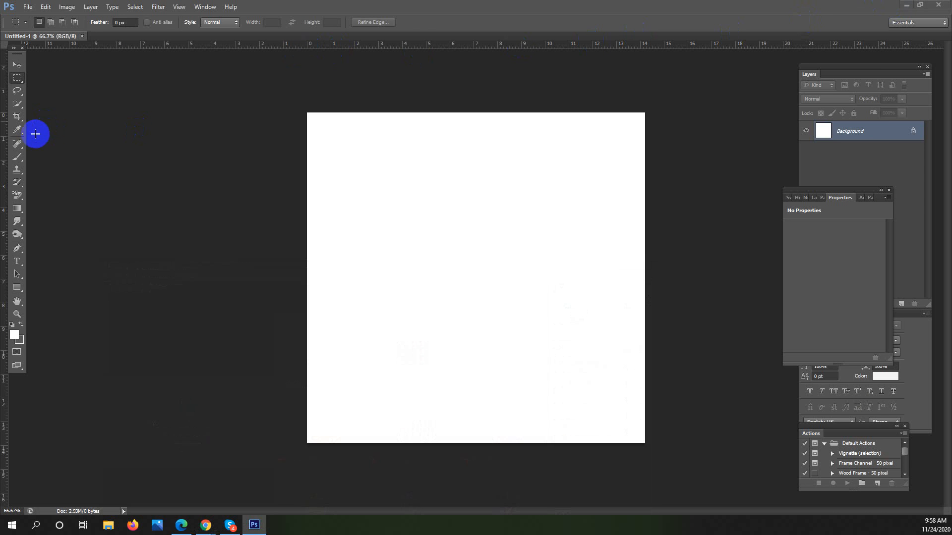
# Show the Move tool, the Gradient and Paint Bucket group, the Blur tool, and the Dodge, Burn and Sponge group
pyautogui.click(17, 65)
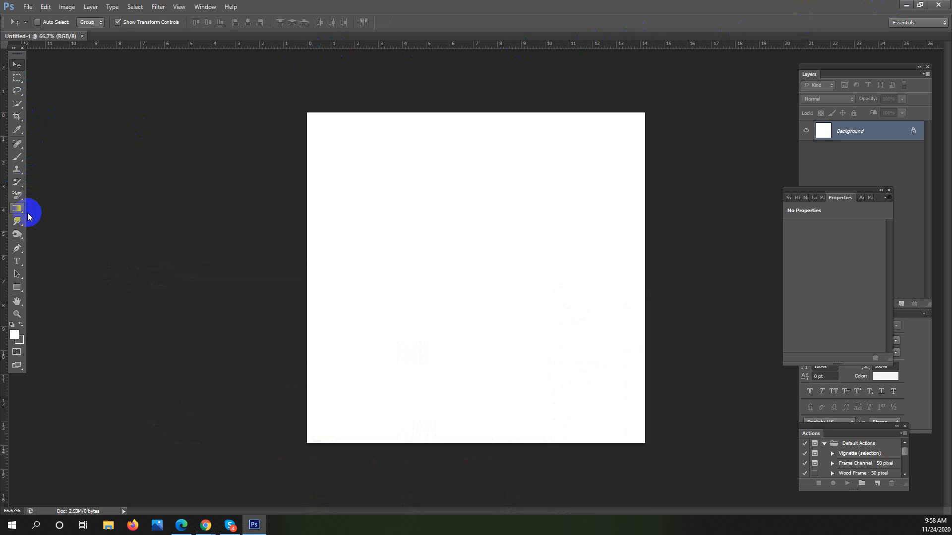
pyautogui.click(18, 238)
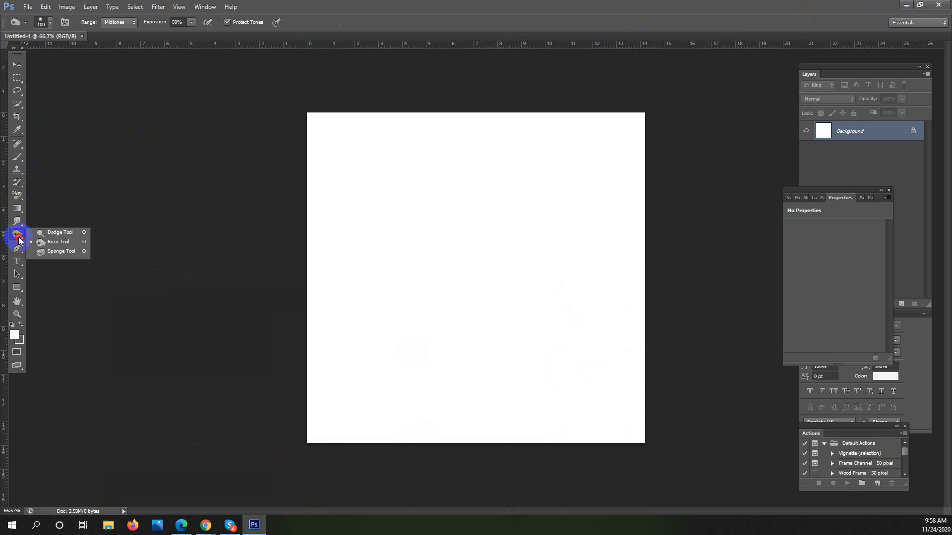
pyautogui.click(15, 210)
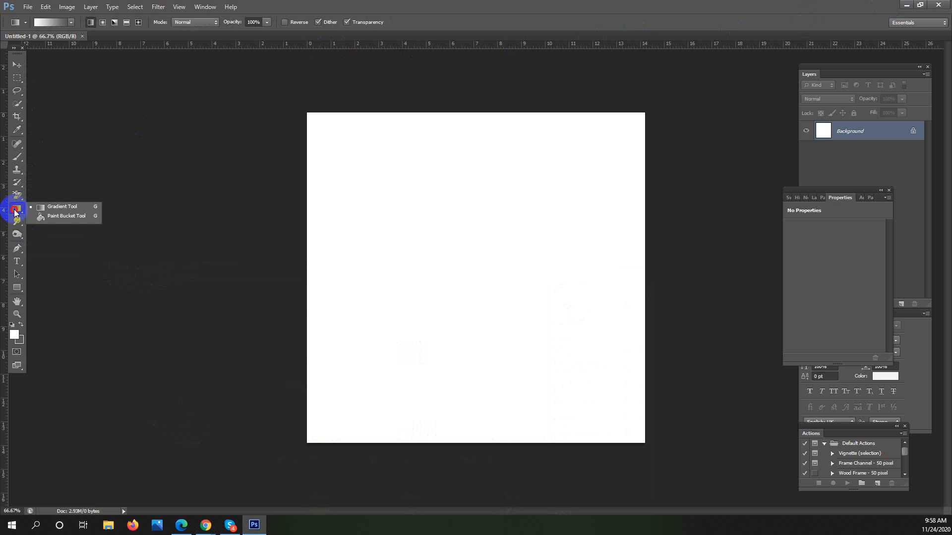
pyautogui.moveTo(16, 210)
pyautogui.mouseDown()
pyautogui.moveTo(31, 210)
pyautogui.moveTo(44, 228)
pyautogui.moveTo(11, 221)
pyautogui.mouseUp()
pyautogui.moveTo(16, 221)
pyautogui.mouseDown()
pyautogui.moveTo(54, 223)
pyautogui.moveTo(16, 238)
pyautogui.mouseUp()
pyautogui.click(16, 234)
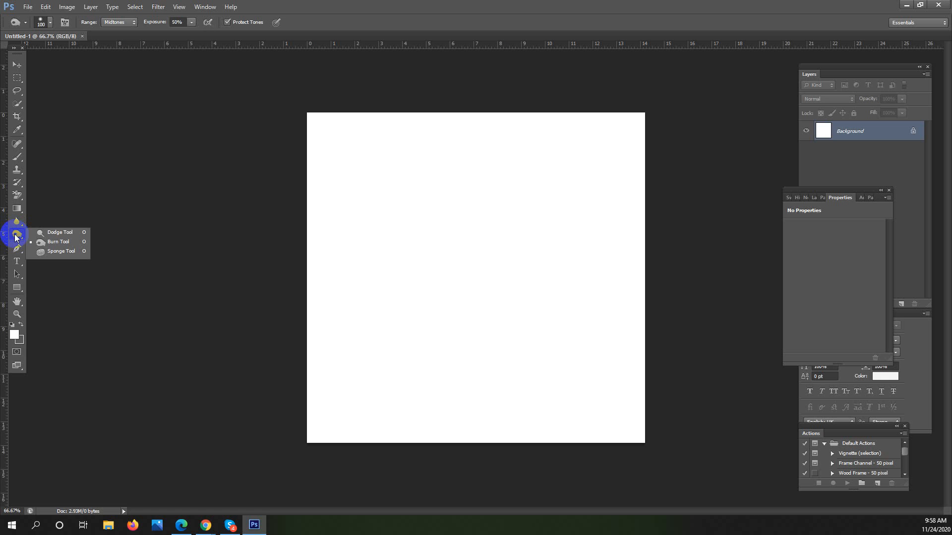
pyautogui.moveTo(16, 238); pyautogui.dragTo(16, 238)
# Switch to Google Meet, admit the waiting person, and minimize the call and Facebook photo windows to return to Photoshop
pyautogui.moveTo(205, 526)
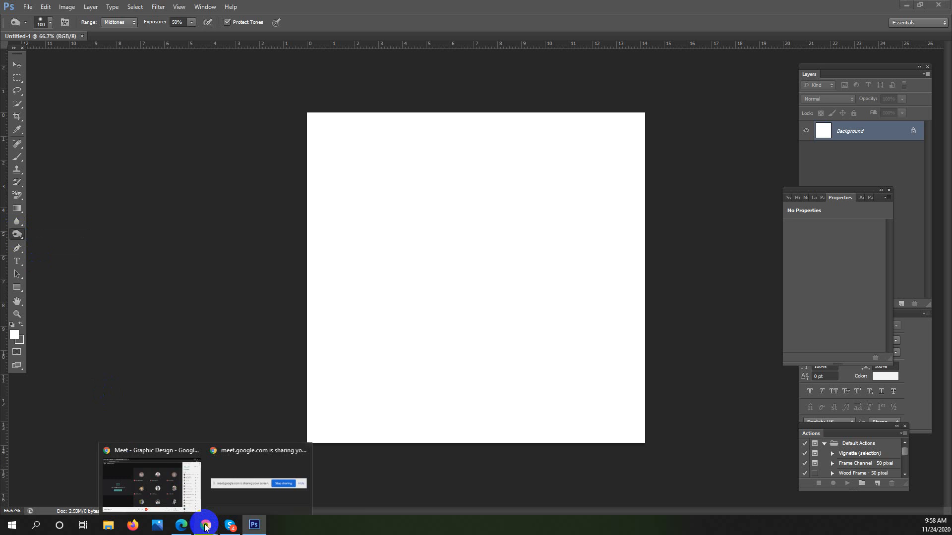
pyautogui.click(177, 494)
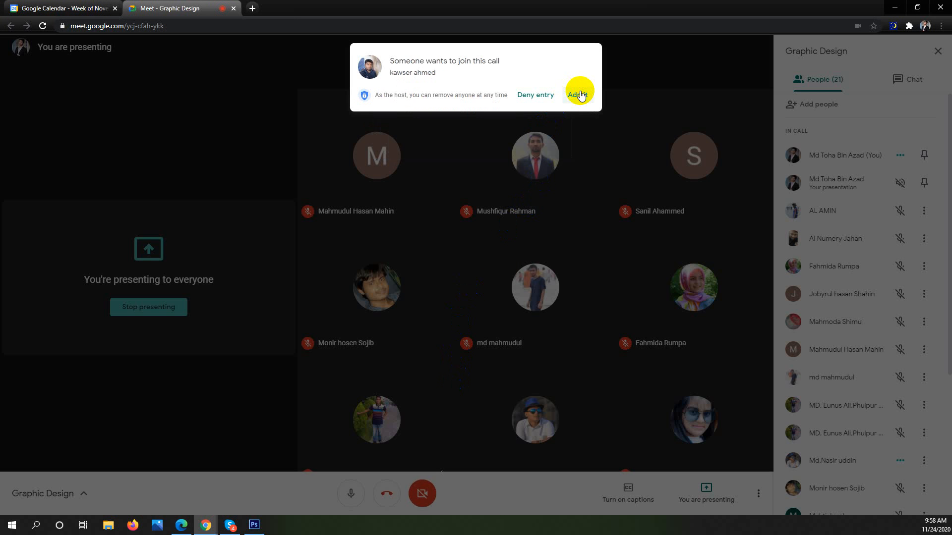
pyautogui.click(579, 95)
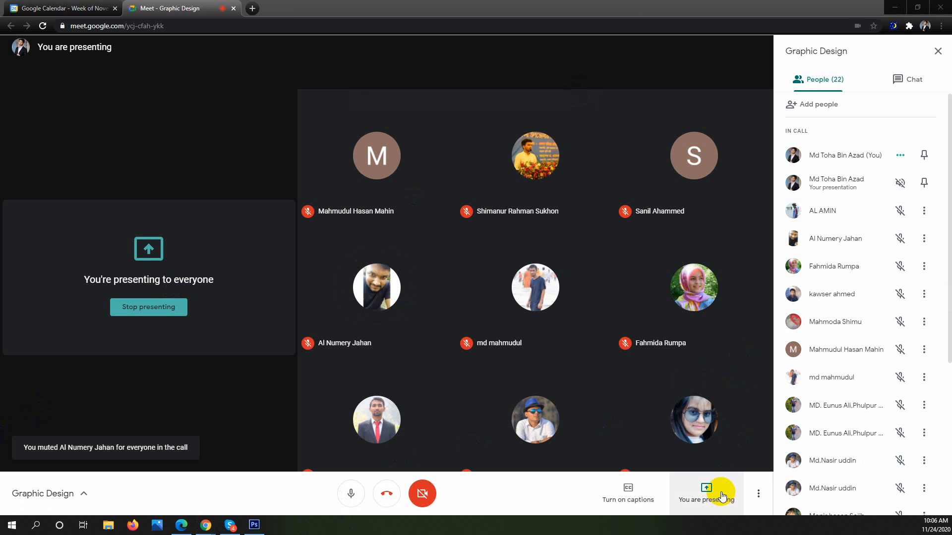
pyautogui.click(895, 8)
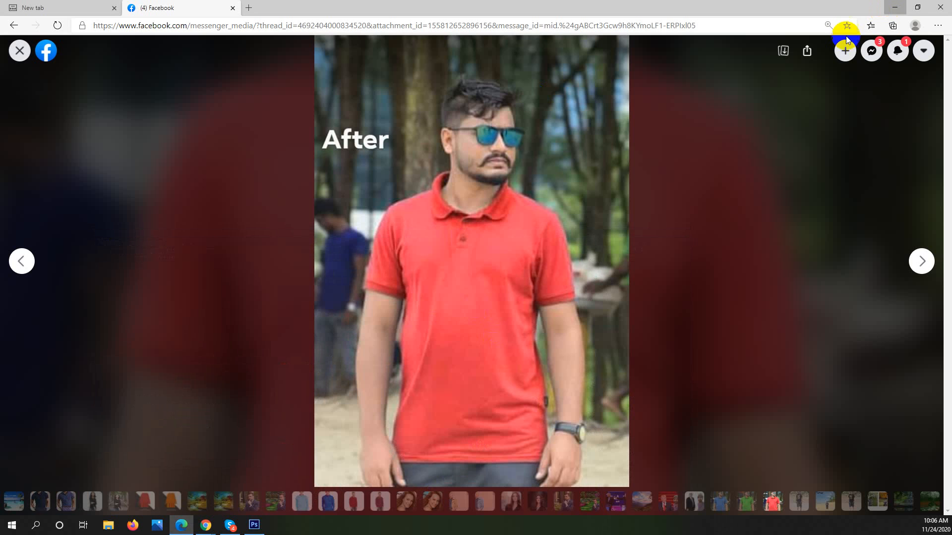
pyautogui.click(895, 8)
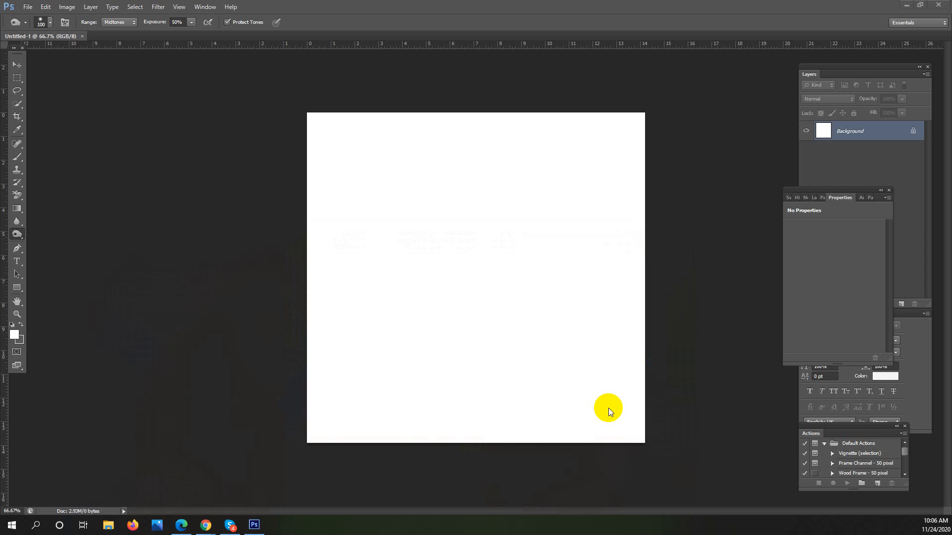
# Show the Rectangular Marquee tool, the Spot Healing Brush group, and the Clone Stamp and Pattern Stamp group
pyautogui.click(18, 79)
pyautogui.click(128, 114)
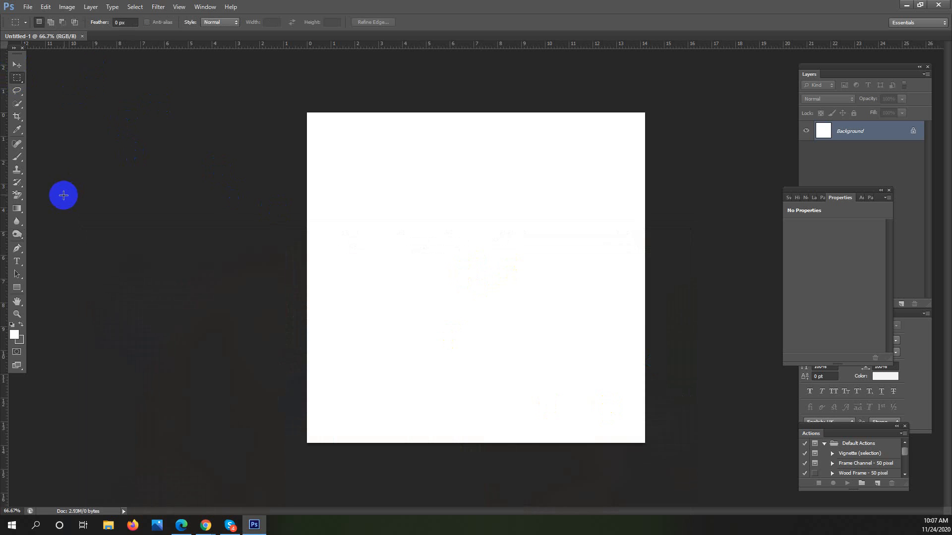
pyautogui.click(17, 169)
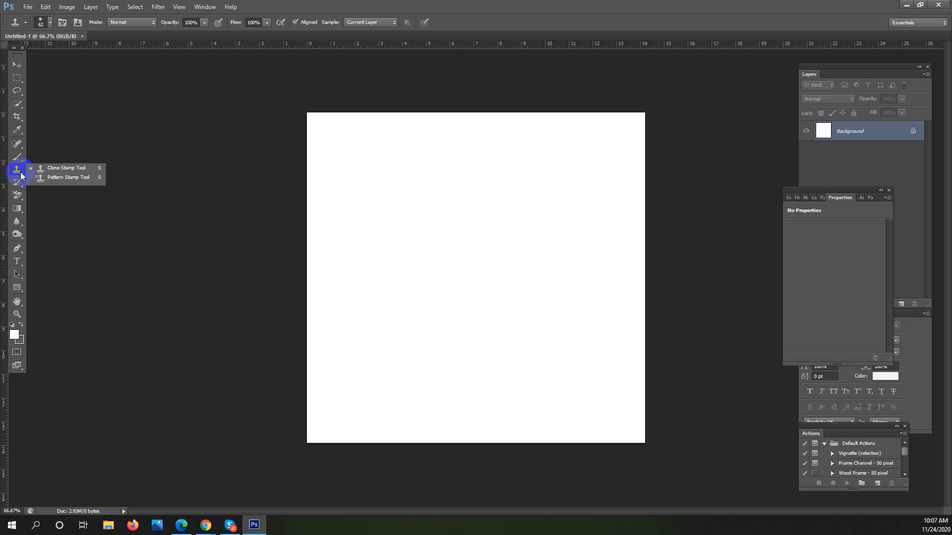
pyautogui.click(18, 143)
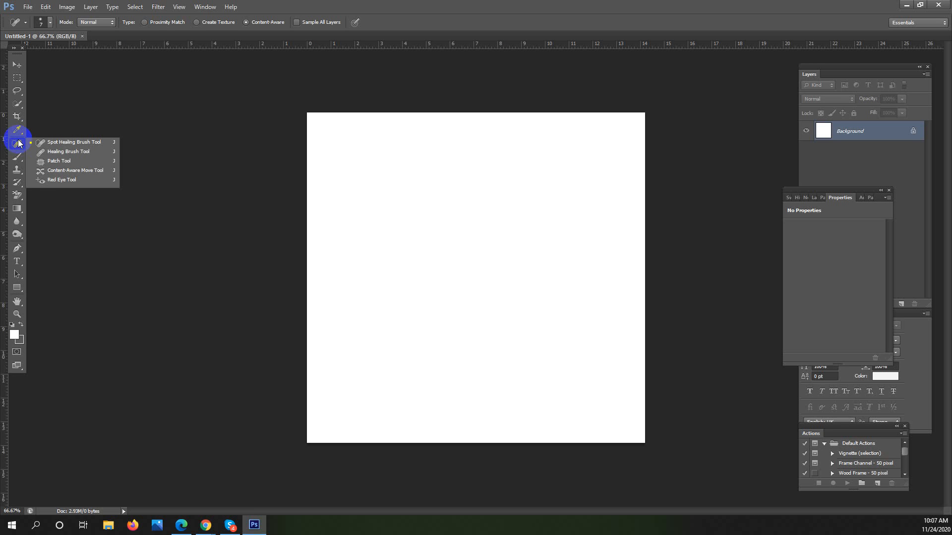
pyautogui.click(18, 170)
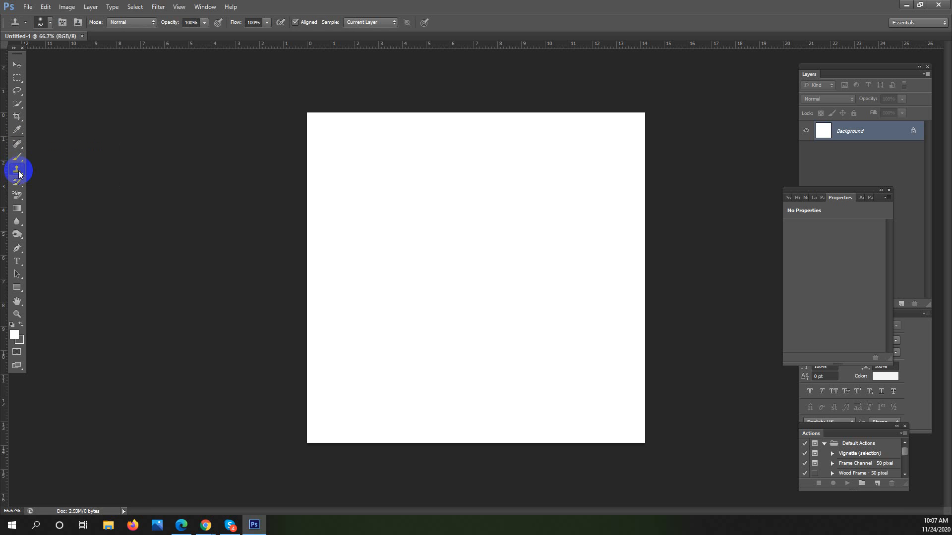
pyautogui.rightClick(18, 171)
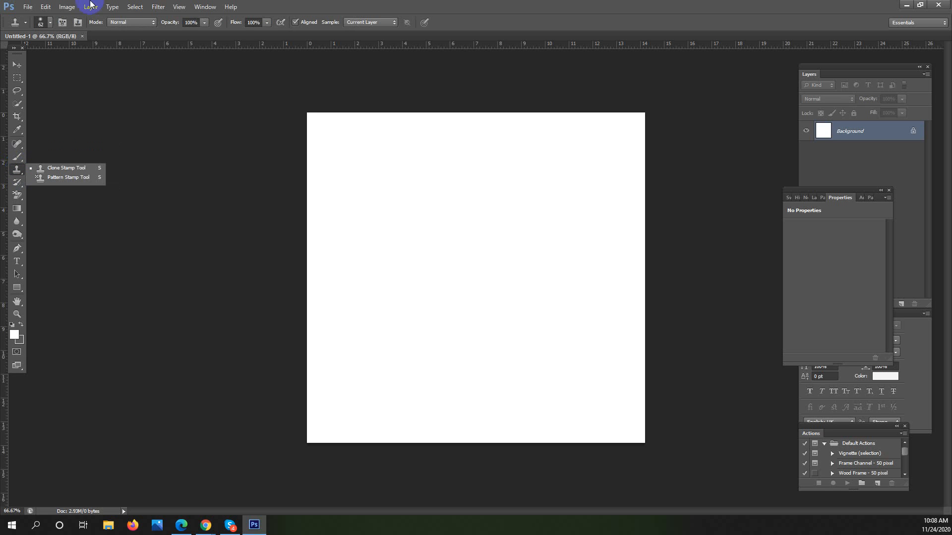
# Undock the blank Untitled-1 document into a floating window and minimize it
pyautogui.moveTo(55, 37); pyautogui.dragTo(73, 79)
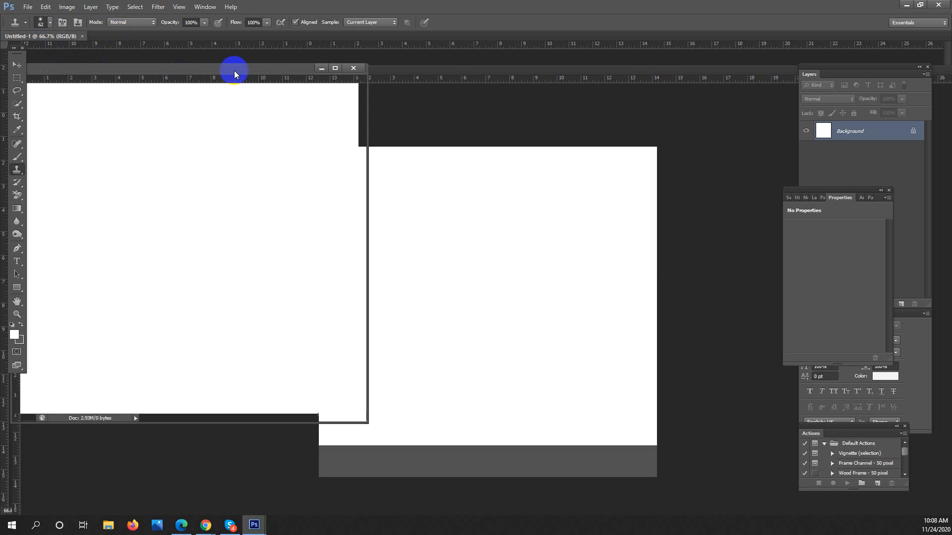
pyautogui.click(319, 71)
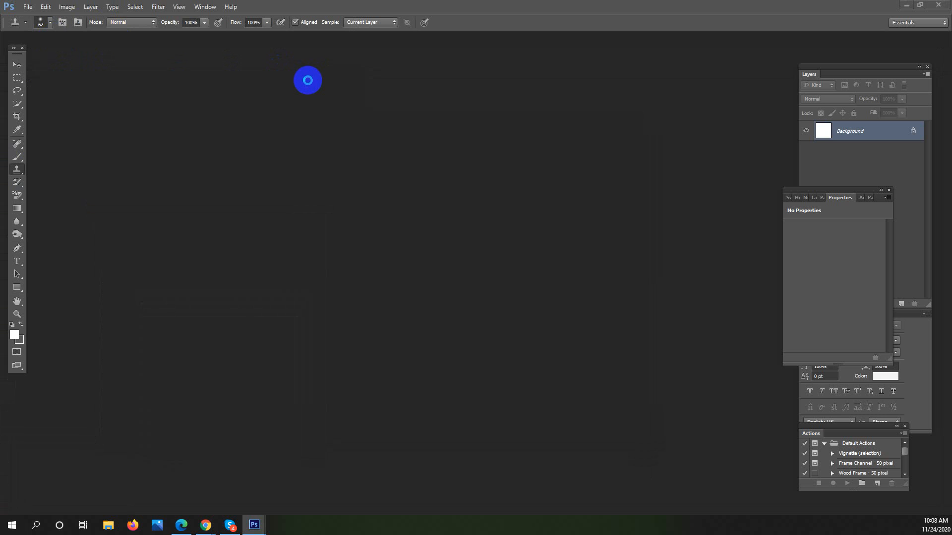
# Open the house-and-tree landscape JPG from the thim full folder inside Desktop on drive D, and enlarge its window to show the whole picture
pyautogui.doubleClick(295, 94)
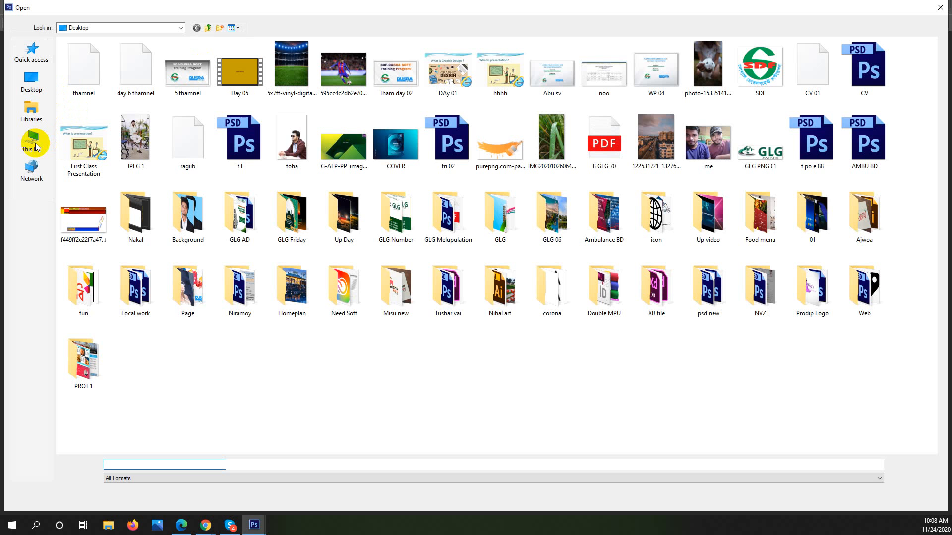
pyautogui.click(35, 146)
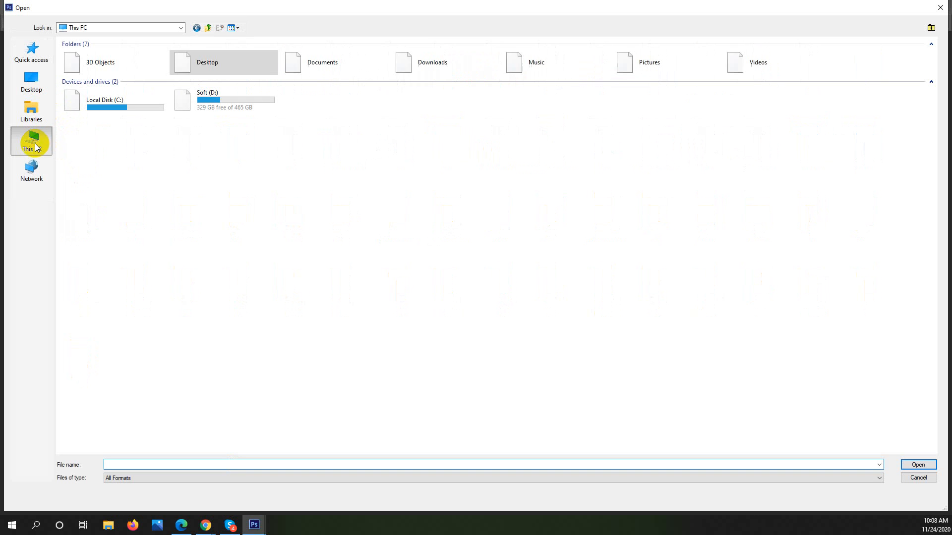
pyautogui.click(228, 105)
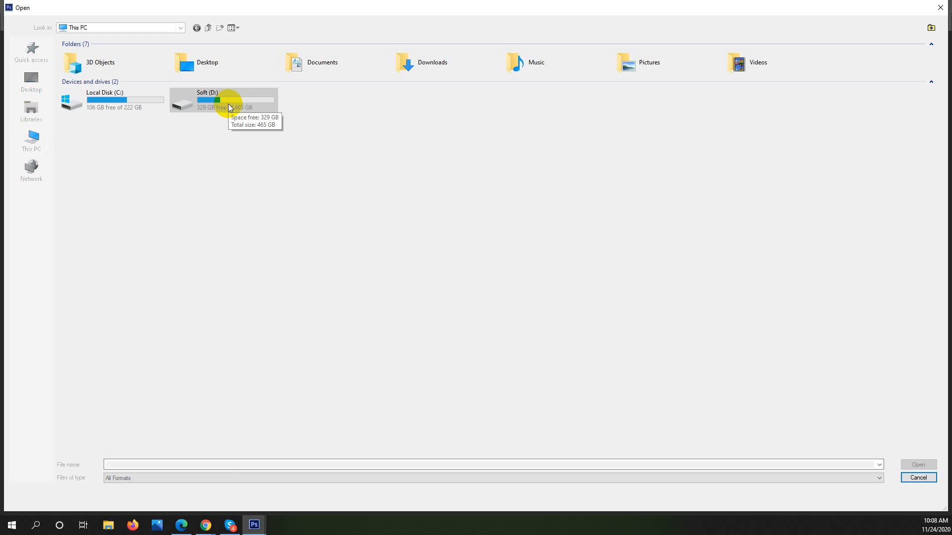
pyautogui.doubleClick(229, 106)
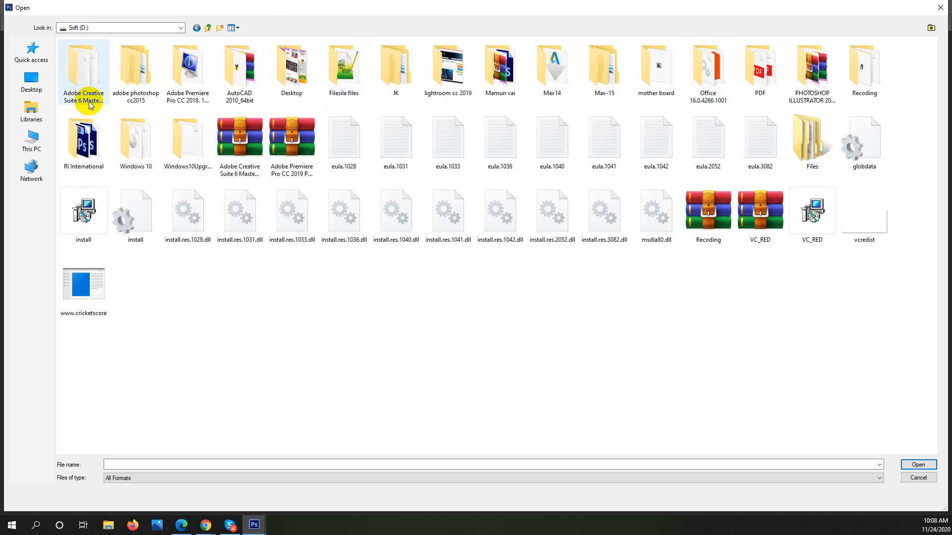
pyautogui.doubleClick(278, 67)
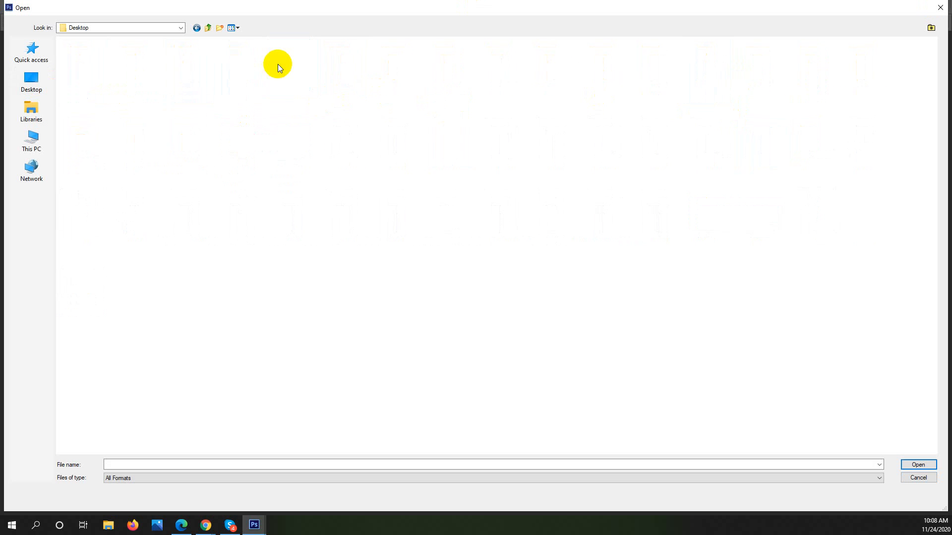
pyautogui.click(205, 28)
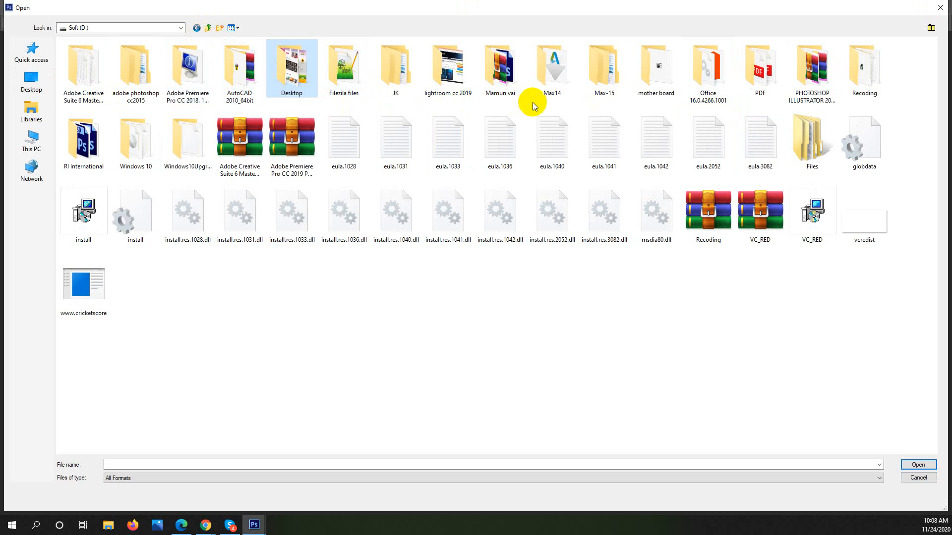
pyautogui.doubleClick(313, 73)
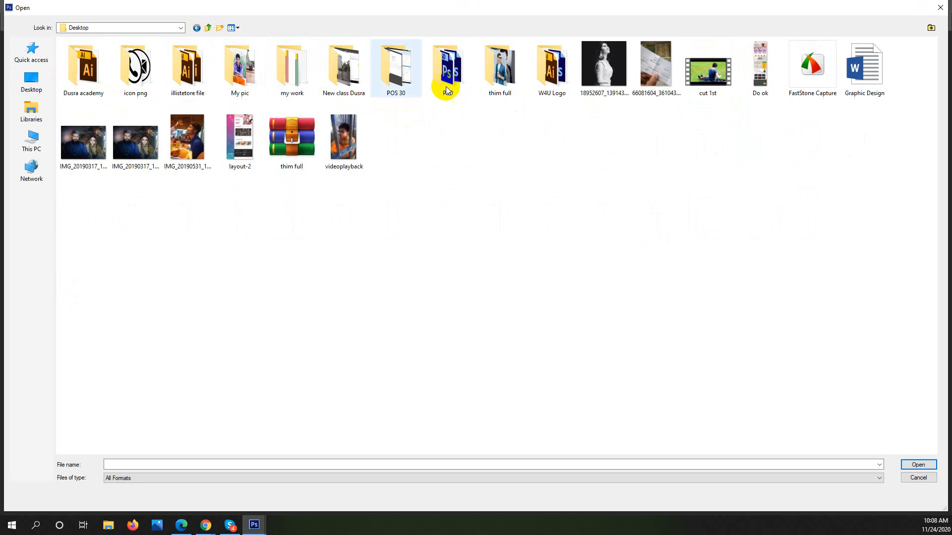
pyautogui.doubleClick(504, 77)
pyautogui.doubleClick(149, 147)
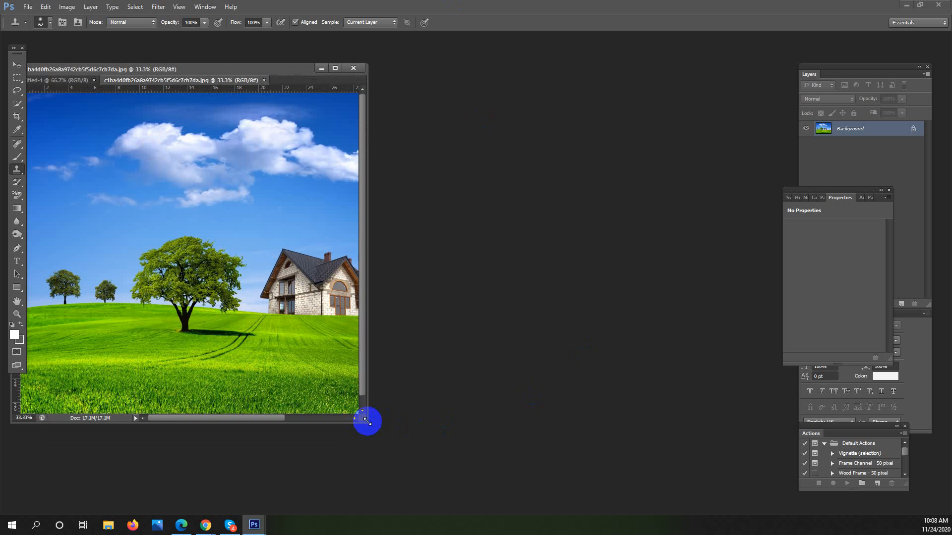
pyautogui.moveTo(368, 423); pyautogui.dragTo(684, 488)
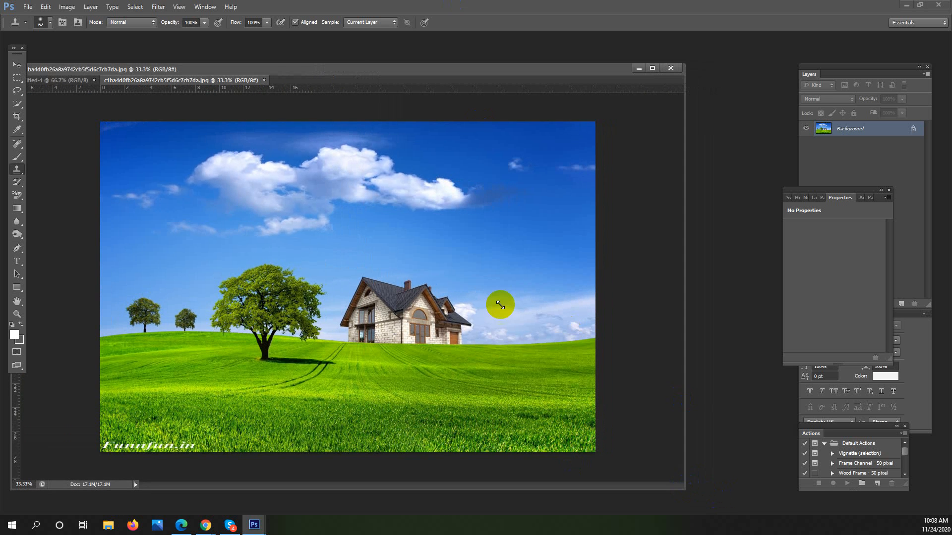
# Show the Clone Stamp tool, the Spot Healing Brush group and the Rectangular Marquee tool beside the landscape picture
pyautogui.moveTo(255, 68); pyautogui.dragTo(325, 71)
pyautogui.click(17, 170)
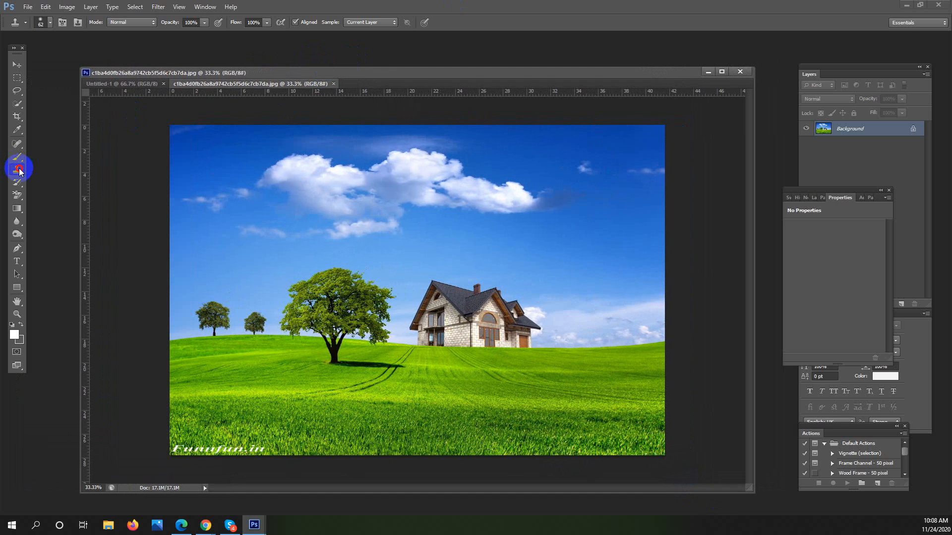
pyautogui.click(17, 145)
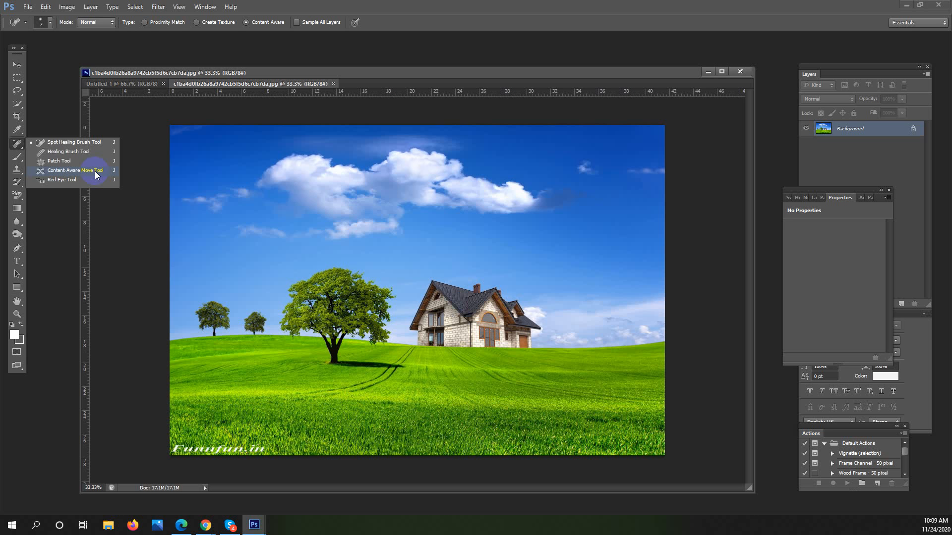
pyautogui.click(18, 79)
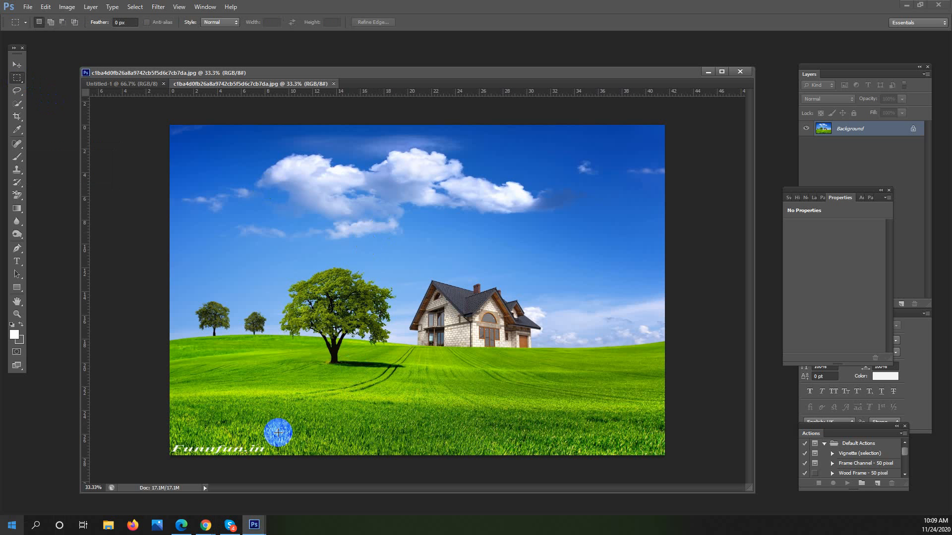
pyautogui.click(225, 323)
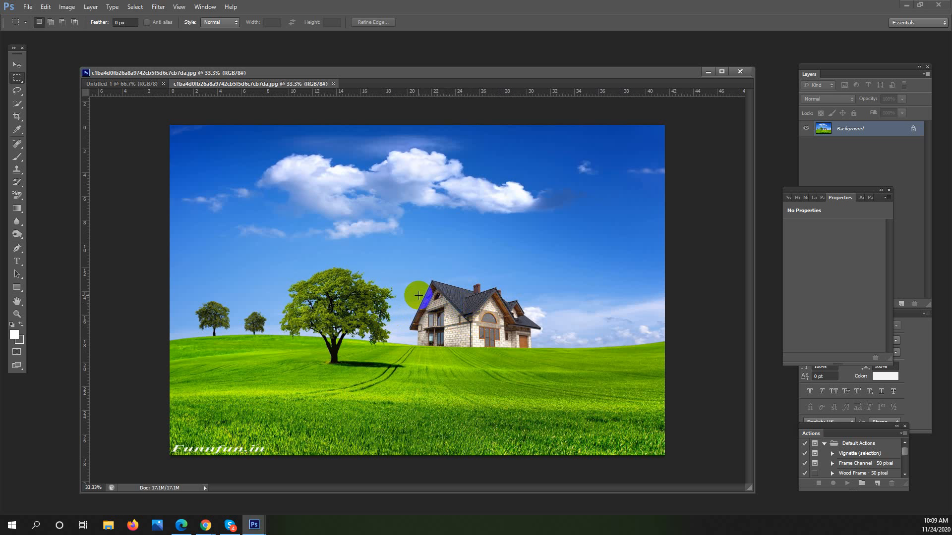
# Move the floating landscape window up and slightly left, and enlarge it from its lower-right corner
pyautogui.click(423, 72)
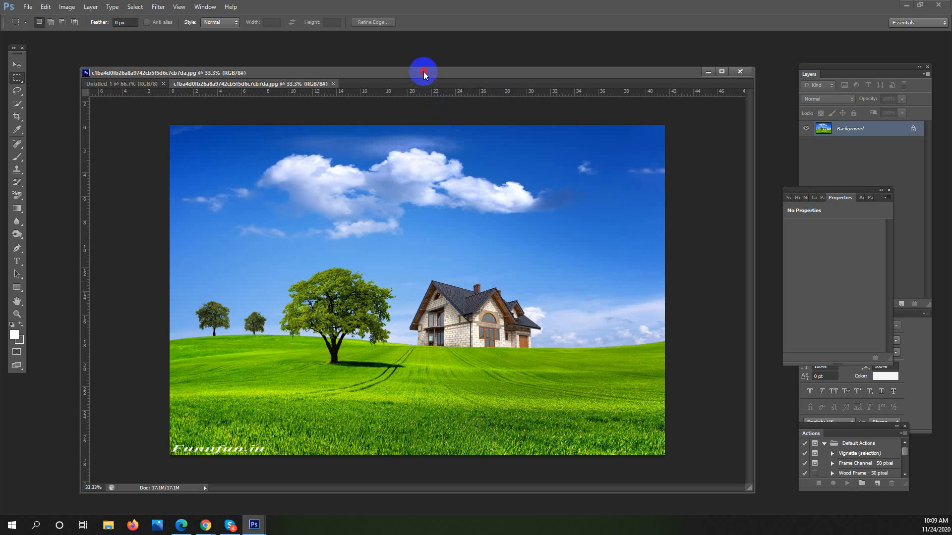
pyautogui.moveTo(424, 73); pyautogui.dragTo(407, 52)
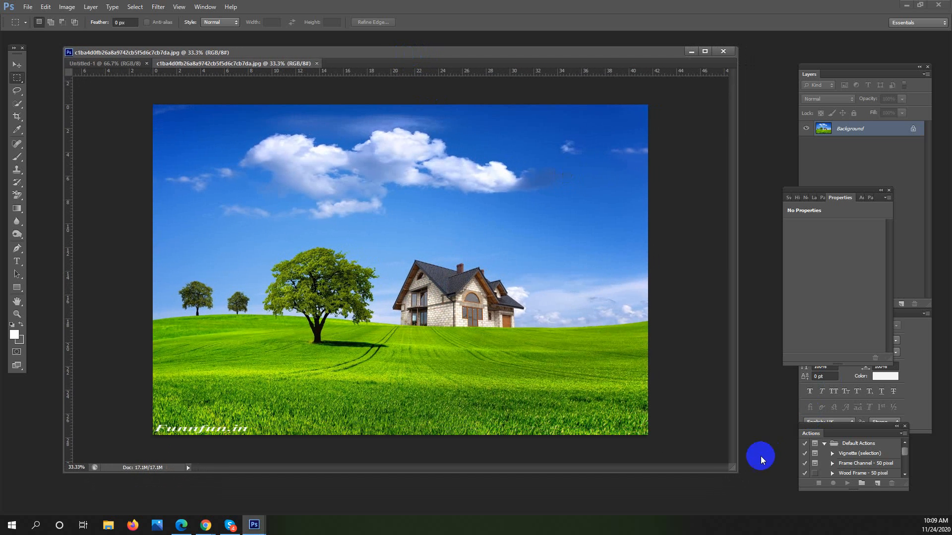
pyautogui.moveTo(737, 472); pyautogui.dragTo(775, 497)
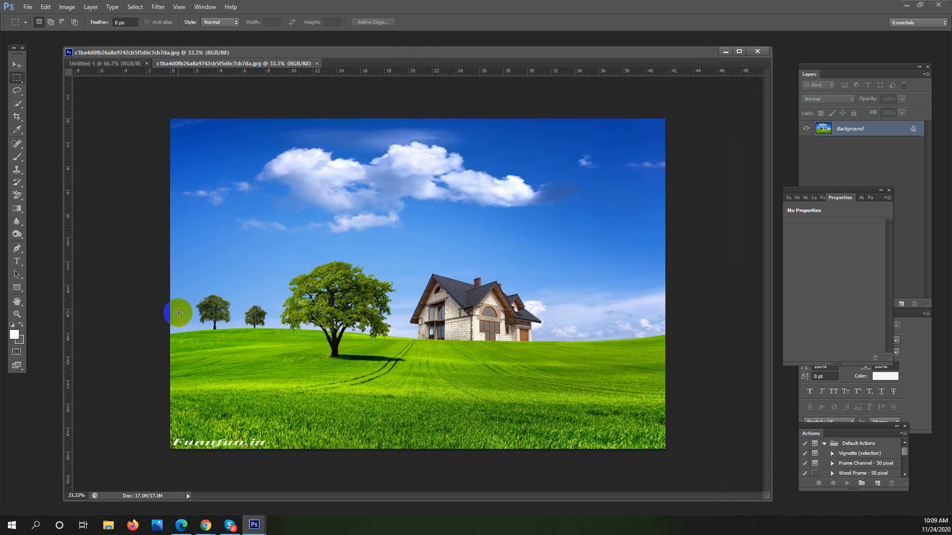
# Draw trial rectangular marquee selections over the grass, the leftmost small tree and the house, and deselect
pyautogui.moveTo(201, 340); pyautogui.dragTo(343, 435)
pyautogui.moveTo(277, 394); pyautogui.dragTo(279, 350)
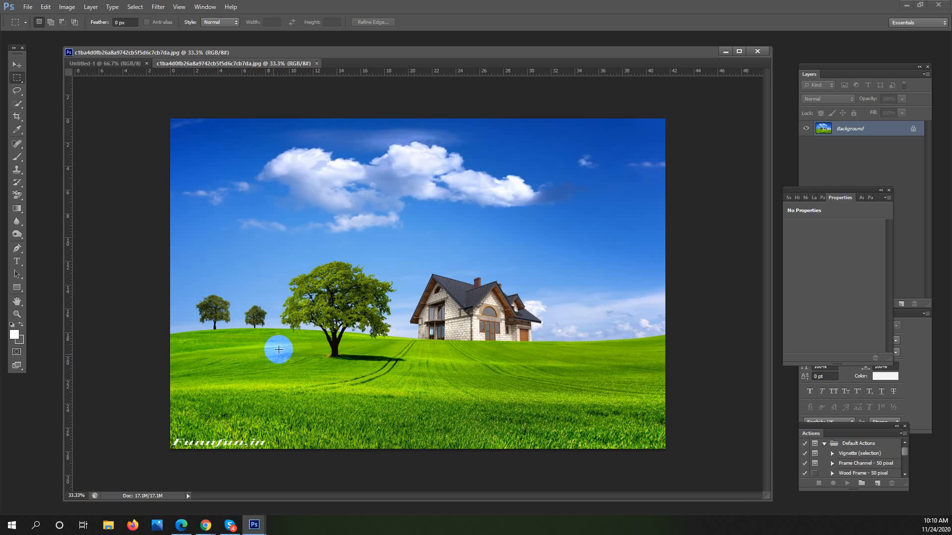
pyautogui.moveTo(185, 276); pyautogui.dragTo(238, 352)
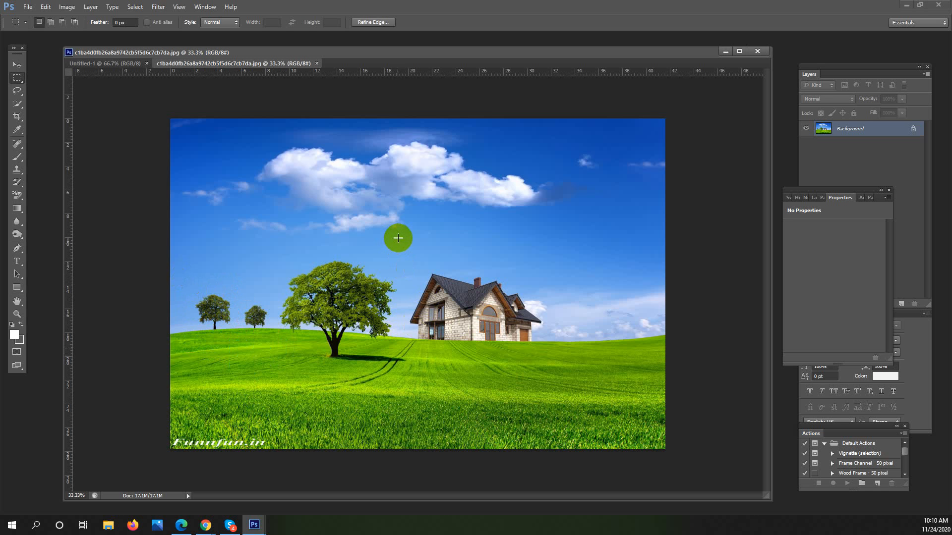
pyautogui.moveTo(398, 238); pyautogui.dragTo(551, 393)
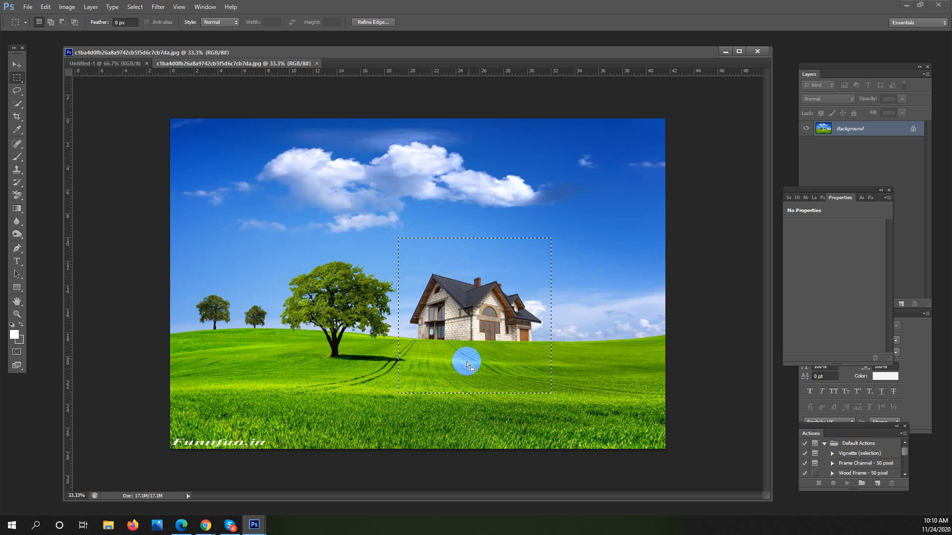
pyautogui.click(467, 369)
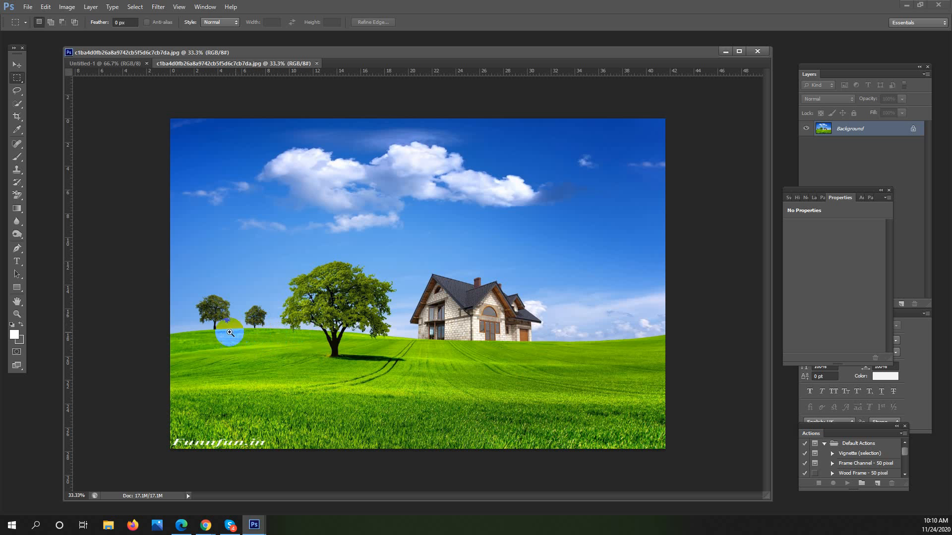
# Choose the Clone Stamp tool for retouching the two small trees on the hill
pyautogui.moveTo(197, 314); pyautogui.dragTo(200, 312)
pyautogui.moveTo(347, 311); pyautogui.dragTo(376, 318)
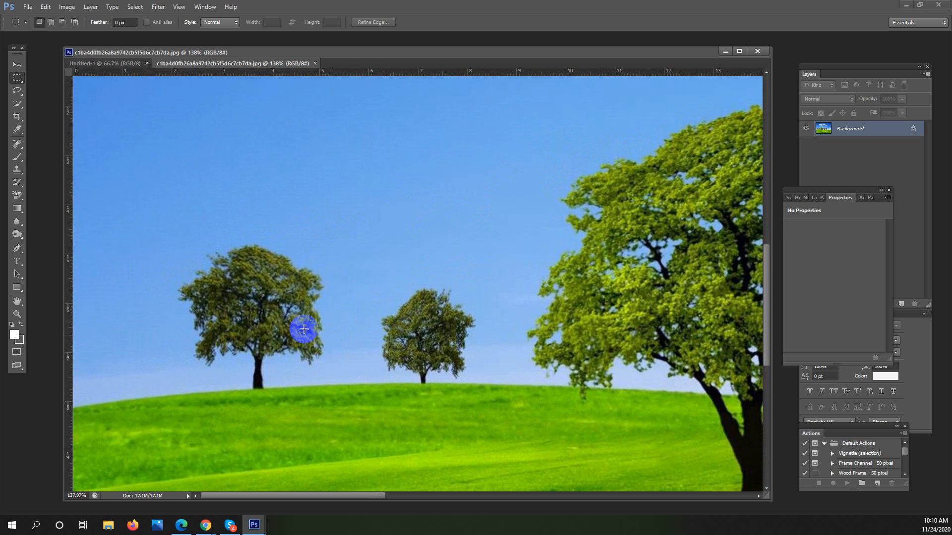
pyautogui.click(16, 170)
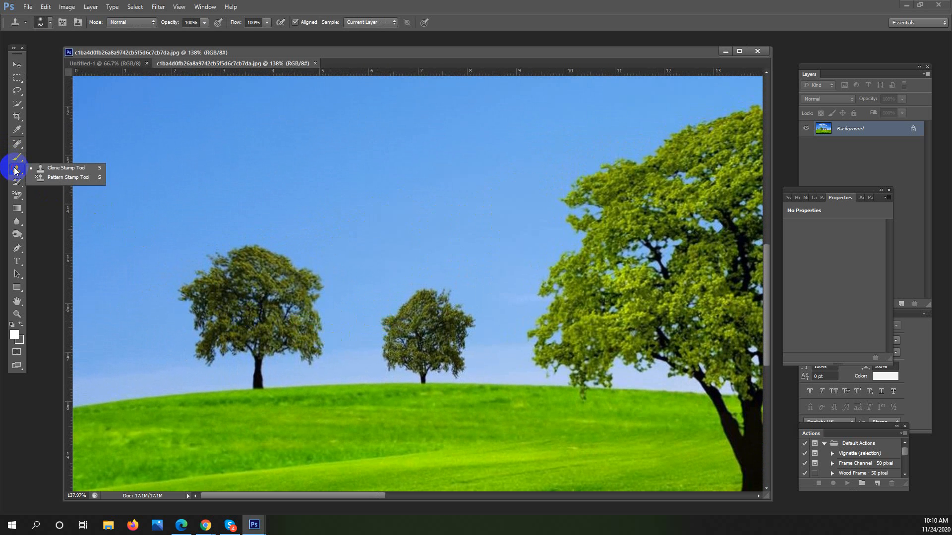
pyautogui.click(39, 170)
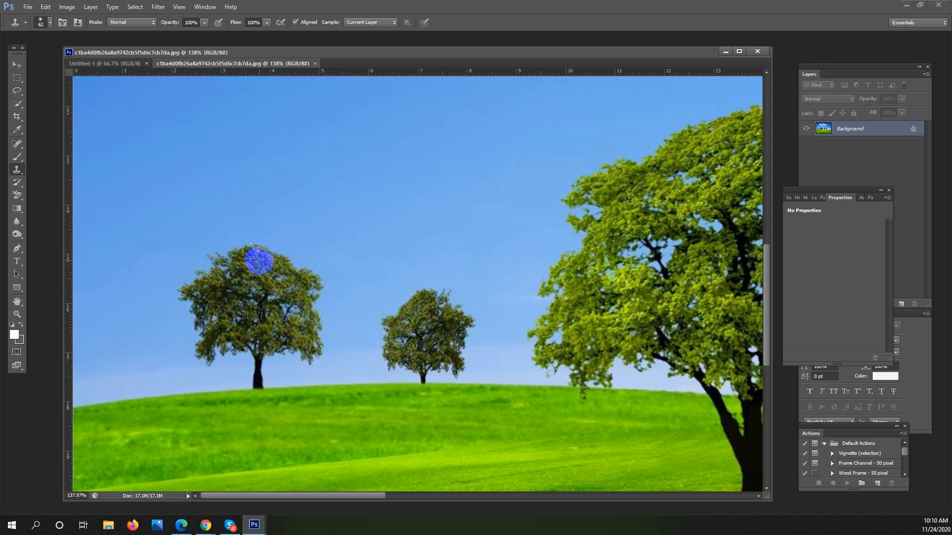
pyautogui.scroll(1, 248, 303)
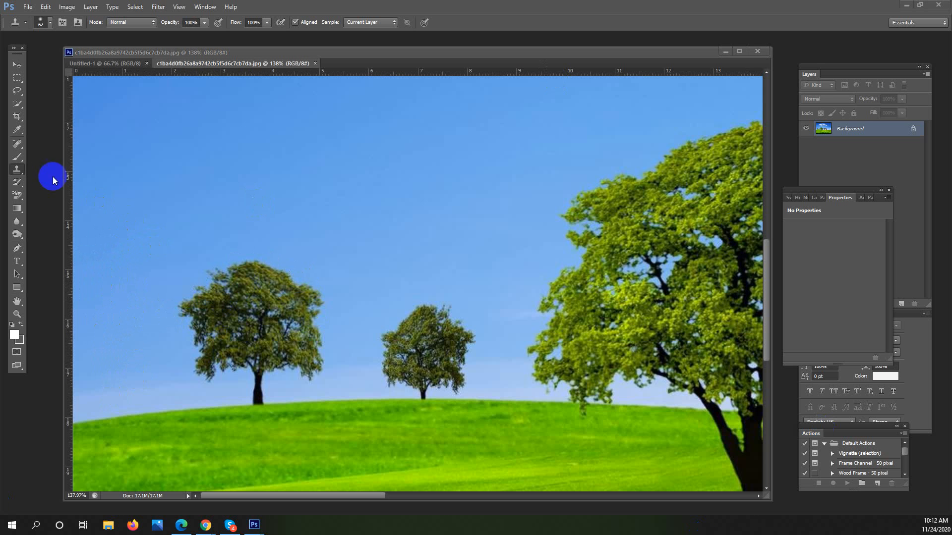
pyautogui.click(20, 171)
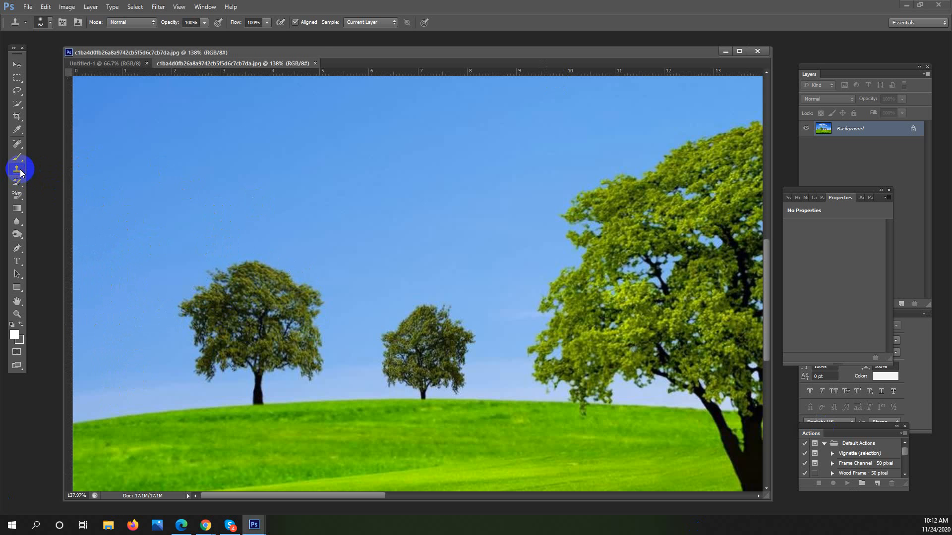
pyautogui.rightClick(20, 170)
pyautogui.click(42, 168)
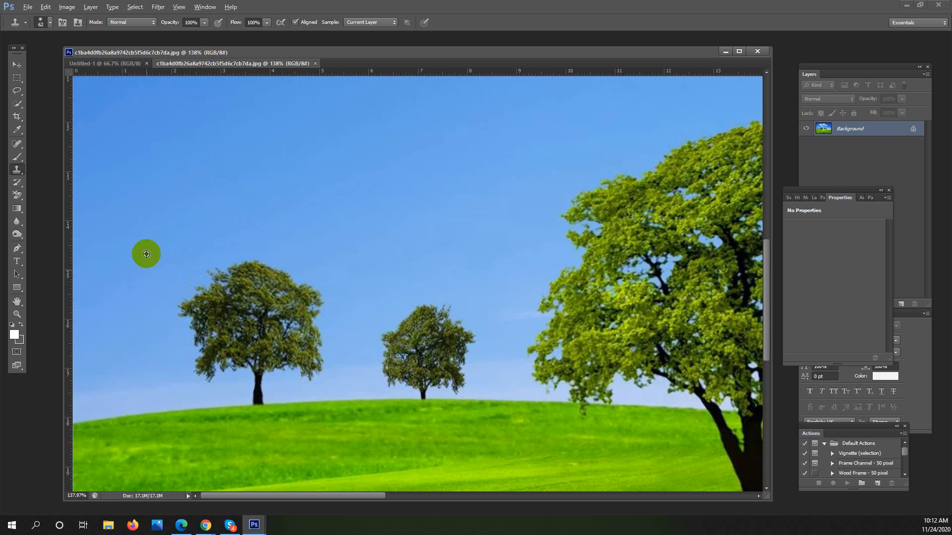
# Sample the sky beside the leftmost small tree, clone it over the tree's left half, and undo the cloning
pyautogui.keyDown('alt'); pyautogui.click(89, 348); pyautogui.keyUp('alt')
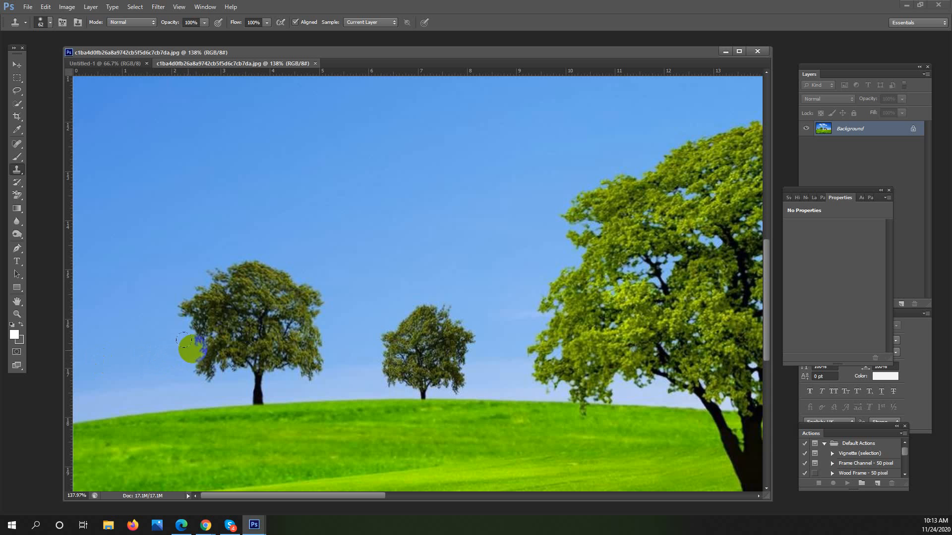
pyautogui.moveTo(206, 327)
pyautogui.mouseDown()
pyautogui.moveTo(250, 282)
pyautogui.moveTo(261, 291)
pyautogui.mouseUp()
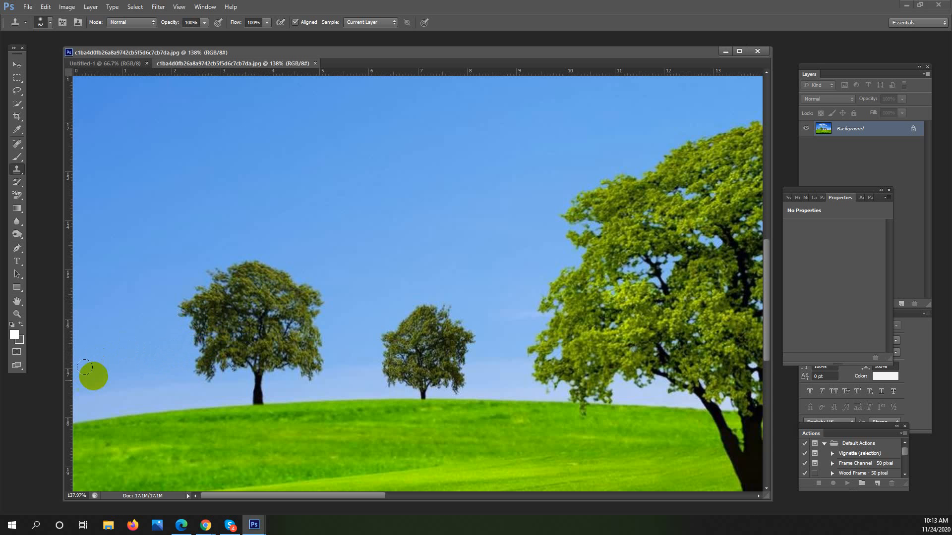
pyautogui.moveTo(243, 323); pyautogui.dragTo(253, 303)
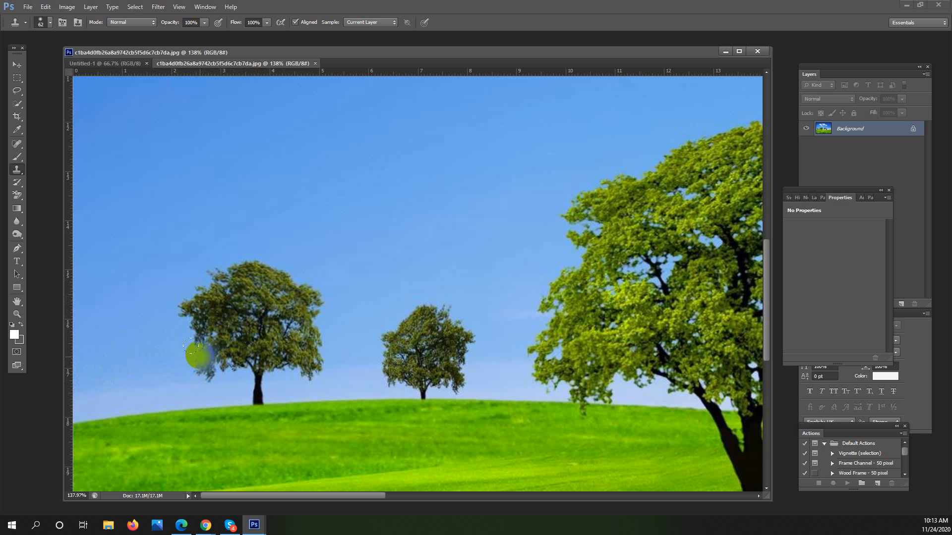
pyautogui.click(207, 358)
pyautogui.moveTo(202, 356)
pyautogui.mouseDown()
pyautogui.moveTo(212, 352)
pyautogui.moveTo(194, 360)
pyautogui.moveTo(203, 376)
pyautogui.mouseUp()
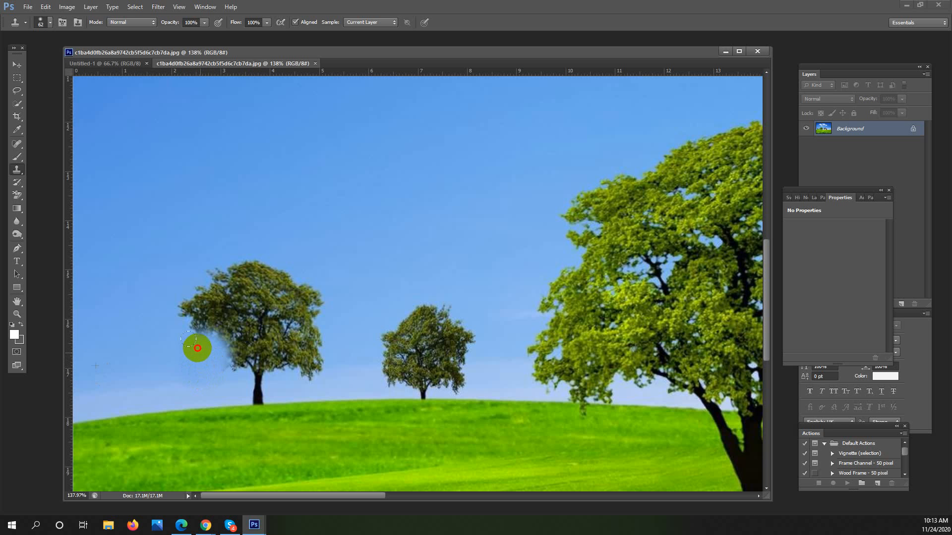
pyautogui.moveTo(197, 339)
pyautogui.mouseDown()
pyautogui.moveTo(183, 299)
pyautogui.moveTo(210, 298)
pyautogui.moveTo(212, 255)
pyautogui.moveTo(223, 365)
pyautogui.moveTo(210, 323)
pyautogui.moveTo(193, 325)
pyautogui.moveTo(221, 270)
pyautogui.moveTo(234, 282)
pyautogui.moveTo(236, 365)
pyautogui.moveTo(244, 268)
pyautogui.moveTo(247, 372)
pyautogui.moveTo(240, 362)
pyautogui.mouseUp()
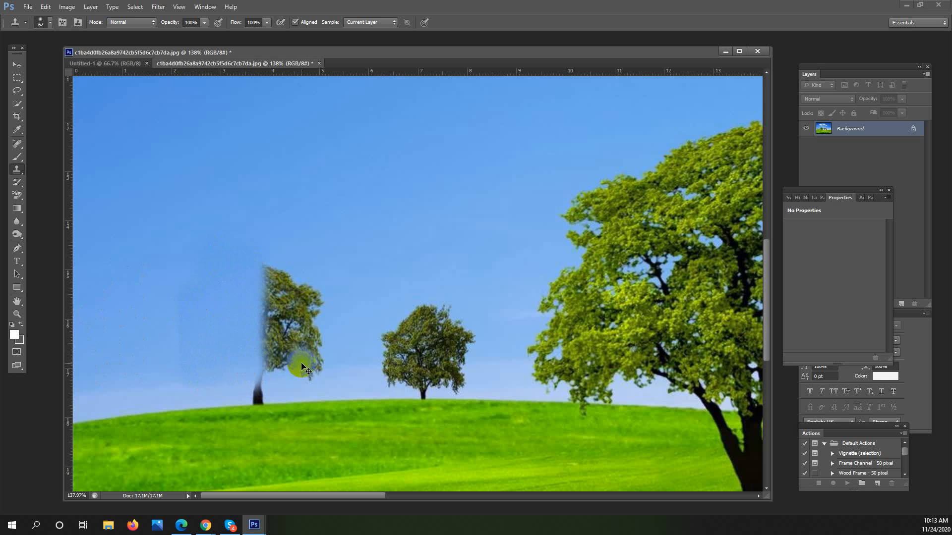
pyautogui.hotkey('ctrl', 'z')
# Set the Clone Stamp brush size to 43 px
pyautogui.moveTo(311, 345)
pyautogui.mouseDown()
pyautogui.moveTo(285, 338)
pyautogui.moveTo(303, 342)
pyautogui.moveTo(248, 357)
pyautogui.mouseUp()
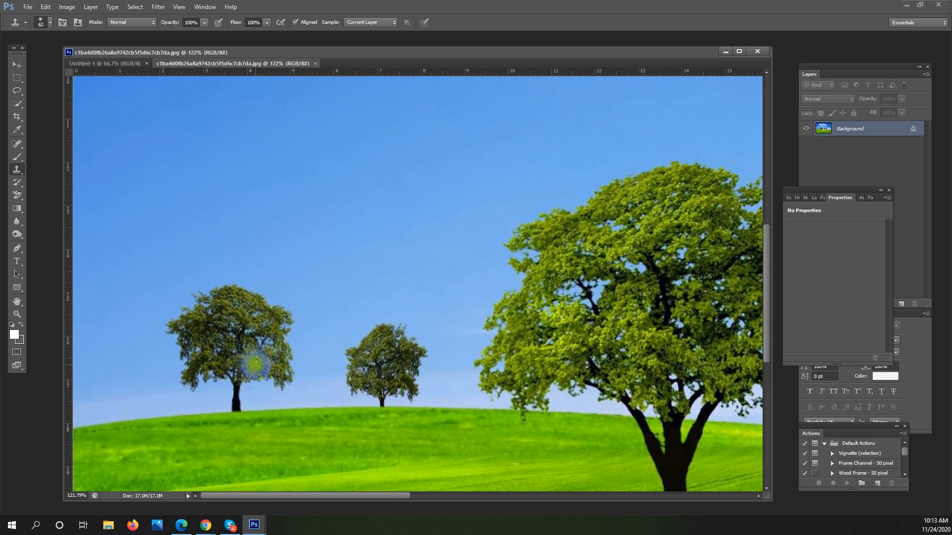
pyautogui.rightClick(258, 366)
pyautogui.click(292, 386)
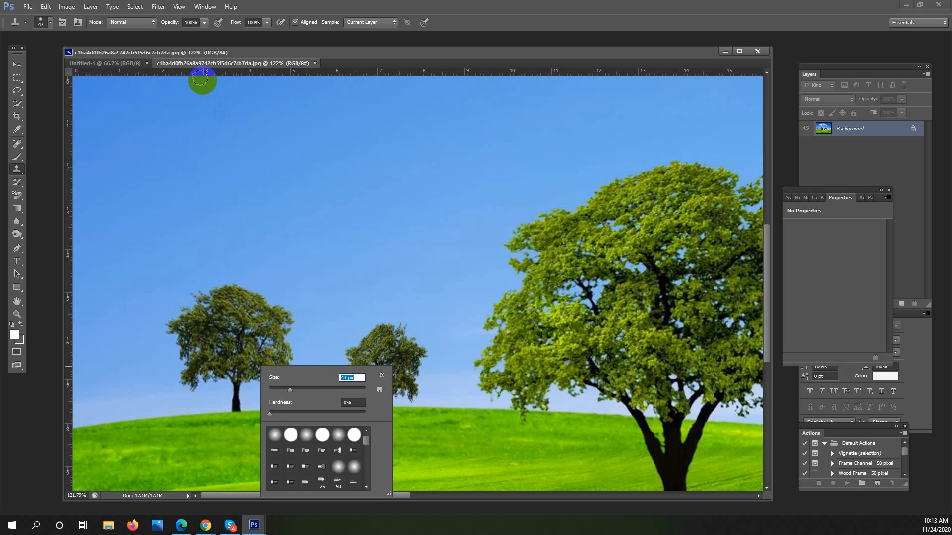
pyautogui.click(214, 60)
# Try cloning dabs at the leftmost tree's edge, undo them, paint sky over its left half, and review the whole picture
pyautogui.click(180, 324)
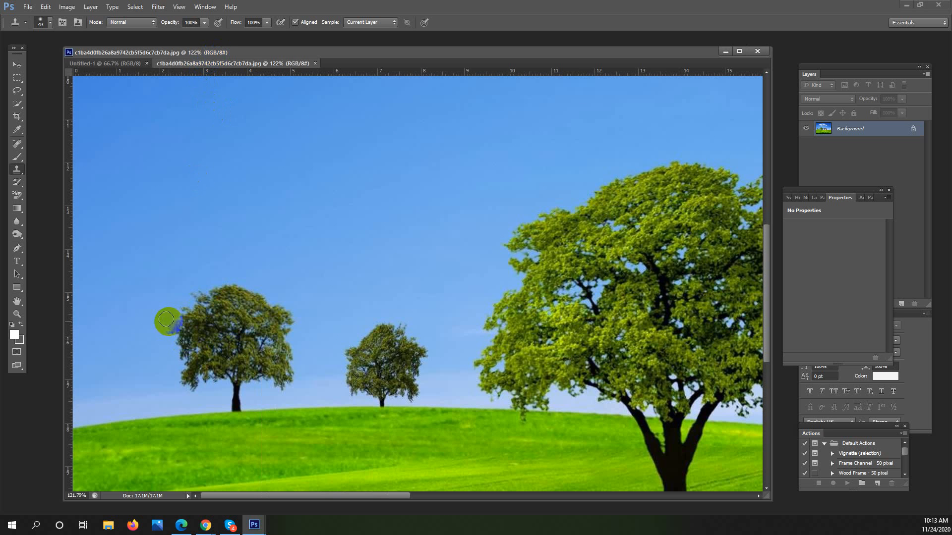
pyautogui.hotkey('ctrl', 'z')
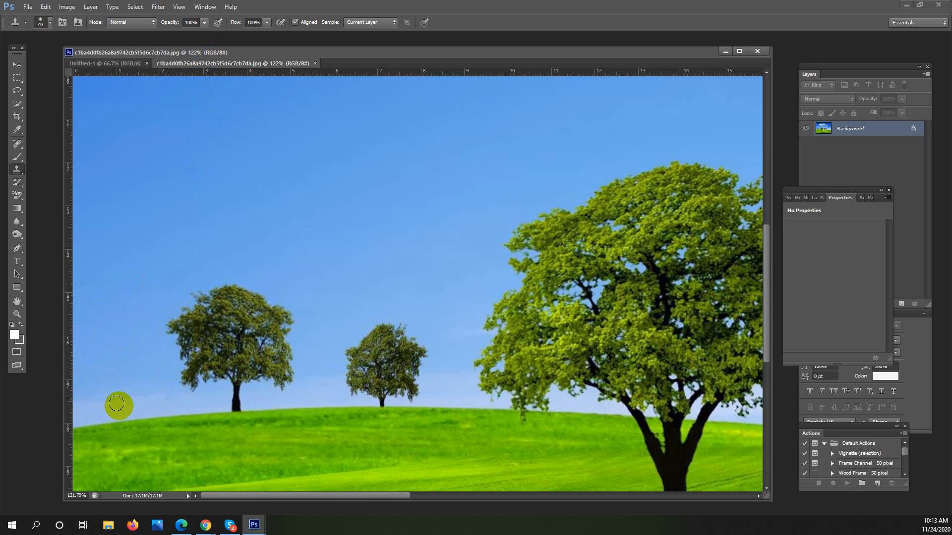
pyautogui.click(194, 373)
pyautogui.hotkey('ctrl', 'z')
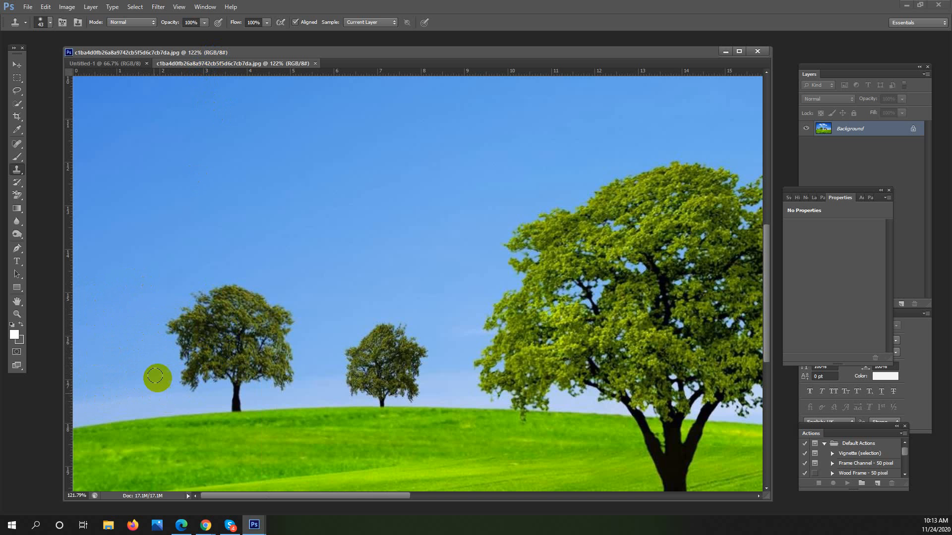
pyautogui.click(166, 337)
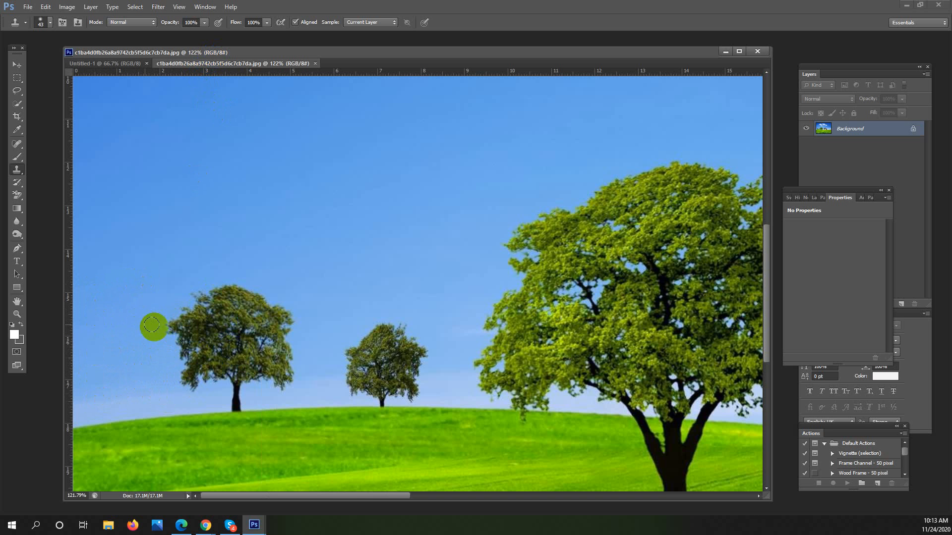
pyautogui.click(204, 352)
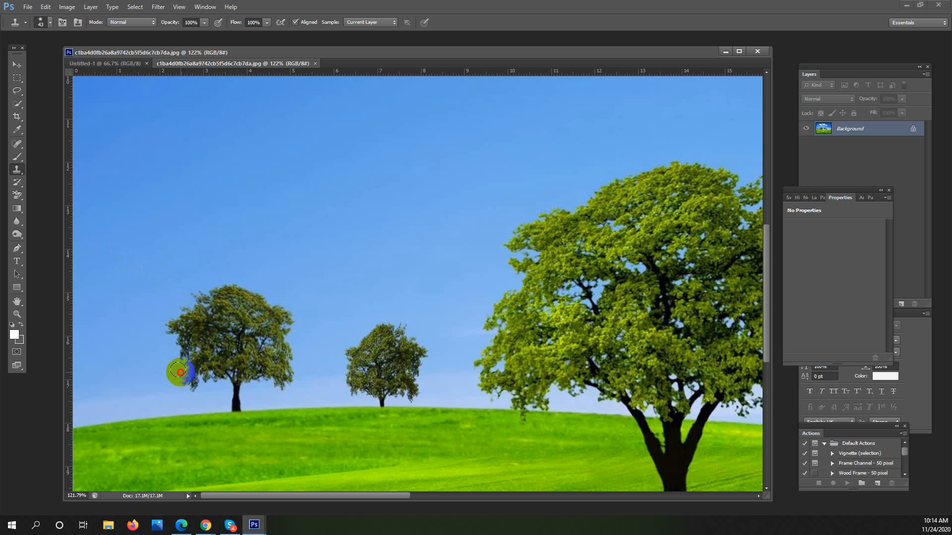
pyautogui.moveTo(179, 365)
pyautogui.mouseDown()
pyautogui.moveTo(186, 388)
pyautogui.moveTo(169, 347)
pyautogui.moveTo(176, 284)
pyautogui.moveTo(183, 370)
pyautogui.moveTo(174, 357)
pyautogui.moveTo(185, 291)
pyautogui.moveTo(196, 387)
pyautogui.moveTo(198, 274)
pyautogui.moveTo(209, 319)
pyautogui.moveTo(204, 372)
pyautogui.moveTo(220, 369)
pyautogui.moveTo(219, 270)
pyautogui.mouseUp()
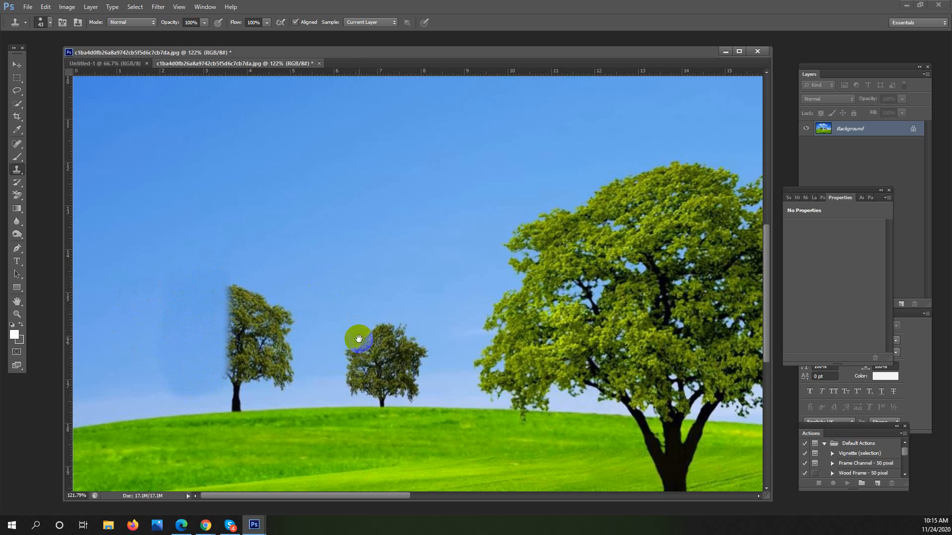
pyautogui.scroll(-5, 358, 339)
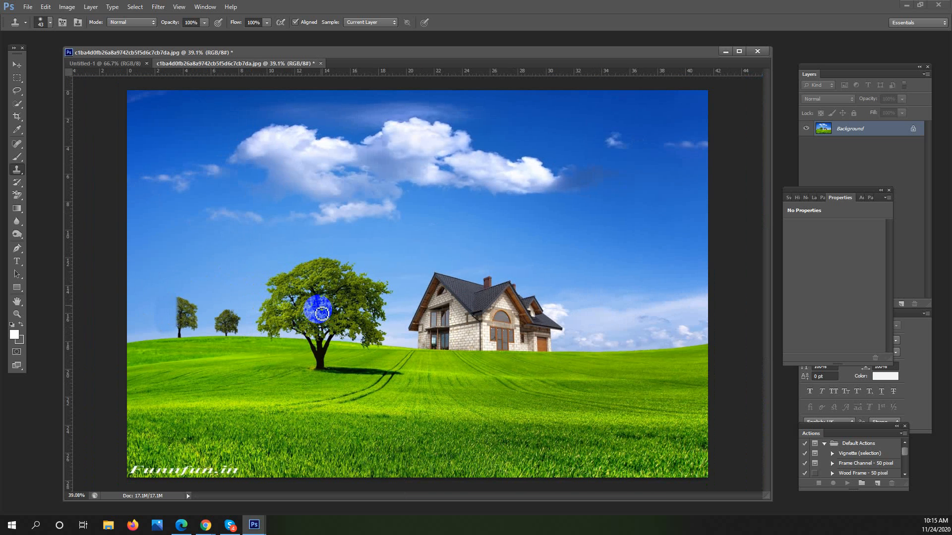
pyautogui.scroll(4, 219, 325)
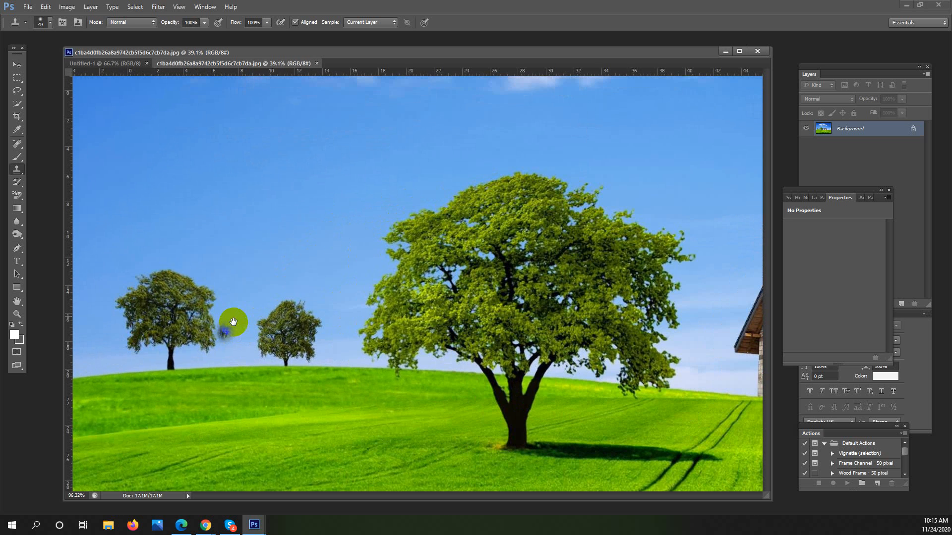
# Set the Clone Stamp brush size to 56 px and paint sampled sky over the leftmost tree's upper-right crown
pyautogui.rightClick(219, 251)
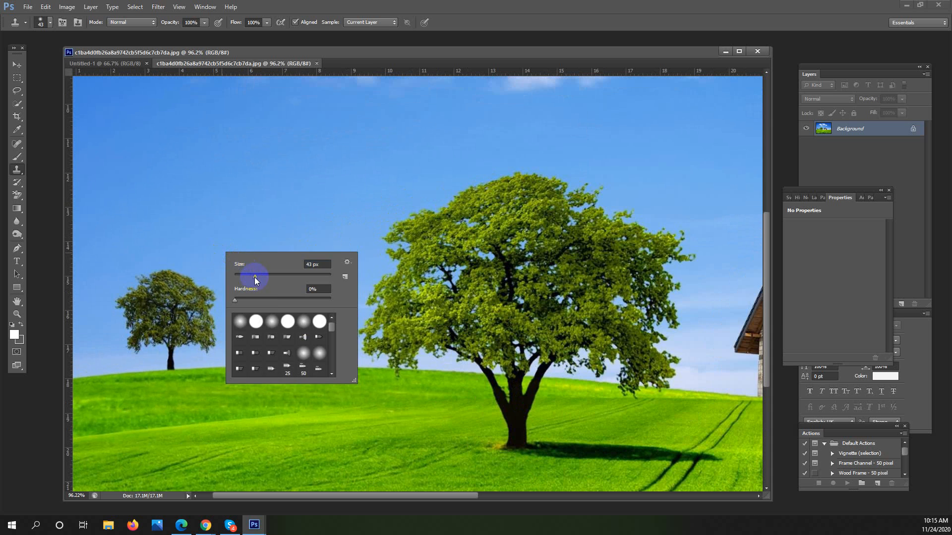
pyautogui.moveTo(255, 280); pyautogui.dragTo(246, 273)
pyautogui.click(207, 237)
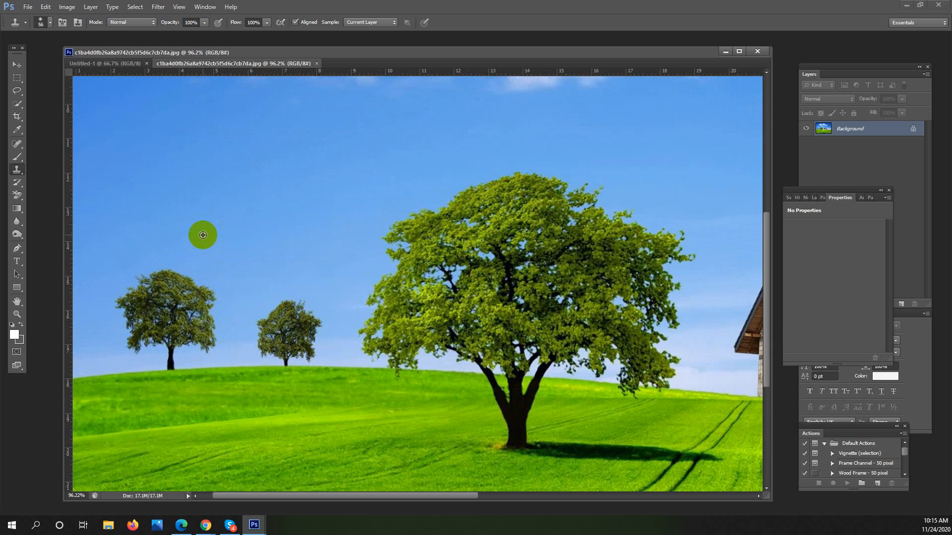
pyautogui.moveTo(189, 259)
pyautogui.mouseDown()
pyautogui.moveTo(170, 276)
pyautogui.moveTo(206, 297)
pyautogui.moveTo(160, 273)
pyautogui.moveTo(207, 306)
pyautogui.moveTo(152, 263)
pyautogui.moveTo(252, 264)
pyautogui.mouseUp()
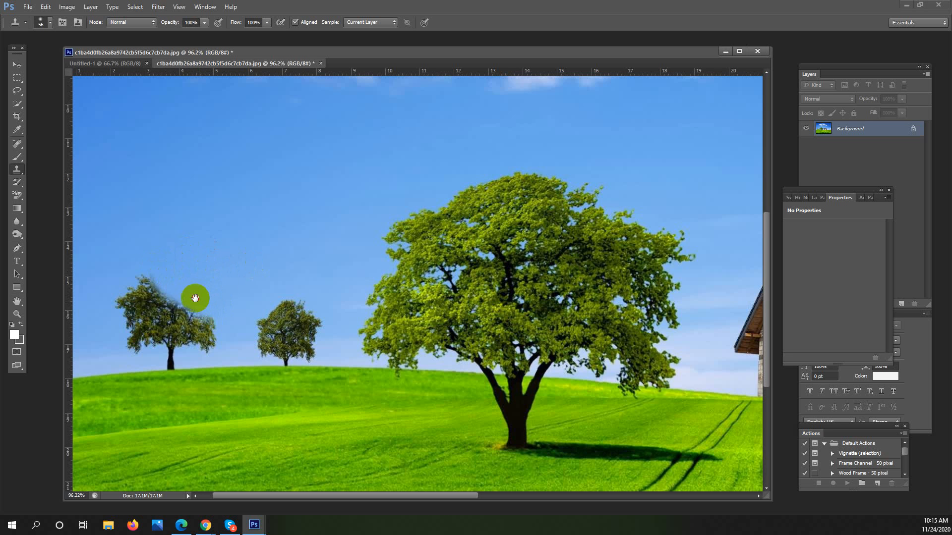
# Clone the sky over the left half of the leftmost small tree's crown
pyautogui.moveTo(195, 299); pyautogui.dragTo(325, 303)
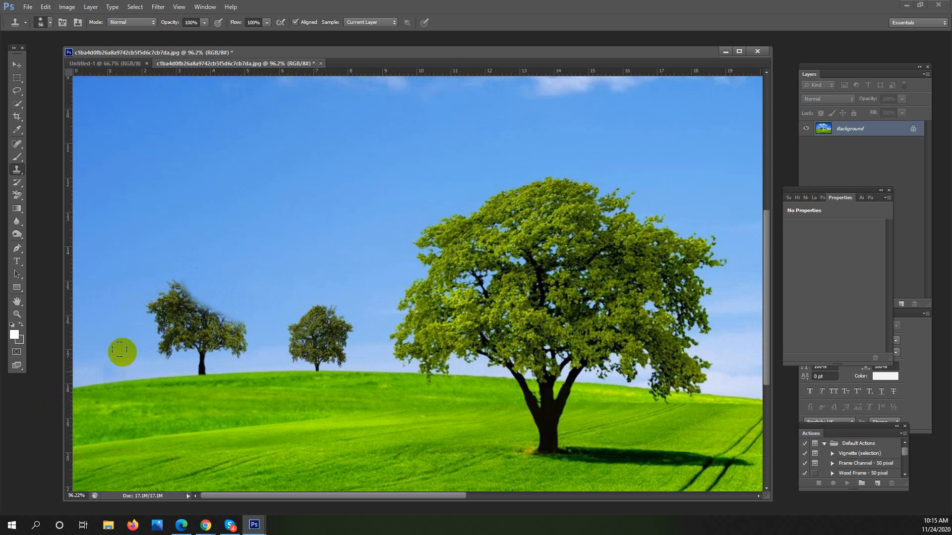
pyautogui.moveTo(103, 357)
pyautogui.mouseDown()
pyautogui.moveTo(133, 379)
pyautogui.moveTo(130, 404)
pyautogui.moveTo(132, 358)
pyautogui.mouseUp()
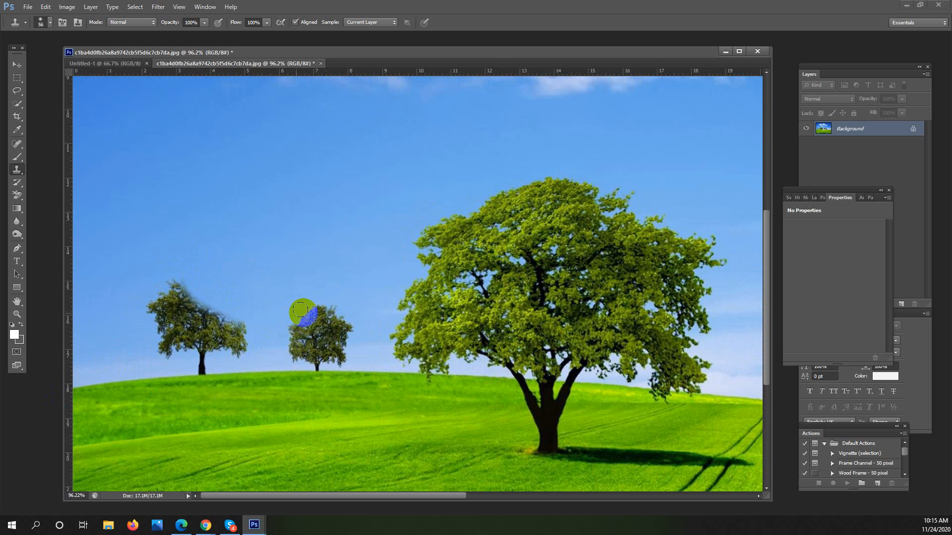
pyautogui.click(317, 305)
pyautogui.hotkey('ctrl', '0')
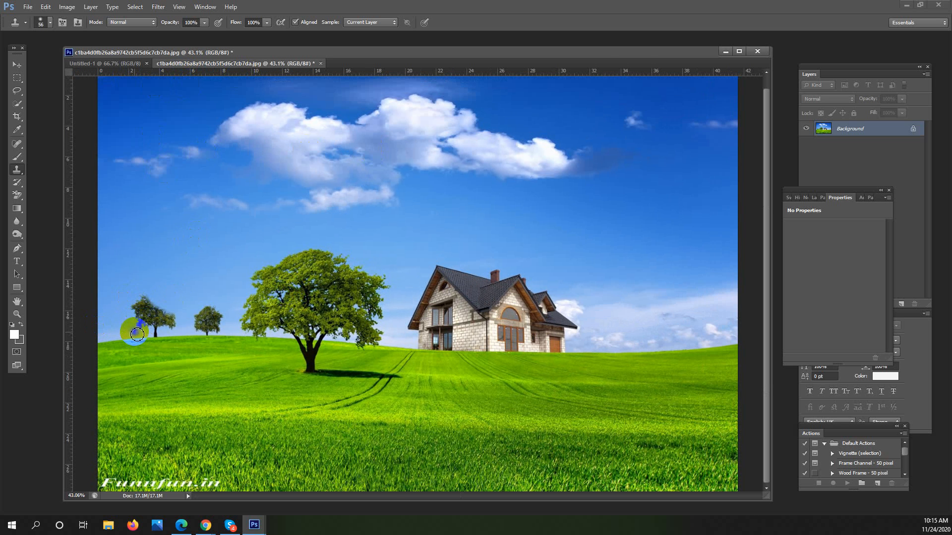
pyautogui.moveTo(120, 303); pyautogui.dragTo(212, 304)
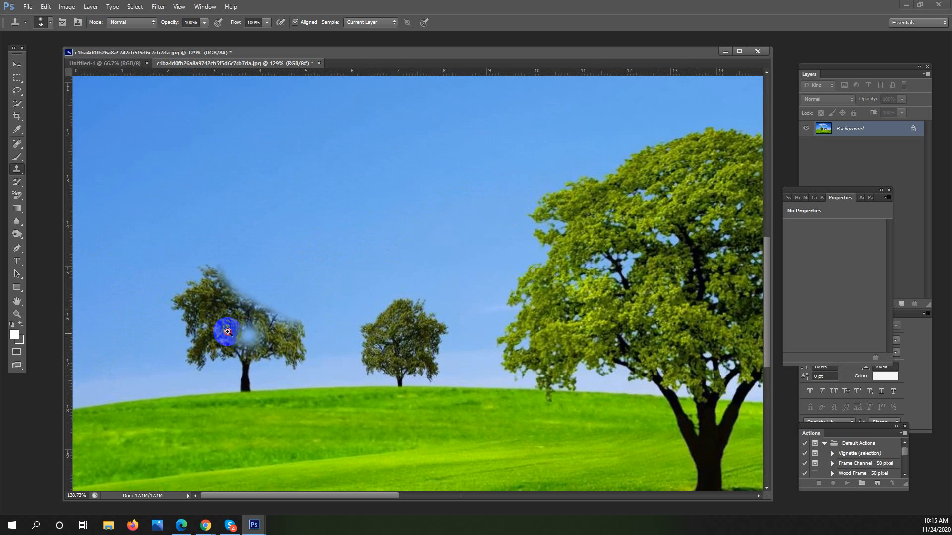
pyautogui.moveTo(227, 332); pyautogui.dragTo(215, 331)
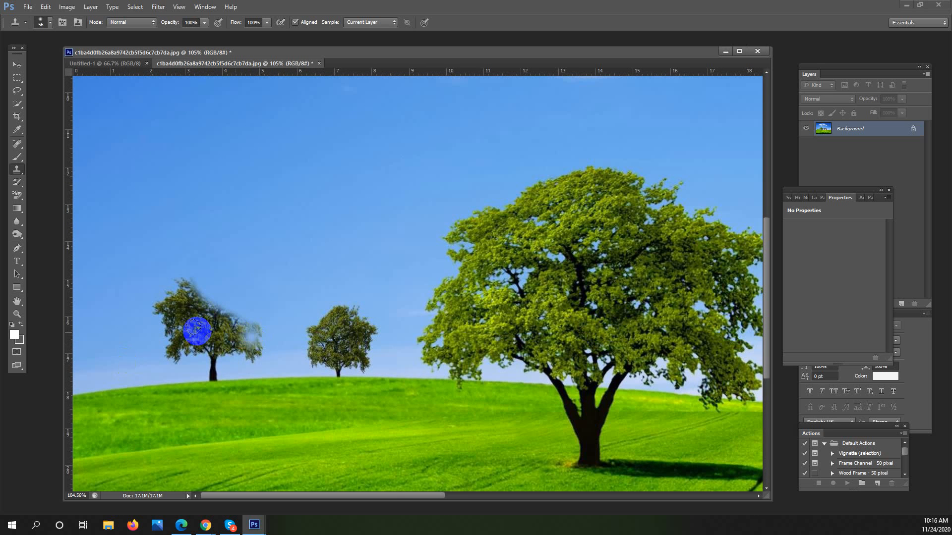
pyautogui.moveTo(174, 356)
pyautogui.mouseDown()
pyautogui.moveTo(160, 283)
pyautogui.moveTo(156, 331)
pyautogui.moveTo(171, 283)
pyautogui.moveTo(165, 320)
pyautogui.moveTo(178, 361)
pyautogui.moveTo(178, 278)
pyautogui.mouseUp()
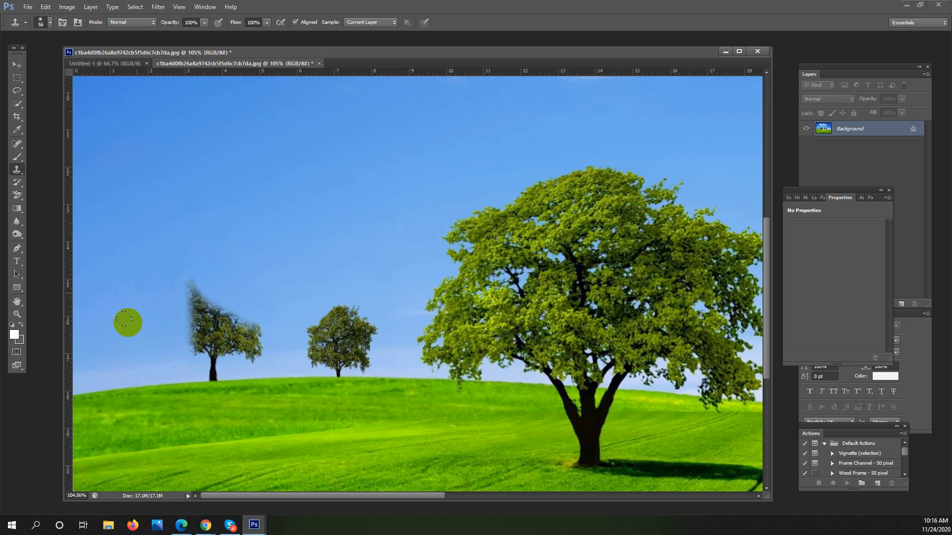
# Undo the latest dabs and clone the sky between the two small trees over the leftmost tree's right edge
pyautogui.click(201, 355)
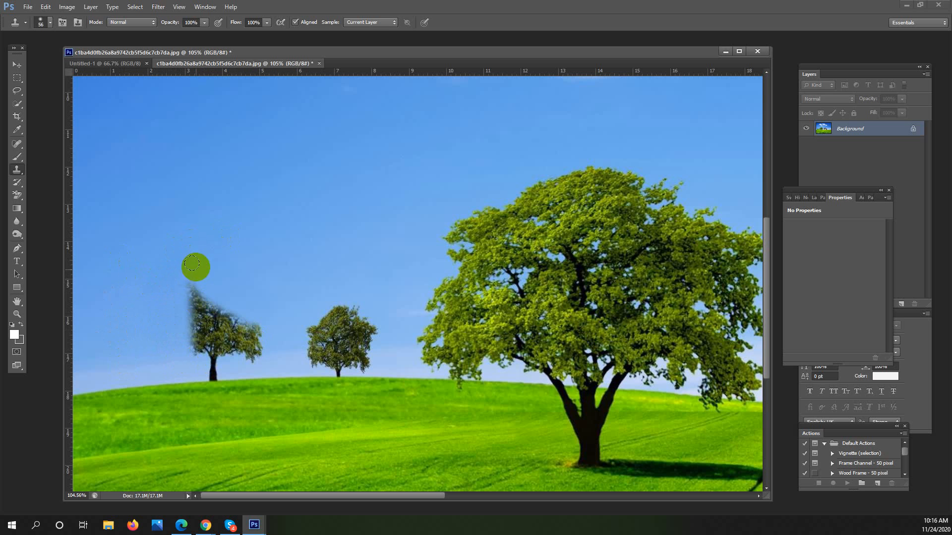
pyautogui.moveTo(265, 331)
pyautogui.mouseDown()
pyautogui.moveTo(246, 336)
pyautogui.moveTo(272, 361)
pyautogui.mouseUp()
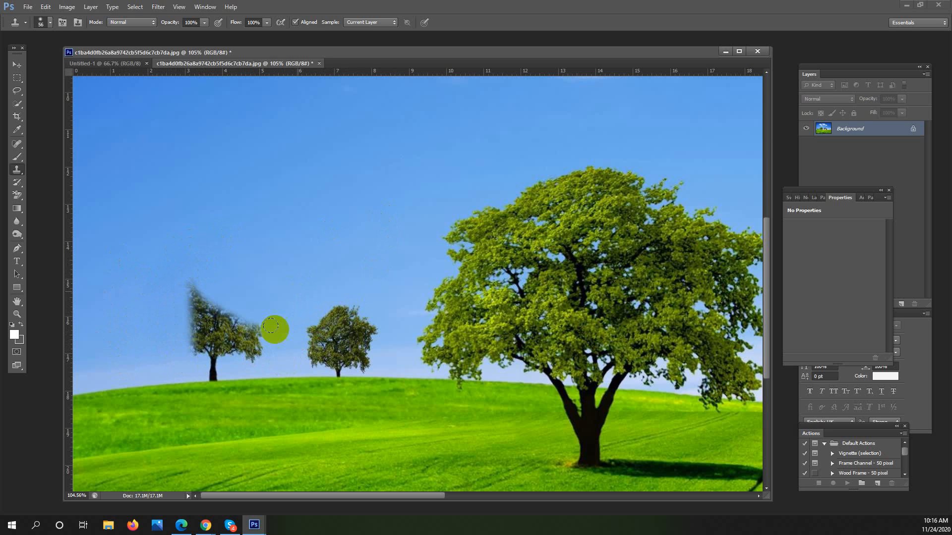
pyautogui.hotkey('ctrl', 'alt', 'z')
pyautogui.hotkey('ctrl', 'alt', 'z')
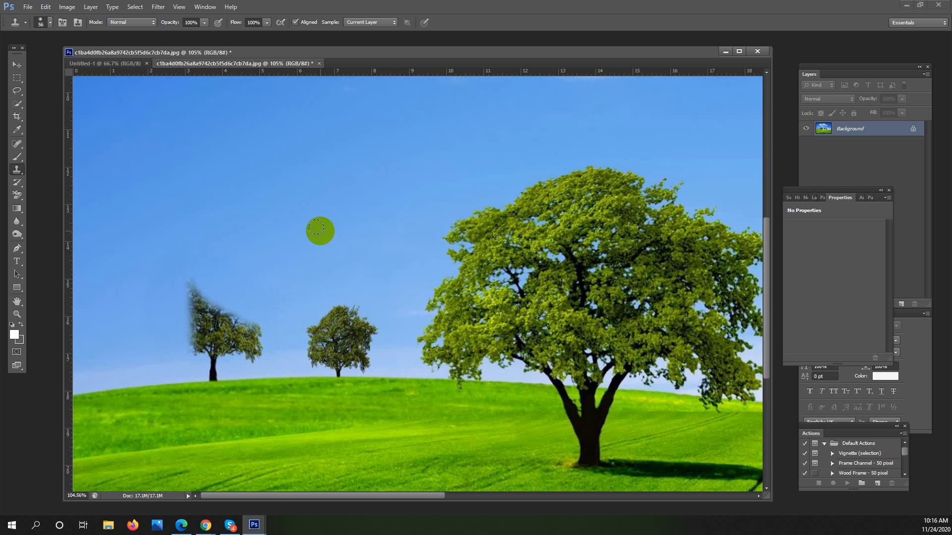
pyautogui.moveTo(316, 227)
pyautogui.mouseDown()
pyautogui.moveTo(284, 282)
pyautogui.moveTo(283, 344)
pyautogui.mouseUp()
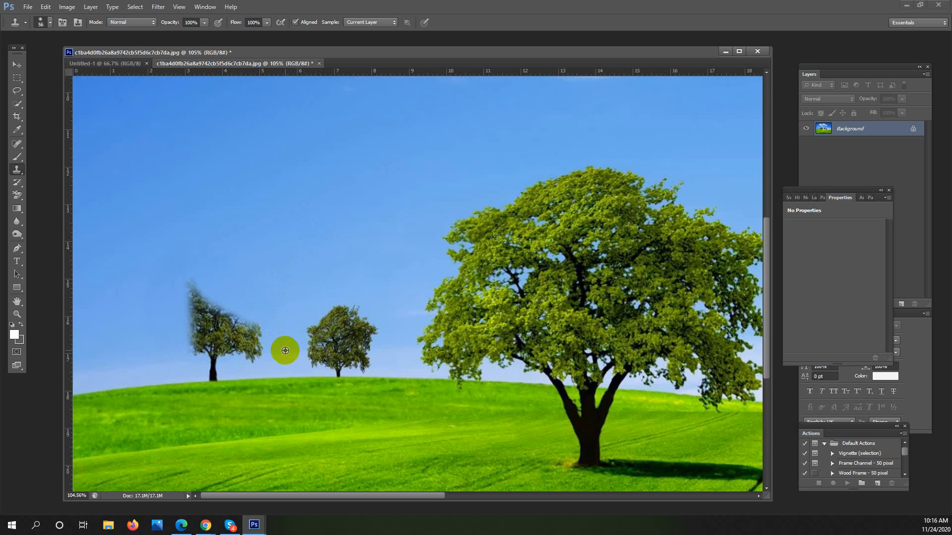
pyautogui.moveTo(280, 347)
pyautogui.mouseDown()
pyautogui.moveTo(250, 344)
pyautogui.moveTo(254, 358)
pyautogui.moveTo(243, 303)
pyautogui.moveTo(239, 353)
pyautogui.moveTo(240, 329)
pyautogui.mouseUp()
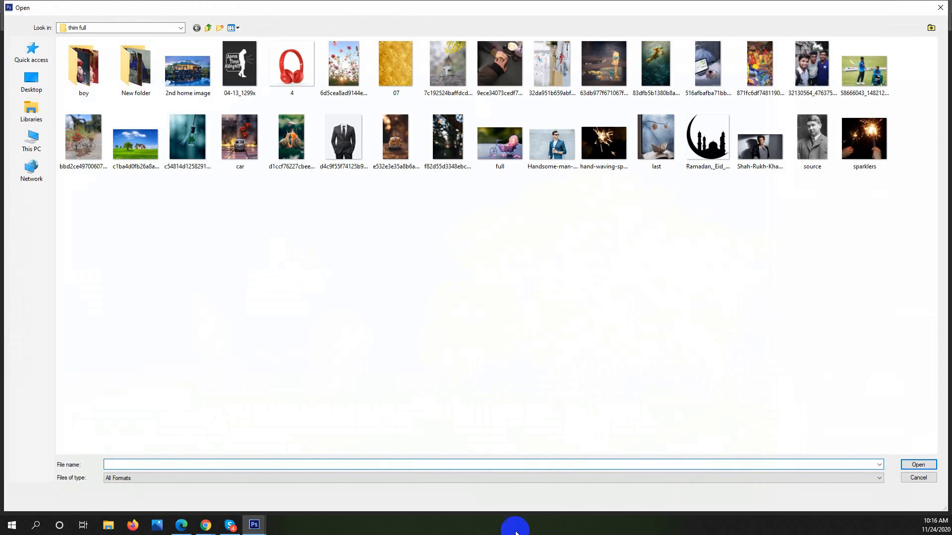
# Open the image file named car from the thim full folder
pyautogui.click(246, 143)
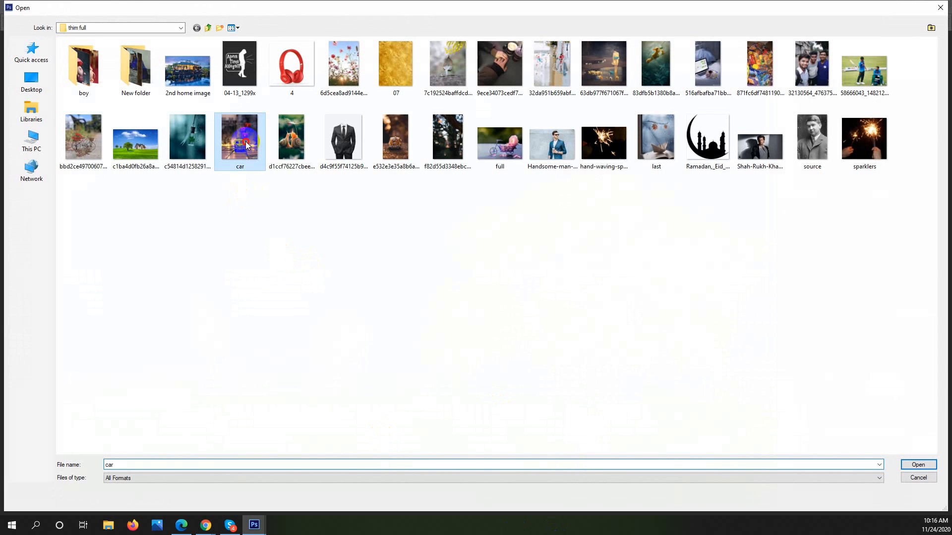
pyautogui.click(917, 476)
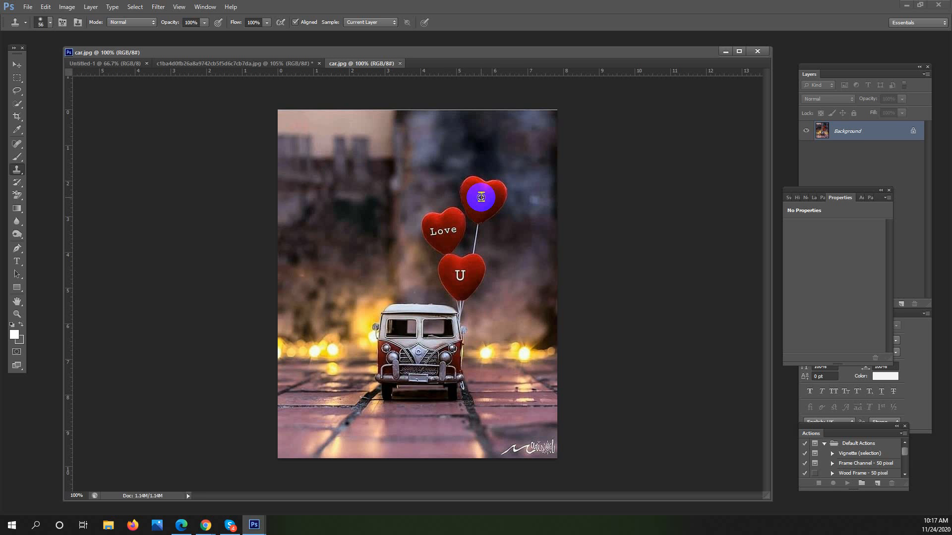
# Switch to the Google Meet call, mute a participant for everyone, and return to Photoshop
pyautogui.moveTo(205, 524)
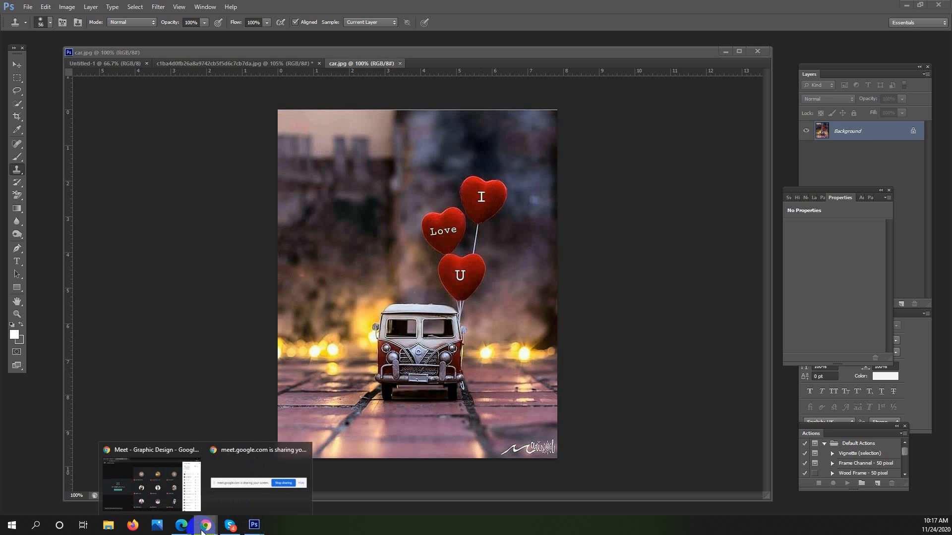
pyautogui.click(181, 501)
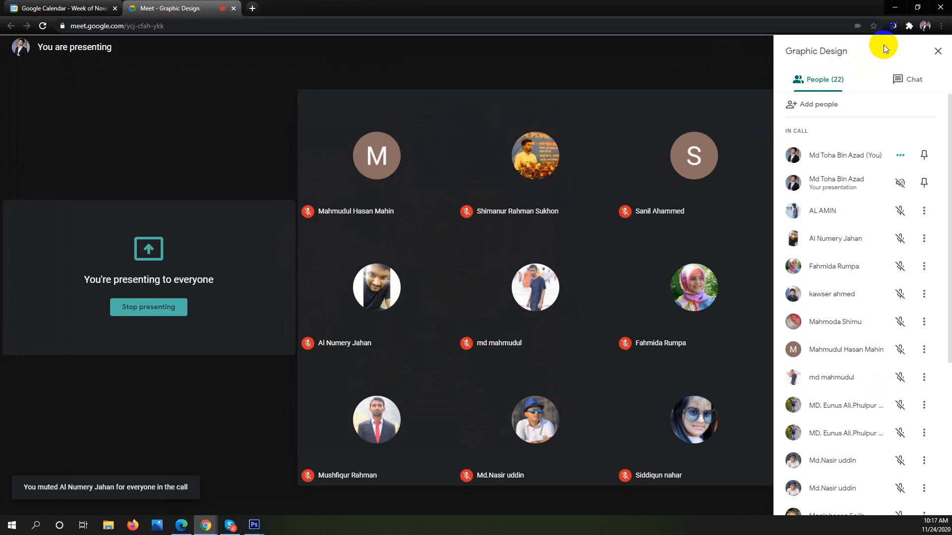
pyautogui.click(895, 8)
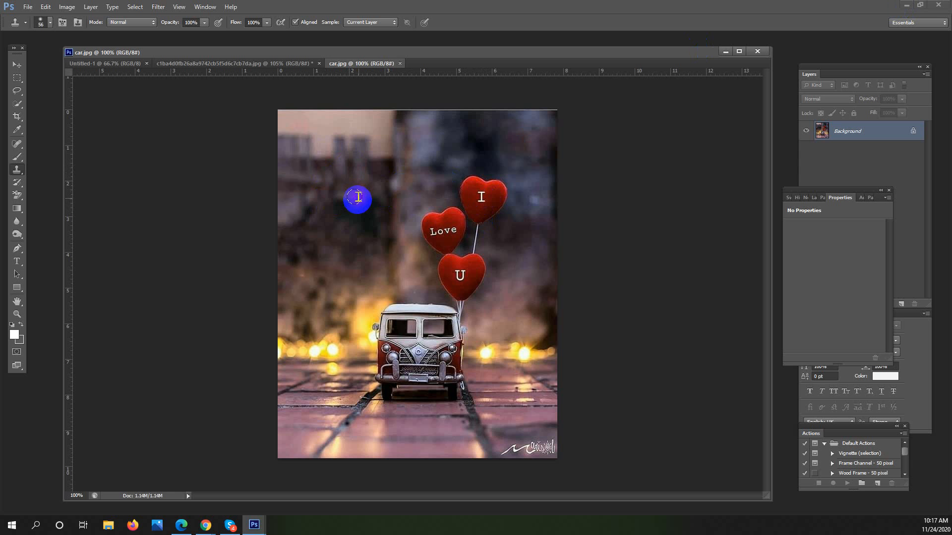
# Clone the "I" heart balloon and the van onto the background left of the originals
pyautogui.moveTo(354, 194)
pyautogui.mouseDown()
pyautogui.moveTo(354, 208)
pyautogui.moveTo(342, 195)
pyautogui.moveTo(356, 174)
pyautogui.moveTo(384, 191)
pyautogui.moveTo(363, 214)
pyautogui.moveTo(341, 217)
pyautogui.mouseUp()
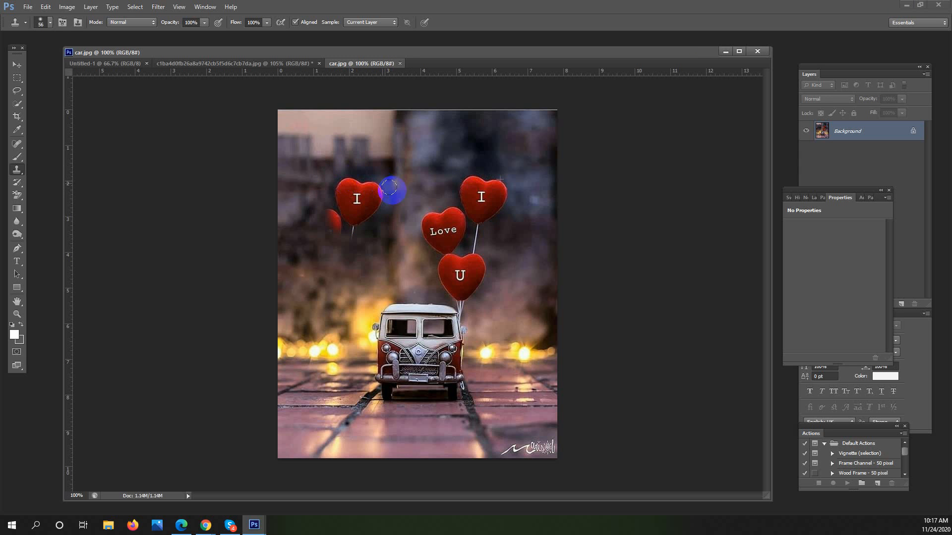
pyautogui.keyDown('alt'); pyautogui.click(418, 352); pyautogui.keyUp('alt')
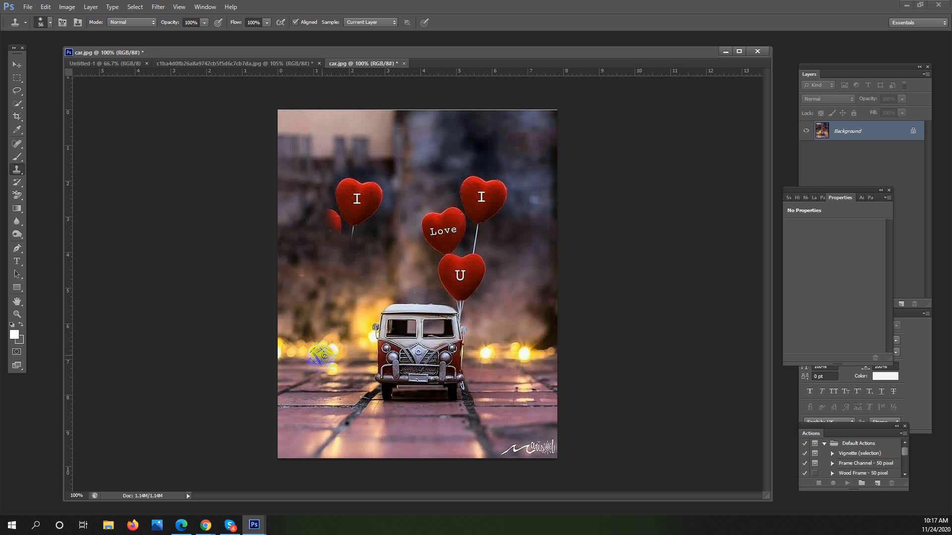
pyautogui.moveTo(320, 357)
pyautogui.mouseDown()
pyautogui.moveTo(328, 326)
pyautogui.moveTo(353, 312)
pyautogui.moveTo(356, 374)
pyautogui.moveTo(333, 386)
pyautogui.moveTo(309, 385)
pyautogui.moveTo(293, 367)
pyautogui.moveTo(297, 317)
pyautogui.mouseUp()
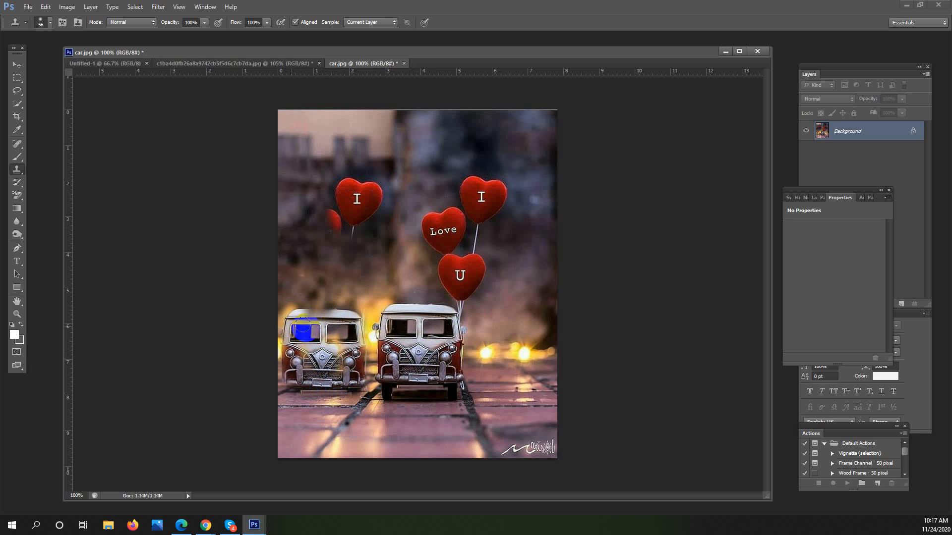
# Toggle the cloned van off and on to compare, and undo both the van and balloon clones
pyautogui.hotkey('ctrl', 'z')
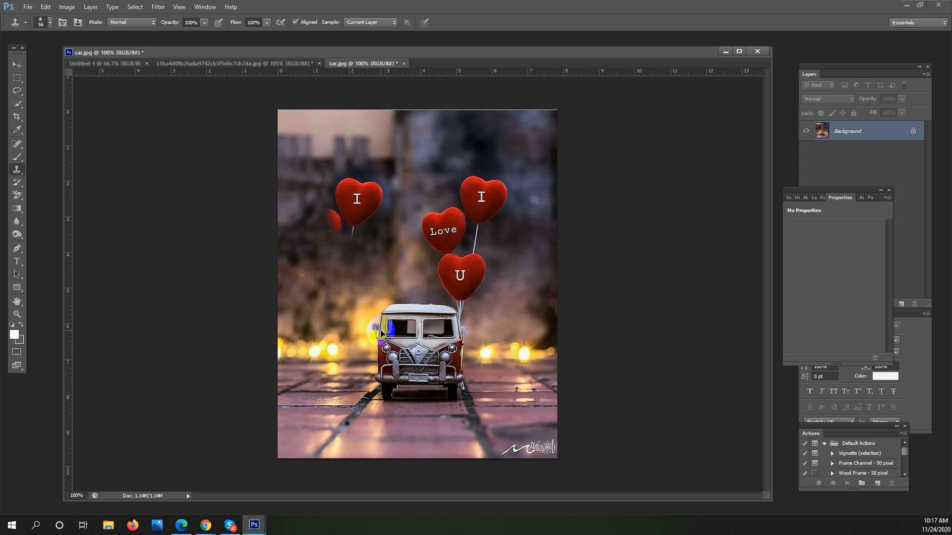
pyautogui.hotkey('ctrl', 'z')
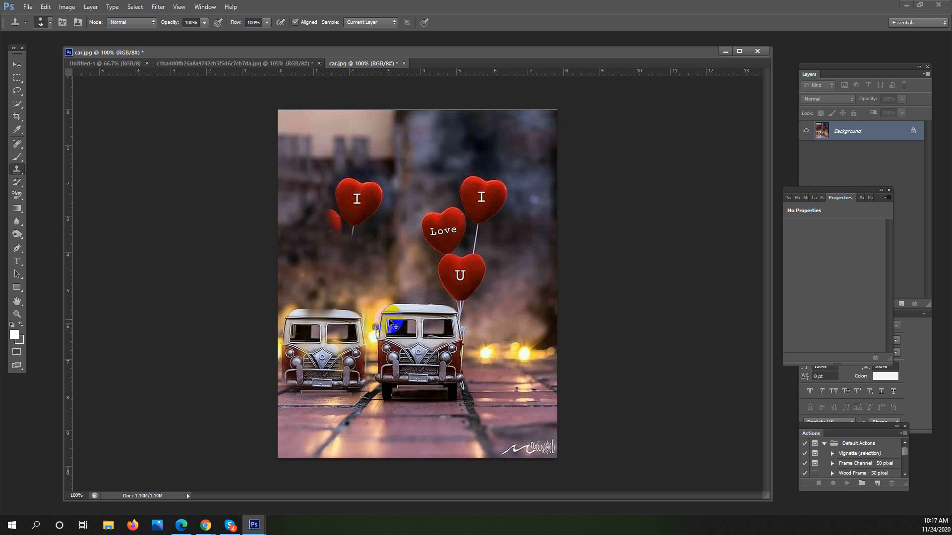
pyautogui.hotkey('ctrl', 'z')
pyautogui.hotkey('ctrl', 'z')
pyautogui.hotkey('ctrl', 'z')
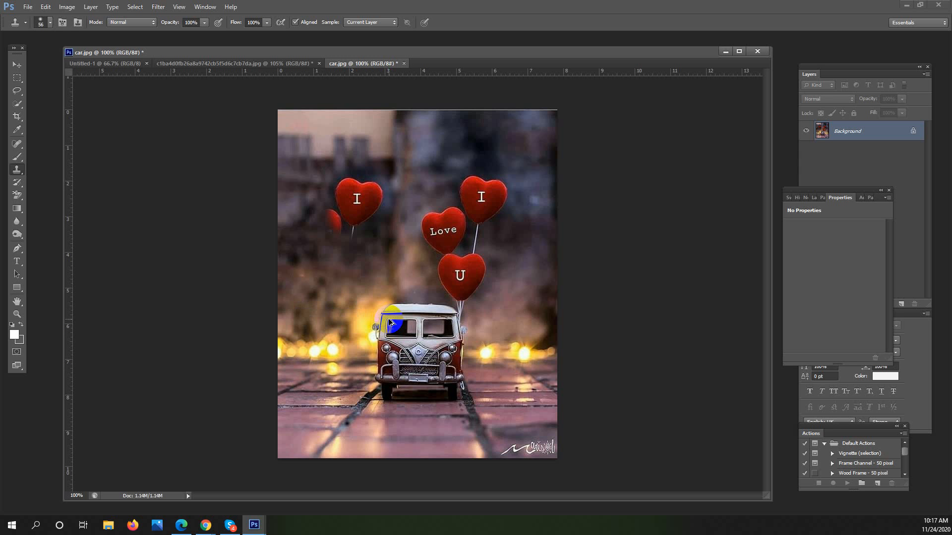
pyautogui.hotkey('ctrl', 'alt', 'z')
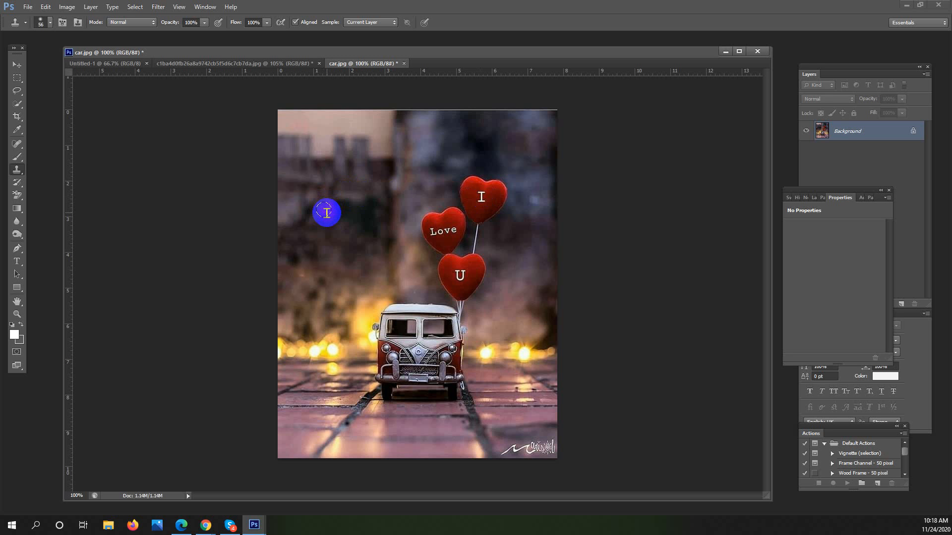
# Clone the balloons and van starting from the "I" heart, undo that copy, and clone them again starting from the van's emblem
pyautogui.moveTo(326, 212)
pyautogui.mouseDown()
pyautogui.moveTo(310, 199)
pyautogui.moveTo(339, 206)
pyautogui.moveTo(337, 221)
pyautogui.moveTo(322, 223)
pyautogui.moveTo(309, 199)
pyautogui.moveTo(293, 229)
pyautogui.moveTo(301, 252)
pyautogui.moveTo(307, 230)
pyautogui.moveTo(281, 252)
pyautogui.moveTo(327, 249)
pyautogui.moveTo(297, 313)
pyautogui.moveTo(307, 374)
pyautogui.moveTo(300, 334)
pyautogui.moveTo(286, 364)
pyautogui.moveTo(287, 331)
pyautogui.moveTo(289, 389)
pyautogui.mouseUp()
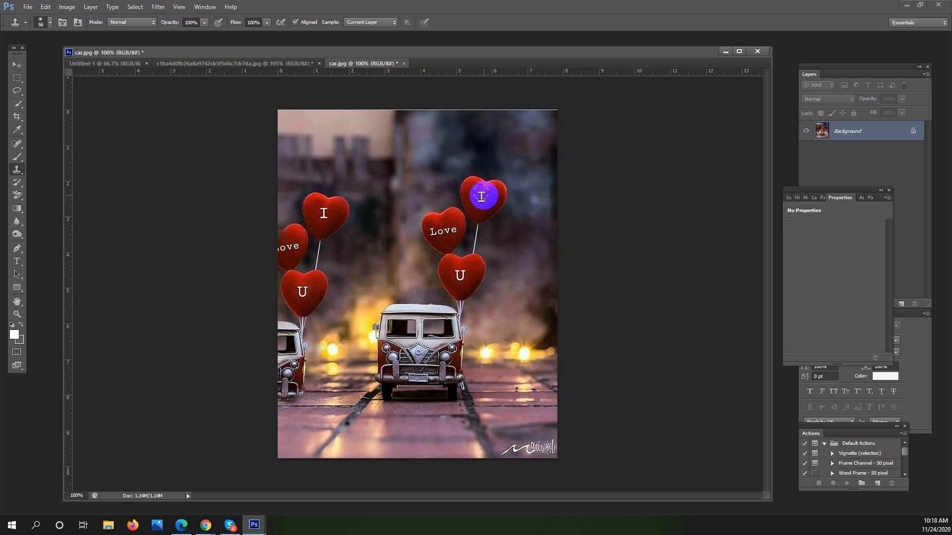
pyautogui.hotkey('ctrl', 'z')
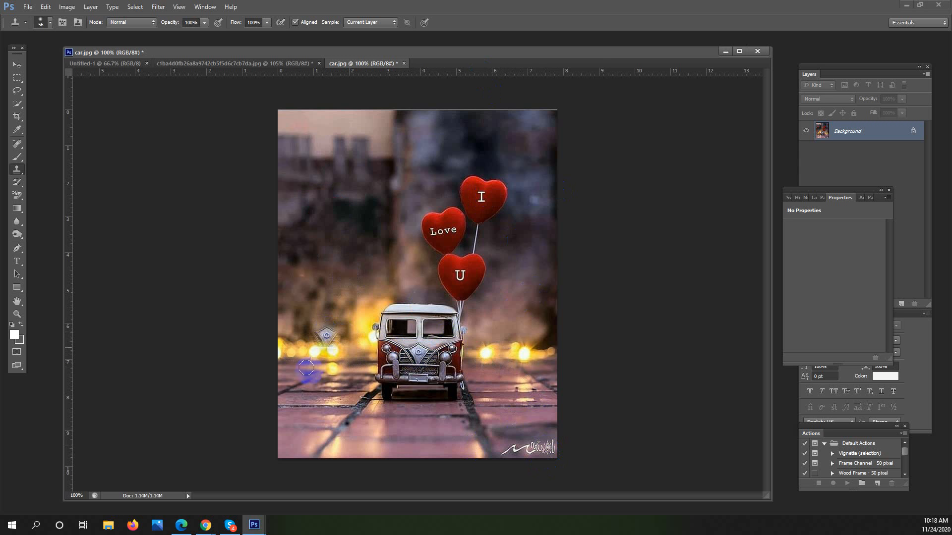
pyautogui.moveTo(314, 357)
pyautogui.mouseDown()
pyautogui.moveTo(291, 356)
pyautogui.moveTo(341, 354)
pyautogui.moveTo(339, 379)
pyautogui.moveTo(280, 379)
pyautogui.moveTo(286, 311)
pyautogui.moveTo(348, 319)
pyautogui.moveTo(344, 346)
pyautogui.moveTo(331, 334)
pyautogui.moveTo(331, 344)
pyautogui.moveTo(308, 343)
pyautogui.moveTo(358, 321)
pyautogui.moveTo(359, 287)
pyautogui.moveTo(348, 294)
pyautogui.moveTo(344, 267)
pyautogui.moveTo(376, 264)
pyautogui.moveTo(376, 281)
pyautogui.moveTo(363, 294)
pyautogui.moveTo(354, 284)
pyautogui.moveTo(325, 233)
pyautogui.moveTo(332, 219)
pyautogui.moveTo(349, 232)
pyautogui.moveTo(354, 216)
pyautogui.moveTo(375, 219)
pyautogui.moveTo(387, 204)
pyautogui.moveTo(376, 187)
pyautogui.moveTo(355, 191)
pyautogui.moveTo(394, 197)
pyautogui.moveTo(369, 230)
pyautogui.moveTo(388, 240)
pyautogui.mouseUp()
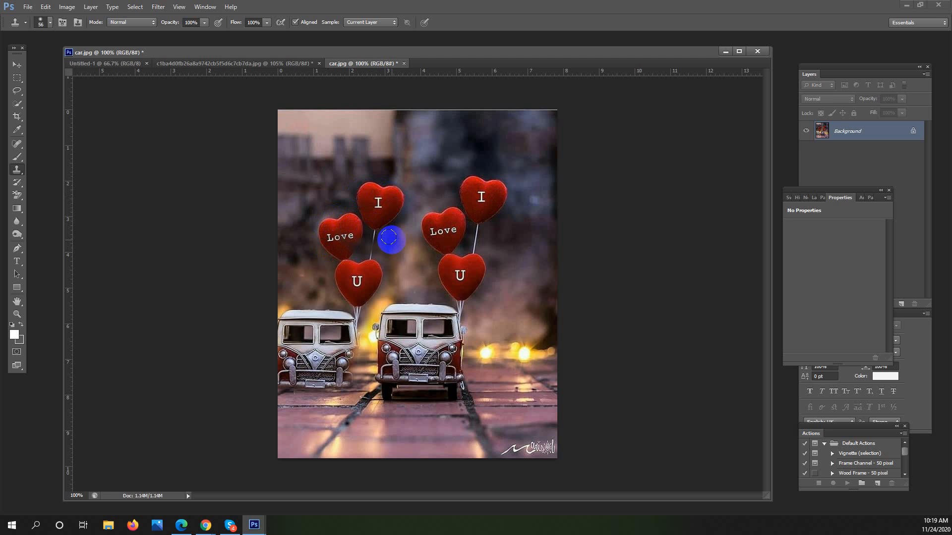
# Float car.jpg in its own window and clone the nearby dark background over the "I" heart balloon
pyautogui.moveTo(373, 59)
pyautogui.mouseDown()
pyautogui.moveTo(327, 141)
pyautogui.moveTo(315, 132)
pyautogui.mouseUp()
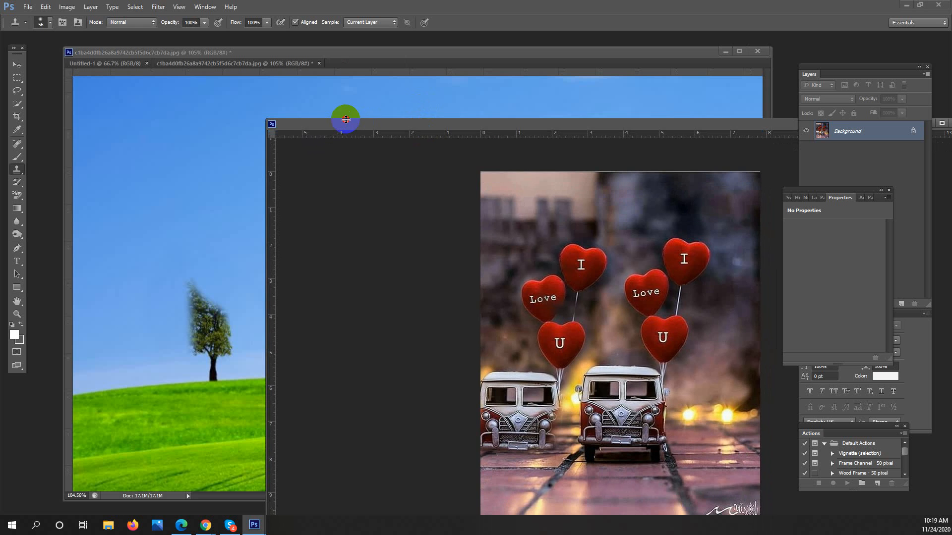
pyautogui.moveTo(377, 123); pyautogui.dragTo(223, 82)
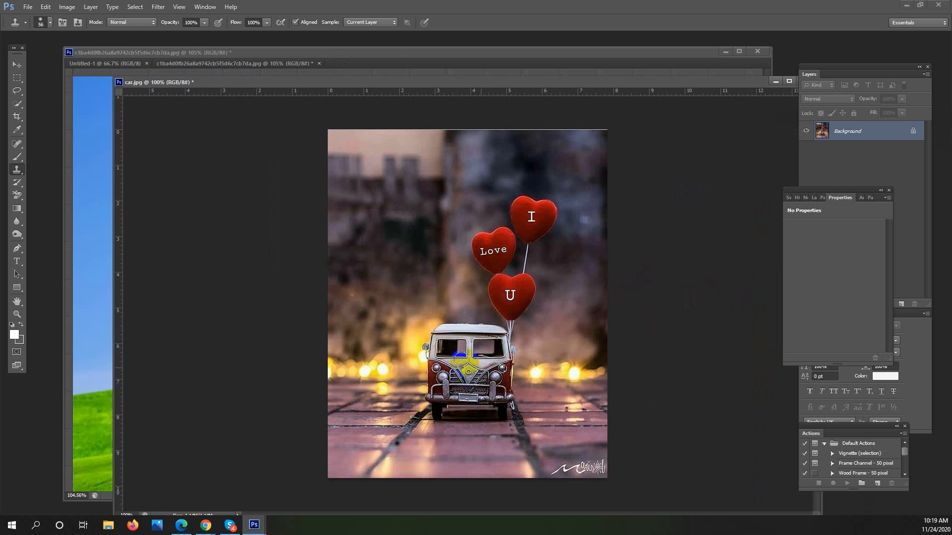
pyautogui.click(463, 360)
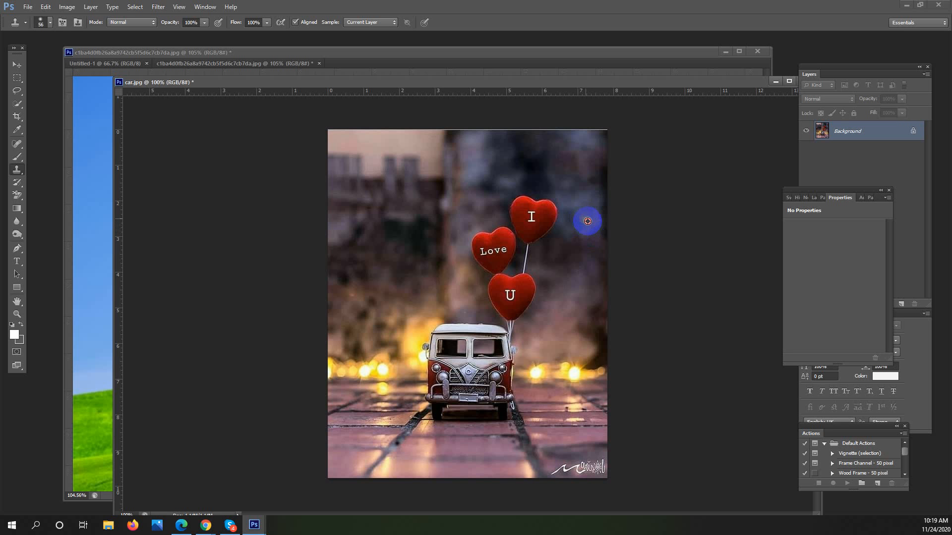
pyautogui.moveTo(582, 220)
pyautogui.mouseDown()
pyautogui.moveTo(552, 224)
pyautogui.moveTo(555, 202)
pyautogui.moveTo(545, 244)
pyautogui.moveTo(544, 200)
pyautogui.moveTo(538, 250)
pyautogui.moveTo(533, 198)
pyautogui.moveTo(538, 256)
pyautogui.moveTo(517, 192)
pyautogui.moveTo(512, 205)
pyautogui.moveTo(557, 250)
pyautogui.moveTo(517, 219)
pyautogui.moveTo(530, 216)
pyautogui.moveTo(528, 237)
pyautogui.mouseUp()
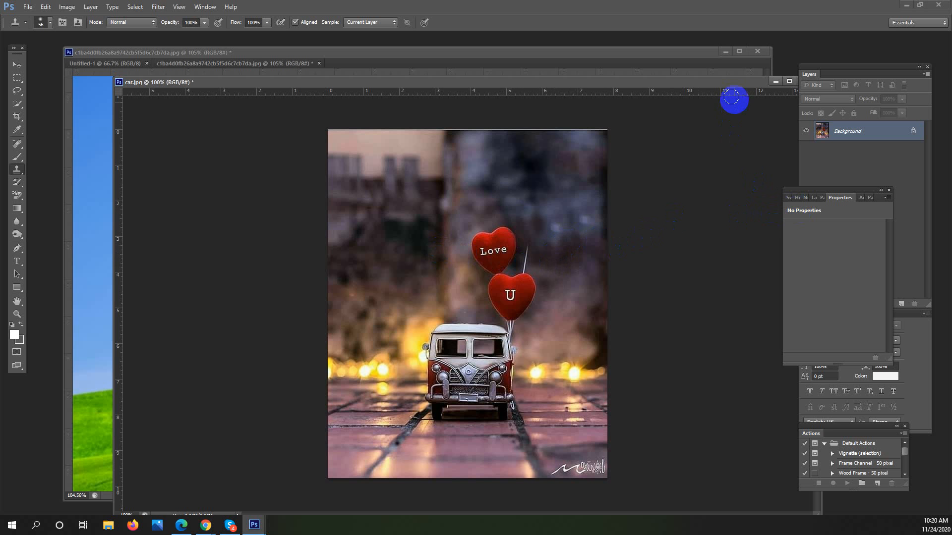
# Close car.jpg to return to the landscape photo
pyautogui.moveTo(701, 85); pyautogui.dragTo(619, 93)
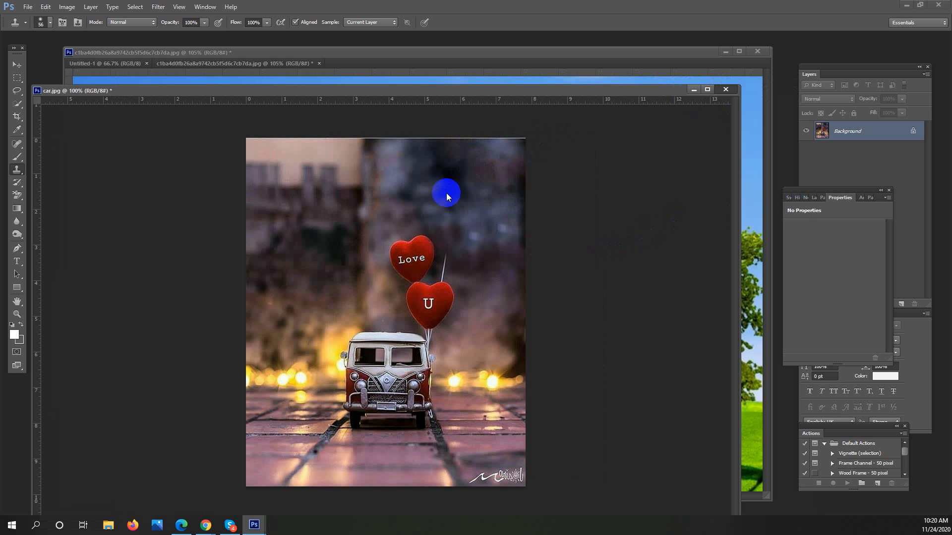
pyautogui.hotkey('ctrl', 'w')
pyautogui.click(462, 197)
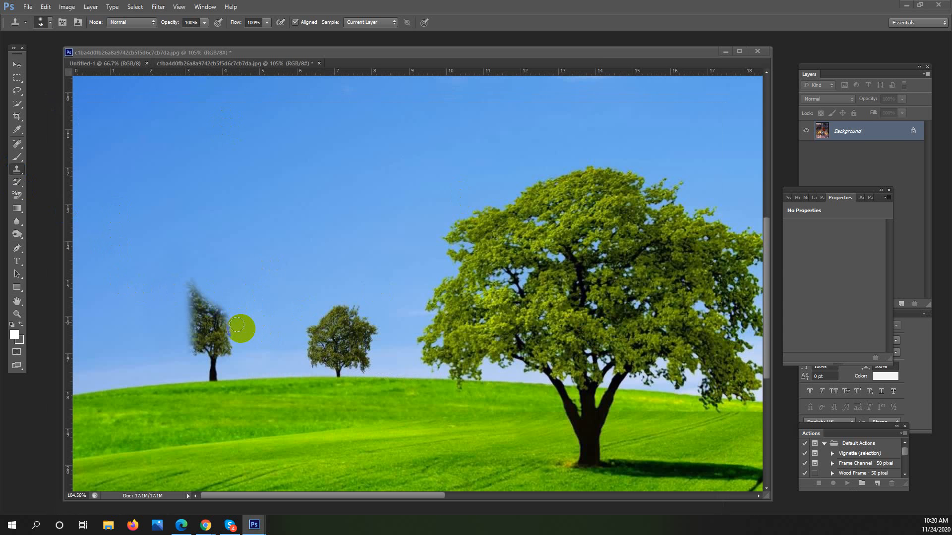
# Clone the adjacent sky over the right-hand foliage of the leftmost tree, working from its edge toward the trunk
pyautogui.keyDown('alt'); pyautogui.click(257, 352); pyautogui.keyUp('alt')
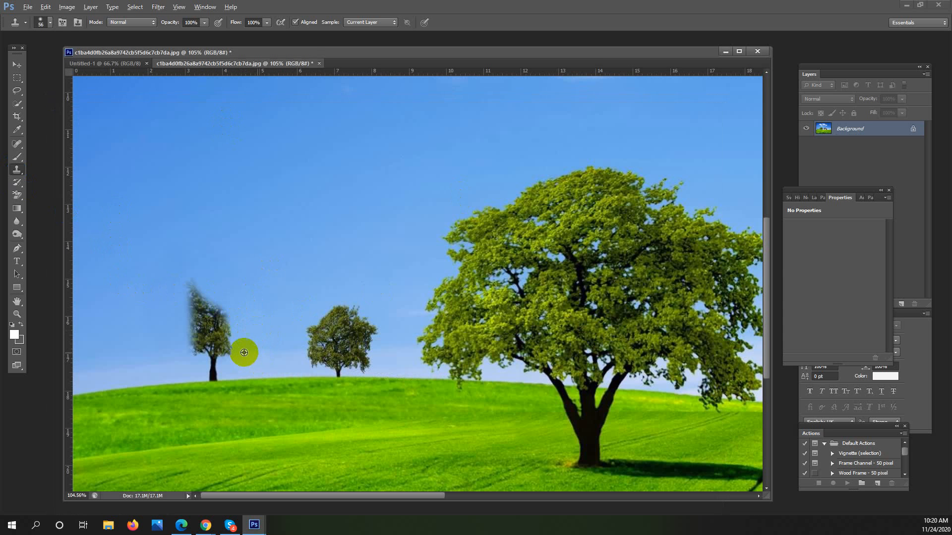
pyautogui.moveTo(232, 351); pyautogui.dragTo(230, 300)
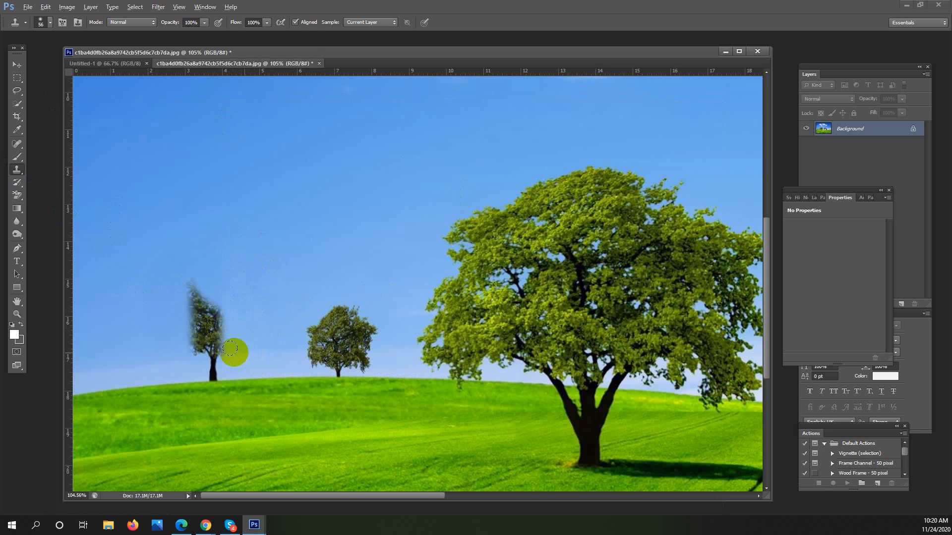
pyautogui.moveTo(236, 351)
pyautogui.mouseDown()
pyautogui.moveTo(214, 345)
pyautogui.moveTo(219, 289)
pyautogui.moveTo(229, 348)
pyautogui.mouseUp()
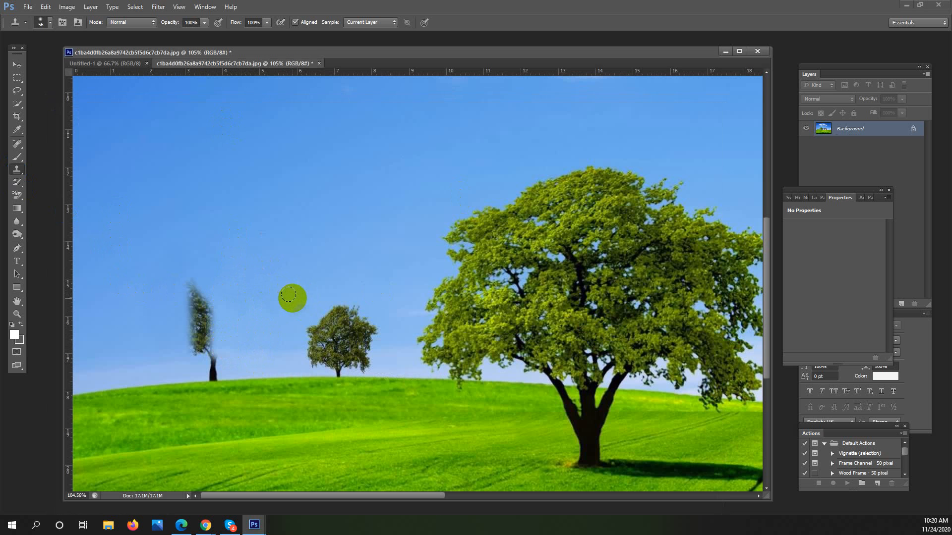
pyautogui.moveTo(292, 278); pyautogui.dragTo(252, 280)
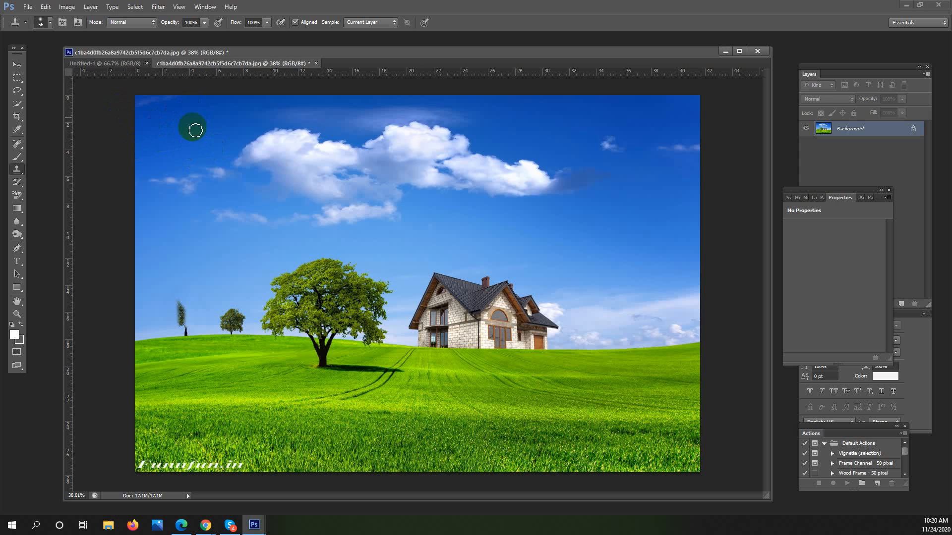
# Try cloning the dark blue sky near the photo's upper-left corner over the leftmost tree, and undo those strokes
pyautogui.keyDown('alt'); pyautogui.click(181, 132); pyautogui.keyUp('alt')
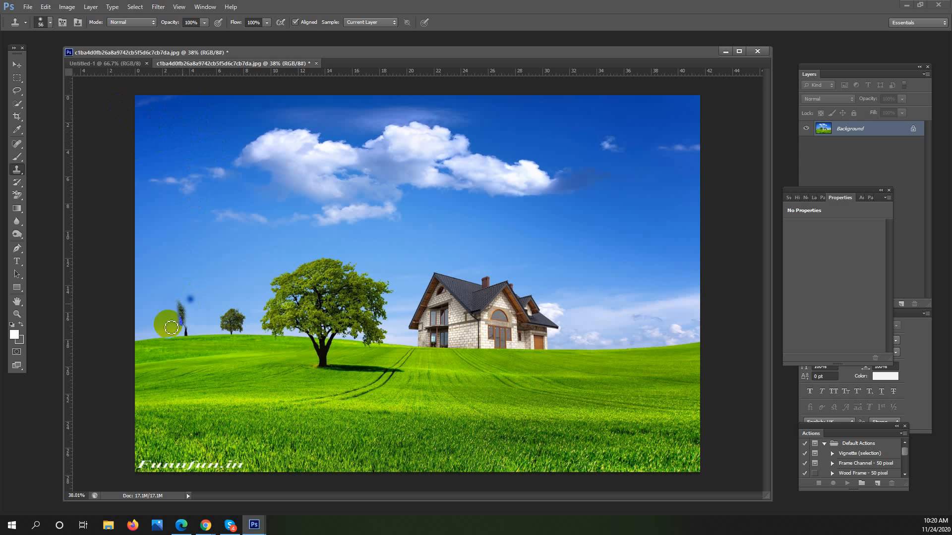
pyautogui.moveTo(160, 321)
pyautogui.mouseDown()
pyautogui.moveTo(189, 309)
pyautogui.moveTo(192, 318)
pyautogui.moveTo(183, 300)
pyautogui.moveTo(174, 308)
pyautogui.moveTo(188, 322)
pyautogui.mouseUp()
pyautogui.click(321, 337)
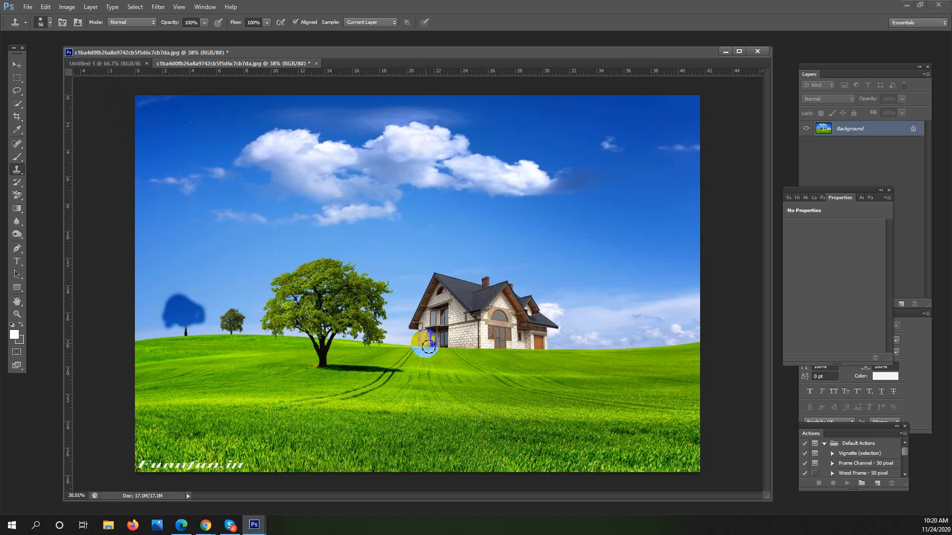
pyautogui.moveTo(189, 316)
pyautogui.mouseDown()
pyautogui.moveTo(196, 295)
pyautogui.moveTo(207, 319)
pyautogui.moveTo(196, 303)
pyautogui.moveTo(199, 310)
pyautogui.moveTo(207, 291)
pyautogui.moveTo(179, 304)
pyautogui.mouseUp()
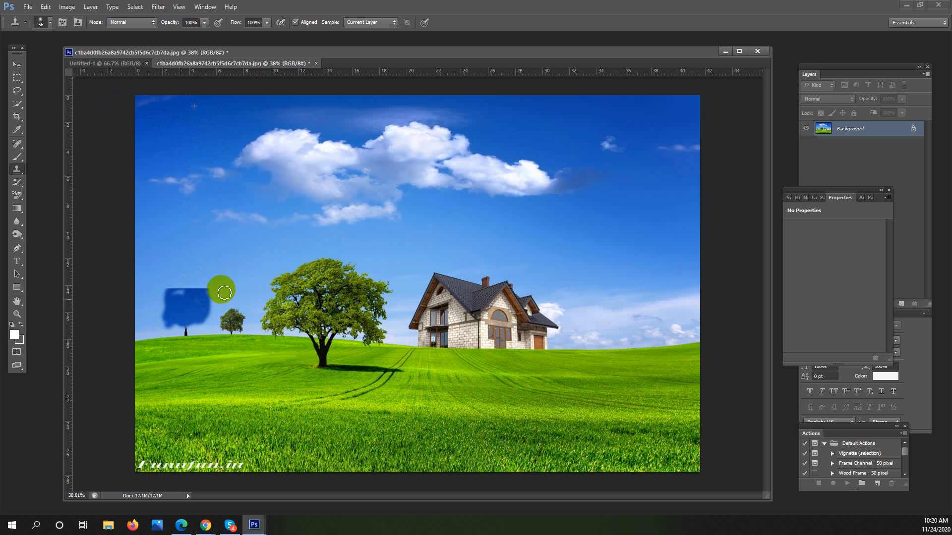
pyautogui.hotkey('ctrl', 'z')
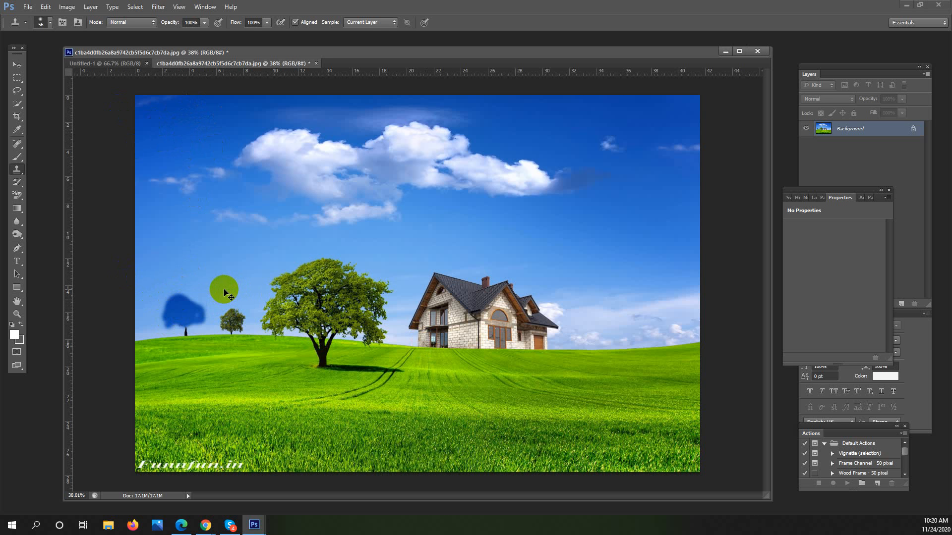
pyautogui.hotkey('ctrl', 'z')
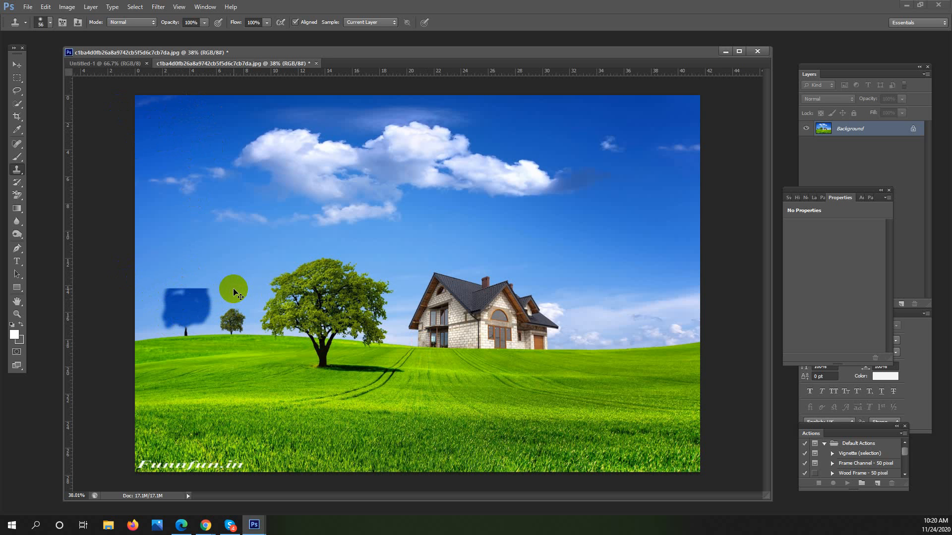
pyautogui.hotkey('ctrl', 'alt', 'z')
pyautogui.hotkey('ctrl', 'alt', 'z')
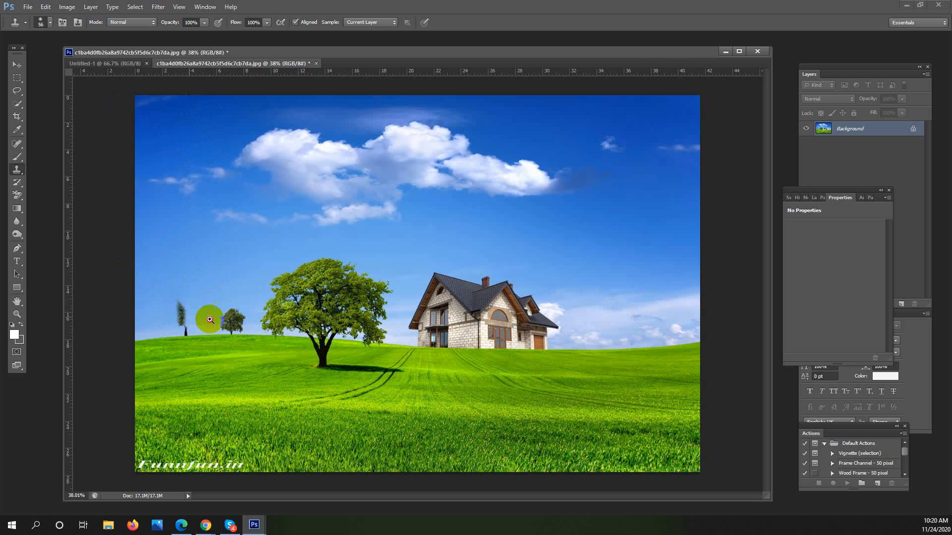
# Clone the nearby sky over the leftmost tree's remaining foliage, leaving only the trunk stub
pyautogui.moveTo(186, 318); pyautogui.dragTo(233, 319)
pyautogui.moveTo(316, 303); pyautogui.dragTo(340, 315)
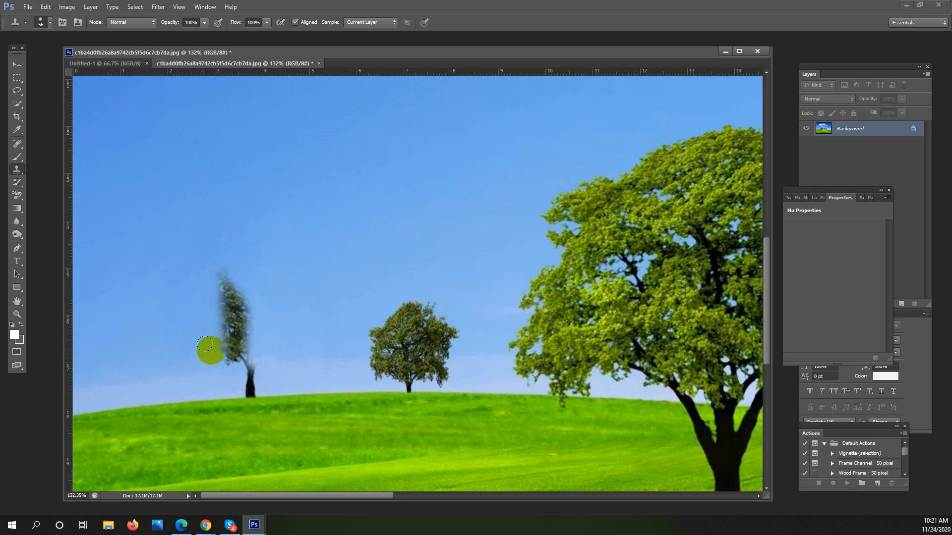
pyautogui.moveTo(205, 344)
pyautogui.mouseDown()
pyautogui.moveTo(222, 264)
pyautogui.moveTo(221, 297)
pyautogui.mouseUp()
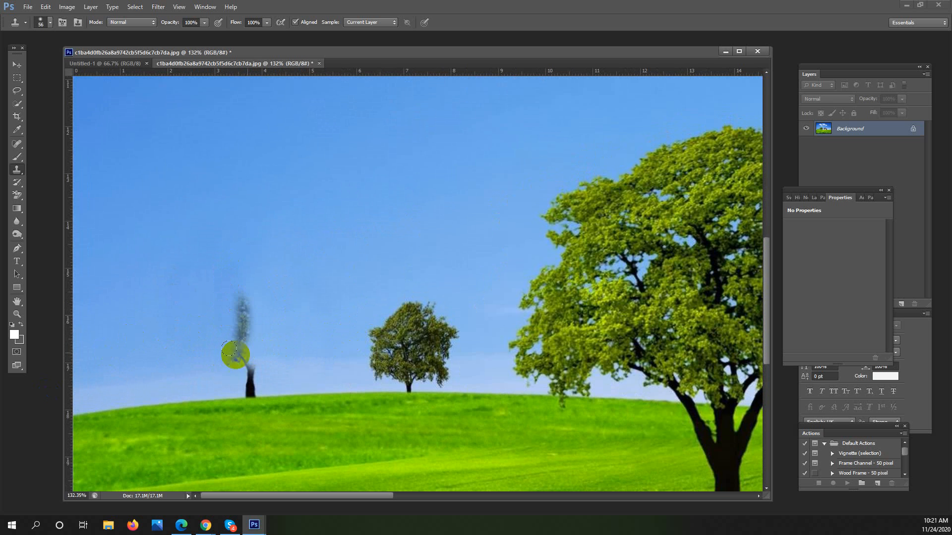
pyautogui.moveTo(236, 355)
pyautogui.mouseDown()
pyautogui.moveTo(251, 337)
pyautogui.moveTo(242, 293)
pyautogui.moveTo(240, 335)
pyautogui.mouseUp()
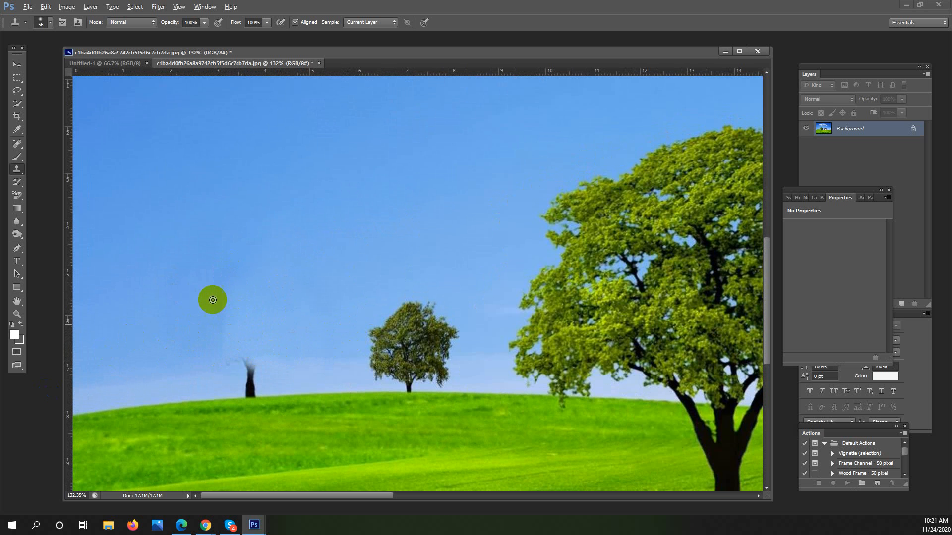
pyautogui.hotkey('ctrl', '0')
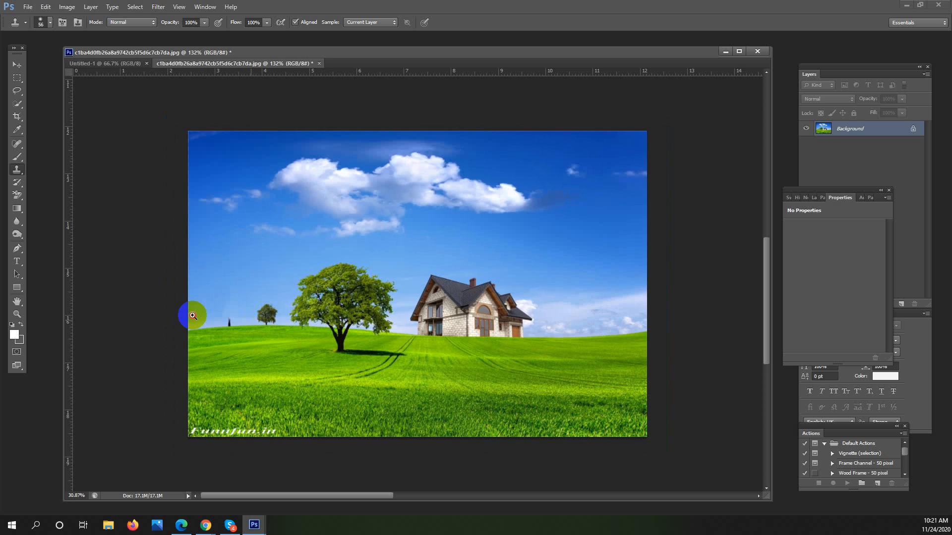
pyautogui.moveTo(193, 316)
pyautogui.mouseDown()
pyautogui.moveTo(234, 312)
pyautogui.moveTo(272, 378)
pyautogui.mouseUp()
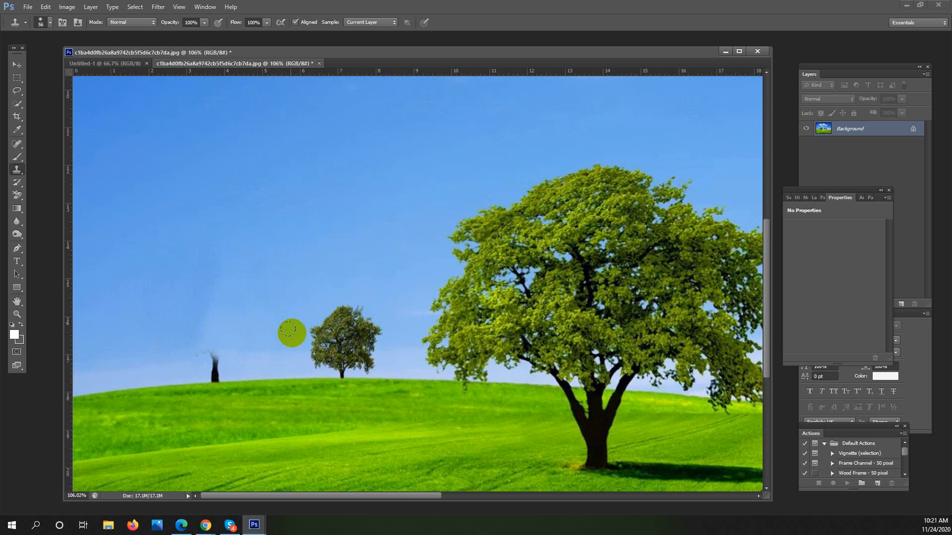
pyautogui.moveTo(223, 376); pyautogui.dragTo(266, 383)
# Switch to the Google Meet call, admit the waiting participant, and return to Photoshop
pyautogui.moveTo(203, 525)
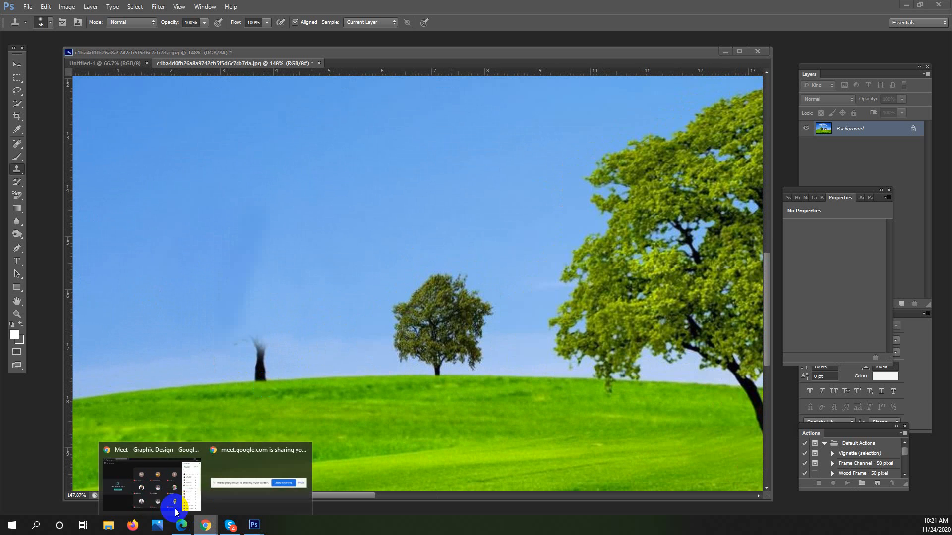
pyautogui.click(155, 489)
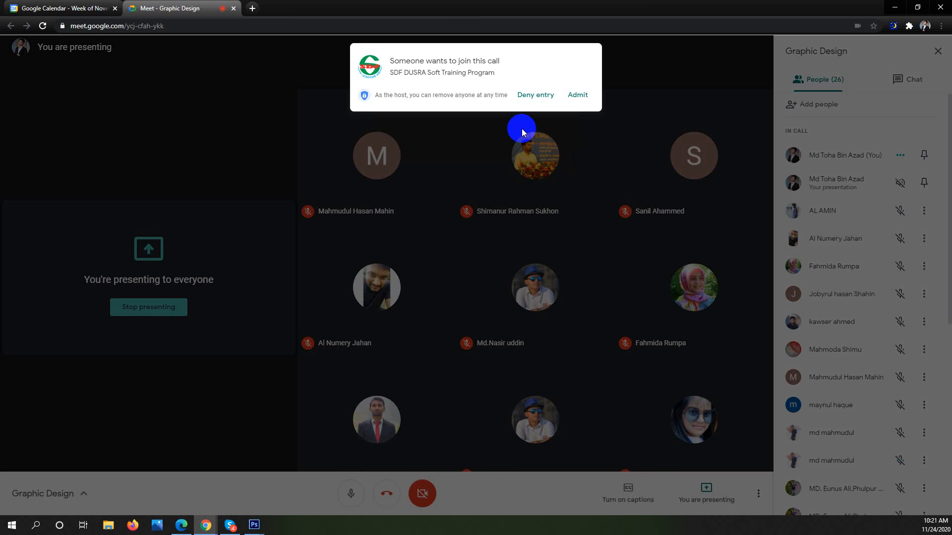
pyautogui.click(565, 95)
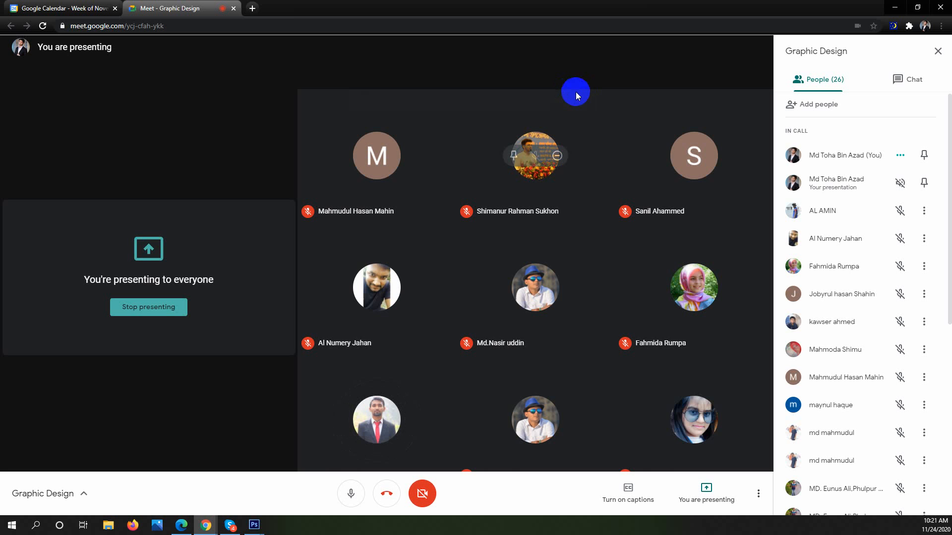
pyautogui.click(895, 7)
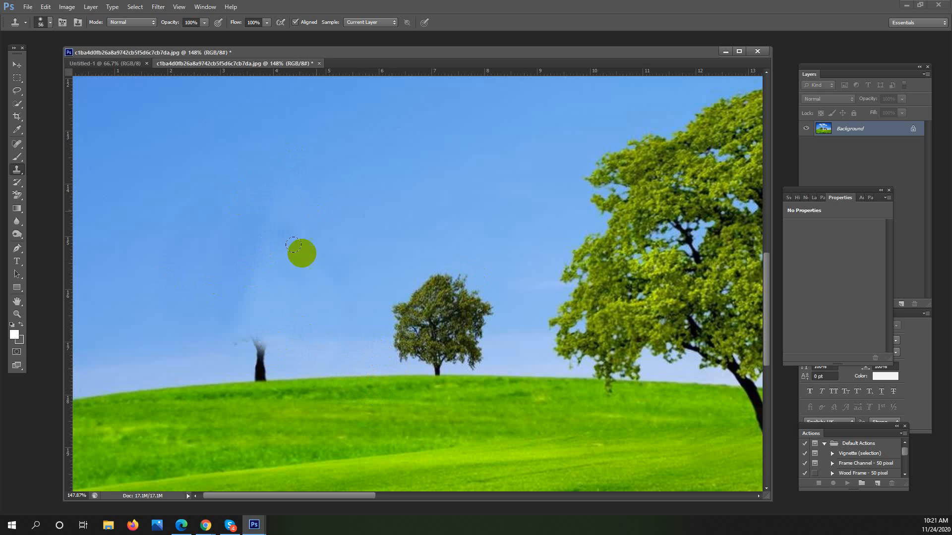
# Try cloning the sky above the trunk stub over it down to the grass, and undo those strokes
pyautogui.moveTo(270, 372); pyautogui.dragTo(281, 320)
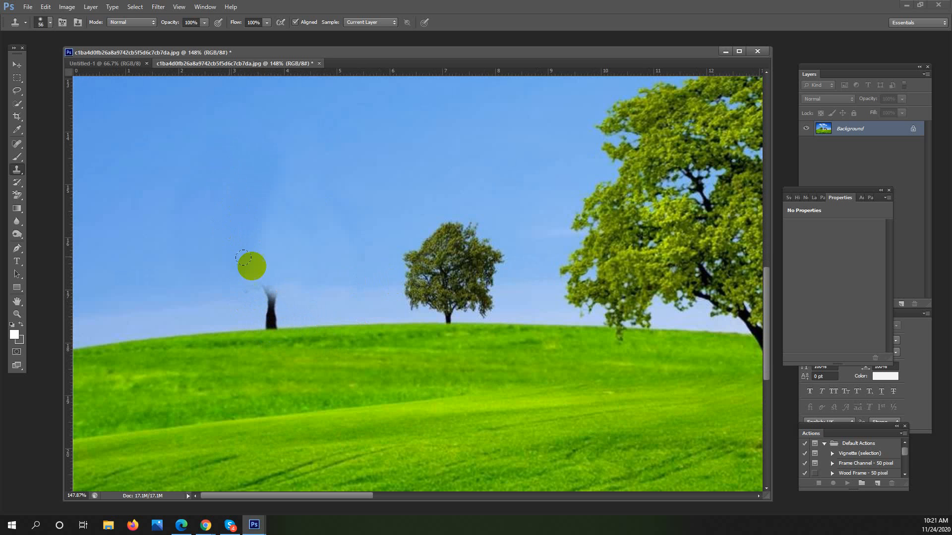
pyautogui.keyDown('alt'); pyautogui.click(268, 242); pyautogui.keyUp('alt')
pyautogui.click(268, 298)
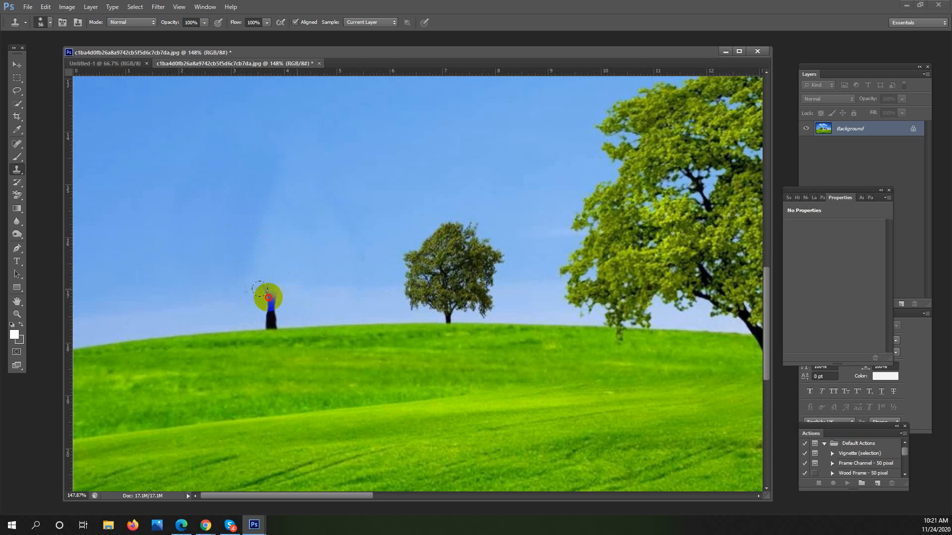
pyautogui.moveTo(268, 297)
pyautogui.mouseDown()
pyautogui.moveTo(275, 328)
pyautogui.moveTo(281, 311)
pyautogui.moveTo(259, 285)
pyautogui.mouseUp()
pyautogui.click(493, 258)
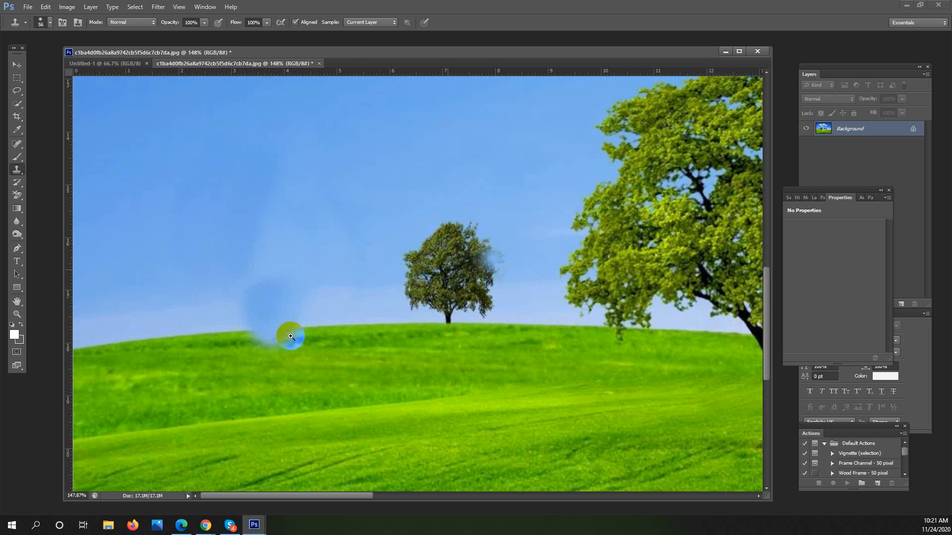
pyautogui.moveTo(291, 337); pyautogui.dragTo(333, 288)
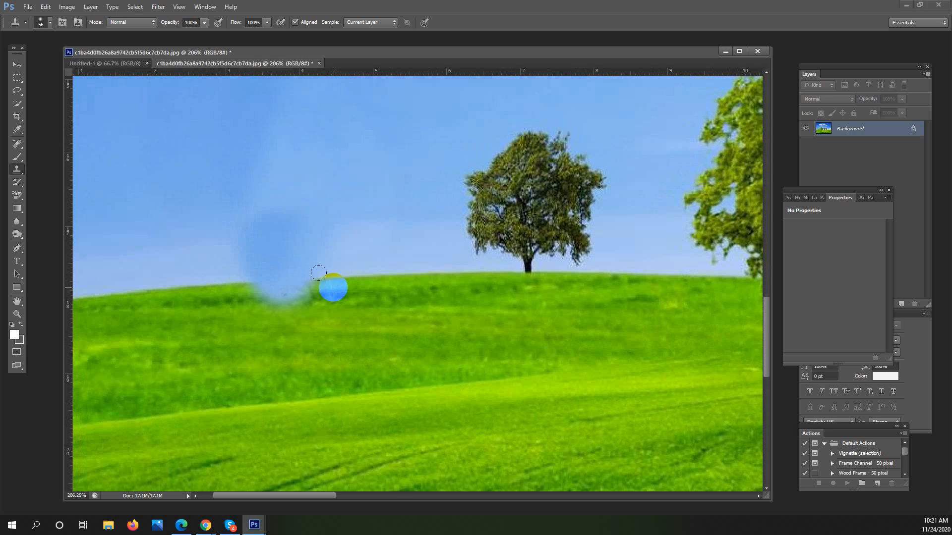
pyautogui.hotkey('ctrl', 'alt', 'z')
pyautogui.hotkey('ctrl', 'alt', 'z')
pyautogui.hotkey('ctrl', 'alt', 'z')
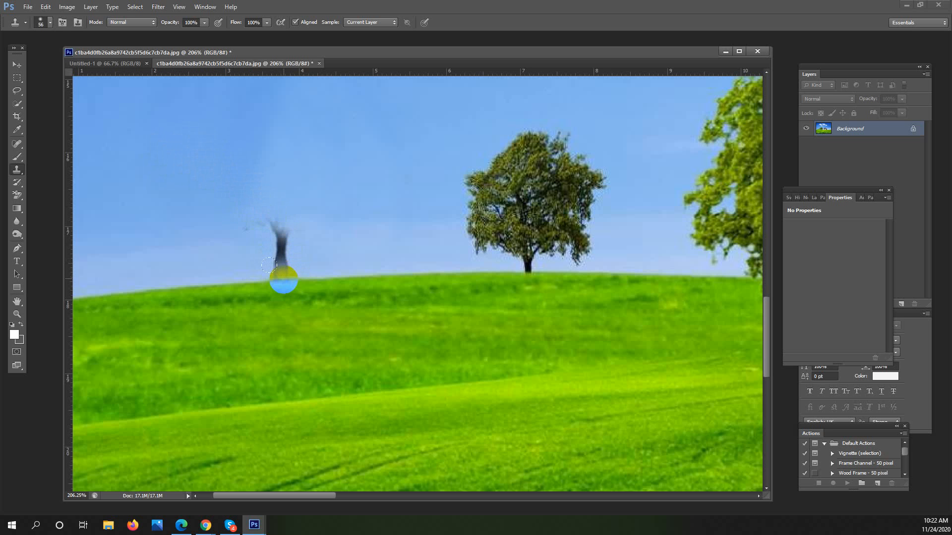
# Remove the leftover trunk stub on the hill by cloning the surrounding background over it
pyautogui.moveTo(284, 280)
pyautogui.mouseDown()
pyautogui.moveTo(290, 262)
pyautogui.moveTo(275, 231)
pyautogui.moveTo(281, 240)
pyautogui.moveTo(265, 229)
pyautogui.moveTo(259, 252)
pyautogui.moveTo(270, 249)
pyautogui.moveTo(267, 212)
pyautogui.mouseUp()
pyautogui.moveTo(350, 319); pyautogui.dragTo(297, 308)
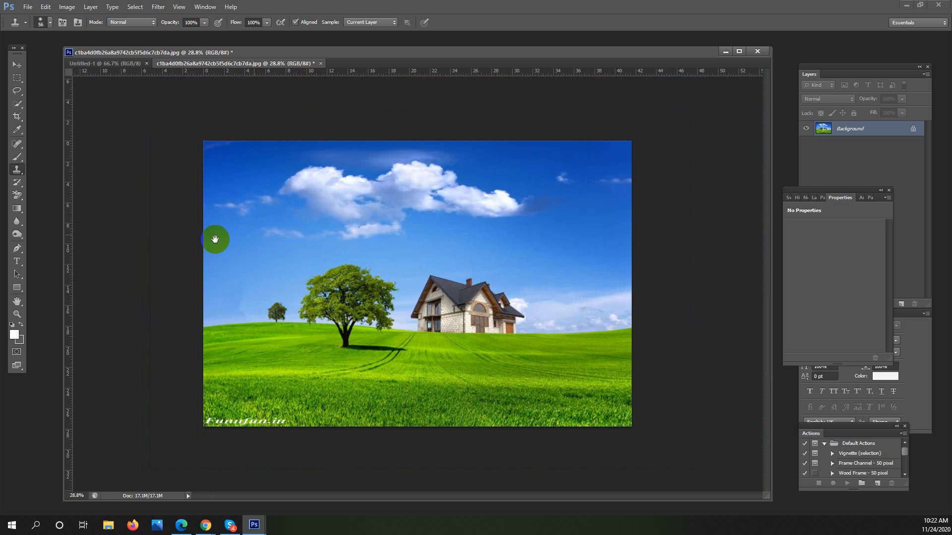
# Step back through the clone strokes until the whole leftmost tree is restored
pyautogui.moveTo(223, 298); pyautogui.dragTo(261, 300)
pyautogui.hotkey('ctrl', 'alt', 'z')
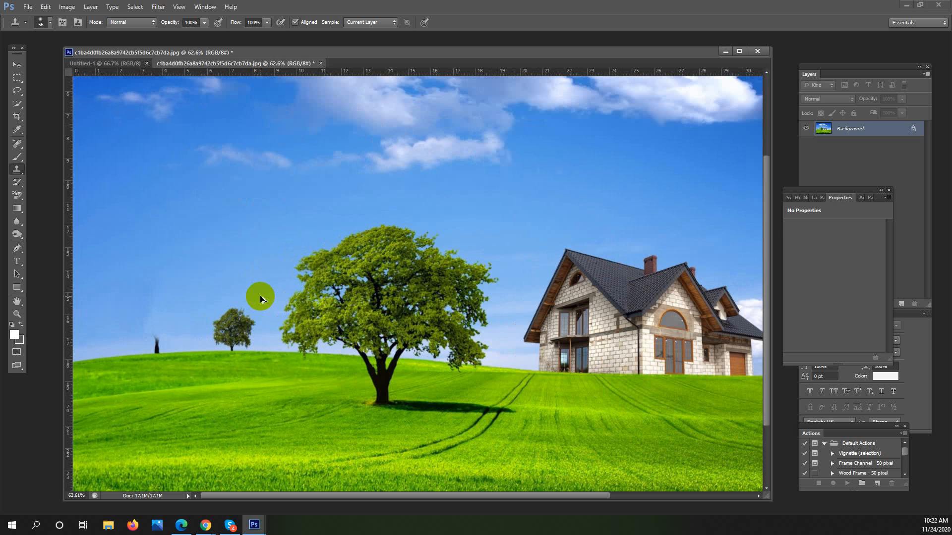
pyautogui.hotkey('ctrl', 'alt', 'z')
pyautogui.hotkey('ctrl', 'alt', 'z')
pyautogui.hotkey('ctrl', 'alt', 'z')
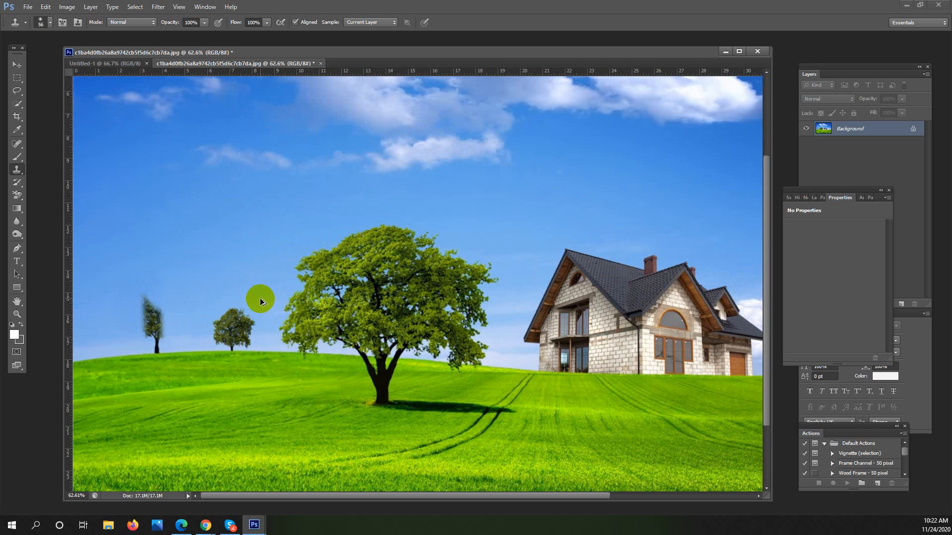
pyautogui.hotkey('ctrl', 'alt', 'z')
pyautogui.hotkey('ctrl', 'alt', 'z')
pyautogui.hotkey('ctrl', 'alt', 'z')
pyautogui.hotkey('ctrl', 'alt', 'z')
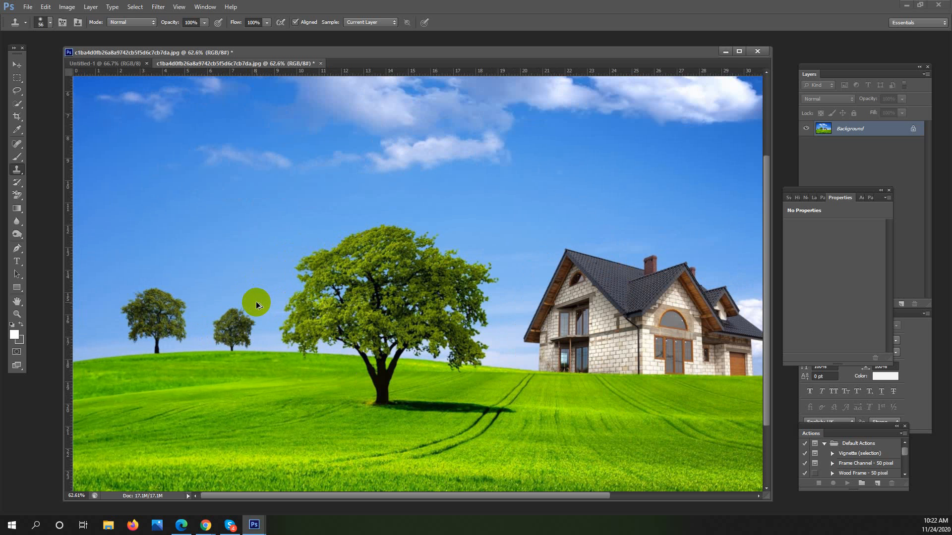
pyautogui.hotkey('ctrl', 'alt', 'z')
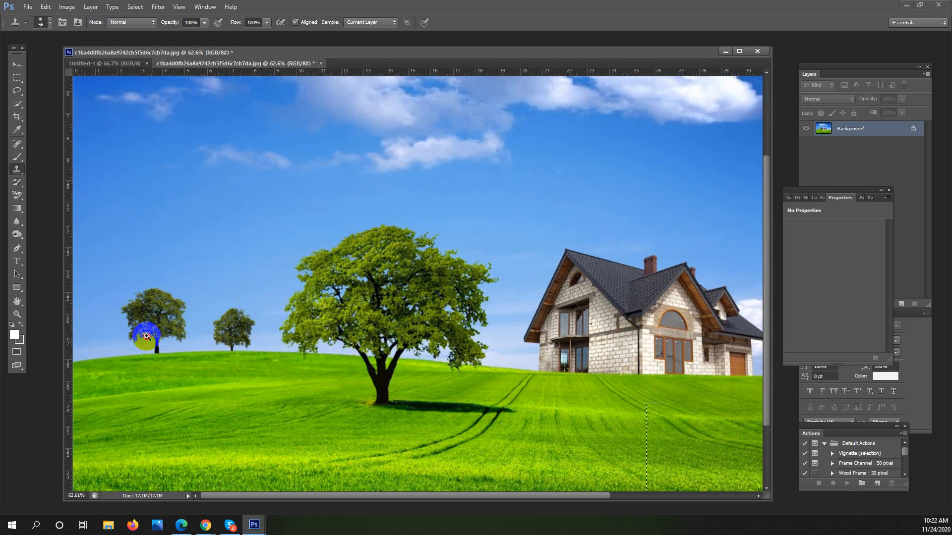
# Convert the locked Background of the landscape photo into a regular layer, keeping the default name Layer 0
pyautogui.moveTo(146, 337)
pyautogui.mouseDown()
pyautogui.moveTo(180, 329)
pyautogui.moveTo(293, 340)
pyautogui.mouseUp()
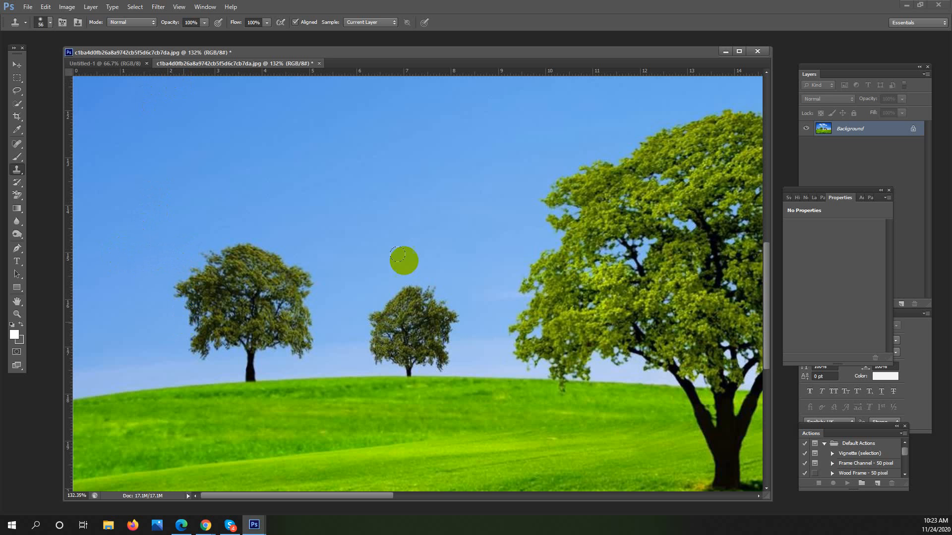
pyautogui.click(888, 132)
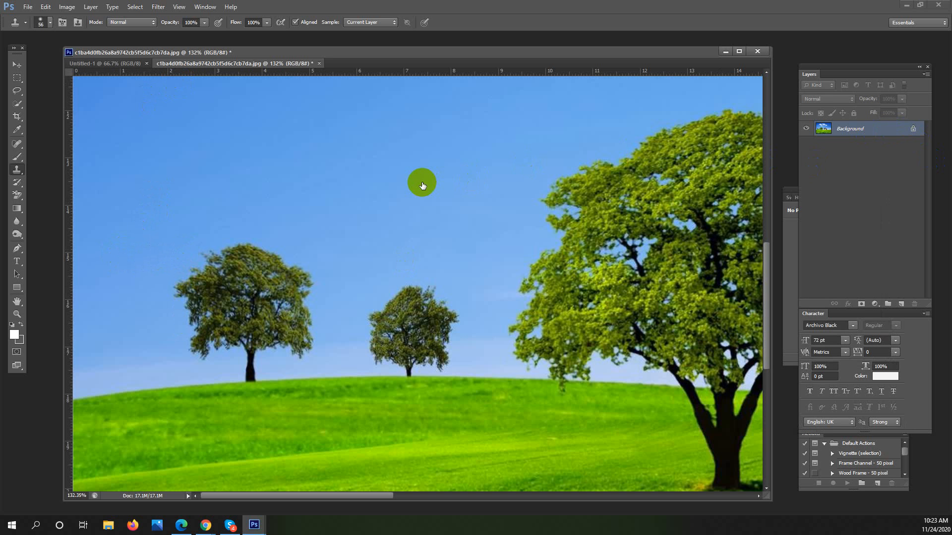
pyautogui.hotkey('ctrl', 'shift', 'n')
pyautogui.click(512, 135)
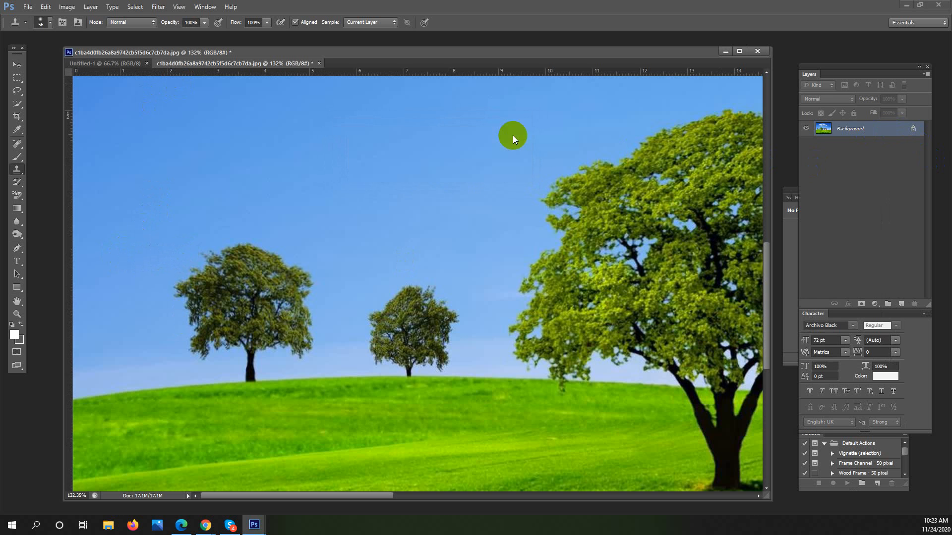
# Clone sky over the left edge of the leftmost tree's crown with the Clone Stamp
pyautogui.click(17, 78)
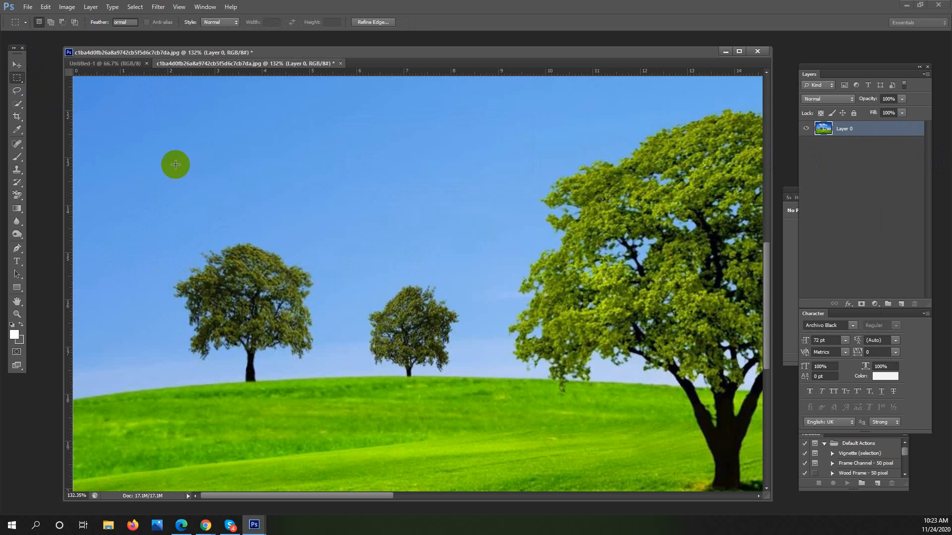
pyautogui.click(17, 184)
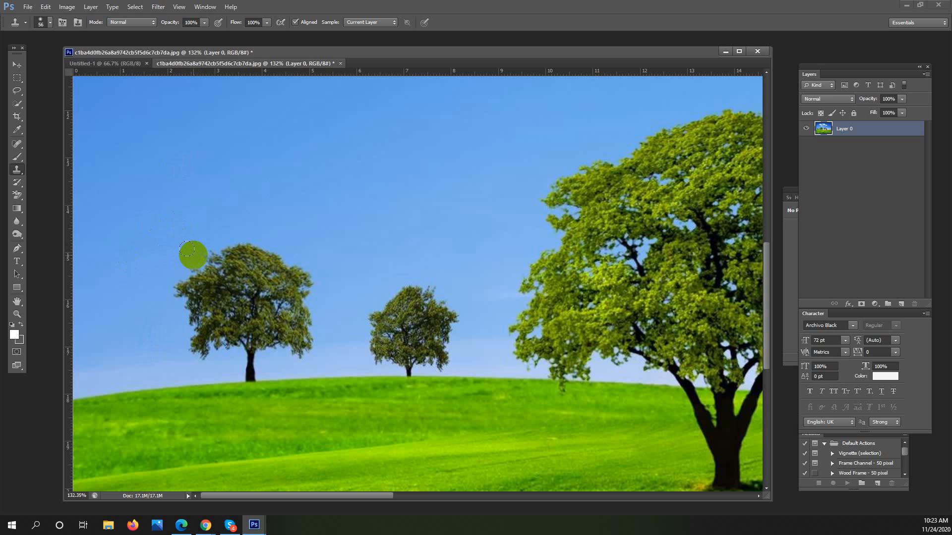
pyautogui.moveTo(187, 249)
pyautogui.mouseDown()
pyautogui.moveTo(202, 262)
pyautogui.moveTo(183, 265)
pyautogui.moveTo(187, 289)
pyautogui.moveTo(179, 292)
pyautogui.moveTo(190, 312)
pyautogui.moveTo(195, 367)
pyautogui.mouseUp()
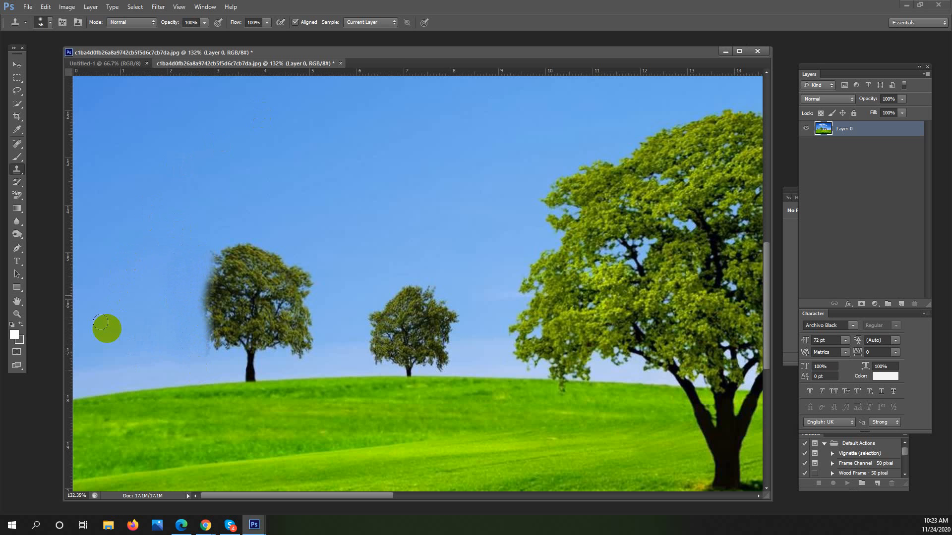
# Try cloning the horizon, and the sky higher up, over the leftmost tree, and undo those strokes
pyautogui.keyDown('alt'); pyautogui.click(150, 370); pyautogui.keyUp('alt')
pyautogui.moveTo(202, 252)
pyautogui.mouseDown()
pyautogui.moveTo(236, 256)
pyautogui.moveTo(189, 250)
pyautogui.mouseUp()
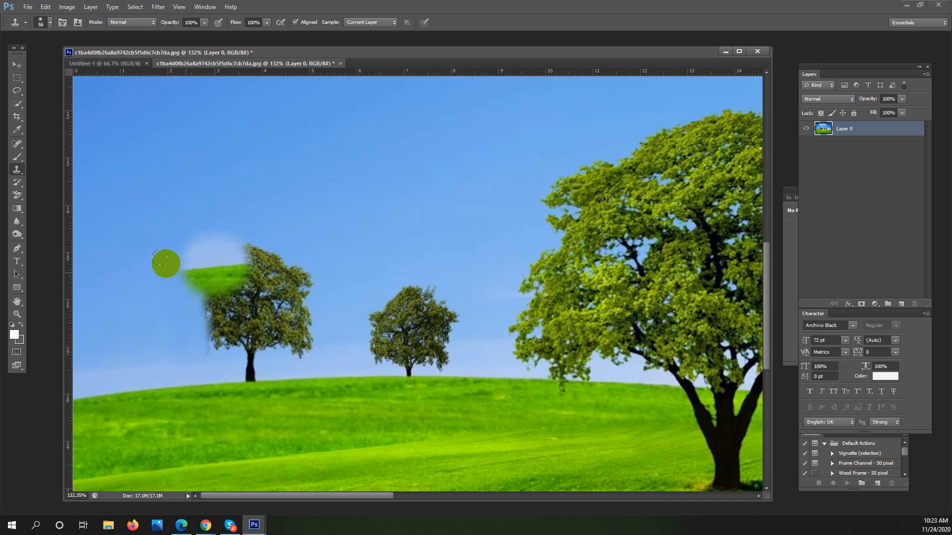
pyautogui.hotkey('ctrl', 'z')
pyautogui.keyDown('alt'); pyautogui.click(151, 259); pyautogui.keyUp('alt')
pyautogui.moveTo(234, 345)
pyautogui.mouseDown()
pyautogui.moveTo(226, 354)
pyautogui.moveTo(208, 345)
pyautogui.mouseUp()
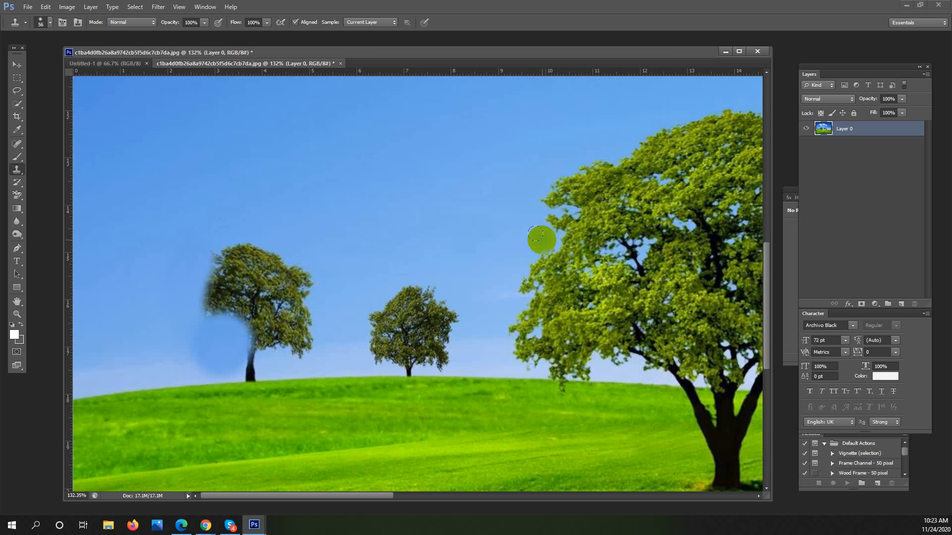
pyautogui.hotkey('ctrl', 'z')
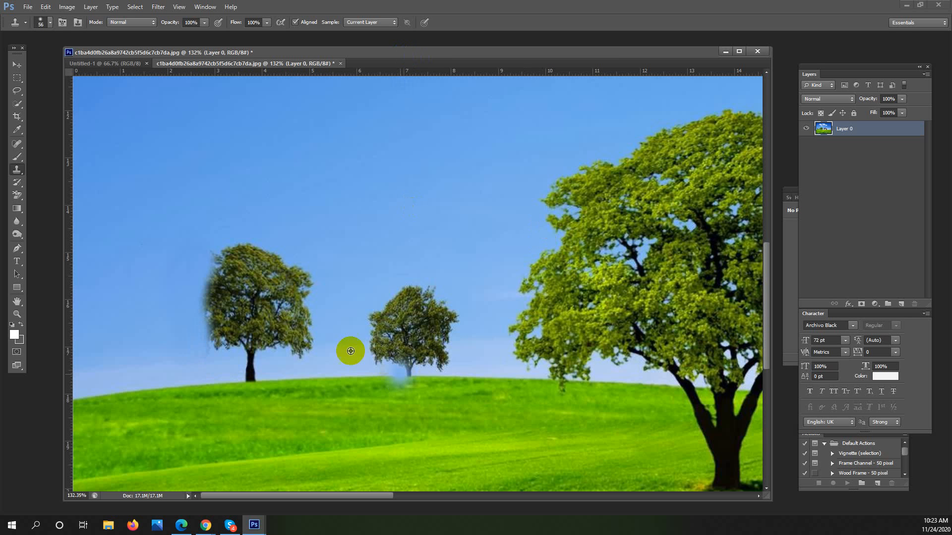
# Clone matching sky over more of the leftmost tree's left side, undoing the stroke made through the middle of its crown
pyautogui.moveTo(190, 351)
pyautogui.mouseDown()
pyautogui.moveTo(206, 347)
pyautogui.moveTo(210, 321)
pyautogui.moveTo(205, 247)
pyautogui.mouseUp()
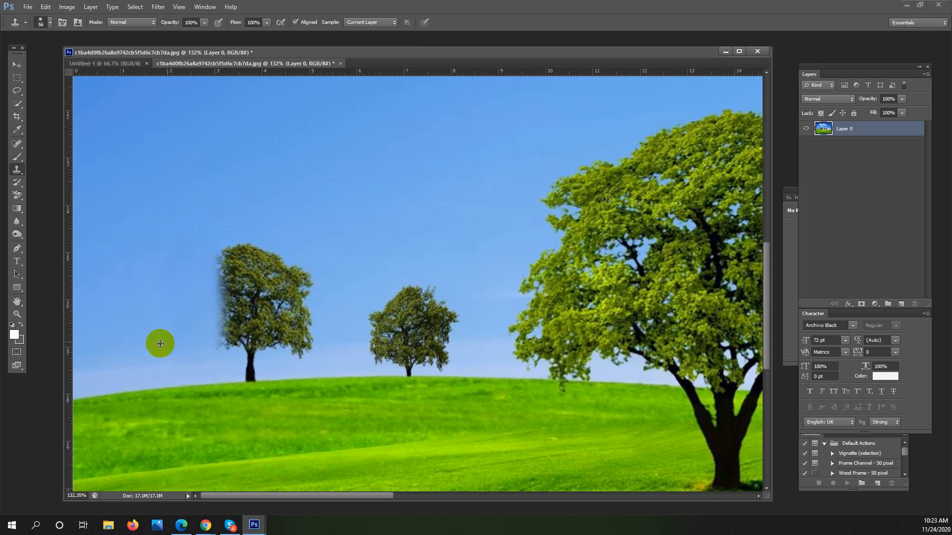
pyautogui.keyDown('alt'); pyautogui.click(161, 344); pyautogui.keyUp('alt')
pyautogui.moveTo(246, 336)
pyautogui.mouseDown()
pyautogui.moveTo(248, 291)
pyautogui.moveTo(278, 327)
pyautogui.mouseUp()
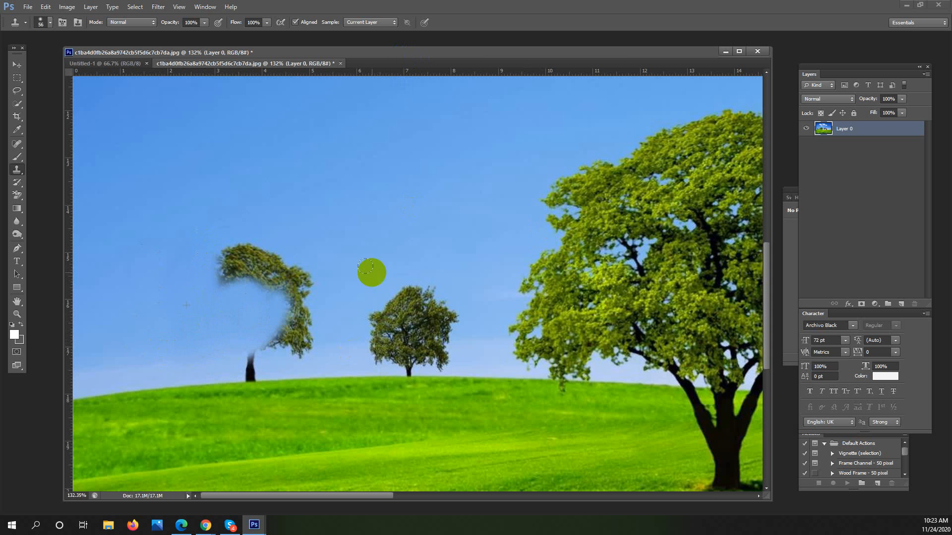
pyautogui.hotkey('ctrl', 'alt', 'z')
pyautogui.hotkey('ctrl', 'alt', 'z')
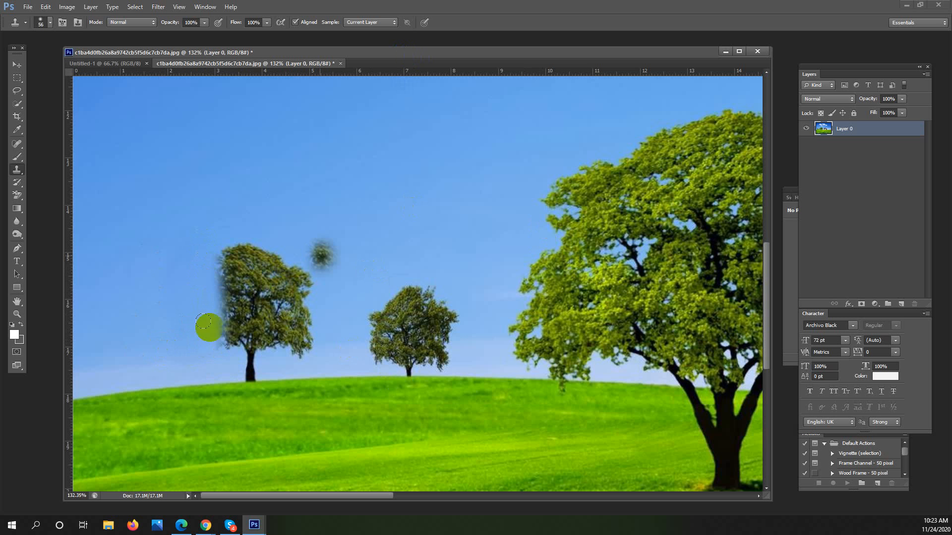
pyautogui.moveTo(226, 345); pyautogui.dragTo(219, 230)
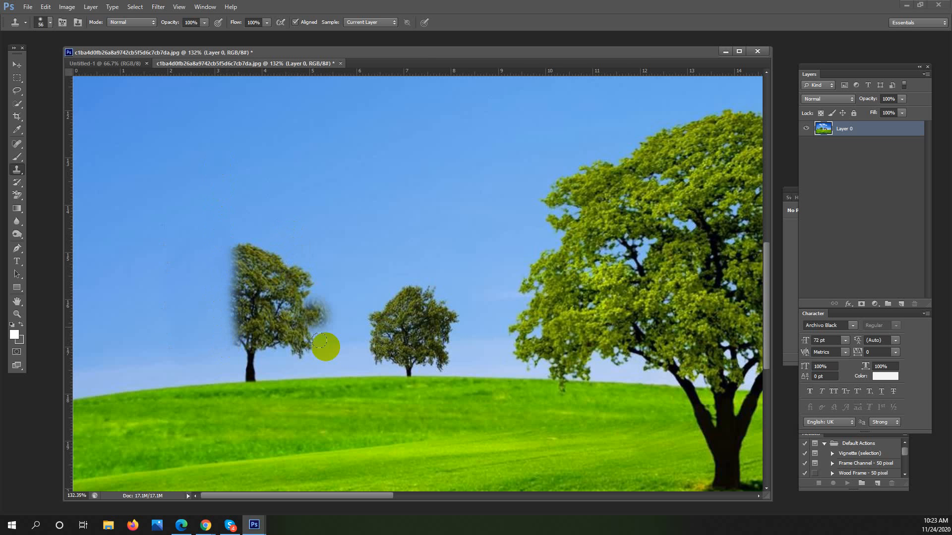
# Try cloning over the right side of the leftmost tree and beside the small tree, and undo both strokes
pyautogui.moveTo(325, 343)
pyautogui.mouseDown()
pyautogui.moveTo(337, 340)
pyautogui.moveTo(304, 340)
pyautogui.moveTo(303, 250)
pyautogui.moveTo(313, 356)
pyautogui.moveTo(317, 250)
pyautogui.moveTo(320, 305)
pyautogui.mouseUp()
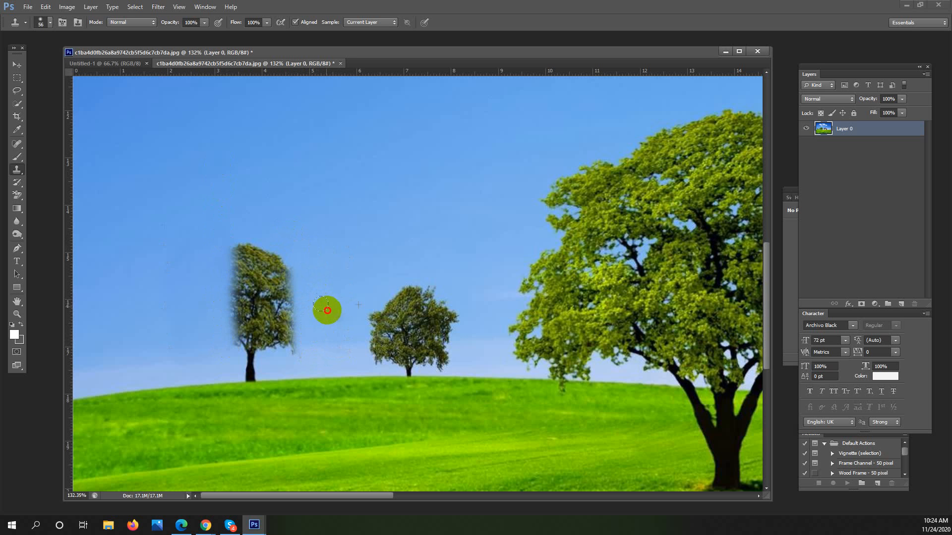
pyautogui.moveTo(361, 278)
pyautogui.mouseDown()
pyautogui.moveTo(370, 306)
pyautogui.moveTo(352, 308)
pyautogui.moveTo(353, 365)
pyautogui.moveTo(372, 296)
pyautogui.moveTo(419, 271)
pyautogui.mouseUp()
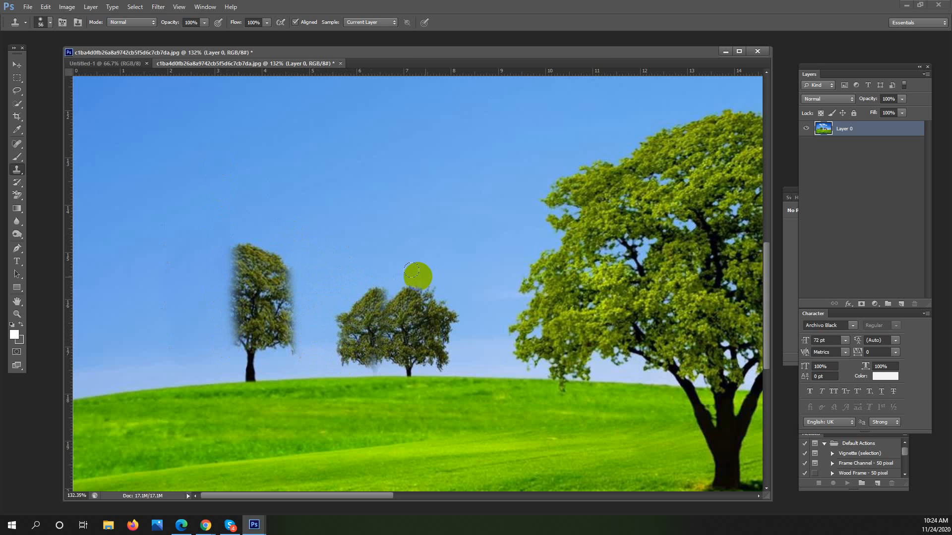
pyautogui.hotkey('ctrl', 'alt', 'z')
pyautogui.hotkey('ctrl', 'alt', 'z')
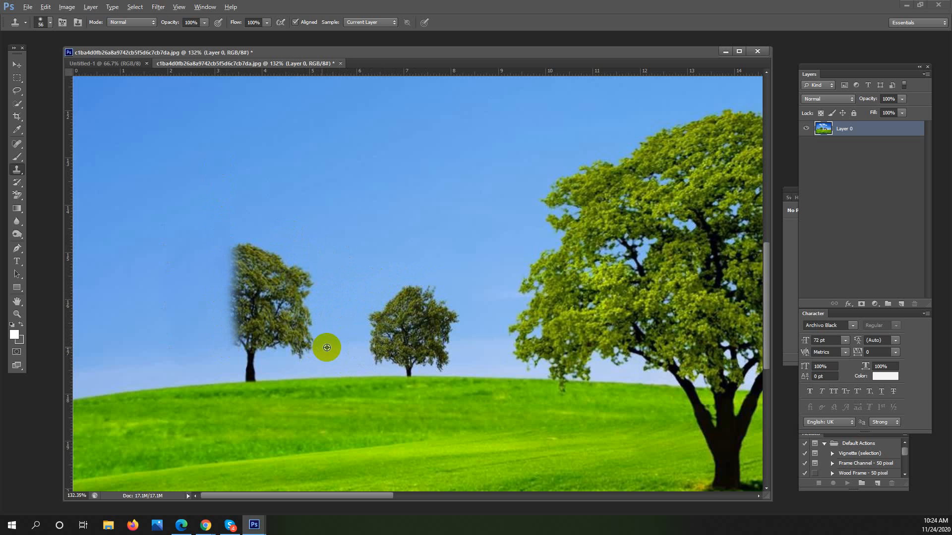
# Sample the sky between the two small trees and clone the background over the rest of the leftmost tree, including its trunk
pyautogui.keyDown('alt'); pyautogui.click(339, 353); pyautogui.keyUp('alt')
pyautogui.moveTo(305, 356)
pyautogui.mouseDown()
pyautogui.moveTo(311, 255)
pyautogui.moveTo(302, 351)
pyautogui.moveTo(298, 278)
pyautogui.moveTo(318, 345)
pyautogui.moveTo(291, 340)
pyautogui.moveTo(298, 246)
pyautogui.moveTo(298, 338)
pyautogui.moveTo(316, 351)
pyautogui.moveTo(277, 324)
pyautogui.moveTo(277, 235)
pyautogui.moveTo(305, 334)
pyautogui.moveTo(275, 334)
pyautogui.moveTo(278, 231)
pyautogui.moveTo(212, 276)
pyautogui.moveTo(242, 189)
pyautogui.moveTo(234, 239)
pyautogui.moveTo(254, 206)
pyautogui.moveTo(245, 234)
pyautogui.moveTo(272, 244)
pyautogui.moveTo(217, 246)
pyautogui.moveTo(268, 238)
pyautogui.moveTo(252, 255)
pyautogui.moveTo(270, 276)
pyautogui.moveTo(215, 278)
pyautogui.moveTo(223, 289)
pyautogui.moveTo(193, 297)
pyautogui.moveTo(215, 323)
pyautogui.moveTo(240, 308)
pyautogui.moveTo(200, 323)
pyautogui.moveTo(258, 311)
pyautogui.moveTo(202, 327)
pyautogui.moveTo(298, 338)
pyautogui.moveTo(257, 341)
pyautogui.moveTo(248, 308)
pyautogui.moveTo(206, 356)
pyautogui.mouseUp()
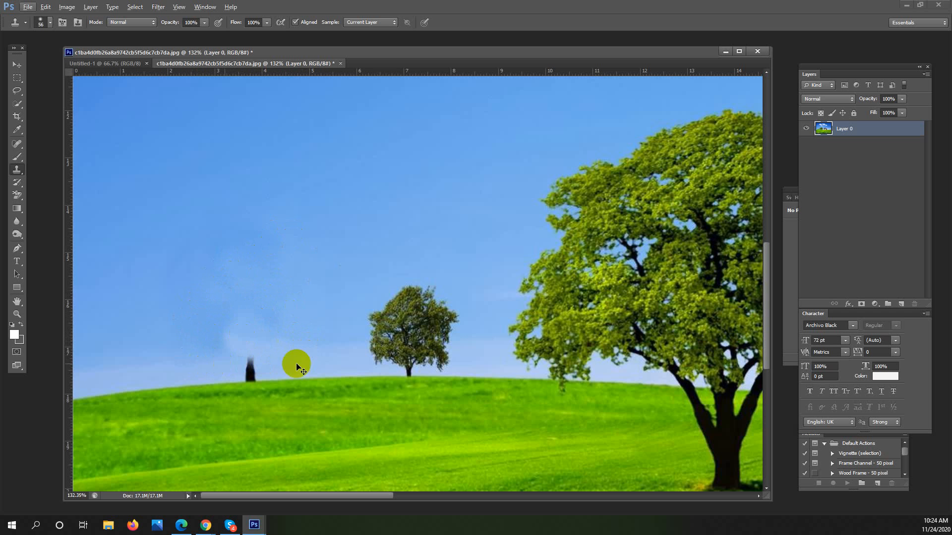
pyautogui.hotkey('ctrl', 'alt', 'z')
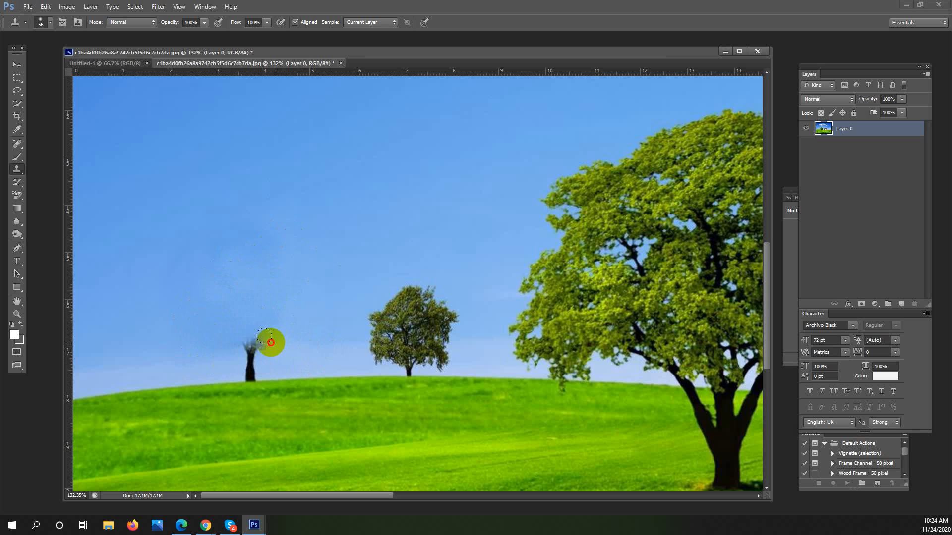
pyautogui.moveTo(271, 343)
pyautogui.mouseDown()
pyautogui.moveTo(244, 345)
pyautogui.moveTo(253, 360)
pyautogui.mouseUp()
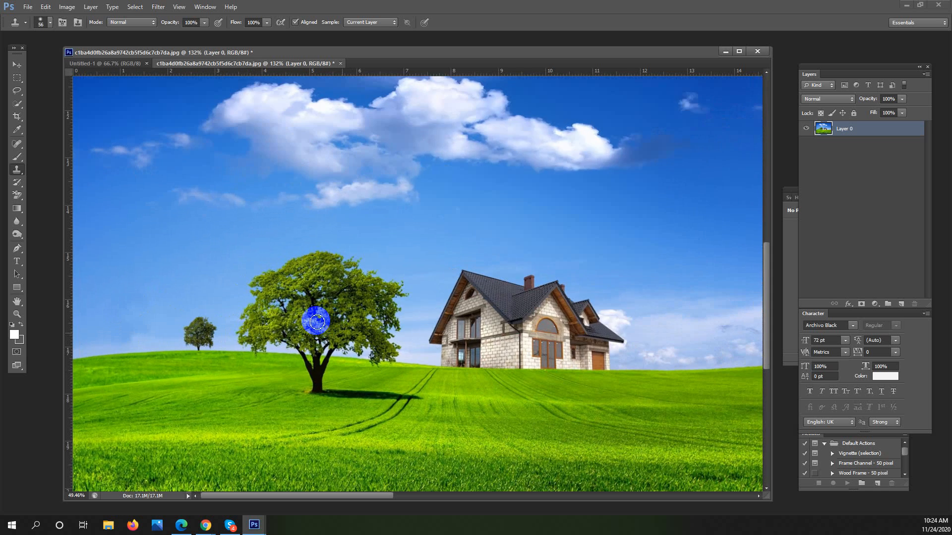
pyautogui.scroll(-4, 316, 323)
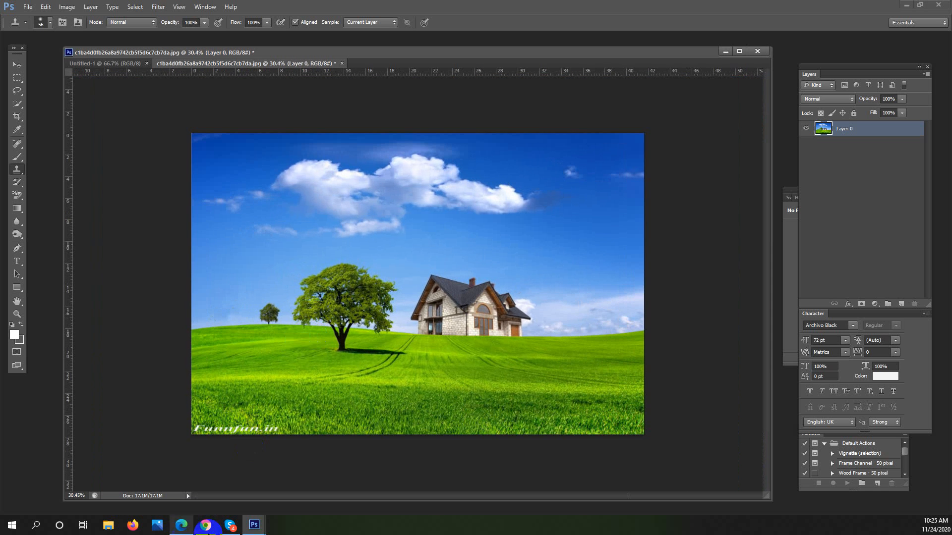
# Switch to the Google Meet call in Chrome and open its chat messages
pyautogui.click(214, 530)
pyautogui.click(173, 491)
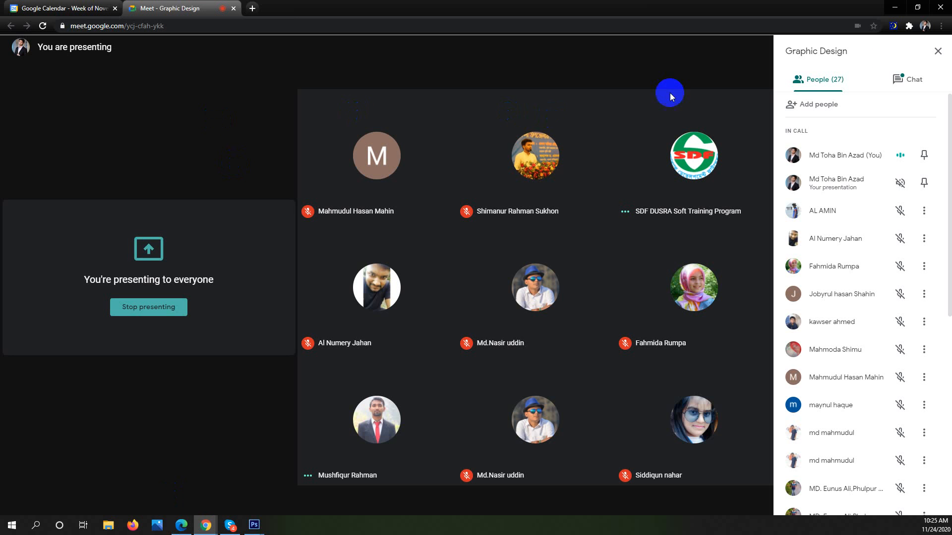
pyautogui.click(905, 80)
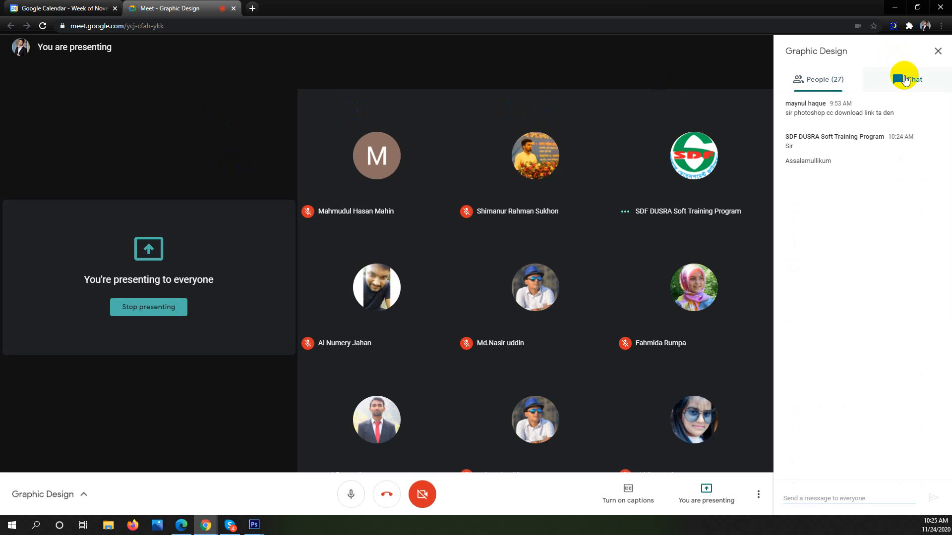
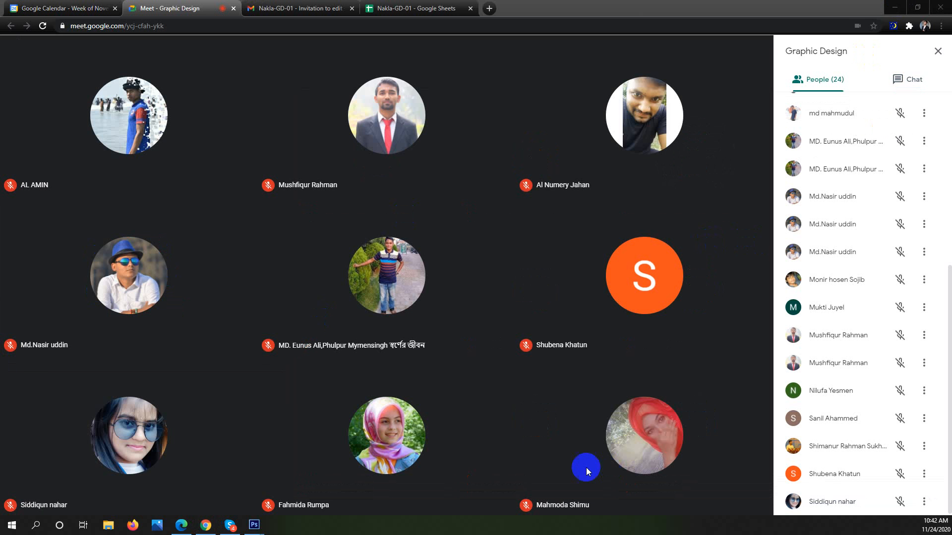
# Present the entire Screen 2 to the Google Meet call and return to Photoshop
pyautogui.click(712, 495)
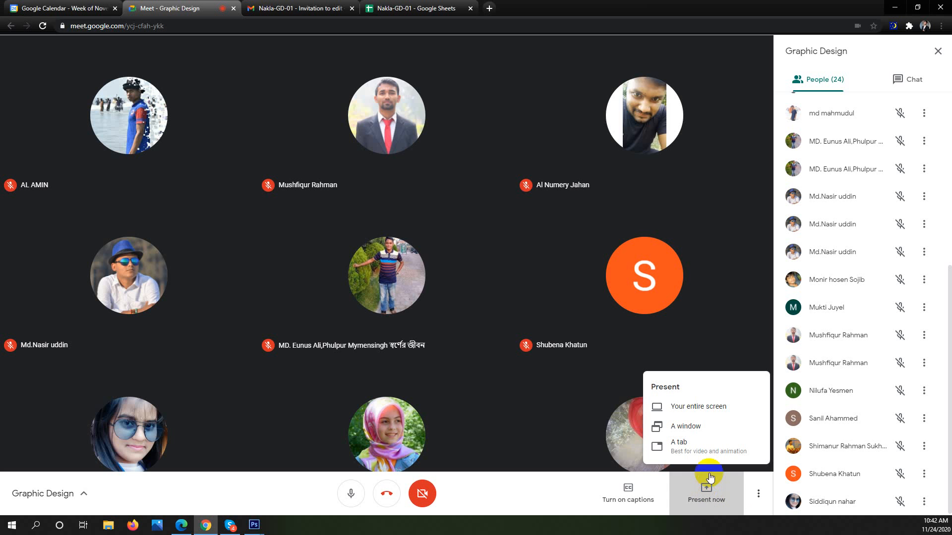
pyautogui.click(706, 410)
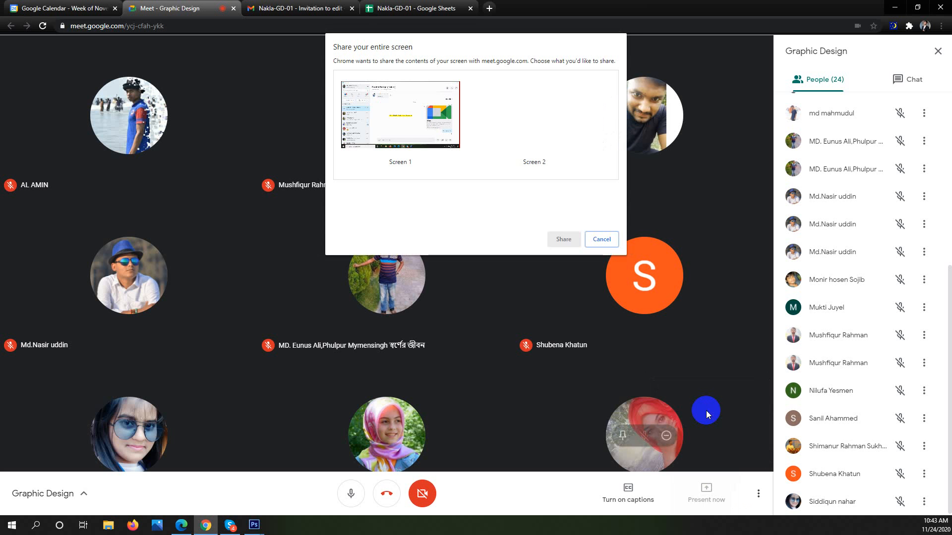
pyautogui.click(527, 136)
pyautogui.click(564, 239)
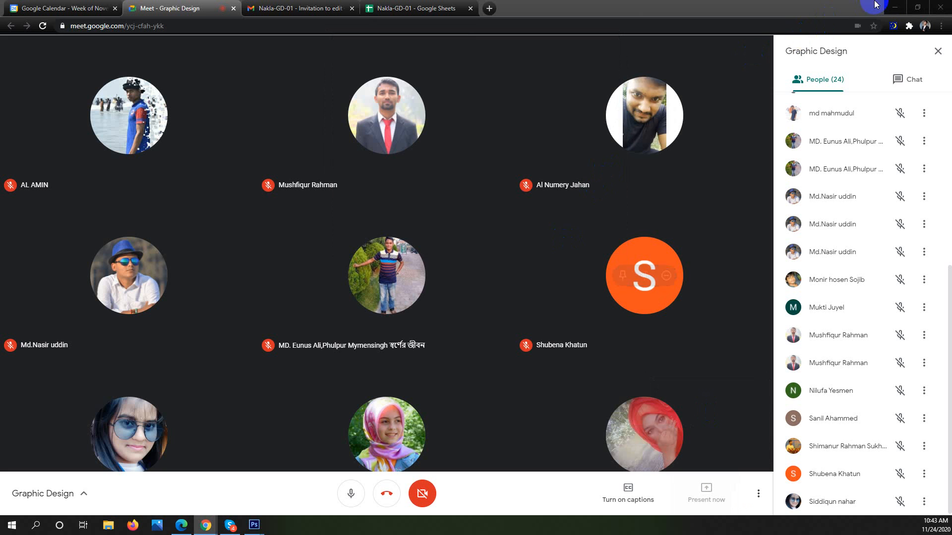
pyautogui.click(895, 7)
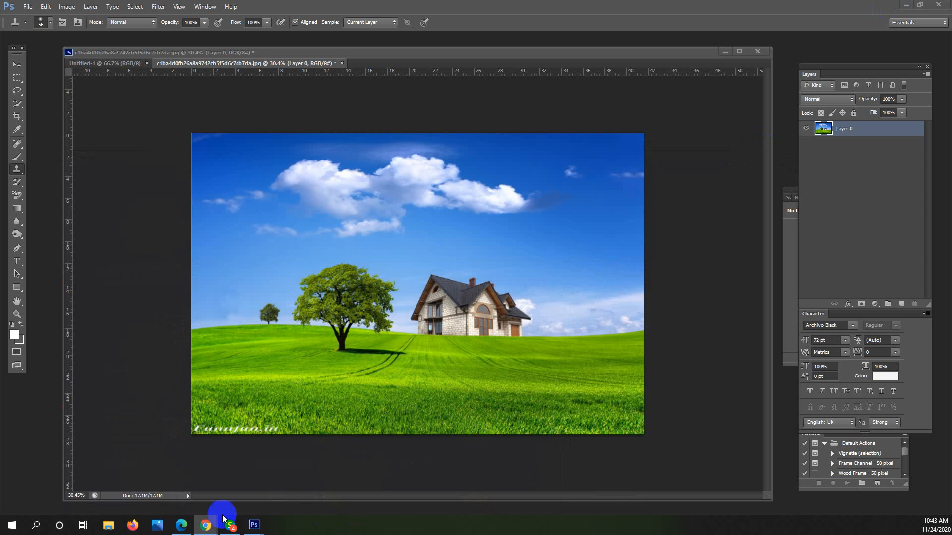
# Check the presentation status and participants in the Google Meet call, and return to Photoshop
pyautogui.moveTo(206, 524)
pyautogui.click(170, 498)
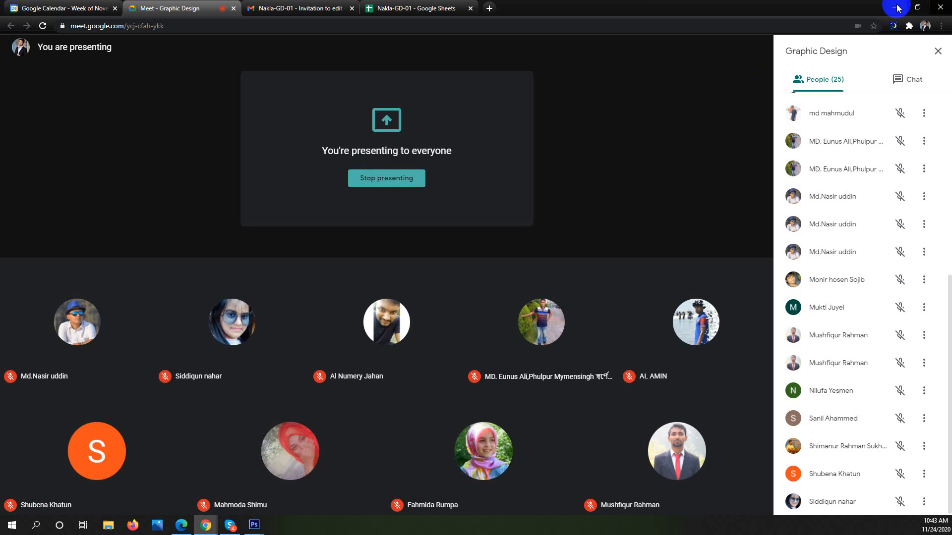
pyautogui.click(898, 7)
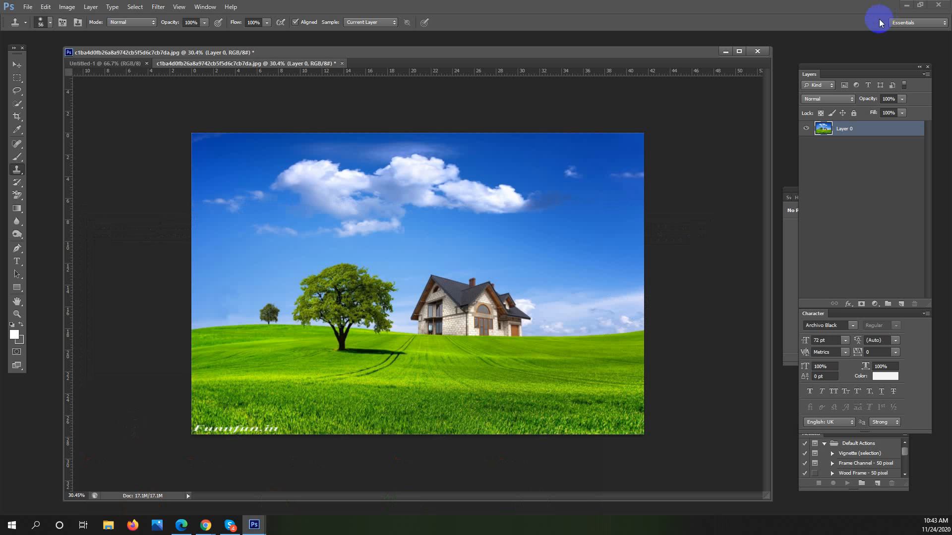
pyautogui.click(16, 81)
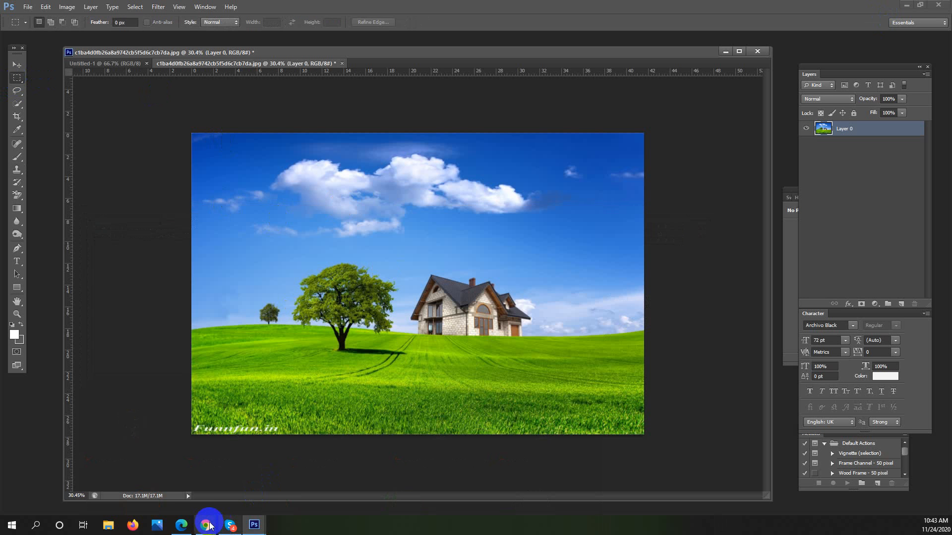
pyautogui.moveTo(214, 529)
pyautogui.click(169, 492)
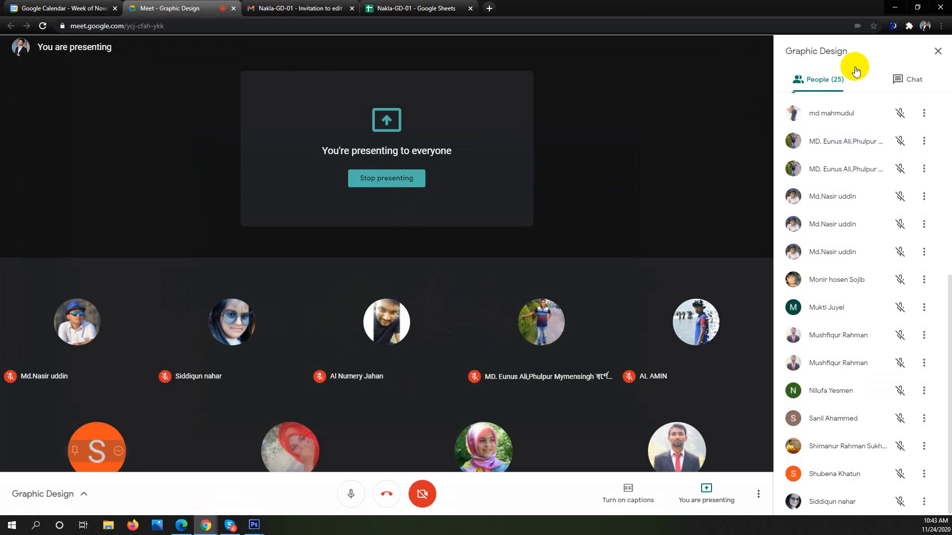
pyautogui.click(895, 7)
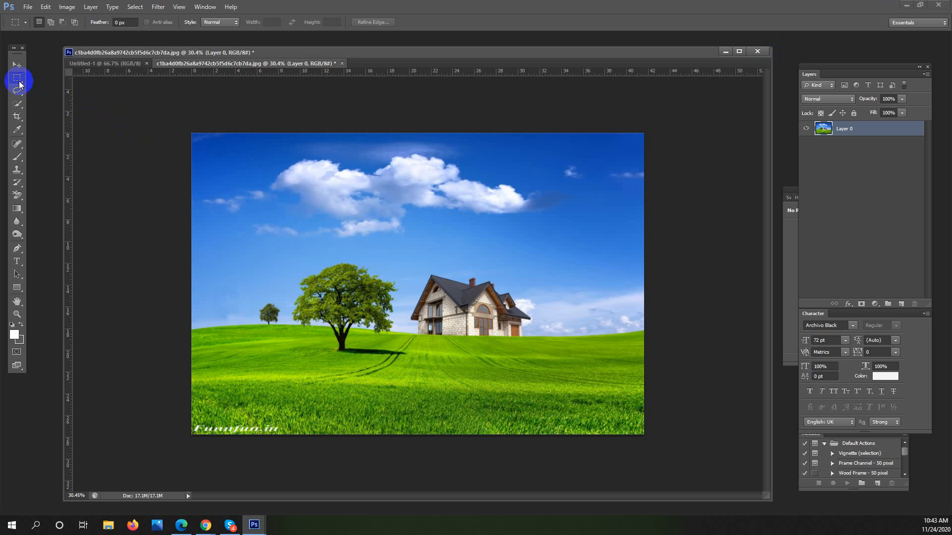
# Activate the Clone Stamp and zoom in on the remaining small tree on the hill
pyautogui.click(16, 170)
pyautogui.keyDown('alt'); pyautogui.click(262, 366); pyautogui.keyUp('alt')
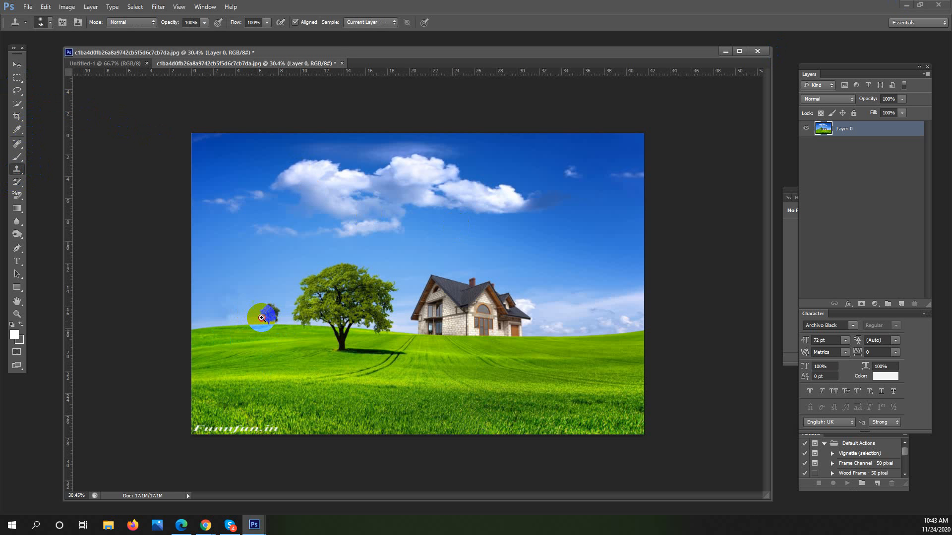
pyautogui.scroll(10, 300, 323)
pyautogui.scroll(1, 316, 326)
pyautogui.hscroll(-2, 345, 322)
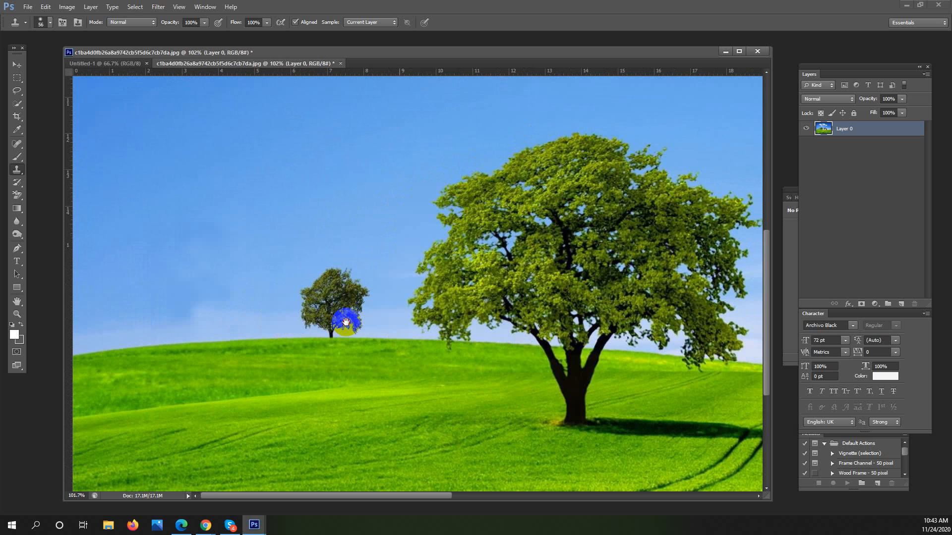
# Check the Google Meet call again and switch back to the landscape photo in Photoshop
pyautogui.moveTo(218, 530)
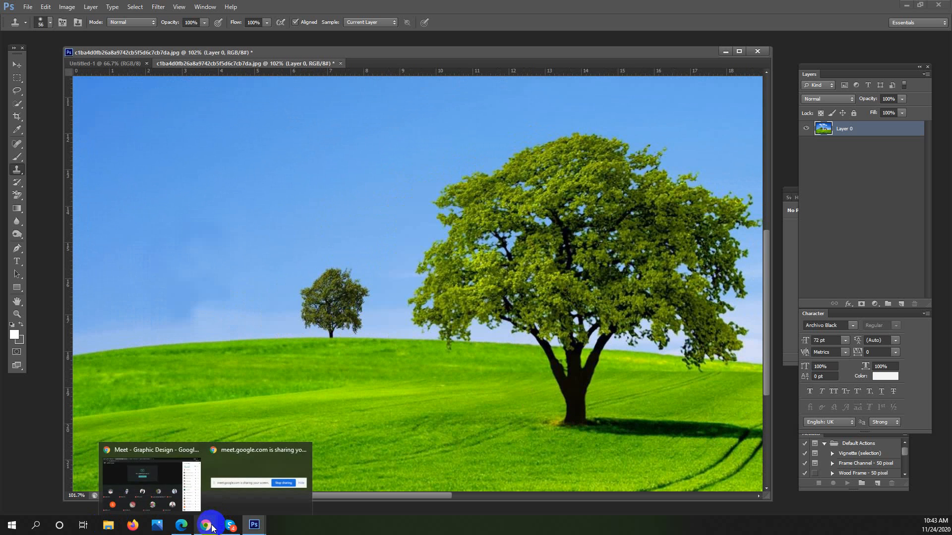
pyautogui.click(143, 488)
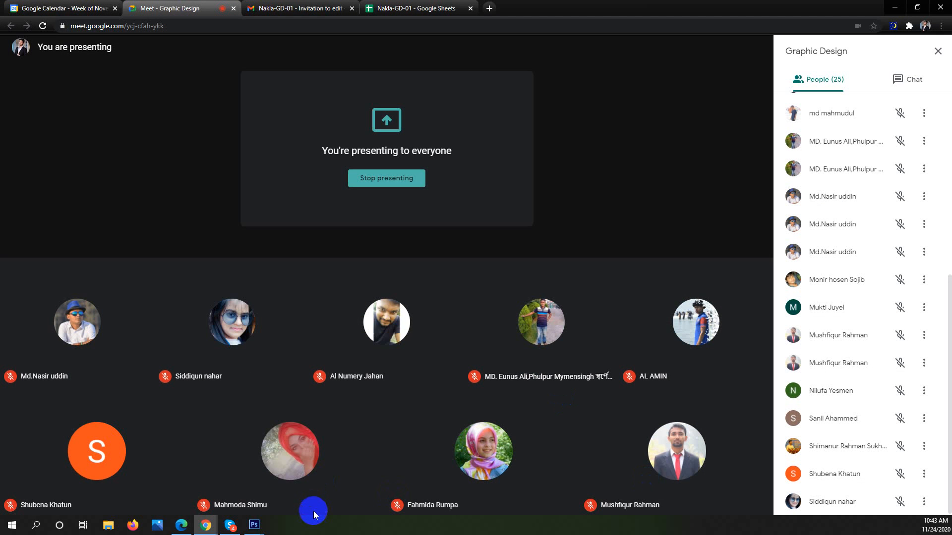
pyautogui.moveTo(346, 498)
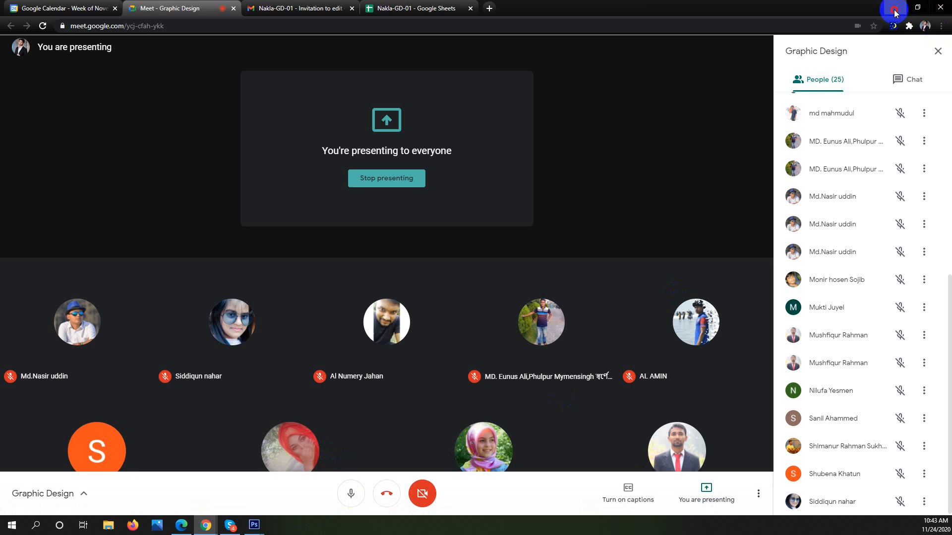
pyautogui.click(895, 8)
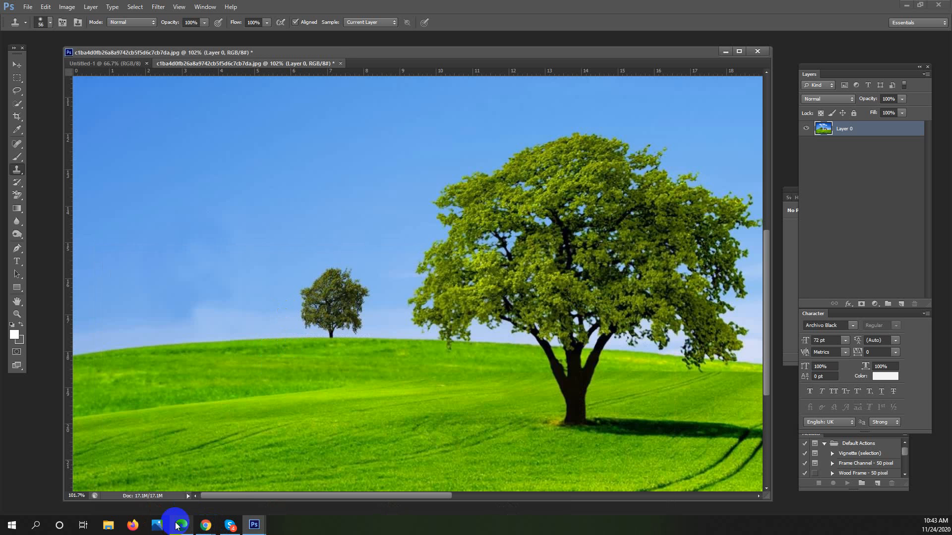
# Clone the small hill tree onto the empty ridge to its left with the Clone Stamp
pyautogui.moveTo(176, 527)
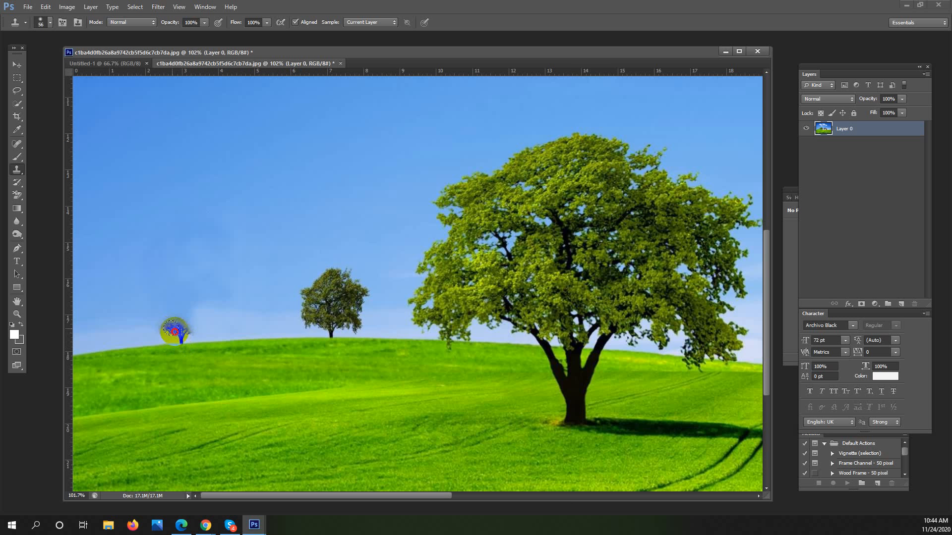
pyautogui.moveTo(175, 331)
pyautogui.mouseDown()
pyautogui.moveTo(154, 321)
pyautogui.moveTo(165, 315)
pyautogui.moveTo(160, 297)
pyautogui.moveTo(187, 283)
pyautogui.moveTo(204, 297)
pyautogui.moveTo(196, 325)
pyautogui.moveTo(214, 329)
pyautogui.moveTo(177, 311)
pyautogui.mouseUp()
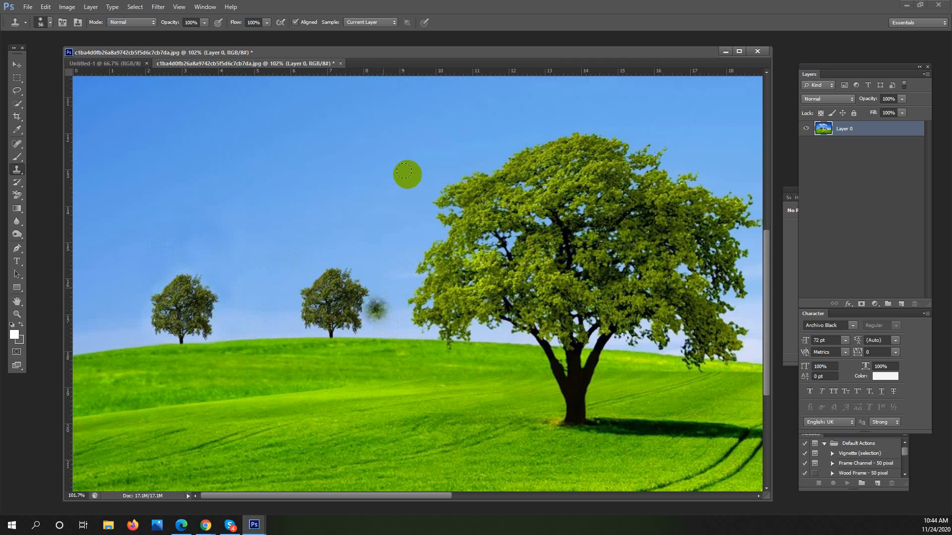
# Clone clean grass over the right-hand wheel track running from the foreground up toward the house
pyautogui.moveTo(511, 286); pyautogui.dragTo(342, 165)
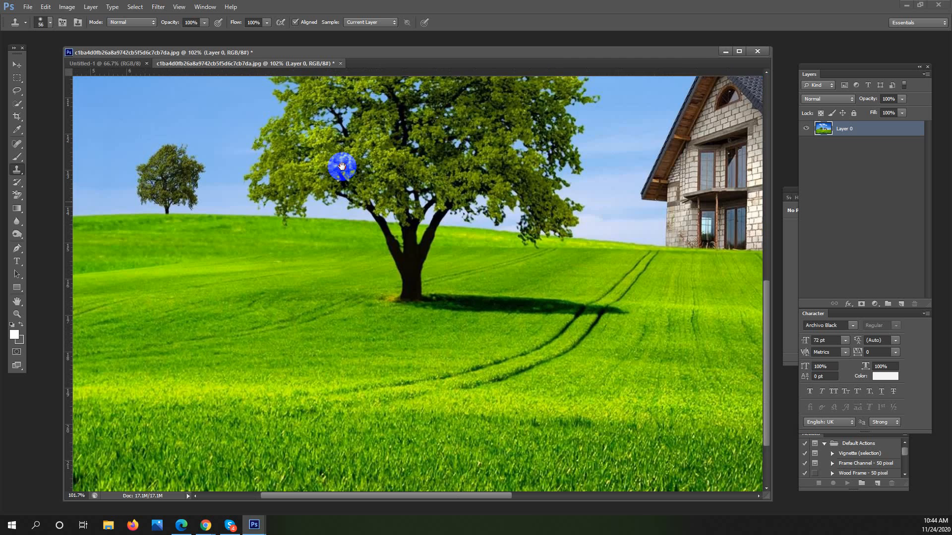
pyautogui.moveTo(626, 294); pyautogui.dragTo(371, 265)
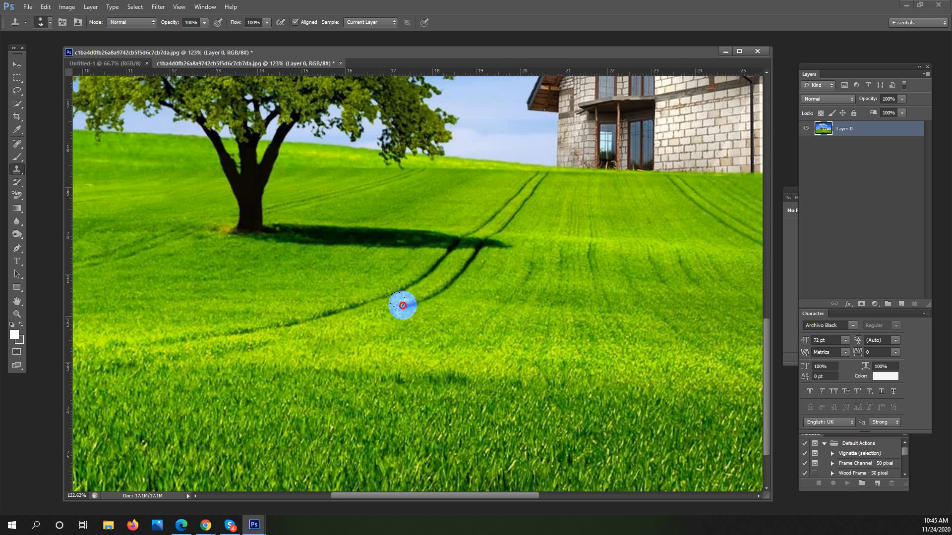
pyautogui.moveTo(468, 270); pyautogui.dragTo(545, 189)
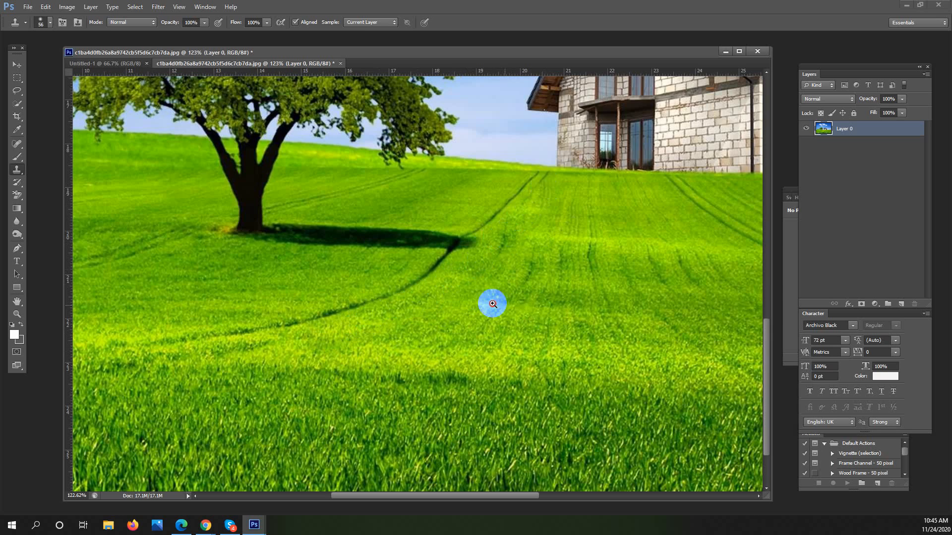
# Cover the Funnfun.in watermark in the lower-left corner of the photo with grass sampled just above it
pyautogui.moveTo(492, 304); pyautogui.dragTo(456, 299)
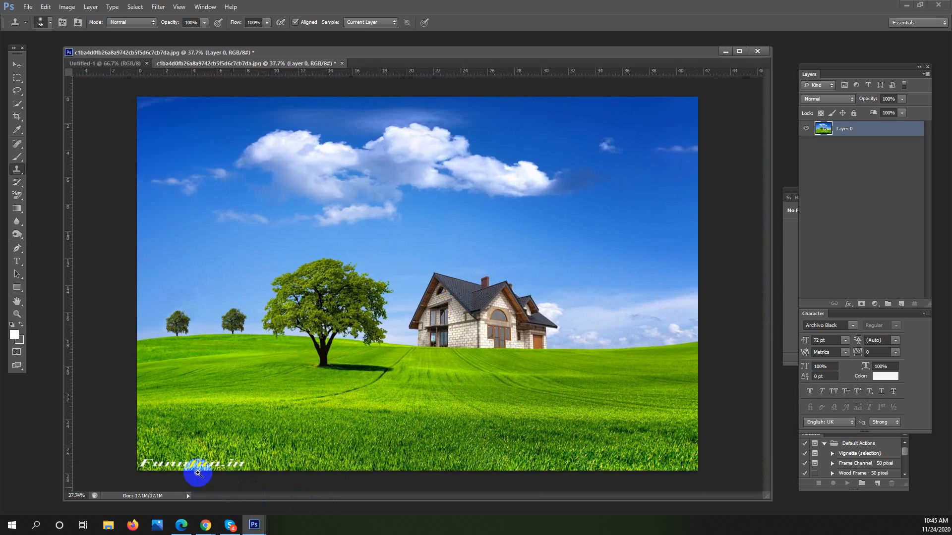
pyautogui.moveTo(198, 474)
pyautogui.mouseDown()
pyautogui.moveTo(223, 470)
pyautogui.moveTo(237, 449)
pyautogui.mouseUp()
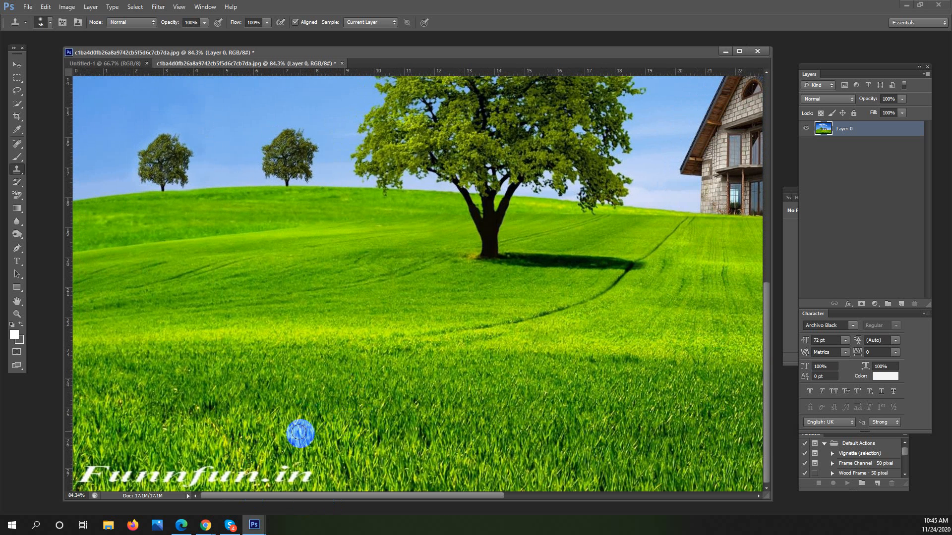
pyautogui.keyDown('alt'); pyautogui.click(306, 440); pyautogui.keyUp('alt')
pyautogui.click(308, 475)
pyautogui.moveTo(308, 475)
pyautogui.mouseDown()
pyautogui.moveTo(245, 473)
pyautogui.moveTo(239, 485)
pyautogui.moveTo(212, 462)
pyautogui.moveTo(217, 473)
pyautogui.moveTo(171, 470)
pyautogui.moveTo(167, 484)
pyautogui.moveTo(98, 463)
pyautogui.moveTo(69, 480)
pyautogui.mouseUp()
# Remove the large tree's shadow by cloning grass sampled below it along its full length
pyautogui.moveTo(501, 327); pyautogui.dragTo(457, 304)
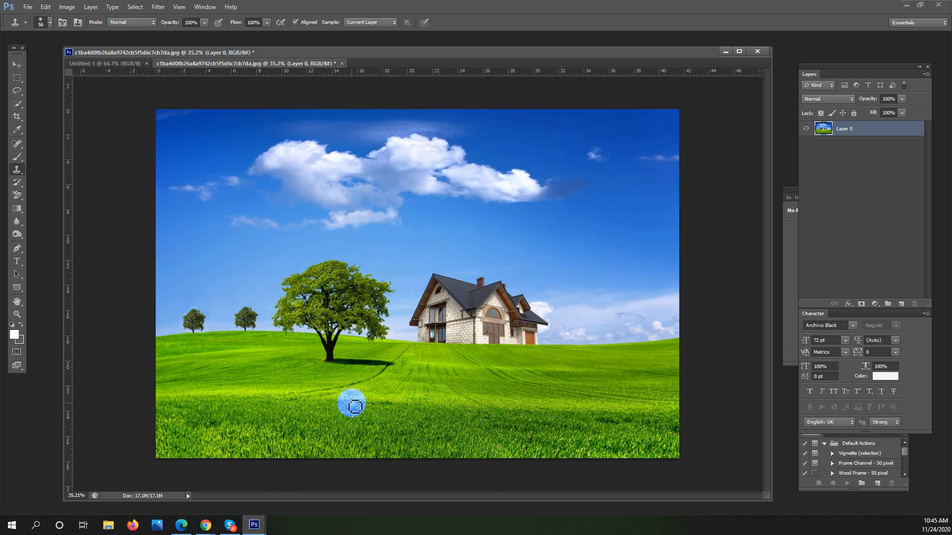
pyautogui.moveTo(372, 370); pyautogui.dragTo(424, 366)
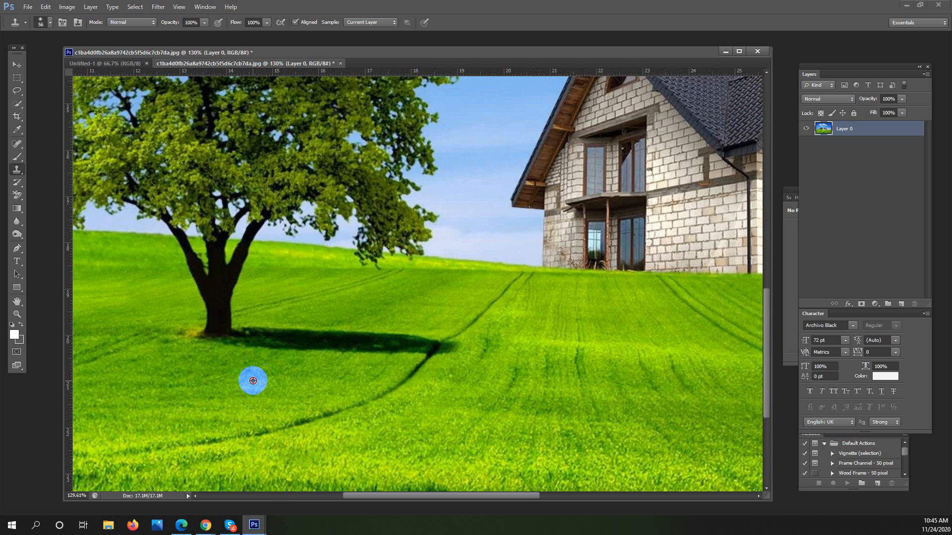
pyautogui.keyDown('alt'); pyautogui.click(254, 385); pyautogui.keyUp('alt')
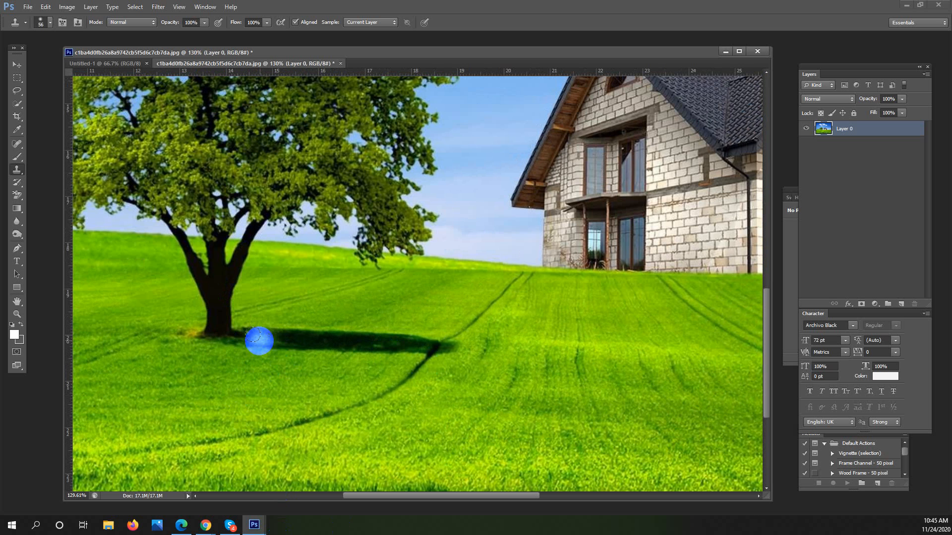
pyautogui.moveTo(257, 340)
pyautogui.mouseDown()
pyautogui.moveTo(415, 341)
pyautogui.moveTo(472, 363)
pyautogui.mouseUp()
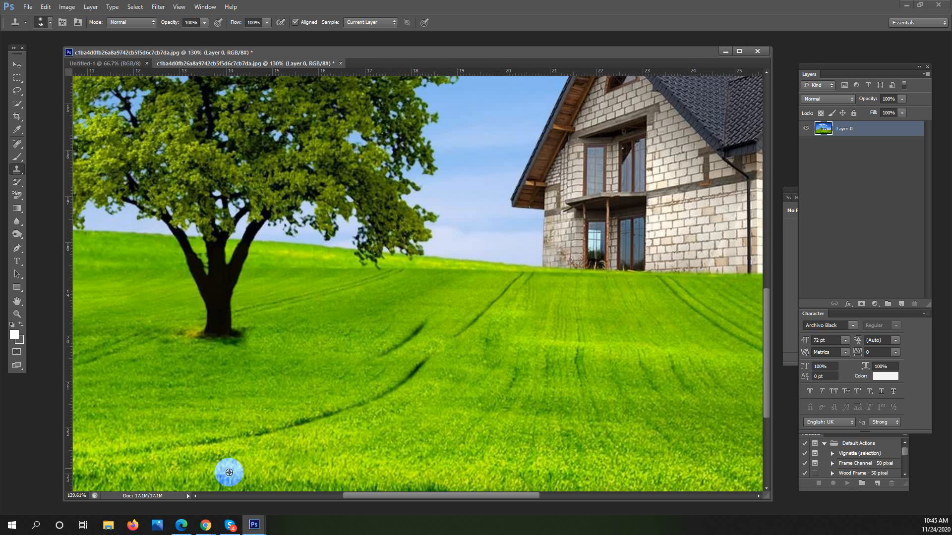
# Clone grass over the remaining wheel track and the stray track fragment between the large tree and the house
pyautogui.click(330, 415)
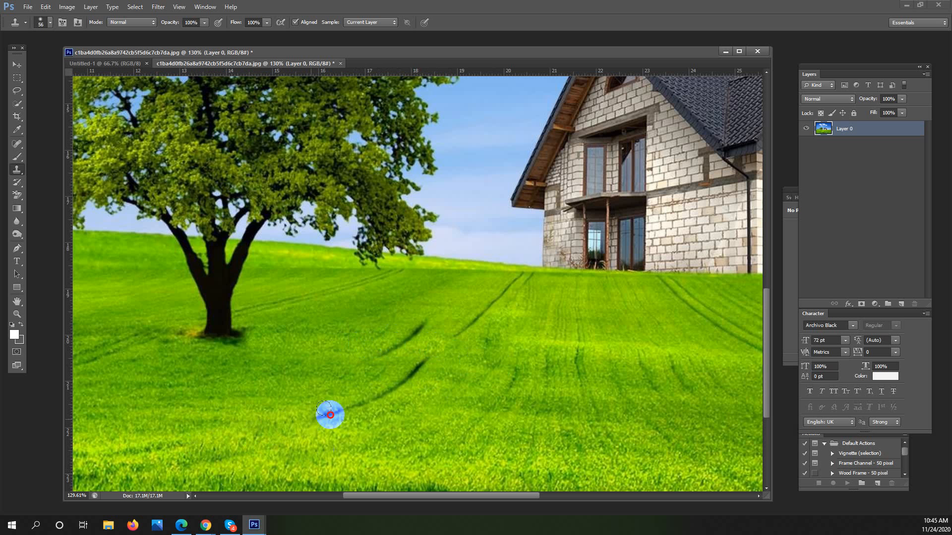
pyautogui.moveTo(331, 415)
pyautogui.mouseDown()
pyautogui.moveTo(398, 384)
pyautogui.moveTo(525, 281)
pyautogui.mouseUp()
pyautogui.moveTo(395, 359); pyautogui.dragTo(427, 325)
pyautogui.scroll(-10, 461, 359)
pyautogui.scroll(5, 420, 366)
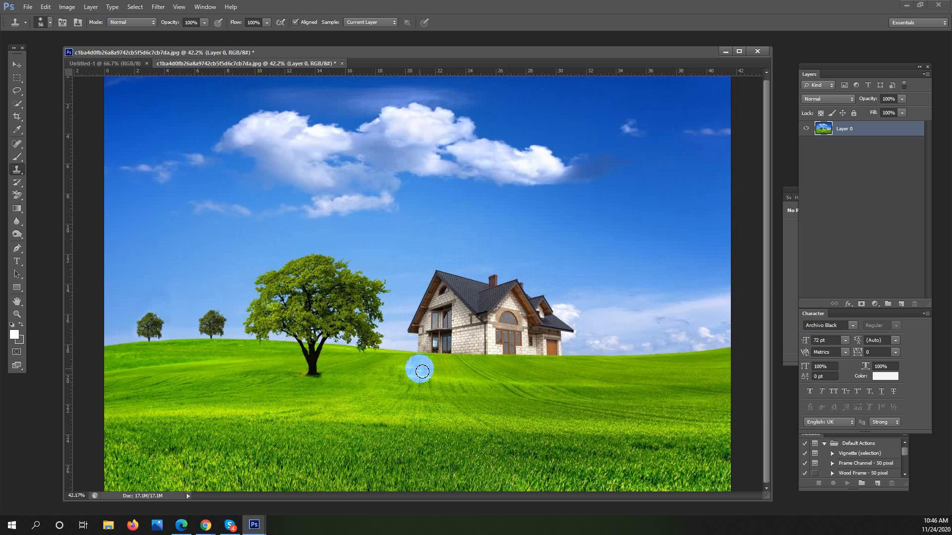
pyautogui.scroll(-5, 575, 184)
pyautogui.scroll(4, 610, 180)
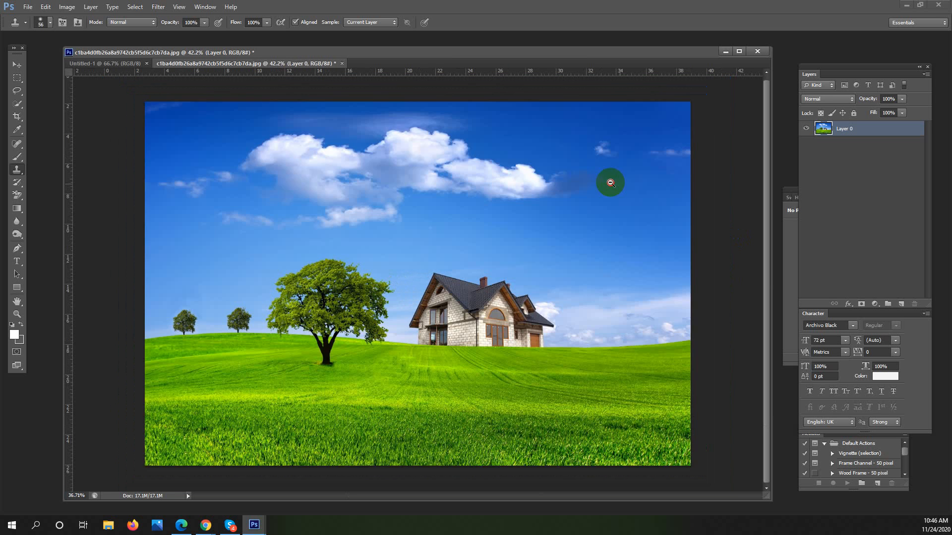
# Set the Clone Stamp size to 119 px and try covering the large cloud's right edge with sampled blue sky
pyautogui.rightClick(577, 230)
pyautogui.moveTo(633, 254); pyautogui.dragTo(642, 255)
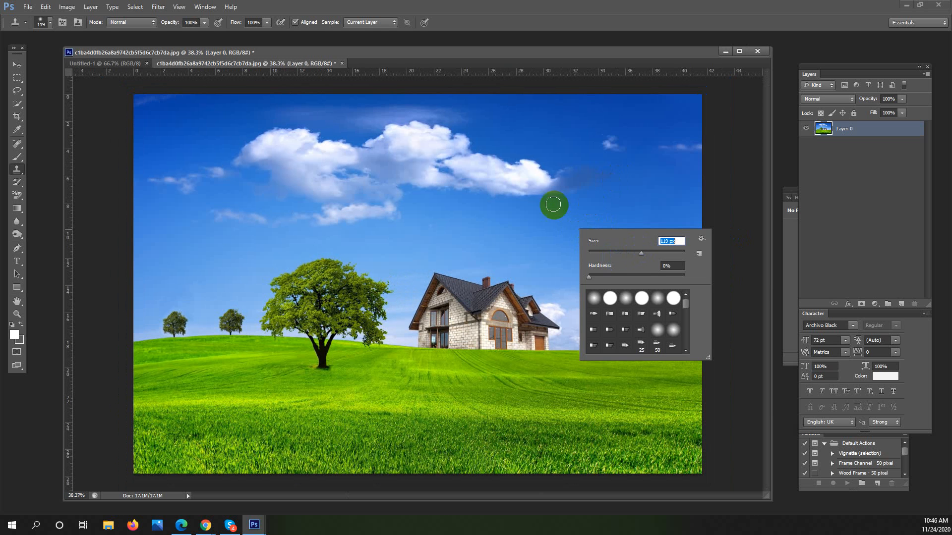
pyautogui.keyDown('alt'); pyautogui.click(555, 215); pyautogui.keyUp('alt')
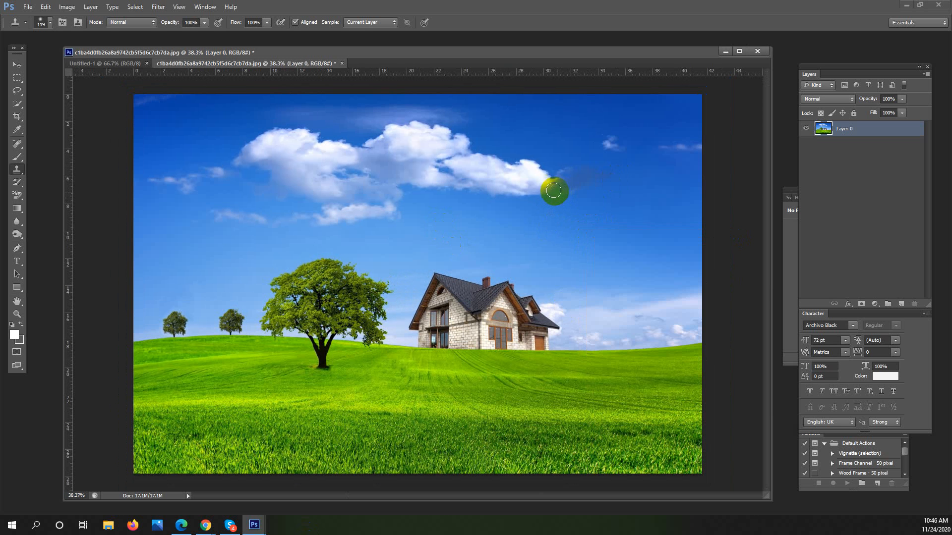
pyautogui.moveTo(553, 190)
pyautogui.mouseDown()
pyautogui.moveTo(471, 185)
pyautogui.moveTo(564, 190)
pyautogui.mouseUp()
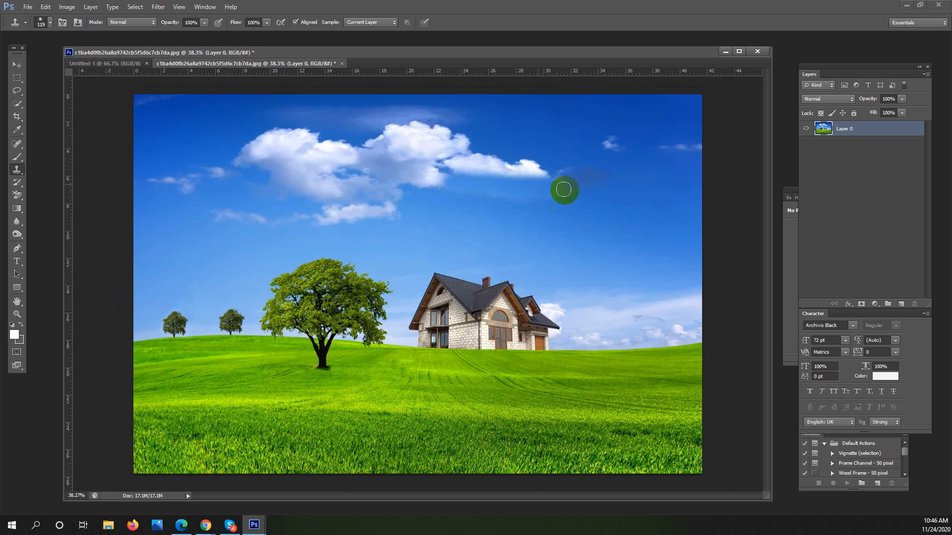
pyautogui.hotkey('ctrl', 'z')
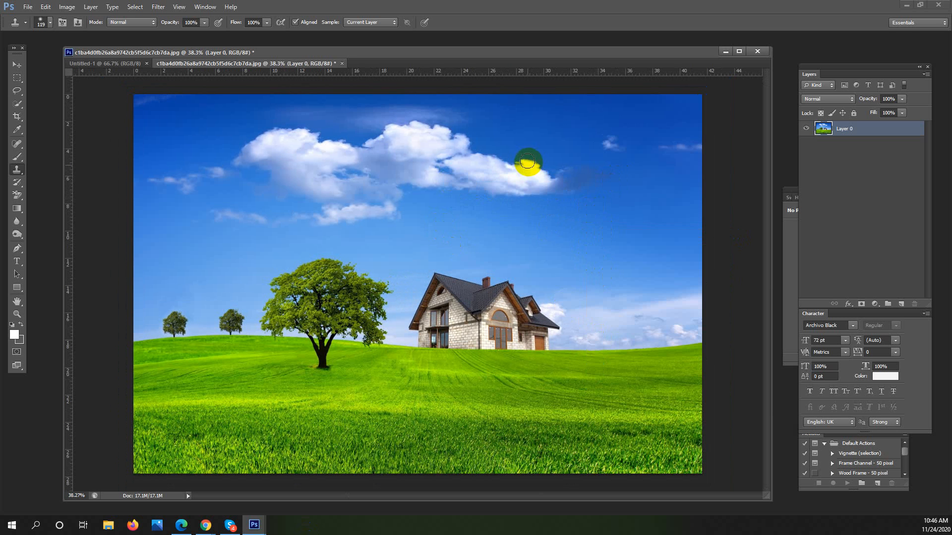
# Clone the right part of the large cloud into the blue sky just above it
pyautogui.click(488, 121)
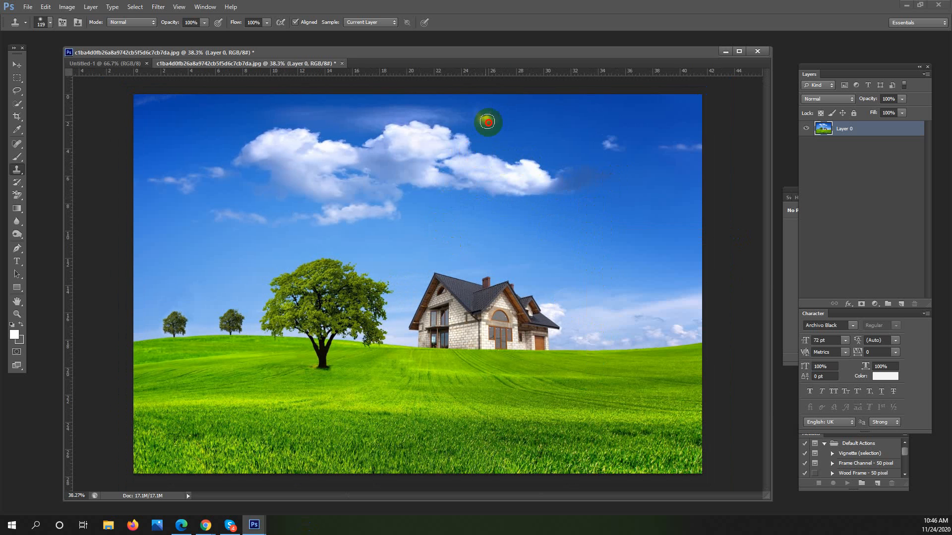
pyautogui.moveTo(488, 122)
pyautogui.mouseDown()
pyautogui.moveTo(551, 131)
pyautogui.moveTo(566, 156)
pyautogui.moveTo(533, 146)
pyautogui.moveTo(561, 169)
pyautogui.moveTo(481, 142)
pyautogui.moveTo(463, 124)
pyautogui.moveTo(448, 127)
pyautogui.moveTo(500, 139)
pyautogui.mouseUp()
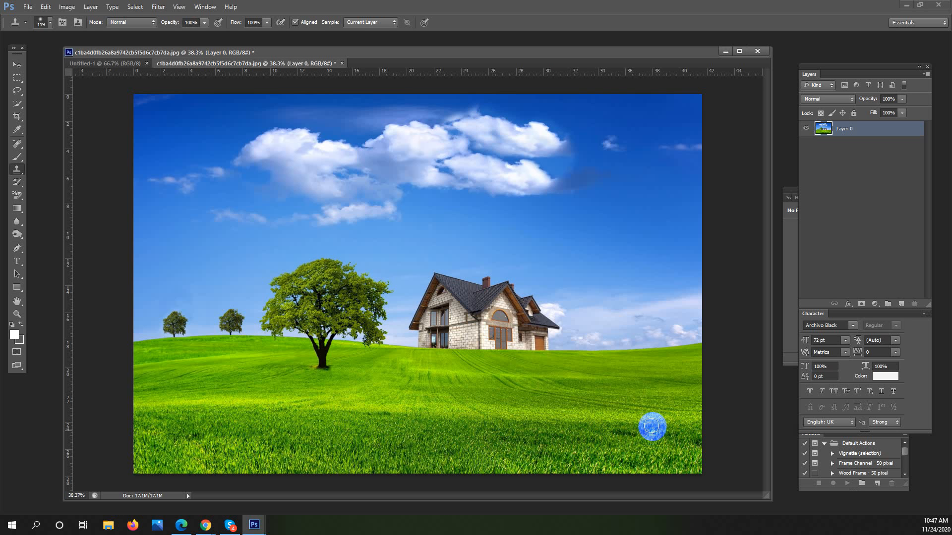
# Bring up the Open dialog, check the Google Meet call, and return to Photoshop
pyautogui.click(55, 410)
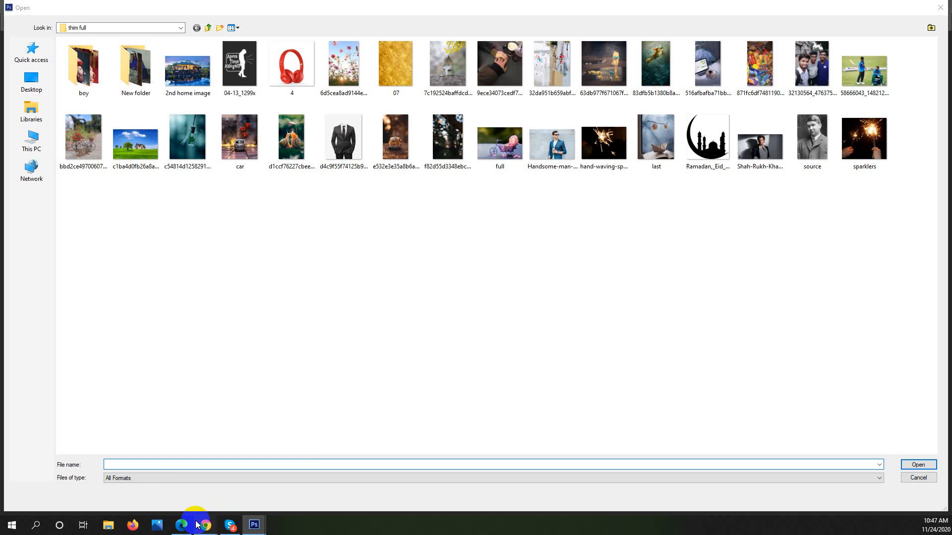
pyautogui.moveTo(205, 525)
pyautogui.click(174, 490)
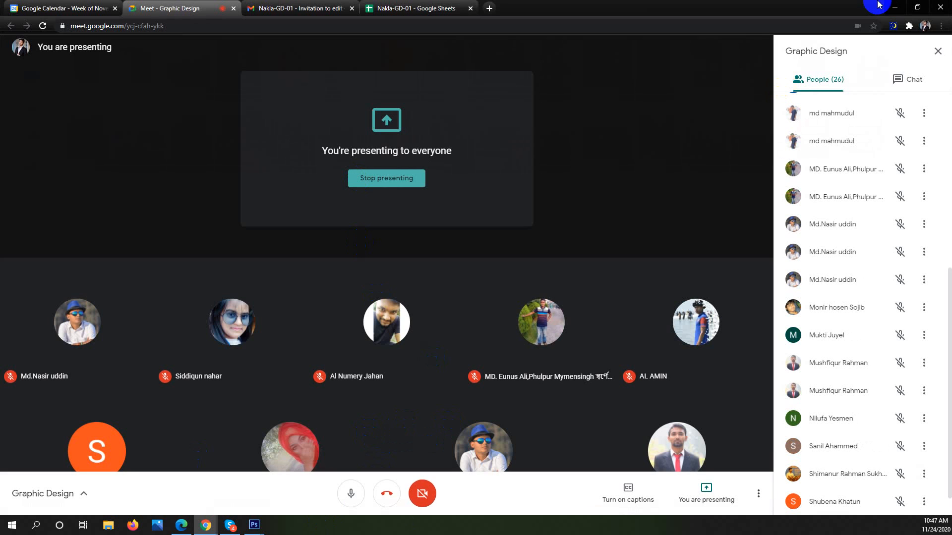
pyautogui.click(895, 8)
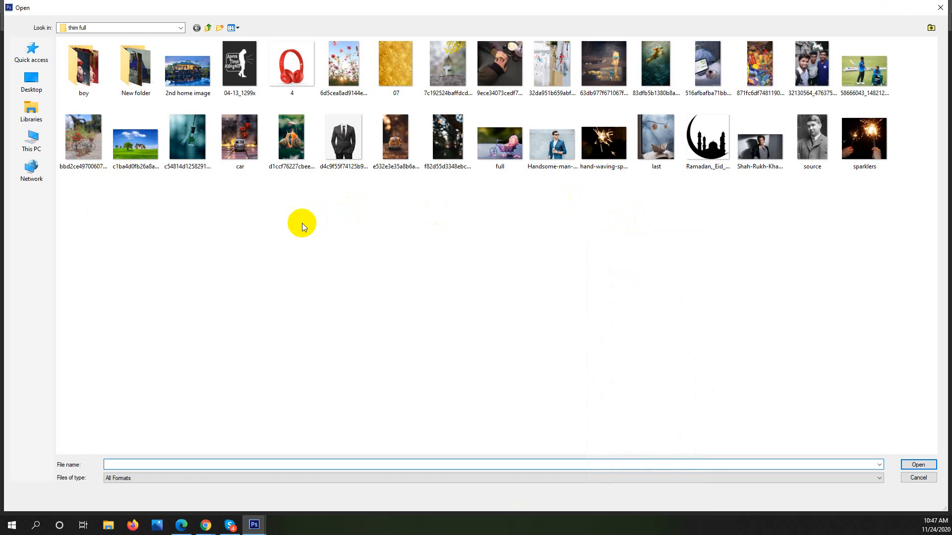
pyautogui.click(872, 74)
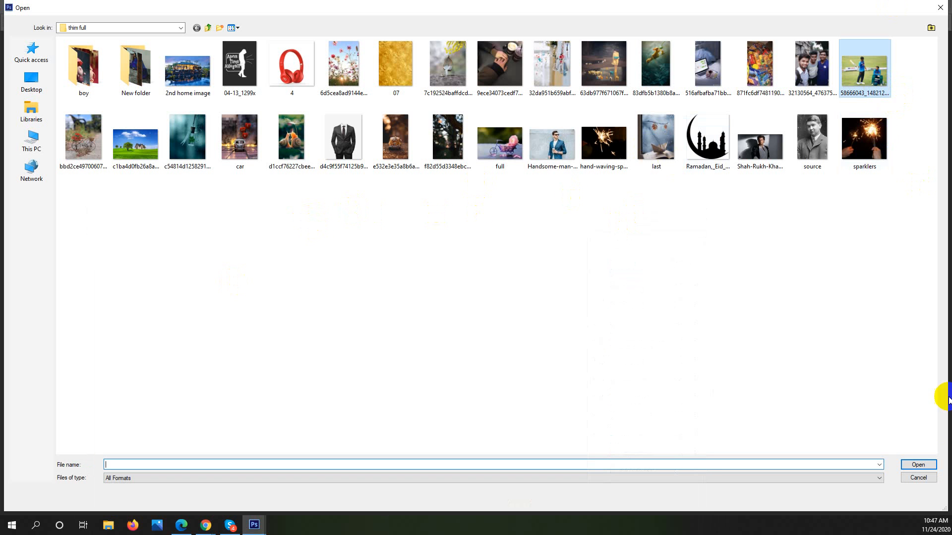
pyautogui.click(918, 464)
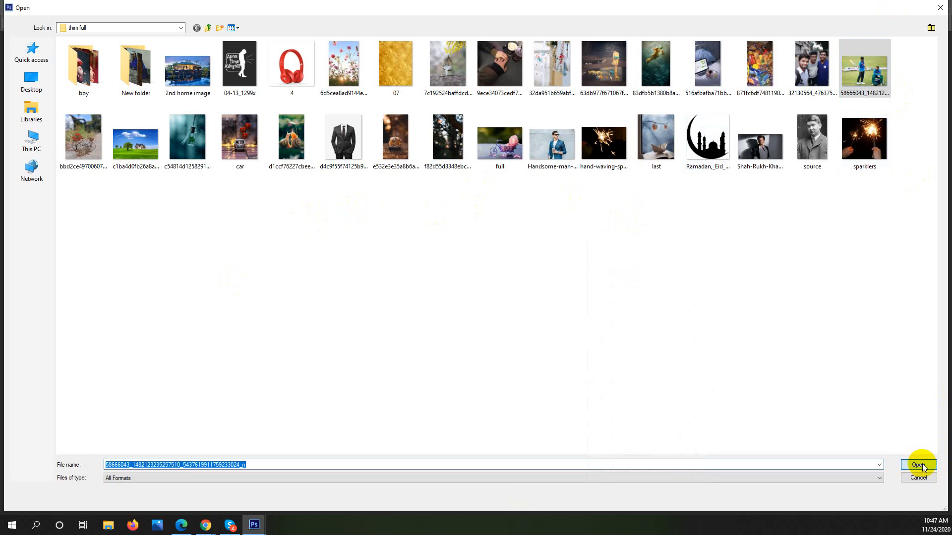
pyautogui.click(923, 465)
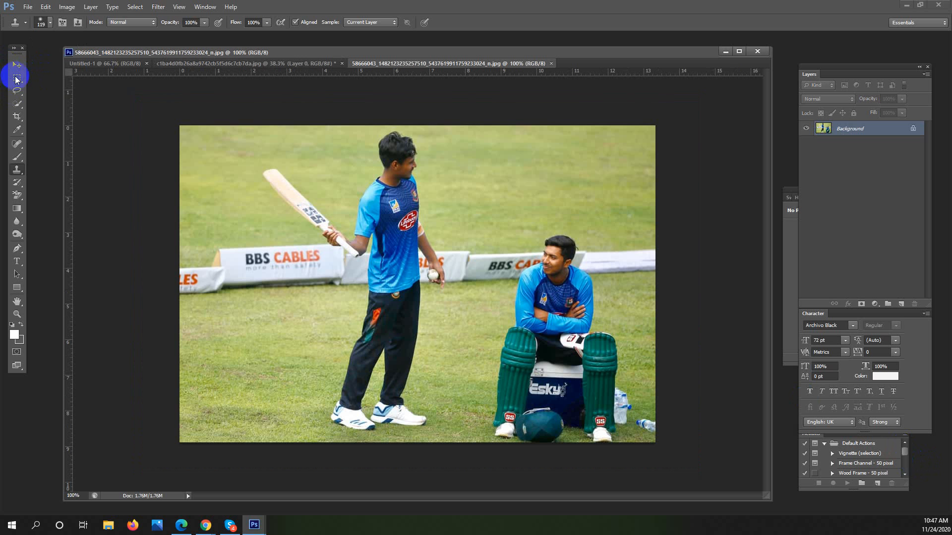
# Try to paint over the BBS CABLES banner text with the 119 px Clone Stamp
pyautogui.click(17, 78)
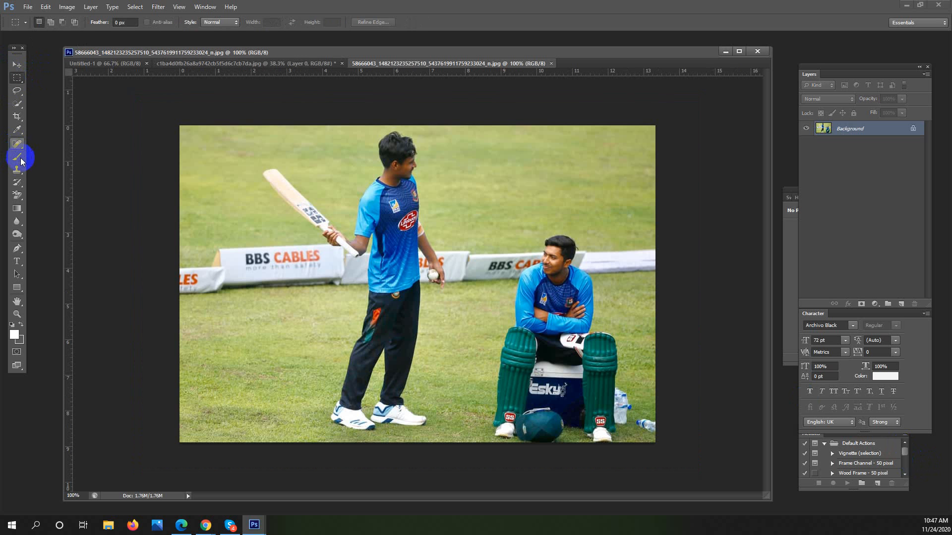
pyautogui.click(17, 171)
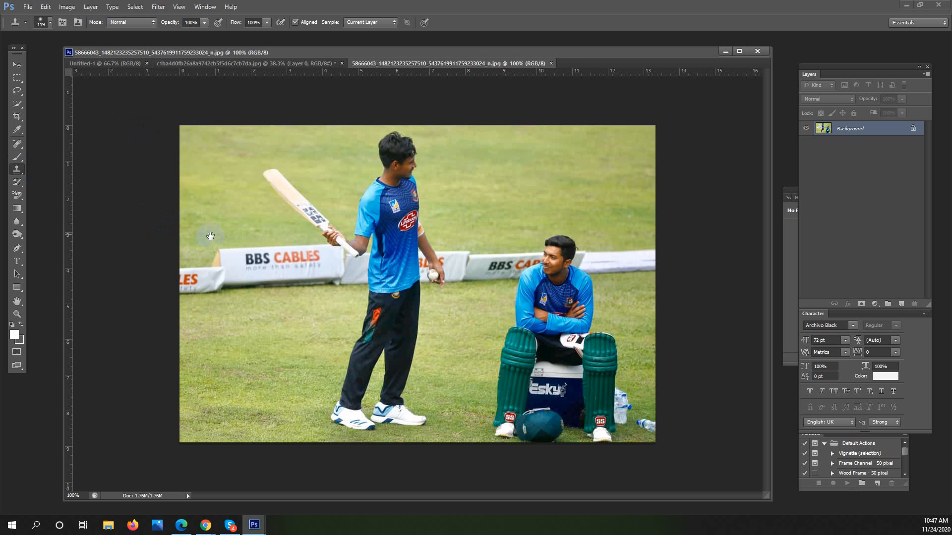
pyautogui.moveTo(232, 238); pyautogui.dragTo(398, 267)
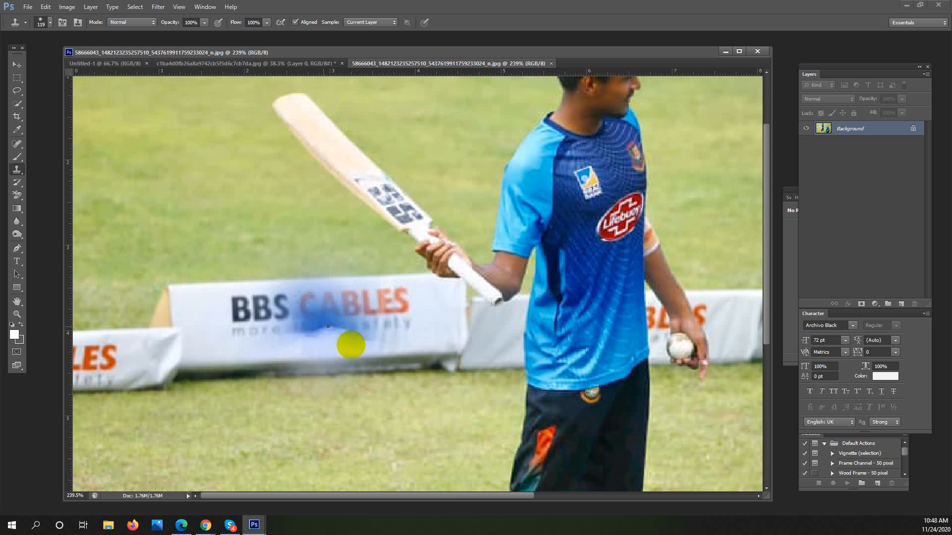
# Set the Clone Stamp size to 20 px and cover the banner's "more than safety" tagline with blank banner area sampled below it
pyautogui.rightClick(349, 354)
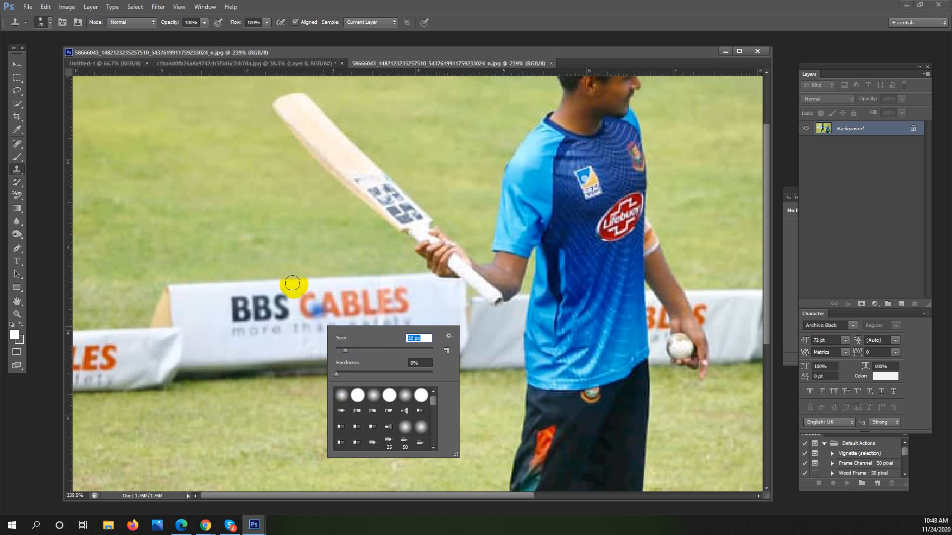
pyautogui.click(163, 54)
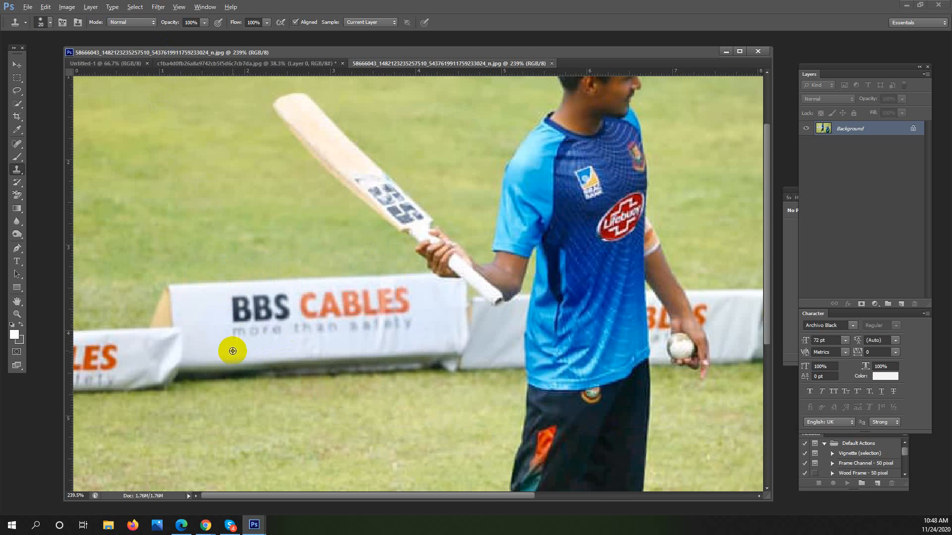
pyautogui.keyDown('alt'); pyautogui.click(230, 349); pyautogui.keyUp('alt')
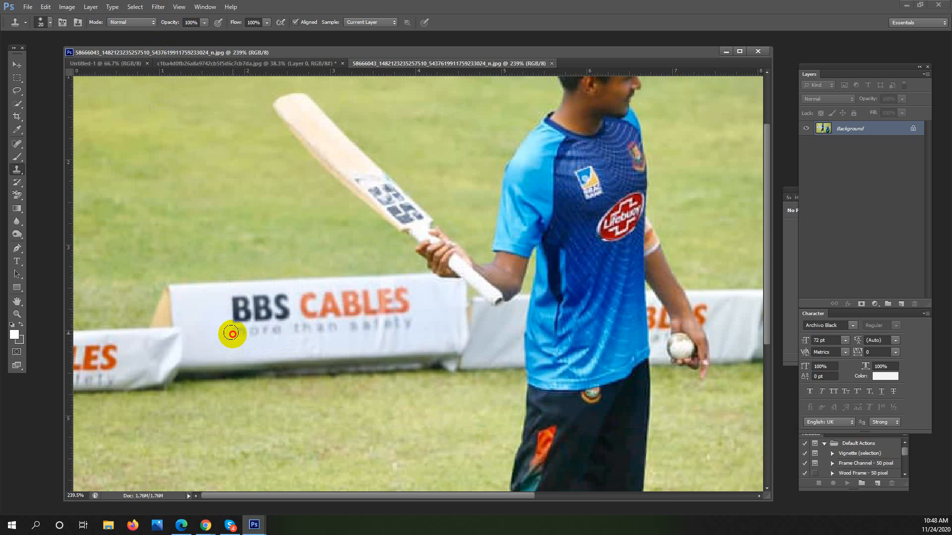
pyautogui.moveTo(232, 334); pyautogui.dragTo(421, 322)
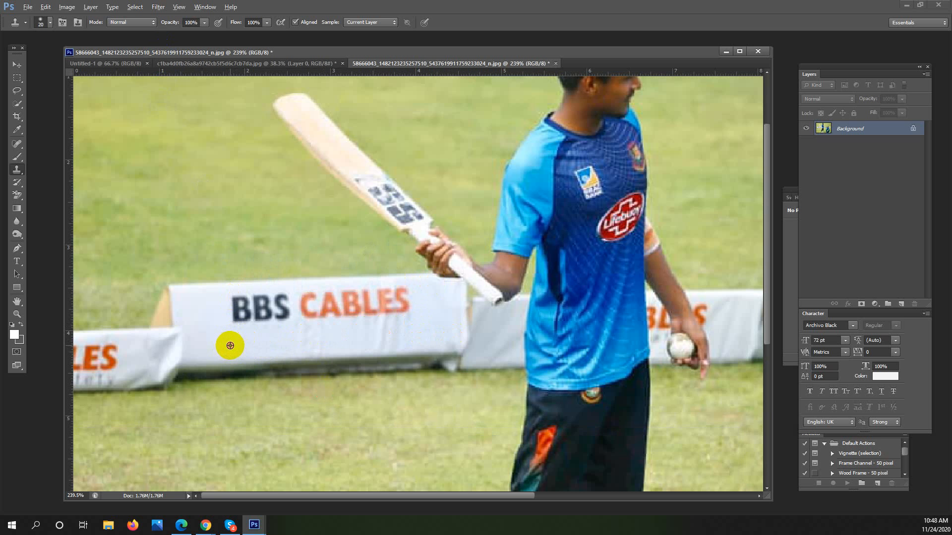
# Try to clone over the BBS letters on the banner, and undo the stroke
pyautogui.moveTo(228, 321)
pyautogui.mouseDown()
pyautogui.moveTo(234, 303)
pyautogui.moveTo(247, 316)
pyautogui.moveTo(240, 301)
pyautogui.moveTo(246, 313)
pyautogui.moveTo(270, 313)
pyautogui.moveTo(253, 314)
pyautogui.moveTo(261, 314)
pyautogui.moveTo(240, 276)
pyautogui.mouseUp()
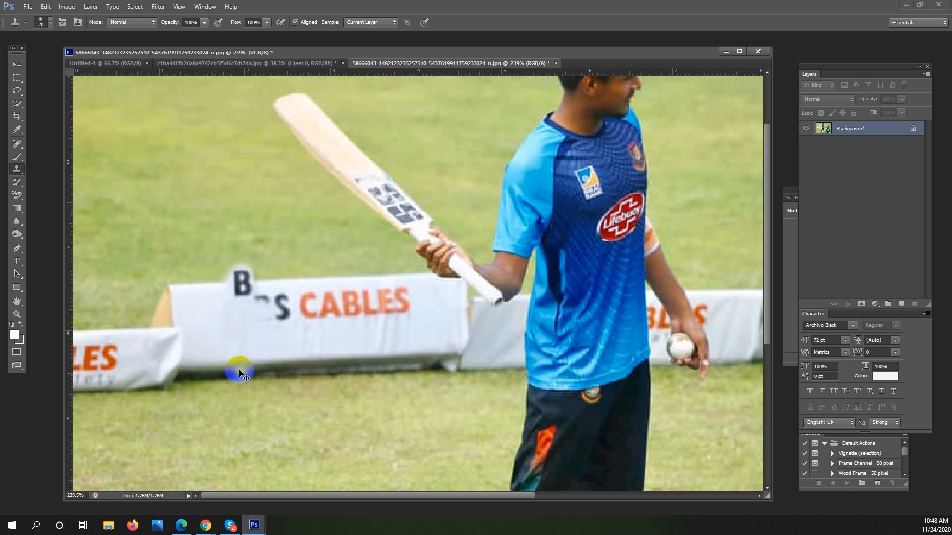
pyautogui.hotkey('ctrl', 'z')
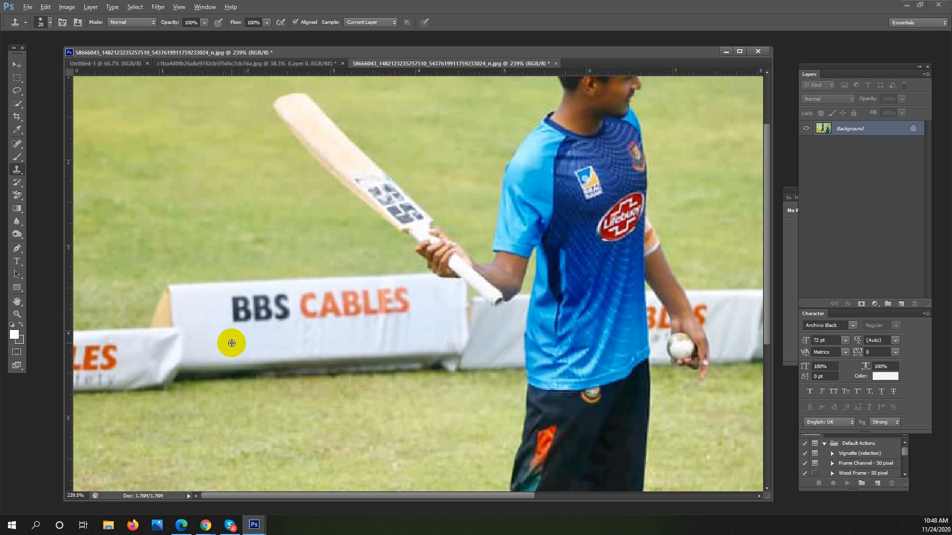
# Clone blank banner area over the BBS CABLES lettering on the long white banner behind the standing player
pyautogui.keyDown('alt'); pyautogui.click(217, 344); pyautogui.keyUp('alt')
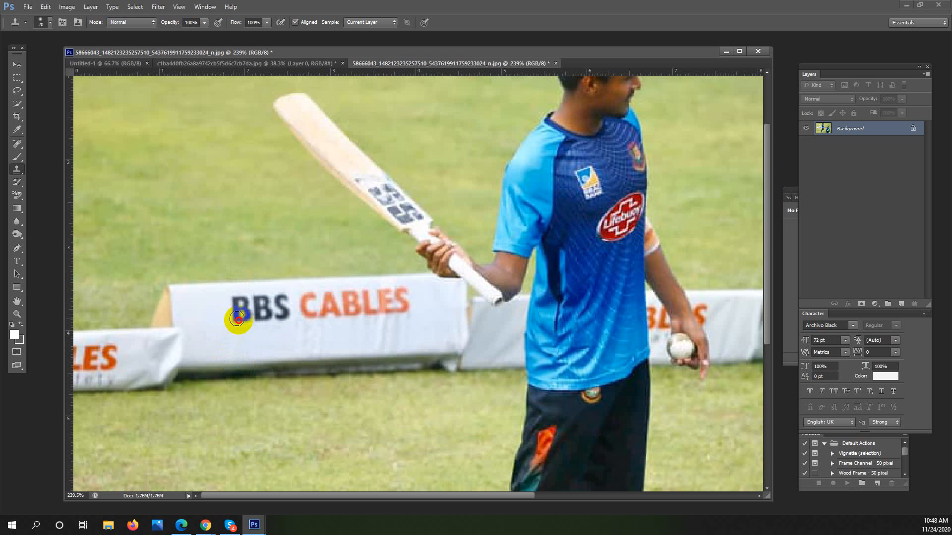
pyautogui.moveTo(238, 320)
pyautogui.mouseDown()
pyautogui.moveTo(216, 334)
pyautogui.moveTo(249, 299)
pyautogui.moveTo(262, 312)
pyautogui.moveTo(251, 303)
pyautogui.moveTo(235, 332)
pyautogui.moveTo(261, 305)
pyautogui.moveTo(287, 315)
pyautogui.mouseUp()
pyautogui.keyDown('alt'); pyautogui.click(217, 334); pyautogui.keyUp('alt')
pyautogui.keyDown('alt'); pyautogui.click(234, 332); pyautogui.keyUp('alt')
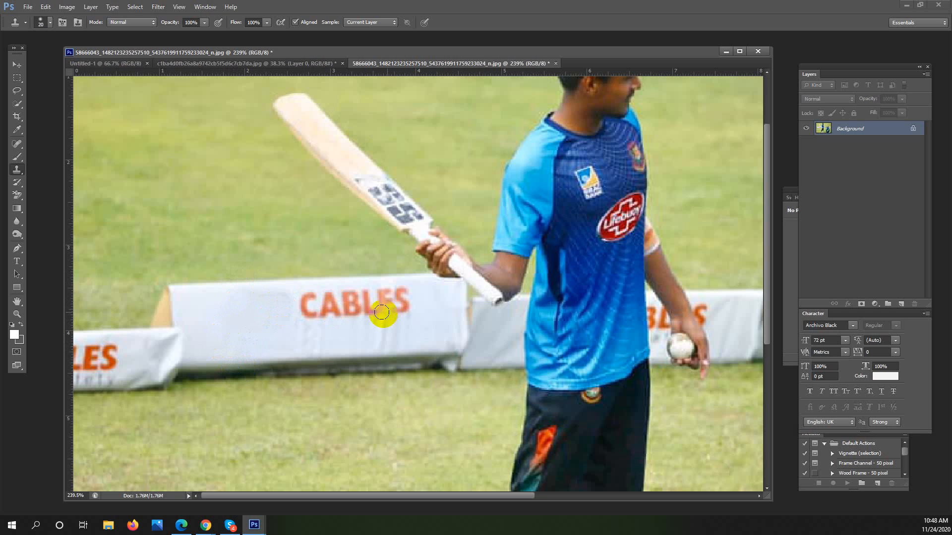
pyautogui.click(391, 332)
pyautogui.moveTo(382, 312)
pyautogui.mouseDown()
pyautogui.moveTo(410, 304)
pyautogui.moveTo(377, 297)
pyautogui.moveTo(367, 311)
pyautogui.moveTo(362, 295)
pyautogui.moveTo(338, 307)
pyautogui.moveTo(327, 300)
pyautogui.moveTo(337, 312)
pyautogui.moveTo(303, 308)
pyautogui.moveTo(308, 299)
pyautogui.moveTo(327, 310)
pyautogui.moveTo(374, 313)
pyautogui.moveTo(425, 302)
pyautogui.moveTo(346, 303)
pyautogui.moveTo(367, 298)
pyautogui.mouseUp()
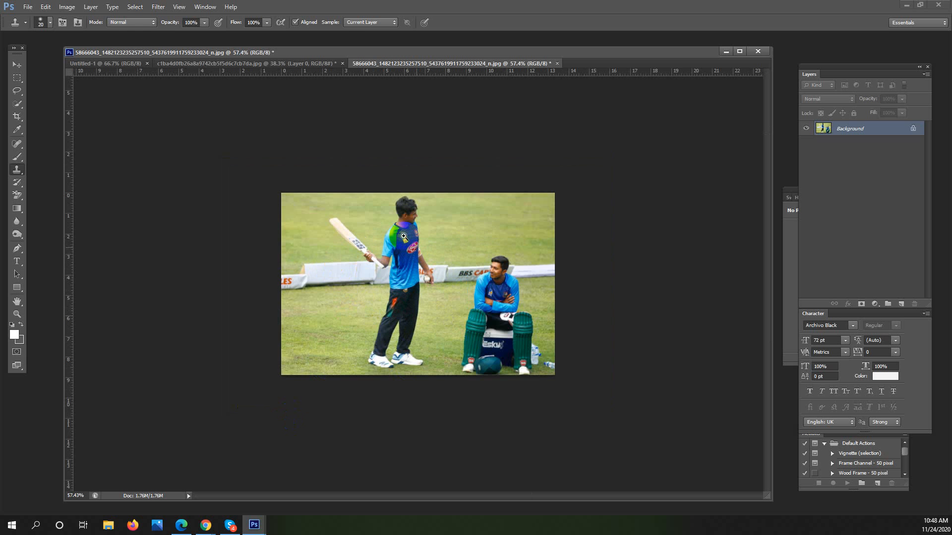
# Set the Clone Stamp size to 16 px and cover the small chest logo above the Lifebuoy badge with nearby shirt fabric
pyautogui.moveTo(409, 238)
pyautogui.mouseDown()
pyautogui.moveTo(491, 257)
pyautogui.moveTo(482, 258)
pyautogui.mouseUp()
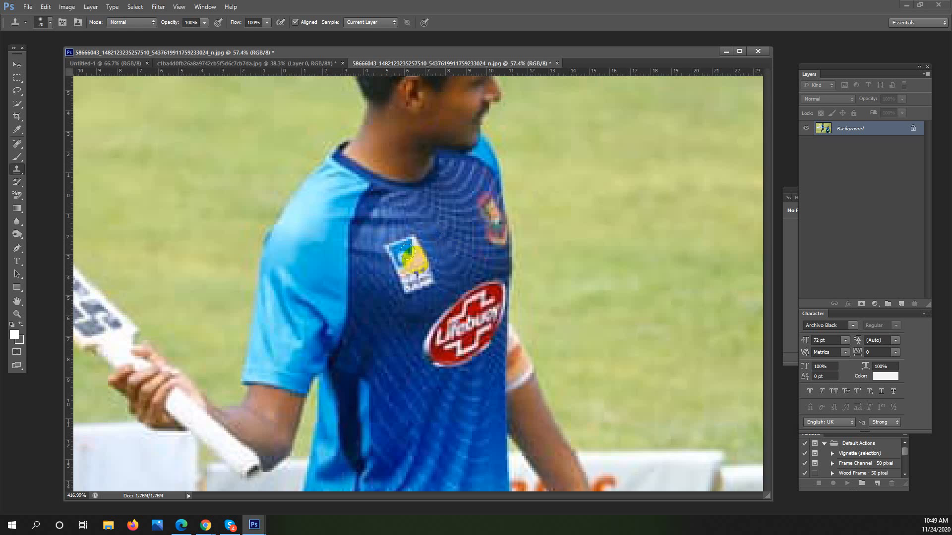
pyautogui.rightClick(456, 250)
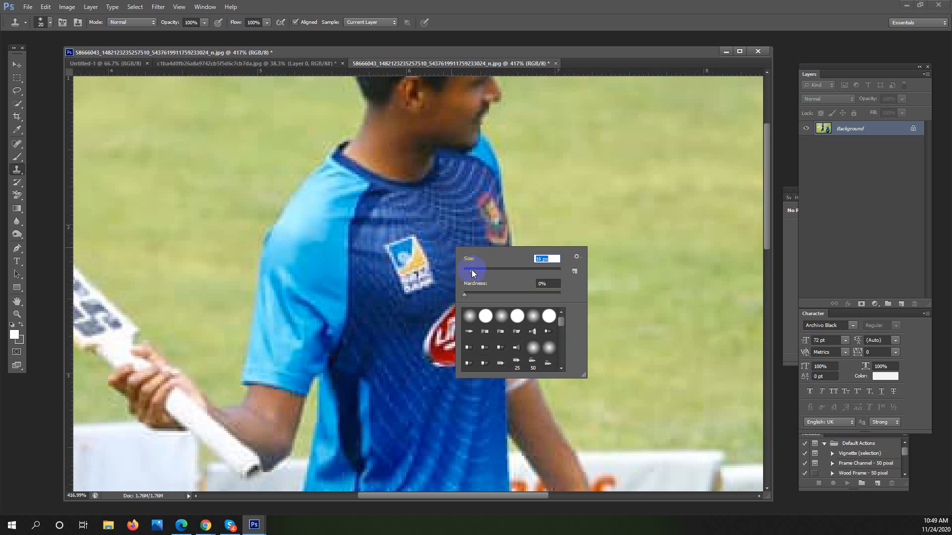
pyautogui.keyDown('alt'); pyautogui.click(438, 229); pyautogui.keyUp('alt')
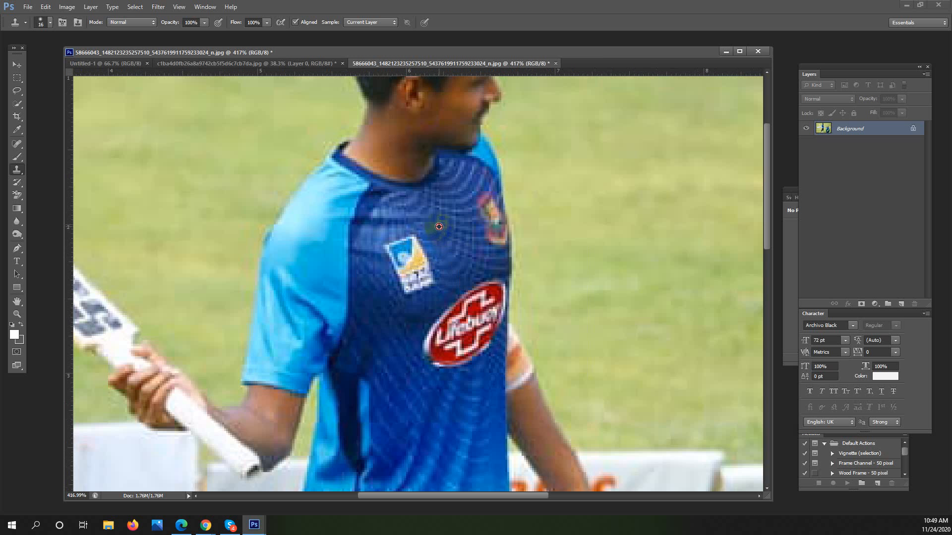
pyautogui.moveTo(416, 246)
pyautogui.mouseDown()
pyautogui.moveTo(433, 279)
pyautogui.moveTo(407, 243)
pyautogui.moveTo(426, 275)
pyautogui.moveTo(410, 300)
pyautogui.moveTo(375, 271)
pyautogui.moveTo(391, 249)
pyautogui.moveTo(406, 286)
pyautogui.mouseUp()
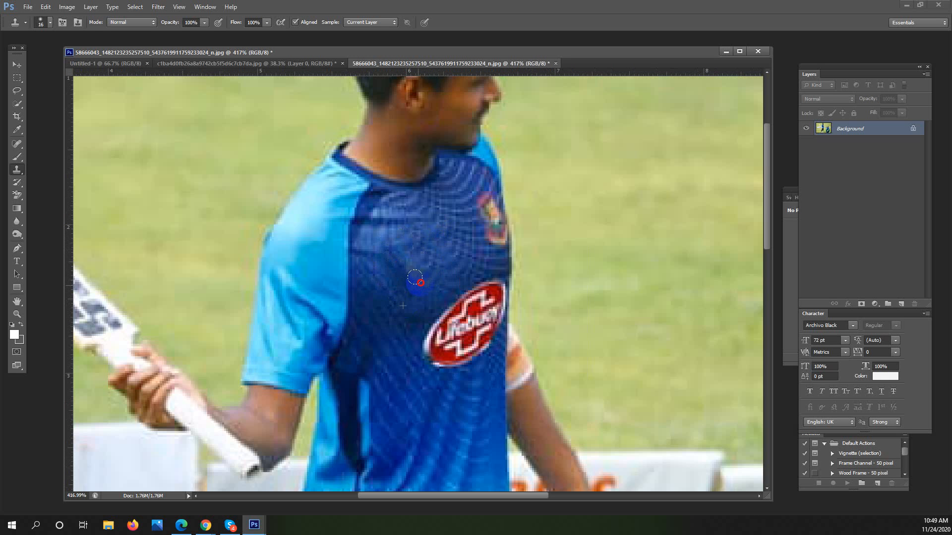
# Set the Clone Stamp size to 12 px and remove the round crest at the waist of the standing player's trousers
pyautogui.hotkey('ctrl', '0')
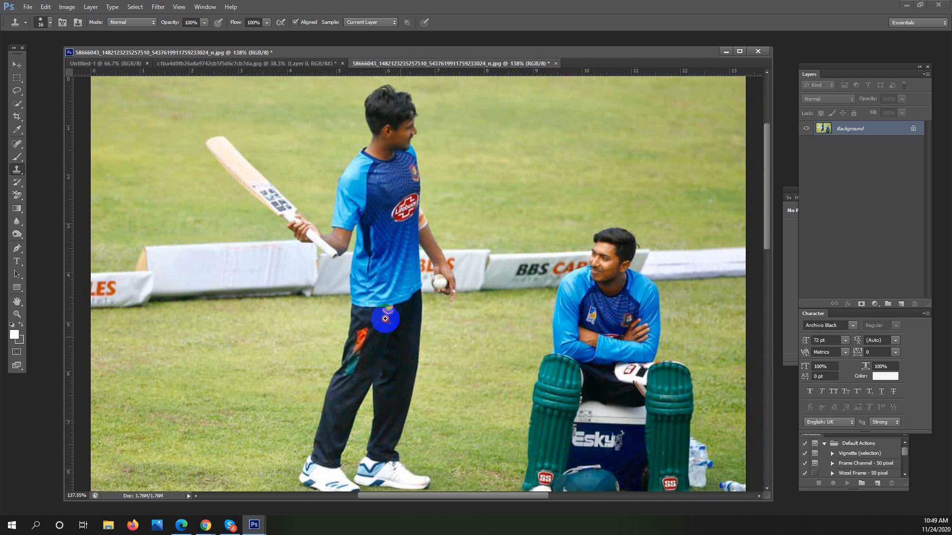
pyautogui.moveTo(385, 319); pyautogui.dragTo(430, 316)
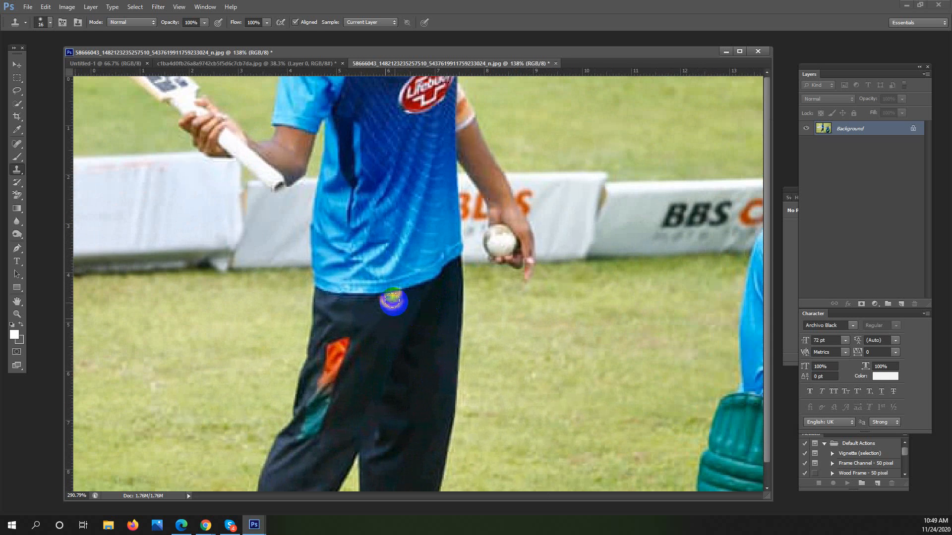
pyautogui.rightClick(393, 302)
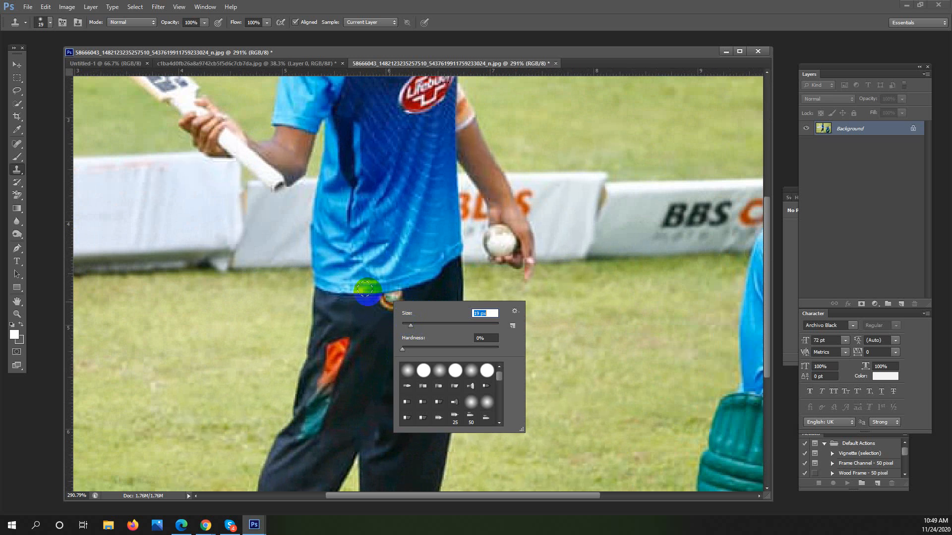
pyautogui.moveTo(408, 325); pyautogui.dragTo(407, 325)
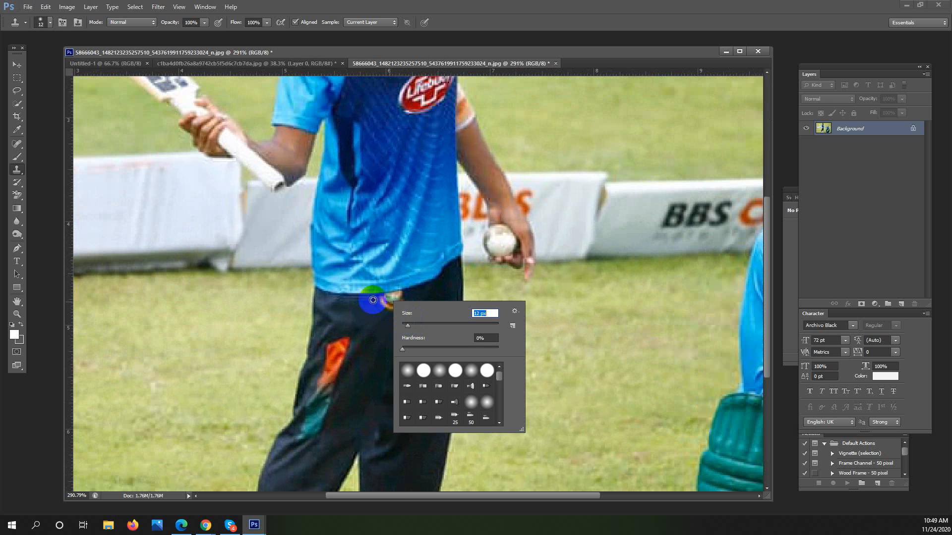
pyautogui.keyDown('alt'); pyautogui.click(368, 293); pyautogui.keyUp('alt')
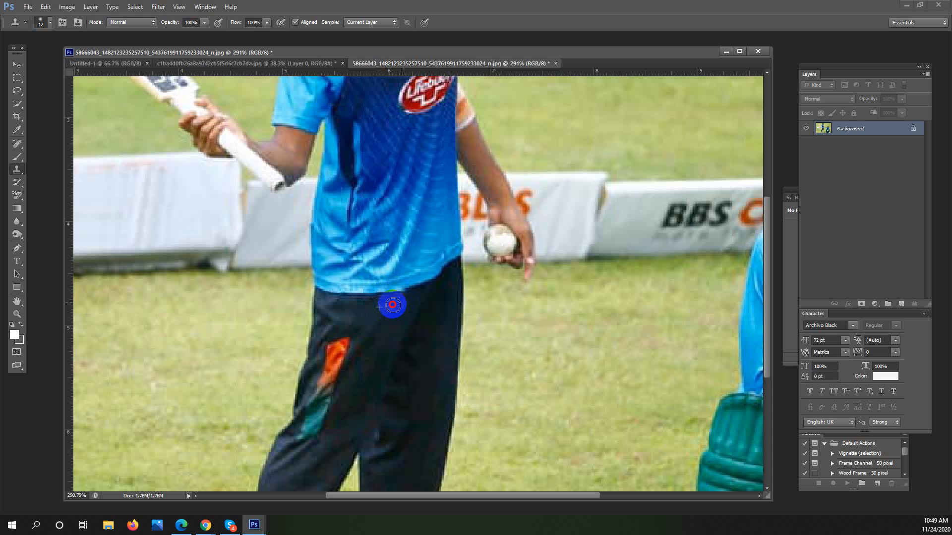
pyautogui.moveTo(393, 305)
pyautogui.mouseDown()
pyautogui.moveTo(385, 309)
pyautogui.moveTo(404, 249)
pyautogui.moveTo(279, 267)
pyautogui.mouseUp()
# Remove the SS logo from the cricket bat by cloning plain wood sampled from the blade above it
pyautogui.moveTo(382, 267); pyautogui.dragTo(493, 231)
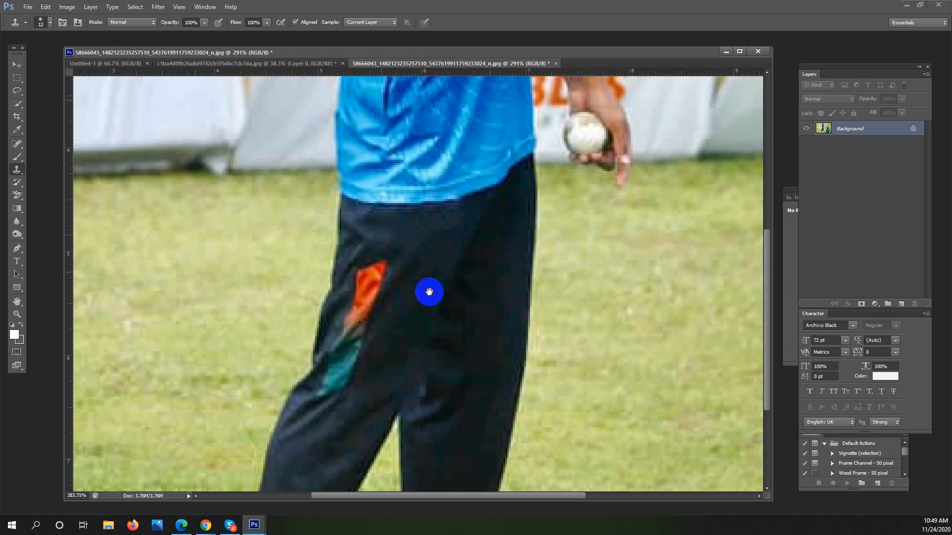
pyautogui.moveTo(450, 301); pyautogui.dragTo(387, 285)
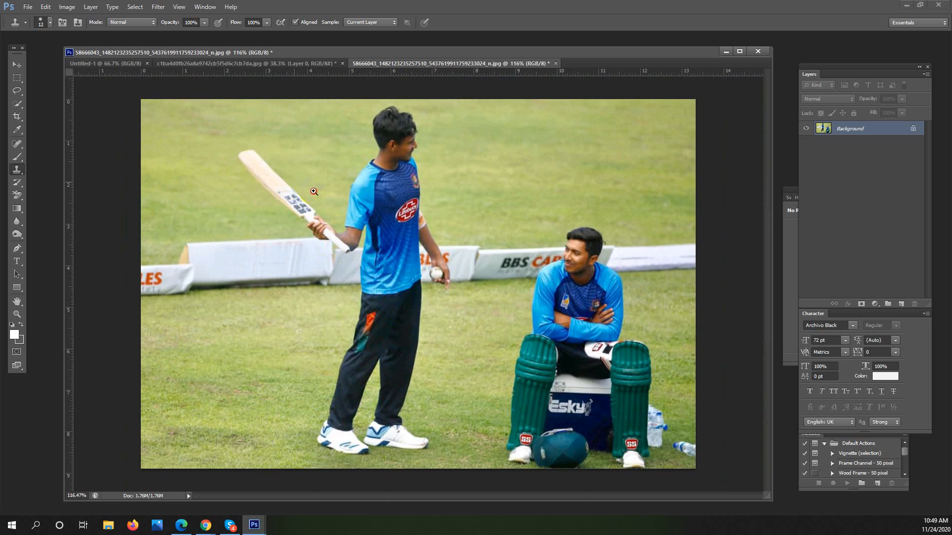
pyautogui.moveTo(314, 191)
pyautogui.mouseDown()
pyautogui.moveTo(353, 202)
pyautogui.moveTo(304, 198)
pyautogui.mouseUp()
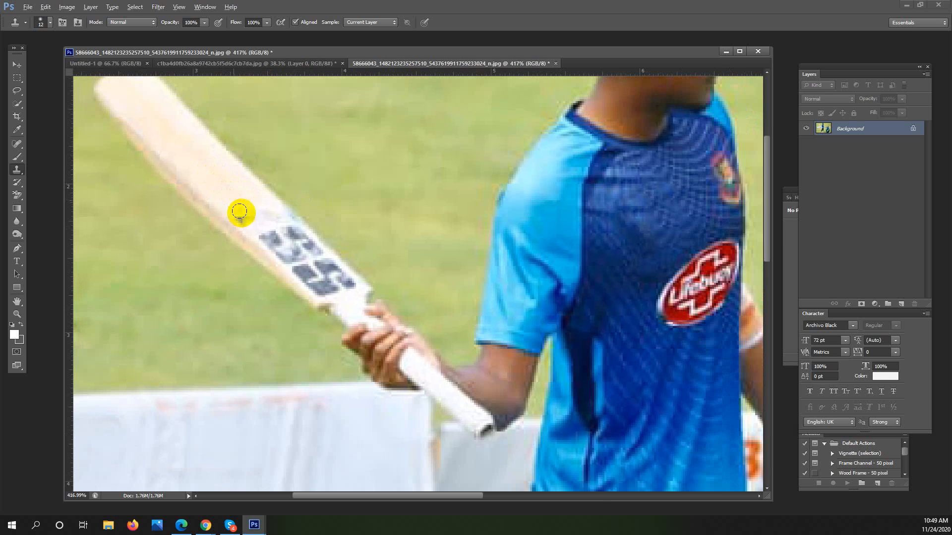
pyautogui.moveTo(251, 219)
pyautogui.mouseDown()
pyautogui.moveTo(276, 222)
pyautogui.moveTo(287, 235)
pyautogui.moveTo(282, 249)
pyautogui.moveTo(297, 255)
pyautogui.moveTo(294, 231)
pyautogui.moveTo(307, 246)
pyautogui.moveTo(315, 271)
pyautogui.mouseUp()
pyautogui.keyDown('alt'); pyautogui.click(236, 196); pyautogui.keyUp('alt')
pyautogui.keyDown('alt'); pyautogui.click(269, 212); pyautogui.keyUp('alt')
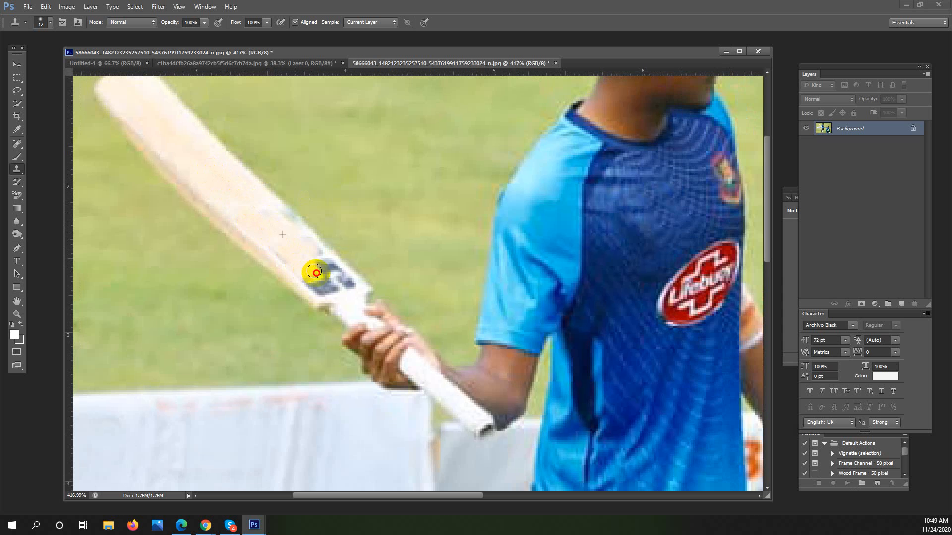
pyautogui.keyDown('alt'); pyautogui.click(256, 204); pyautogui.keyUp('alt')
pyautogui.moveTo(261, 218)
pyautogui.mouseDown()
pyautogui.moveTo(342, 283)
pyautogui.moveTo(313, 250)
pyautogui.mouseUp()
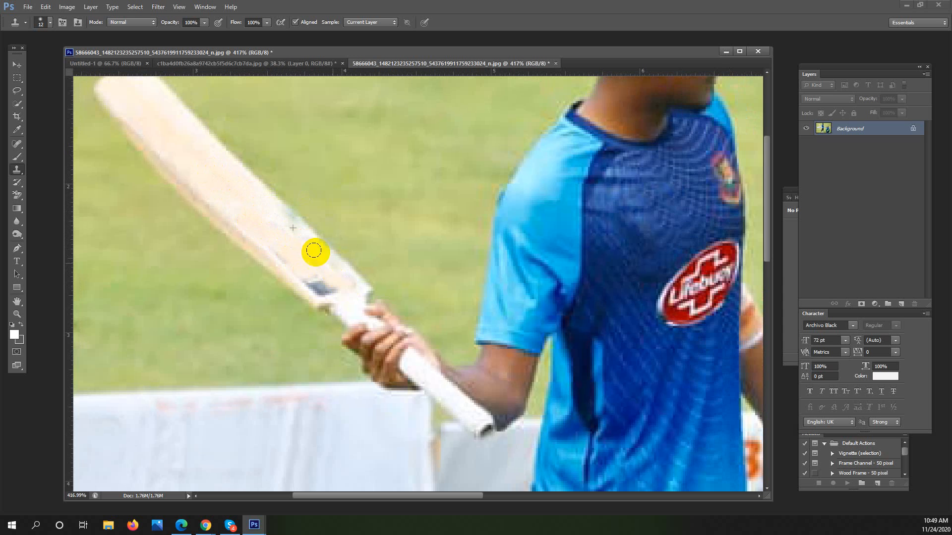
pyautogui.keyDown('alt'); pyautogui.click(268, 231); pyautogui.keyUp('alt')
pyautogui.moveTo(312, 297)
pyautogui.mouseDown()
pyautogui.moveTo(334, 285)
pyautogui.moveTo(277, 249)
pyautogui.moveTo(295, 254)
pyautogui.mouseUp()
pyautogui.keyDown('alt'); pyautogui.click(266, 231); pyautogui.keyUp('alt')
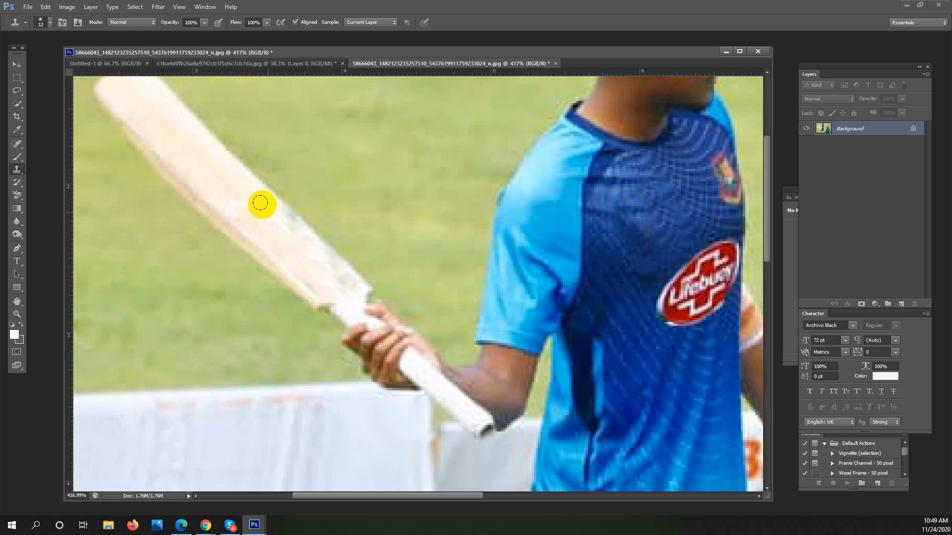
# Clone green pad texture over the red SS badge on the seated player's leg pad beside the helmet
pyautogui.scroll(-10, 308, 261)
pyautogui.scroll(3, 238, 234)
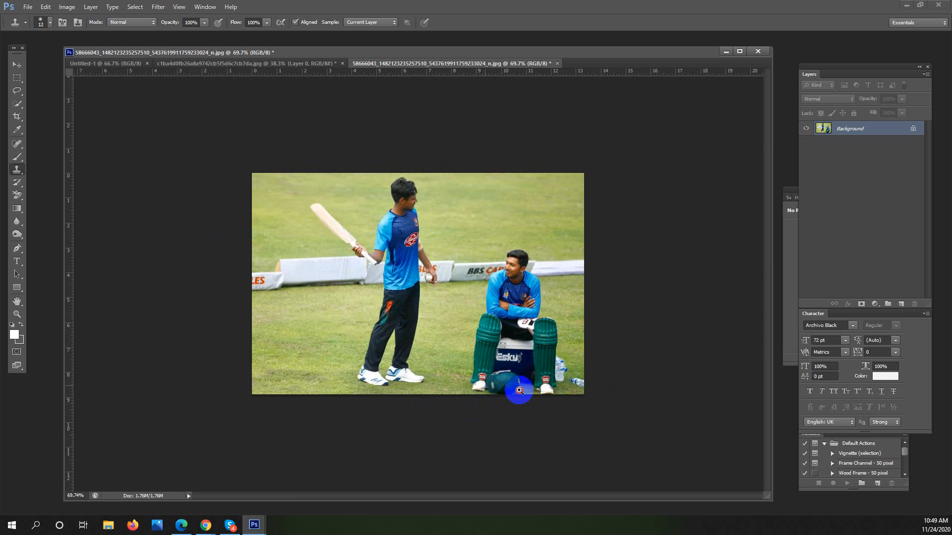
pyautogui.scroll(8, 519, 391)
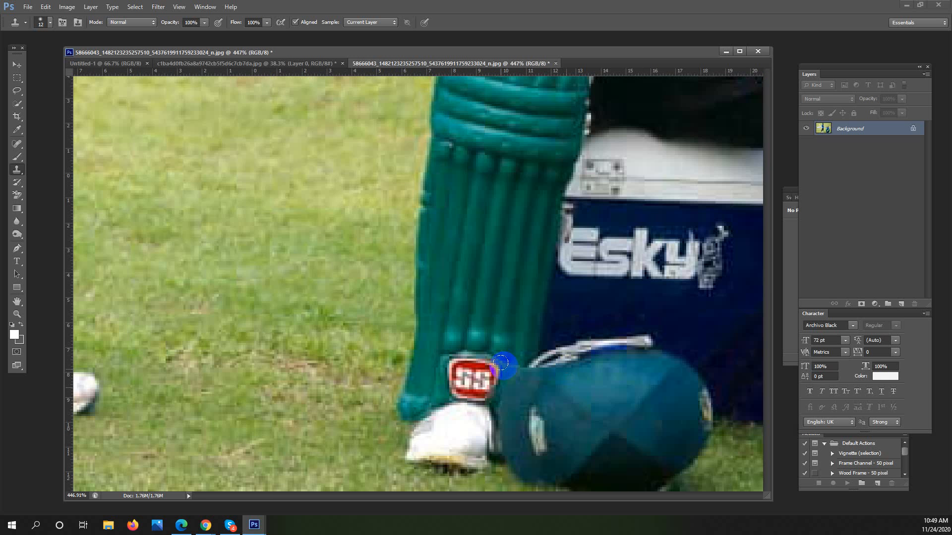
pyautogui.moveTo(452, 382)
pyautogui.mouseDown()
pyautogui.moveTo(454, 370)
pyautogui.moveTo(456, 392)
pyautogui.mouseUp()
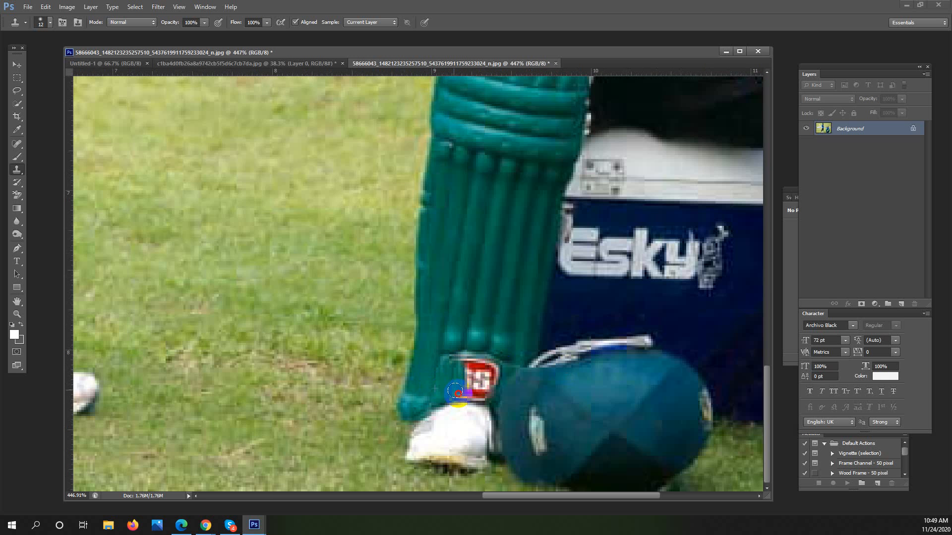
pyautogui.moveTo(462, 356)
pyautogui.mouseDown()
pyautogui.moveTo(449, 366)
pyautogui.moveTo(476, 362)
pyautogui.moveTo(483, 373)
pyautogui.mouseUp()
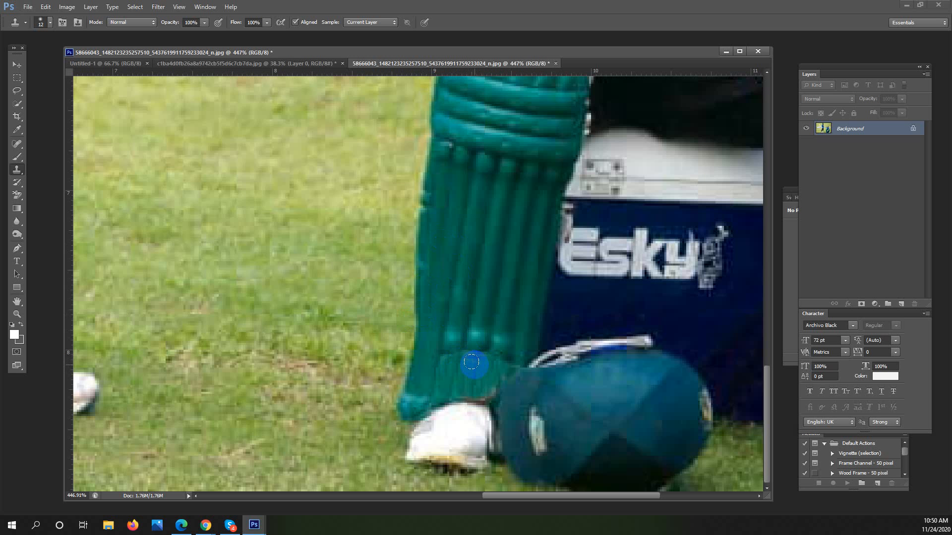
# Set the Clone Stamp size to 15 px and cover the Esky lettering on the cooler with plain dark blue
pyautogui.moveTo(451, 336); pyautogui.dragTo(238, 322)
pyautogui.moveTo(467, 302)
pyautogui.mouseDown()
pyautogui.moveTo(484, 365)
pyautogui.moveTo(497, 382)
pyautogui.moveTo(512, 370)
pyautogui.mouseUp()
pyautogui.rightClick(412, 369)
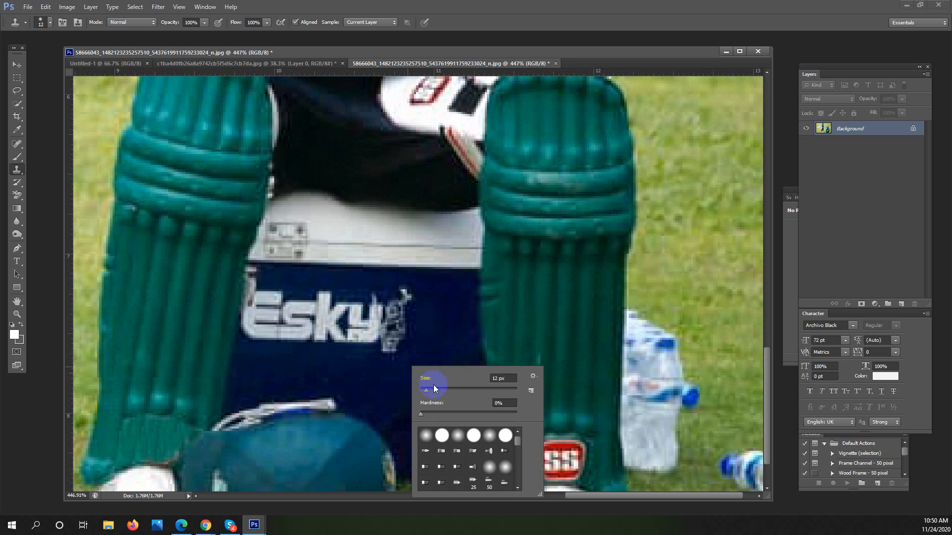
pyautogui.moveTo(428, 388); pyautogui.dragTo(428, 388)
pyautogui.keyDown('alt'); pyautogui.click(391, 377); pyautogui.keyUp('alt')
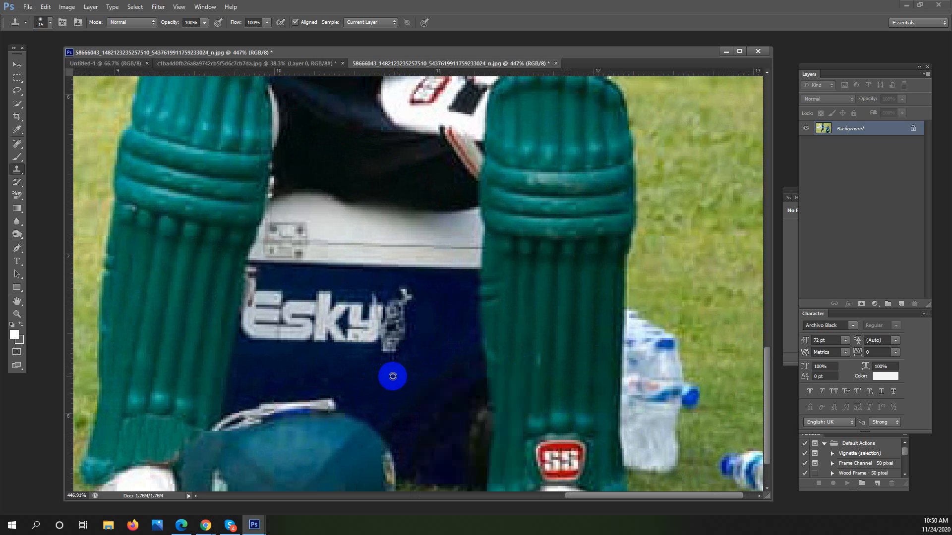
pyautogui.moveTo(385, 357)
pyautogui.mouseDown()
pyautogui.moveTo(395, 346)
pyautogui.moveTo(251, 332)
pyautogui.moveTo(379, 333)
pyautogui.moveTo(410, 323)
pyautogui.moveTo(379, 349)
pyautogui.moveTo(386, 364)
pyautogui.moveTo(384, 321)
pyautogui.moveTo(403, 302)
pyautogui.moveTo(392, 367)
pyautogui.moveTo(385, 304)
pyautogui.moveTo(340, 315)
pyautogui.moveTo(382, 341)
pyautogui.moveTo(322, 310)
pyautogui.moveTo(314, 331)
pyautogui.moveTo(304, 310)
pyautogui.moveTo(304, 364)
pyautogui.moveTo(288, 299)
pyautogui.moveTo(273, 314)
pyautogui.moveTo(300, 340)
pyautogui.moveTo(262, 277)
pyautogui.moveTo(253, 325)
pyautogui.moveTo(314, 314)
pyautogui.moveTo(365, 348)
pyautogui.moveTo(376, 285)
pyautogui.moveTo(360, 301)
pyautogui.mouseUp()
pyautogui.moveTo(268, 332)
pyautogui.mouseDown()
pyautogui.moveTo(293, 295)
pyautogui.moveTo(261, 308)
pyautogui.moveTo(264, 299)
pyautogui.mouseUp()
pyautogui.moveTo(371, 319); pyautogui.dragTo(329, 310)
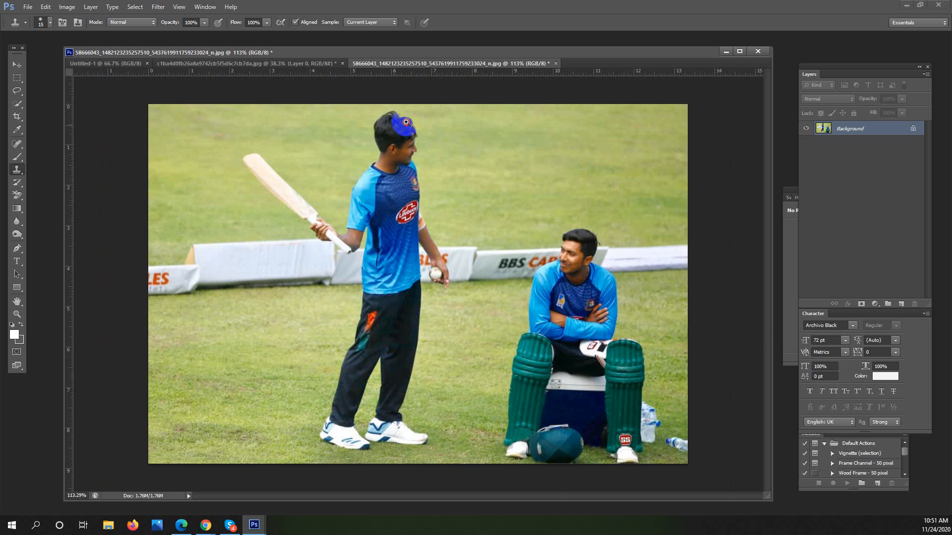
# Clone the standing player's hair upward to add height and volume, and toggle the stroke to compare it with the original
pyautogui.scroll(4, 434, 167)
pyautogui.scroll(2, 460, 137)
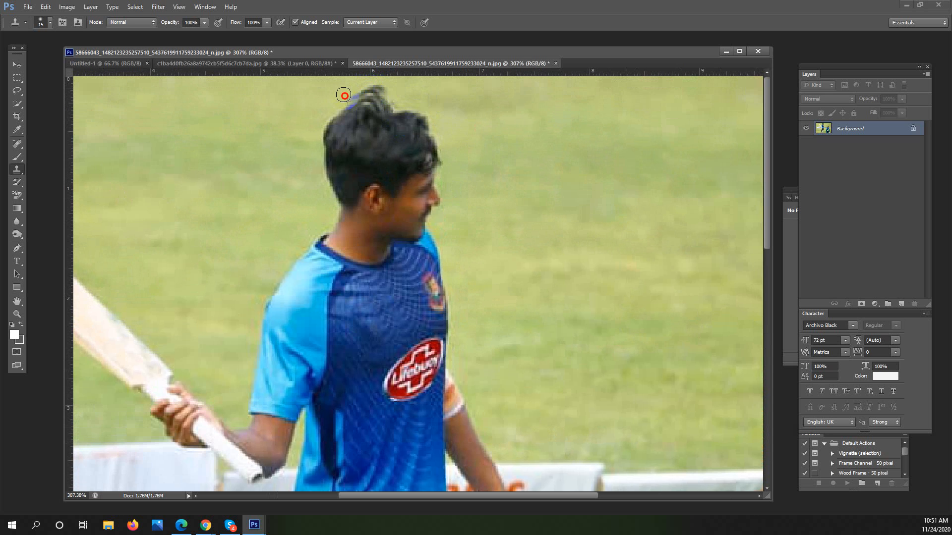
pyautogui.moveTo(381, 90)
pyautogui.mouseDown()
pyautogui.moveTo(410, 98)
pyautogui.moveTo(408, 112)
pyautogui.moveTo(429, 134)
pyautogui.mouseUp()
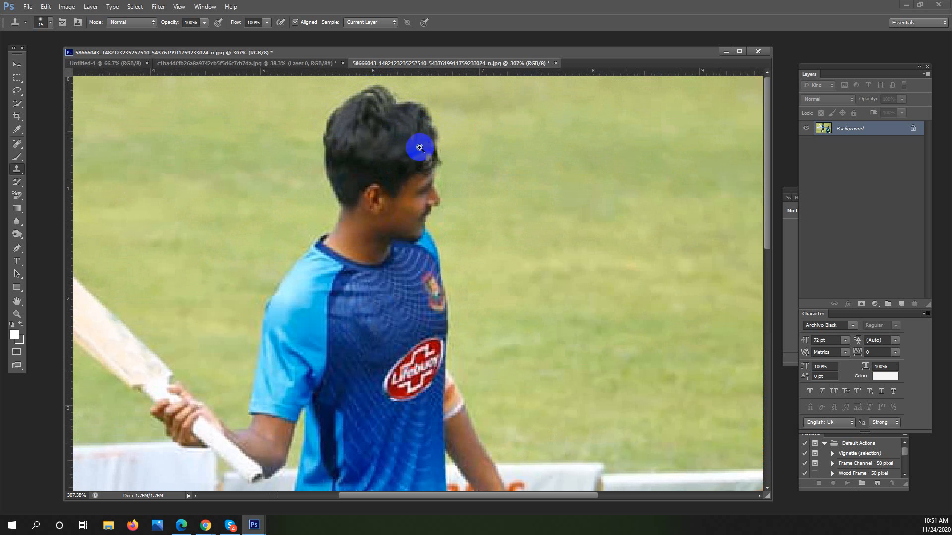
pyautogui.hotkey('ctrl', 'z')
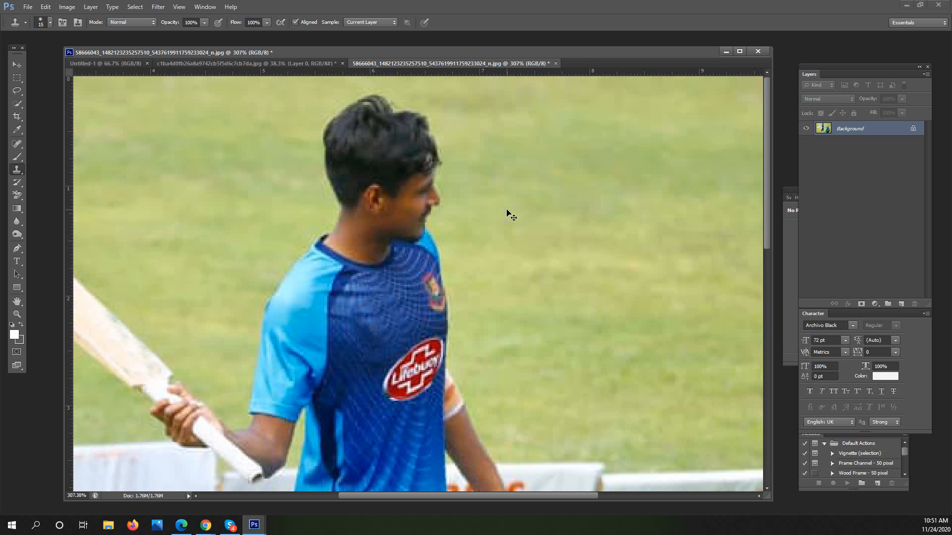
# Set the Clone Stamp size to 20 px and extend the seated player's hair upward and around the back of his head
pyautogui.scroll(-6, 525, 217)
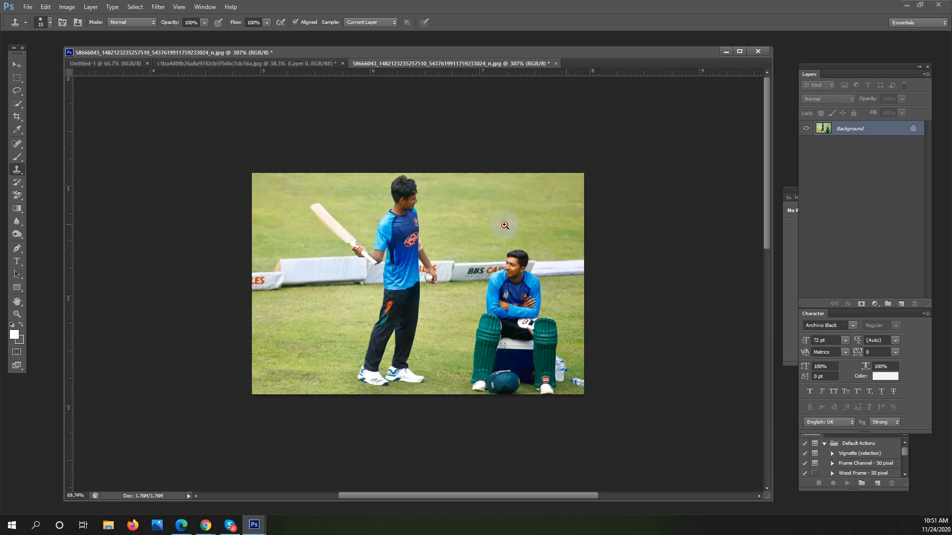
pyautogui.scroll(5, 529, 238)
pyautogui.rightClick(531, 233)
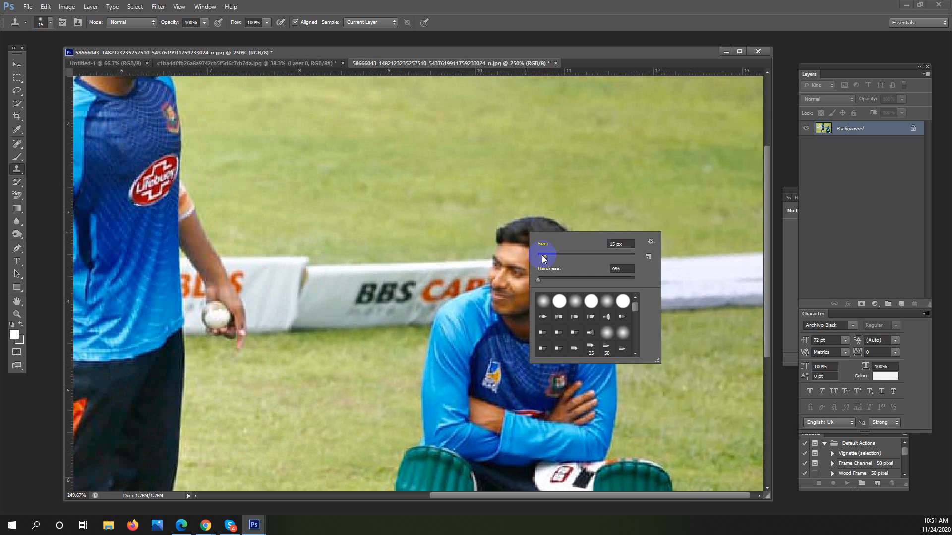
pyautogui.click(547, 258)
pyautogui.keyDown('alt'); pyautogui.click(495, 232); pyautogui.keyUp('alt')
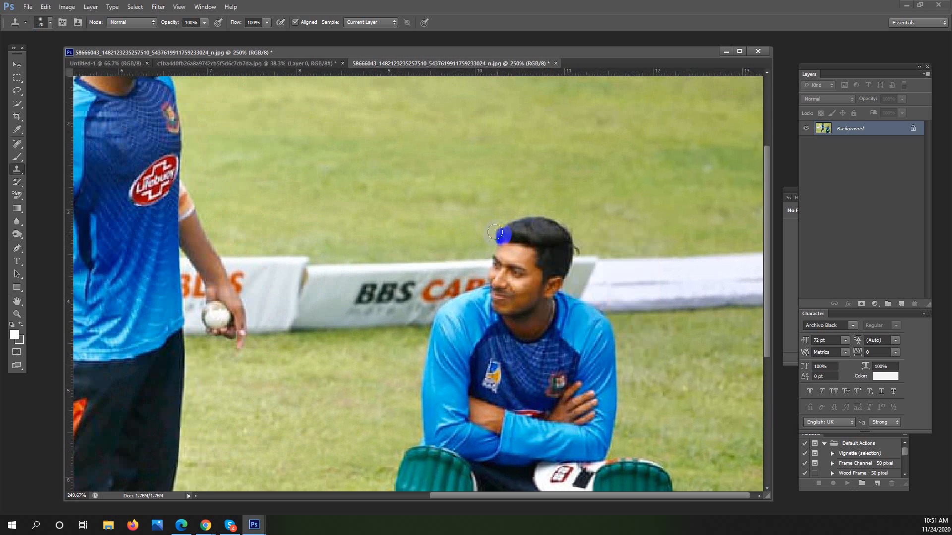
pyautogui.moveTo(496, 224)
pyautogui.mouseDown()
pyautogui.moveTo(528, 210)
pyautogui.moveTo(558, 218)
pyautogui.moveTo(573, 250)
pyautogui.mouseUp()
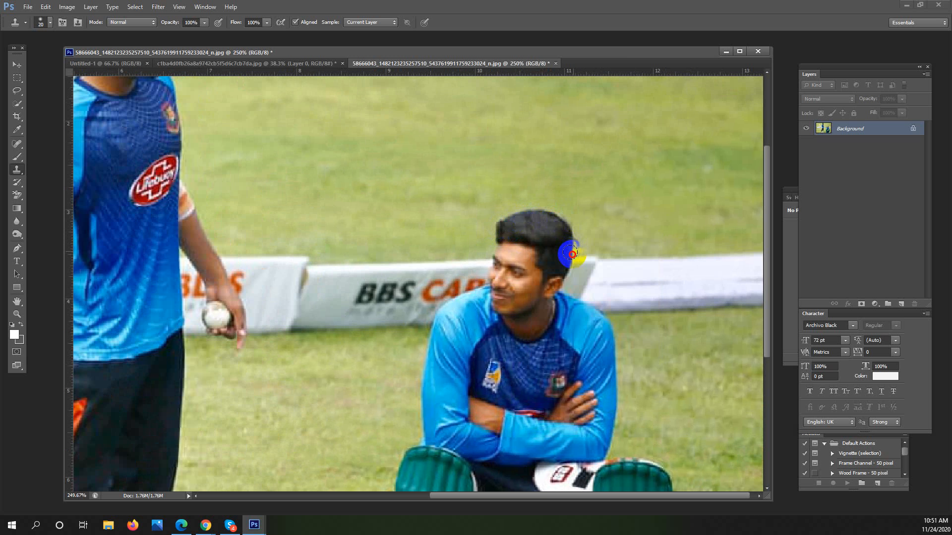
# Toggle the seated player's hair stroke off and on to compare the photo before and after the retouch
pyautogui.scroll(-4, 572, 254)
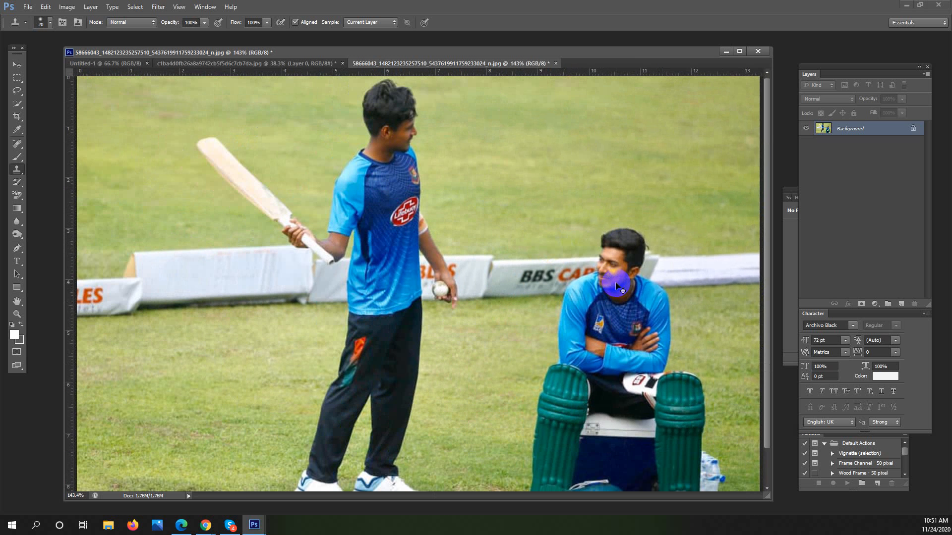
pyautogui.hotkey('ctrl', 'z')
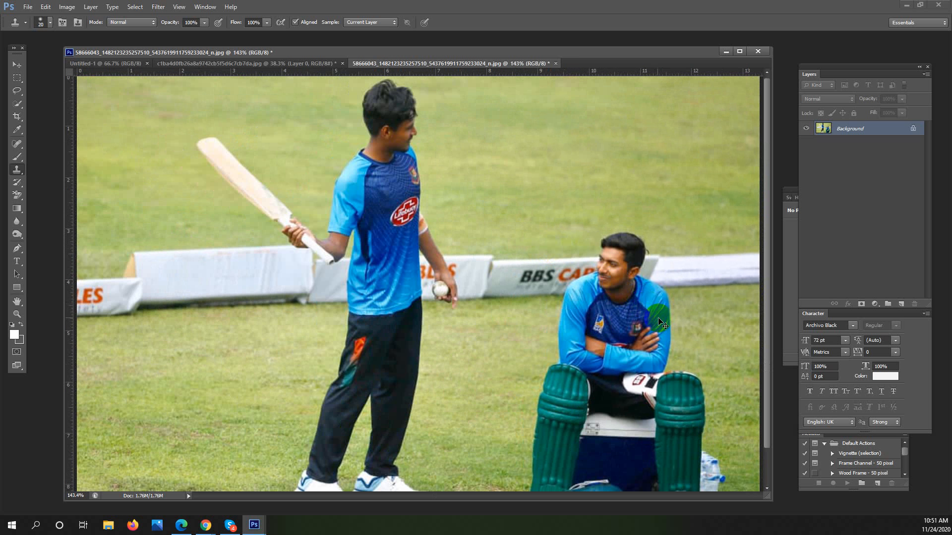
pyautogui.hotkey('ctrl', 'z')
pyautogui.moveTo(660, 320); pyautogui.dragTo(637, 317)
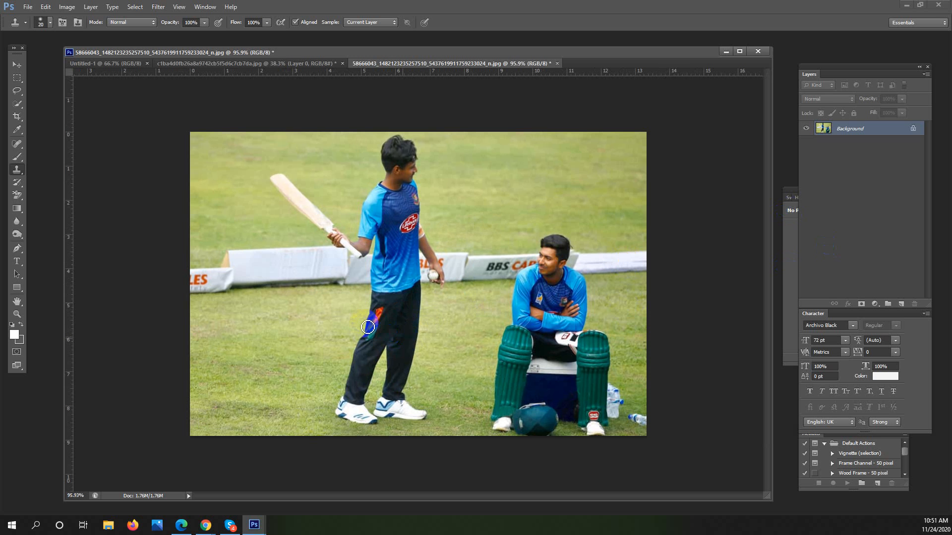
# Set the Clone Stamp size to 36 px and clone grass over the blade of the standing player's bat
pyautogui.moveTo(407, 274); pyautogui.dragTo(391, 261)
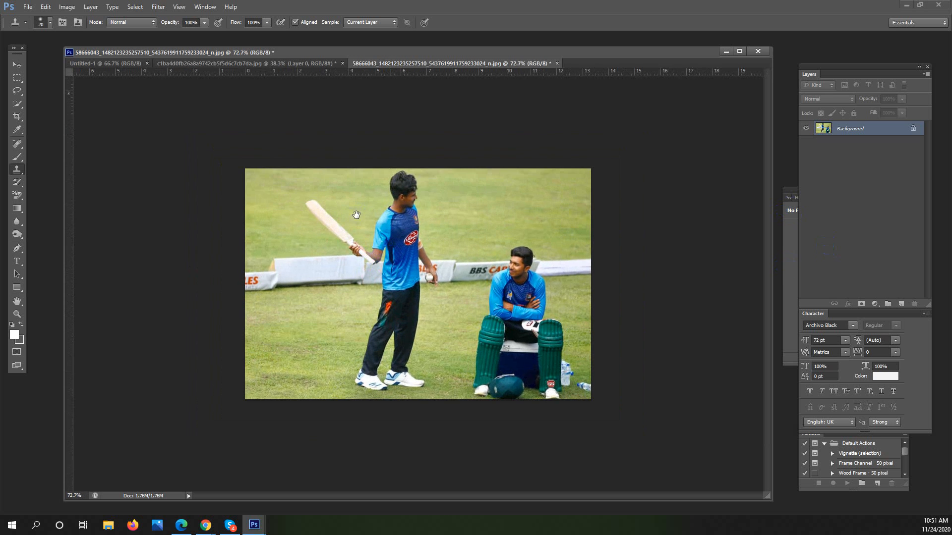
pyautogui.moveTo(357, 213); pyautogui.dragTo(401, 217)
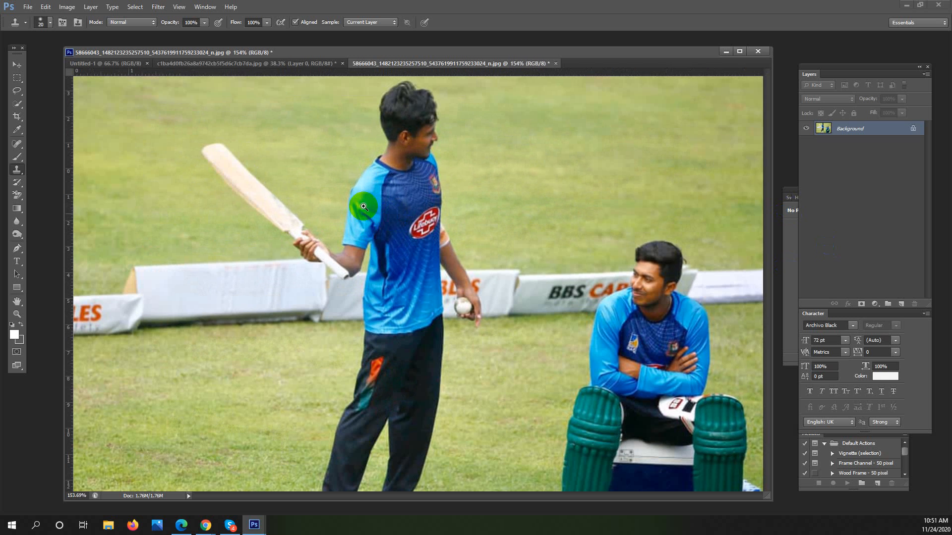
pyautogui.rightClick(183, 189)
pyautogui.keyDown('alt'); pyautogui.click(165, 163); pyautogui.keyUp('alt')
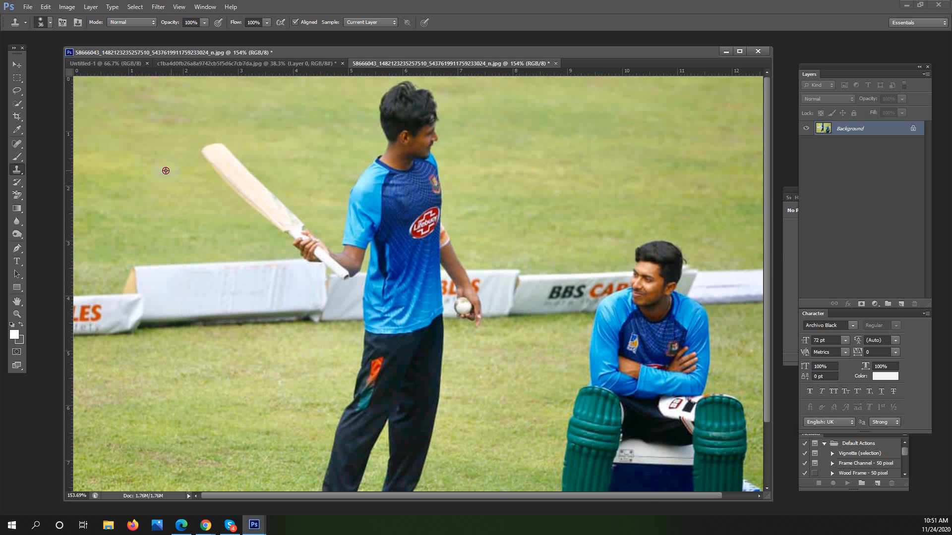
pyautogui.moveTo(206, 156)
pyautogui.mouseDown()
pyautogui.moveTo(216, 138)
pyautogui.moveTo(205, 158)
pyautogui.moveTo(240, 164)
pyautogui.moveTo(202, 166)
pyautogui.moveTo(242, 180)
pyautogui.moveTo(240, 171)
pyautogui.moveTo(220, 183)
pyautogui.moveTo(268, 182)
pyautogui.moveTo(264, 200)
pyautogui.moveTo(281, 202)
pyautogui.moveTo(259, 203)
pyautogui.moveTo(286, 219)
pyautogui.mouseUp()
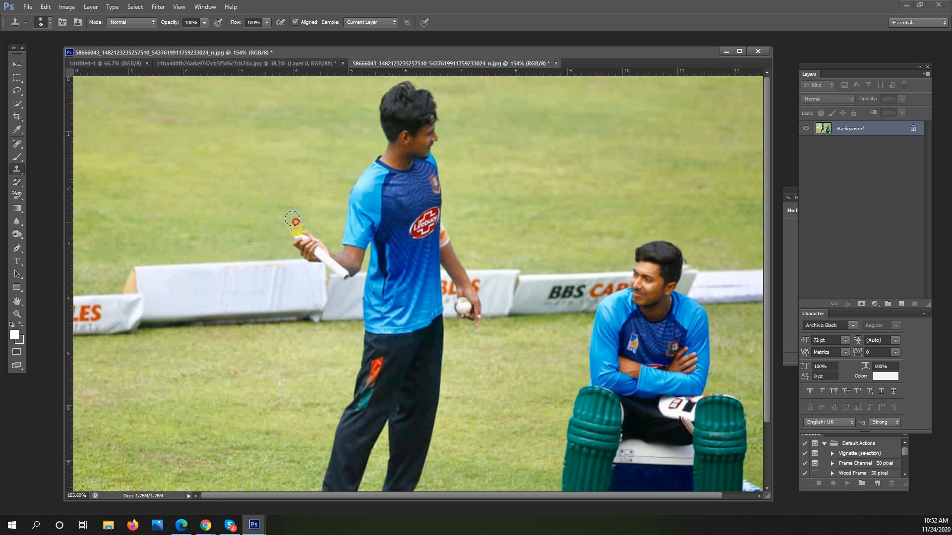
# Set the Clone Stamp size to 75 px and clone nearby grass over the standing player's shoes
pyautogui.scroll(-4, 476, 189)
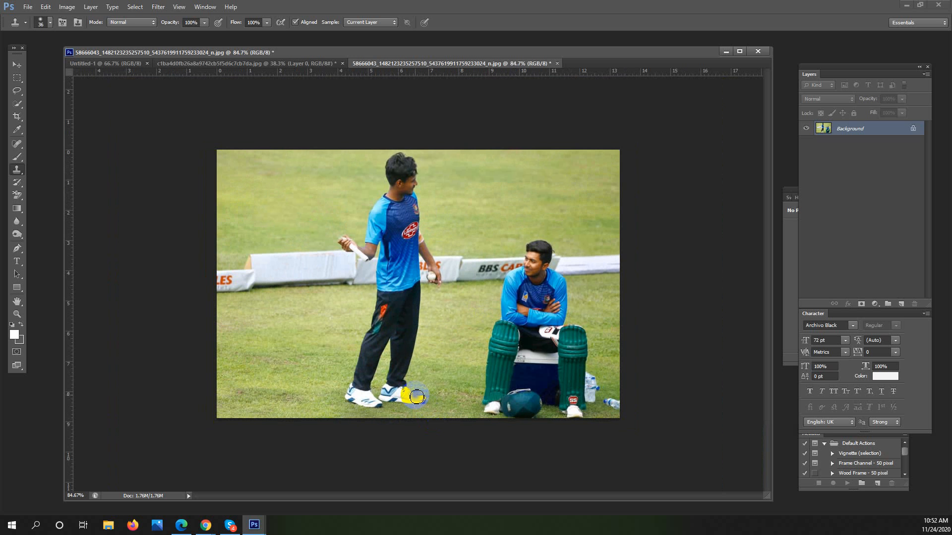
pyautogui.rightClick(367, 273)
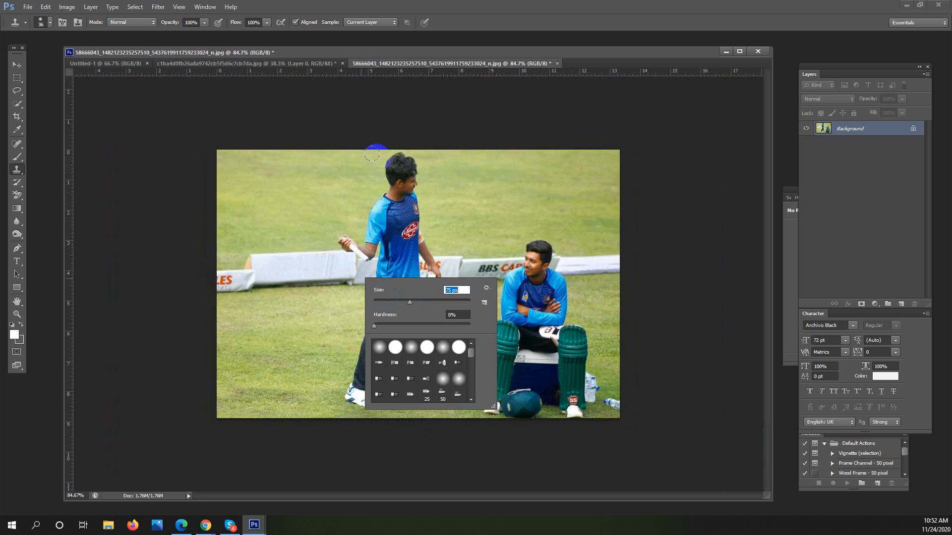
pyautogui.click(377, 56)
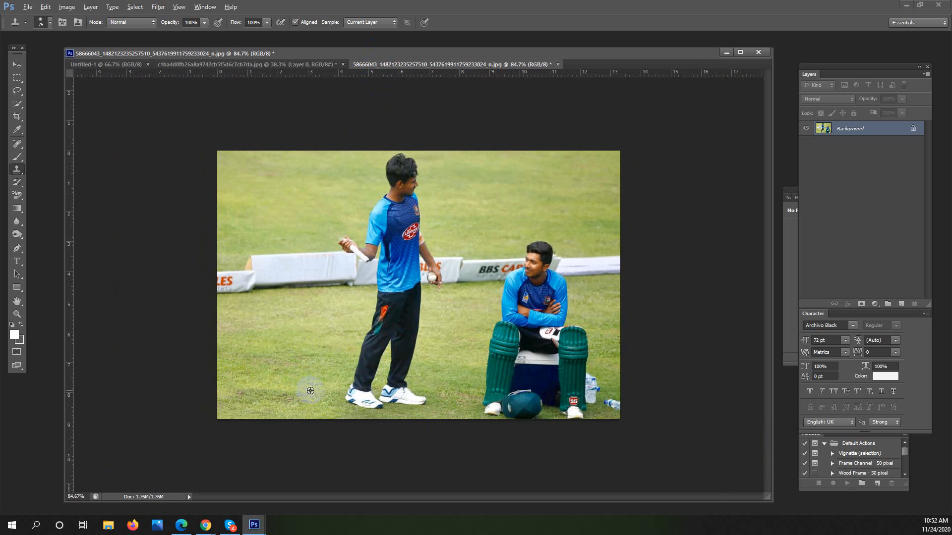
pyautogui.moveTo(324, 390)
pyautogui.mouseDown()
pyautogui.moveTo(361, 393)
pyautogui.moveTo(365, 403)
pyautogui.moveTo(439, 395)
pyautogui.moveTo(426, 400)
pyautogui.mouseUp()
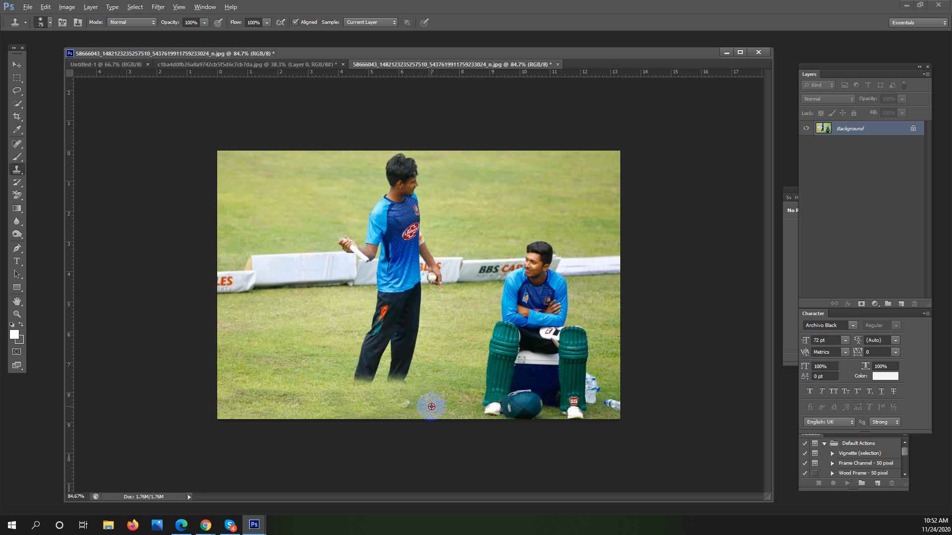
# Clone grass over the standing player's legs from the ankles up to the waist, resampling clean grass beside them
pyautogui.moveTo(345, 372); pyautogui.dragTo(392, 350)
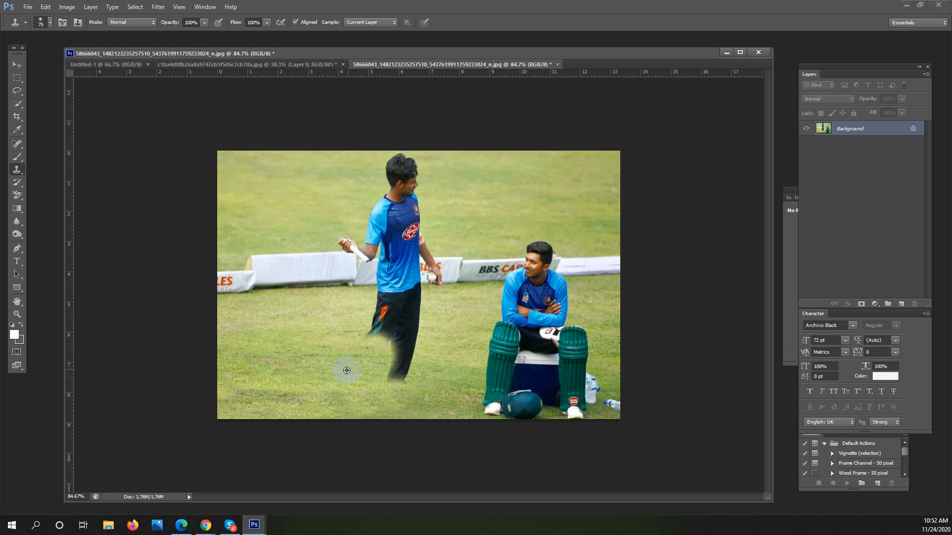
pyautogui.moveTo(436, 373)
pyautogui.mouseDown()
pyautogui.moveTo(407, 375)
pyautogui.moveTo(398, 362)
pyautogui.moveTo(438, 363)
pyautogui.mouseUp()
pyautogui.moveTo(376, 374)
pyautogui.mouseDown()
pyautogui.moveTo(382, 341)
pyautogui.moveTo(360, 333)
pyautogui.moveTo(391, 327)
pyautogui.moveTo(373, 333)
pyautogui.moveTo(412, 340)
pyautogui.mouseUp()
pyautogui.click(457, 340)
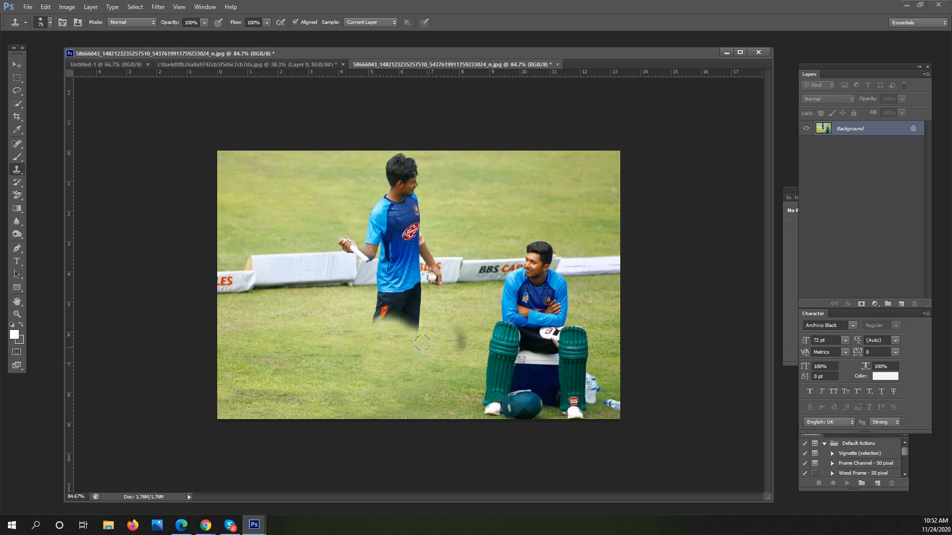
pyautogui.keyDown('alt'); pyautogui.click(451, 373); pyautogui.keyUp('alt')
pyautogui.moveTo(430, 317)
pyautogui.mouseDown()
pyautogui.moveTo(394, 323)
pyautogui.moveTo(386, 312)
pyautogui.moveTo(397, 314)
pyautogui.moveTo(366, 309)
pyautogui.moveTo(412, 315)
pyautogui.moveTo(411, 304)
pyautogui.mouseUp()
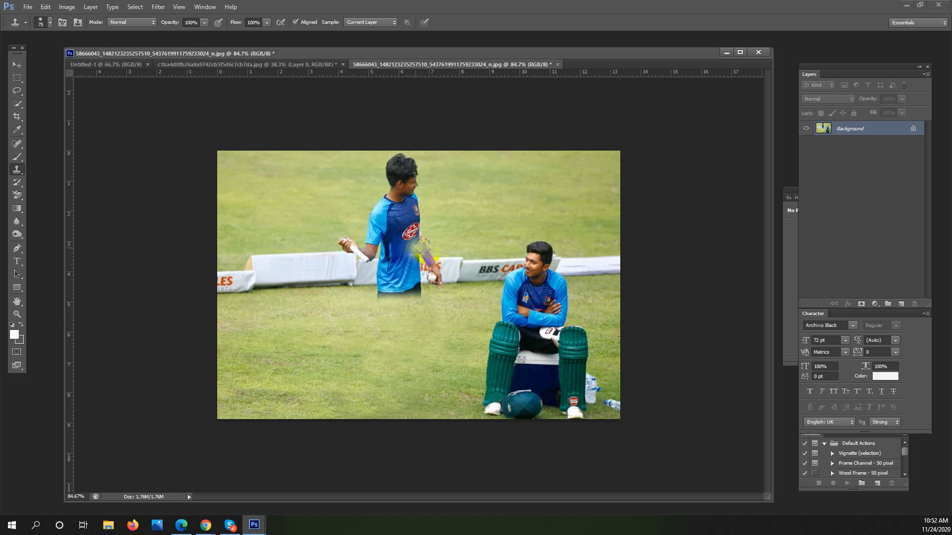
# Set the Clone Stamp size to 39 px and clone the white fence over the player's lower shirt and hanging arm with the ball
pyautogui.rightClick(468, 227)
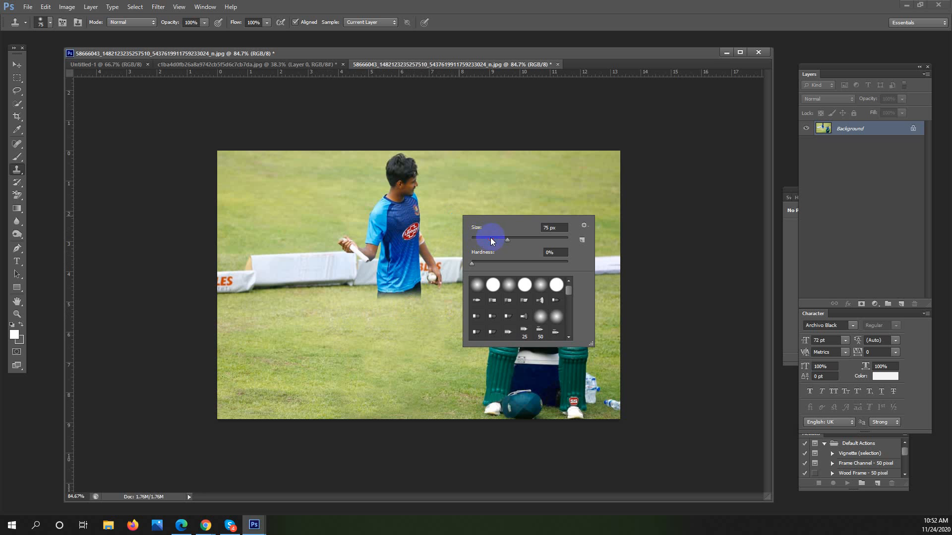
pyautogui.keyDown('alt'); pyautogui.click(452, 258); pyautogui.keyUp('alt')
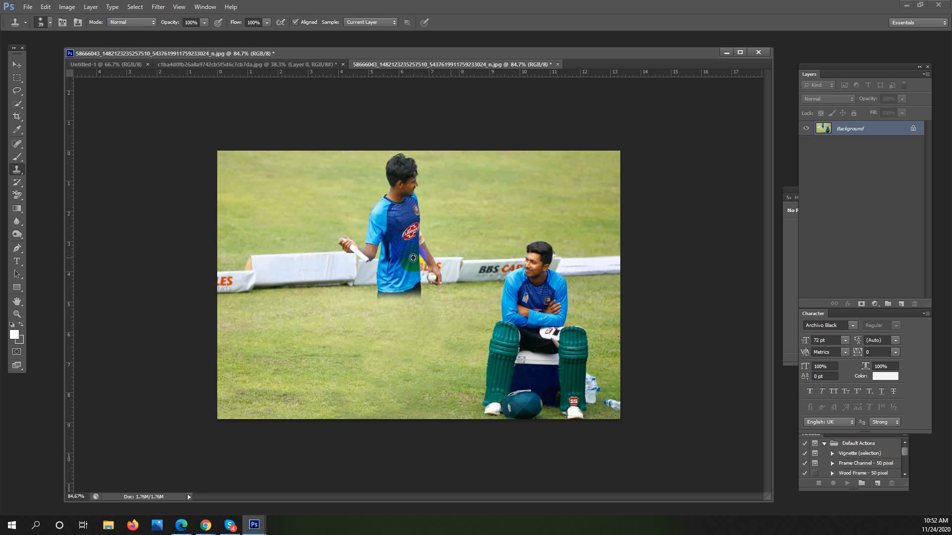
pyautogui.click(420, 259)
pyautogui.moveTo(417, 259)
pyautogui.mouseDown()
pyautogui.moveTo(410, 260)
pyautogui.moveTo(417, 286)
pyautogui.moveTo(411, 258)
pyautogui.moveTo(404, 293)
pyautogui.mouseUp()
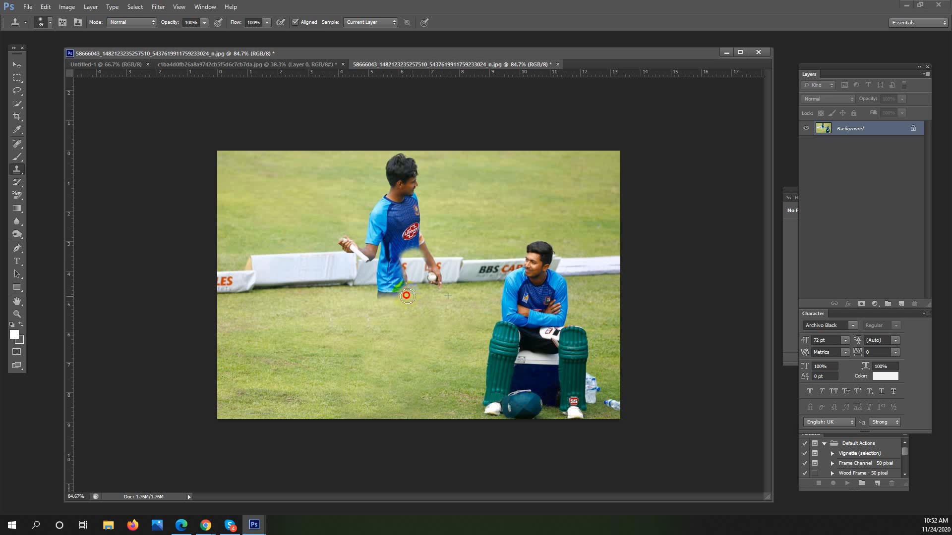
pyautogui.keyDown('alt'); pyautogui.click(450, 258); pyautogui.keyUp('alt')
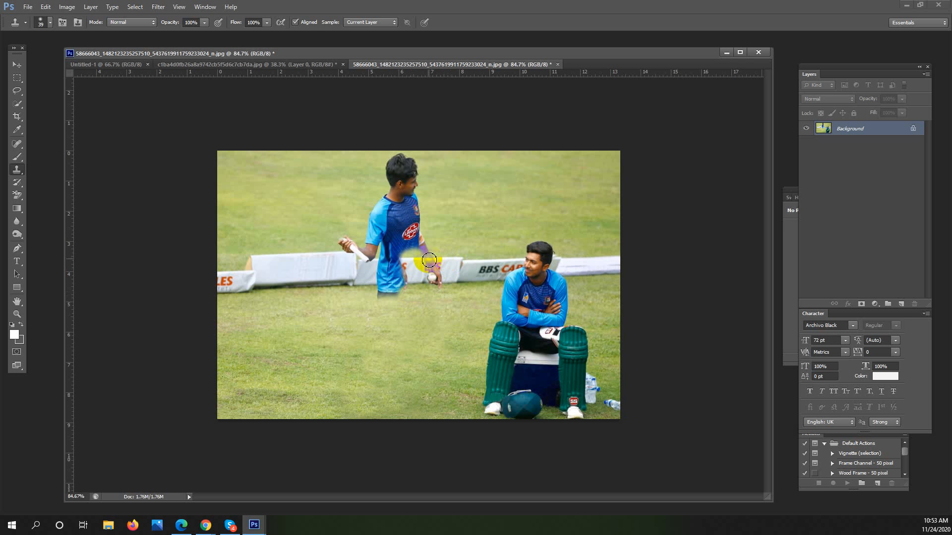
pyautogui.moveTo(427, 262); pyautogui.dragTo(432, 275)
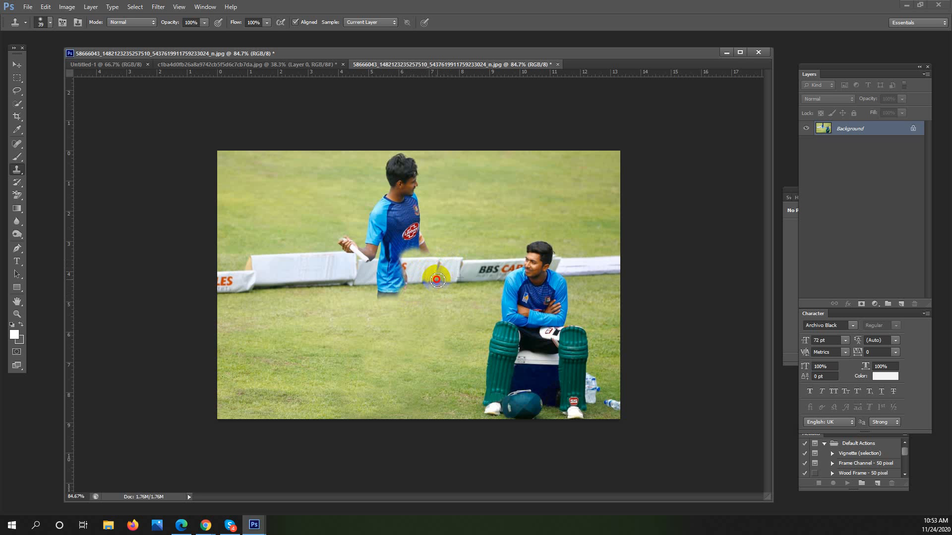
# Clone grass and fence over the rest of the lower shirt, then grass over the player's chest and face
pyautogui.keyDown('alt'); pyautogui.click(456, 242); pyautogui.keyUp('alt')
pyautogui.moveTo(431, 252)
pyautogui.mouseDown()
pyautogui.moveTo(408, 165)
pyautogui.moveTo(413, 182)
pyautogui.moveTo(423, 172)
pyautogui.moveTo(429, 216)
pyautogui.moveTo(400, 260)
pyautogui.moveTo(403, 280)
pyautogui.moveTo(385, 282)
pyautogui.moveTo(385, 263)
pyautogui.moveTo(377, 272)
pyautogui.moveTo(381, 280)
pyautogui.moveTo(420, 271)
pyautogui.moveTo(405, 265)
pyautogui.moveTo(401, 292)
pyautogui.moveTo(381, 296)
pyautogui.moveTo(385, 275)
pyautogui.moveTo(373, 274)
pyautogui.moveTo(389, 265)
pyautogui.mouseUp()
pyautogui.keyDown('alt'); pyautogui.click(432, 259); pyautogui.keyUp('alt')
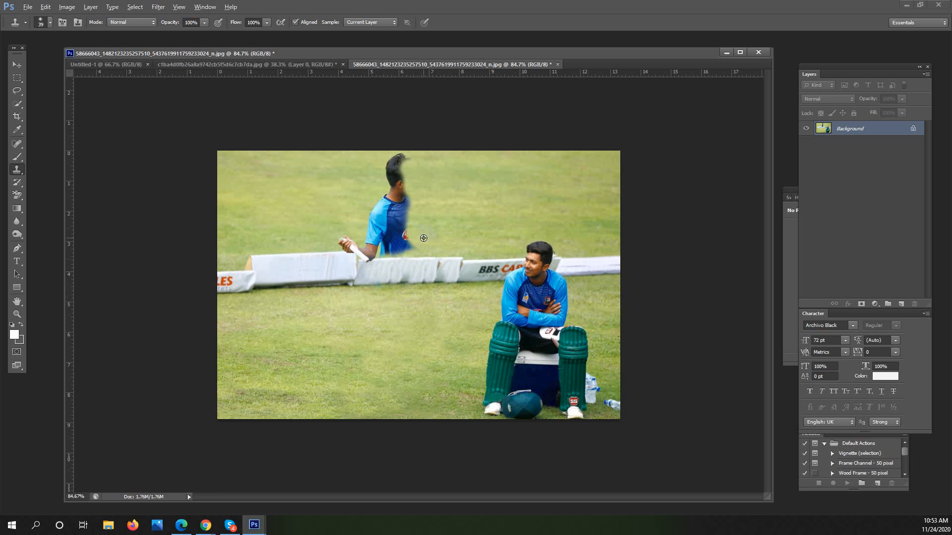
# Set the Clone Stamp size to 62 px and cover the standing player's remaining head, torso and bat arm with grass and fence
pyautogui.rightClick(449, 238)
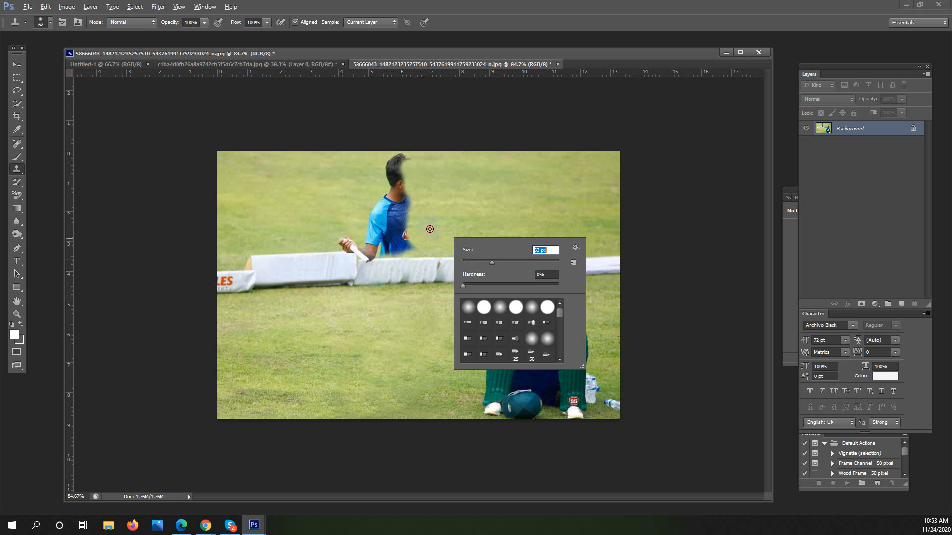
pyautogui.press('Return')
pyautogui.moveTo(410, 241)
pyautogui.mouseDown()
pyautogui.moveTo(408, 168)
pyautogui.moveTo(412, 177)
pyautogui.moveTo(403, 157)
pyautogui.moveTo(406, 166)
pyautogui.moveTo(393, 164)
pyautogui.moveTo(405, 184)
pyautogui.moveTo(391, 172)
pyautogui.moveTo(401, 171)
pyautogui.moveTo(399, 217)
pyautogui.moveTo(375, 185)
pyautogui.mouseUp()
pyautogui.click(316, 254)
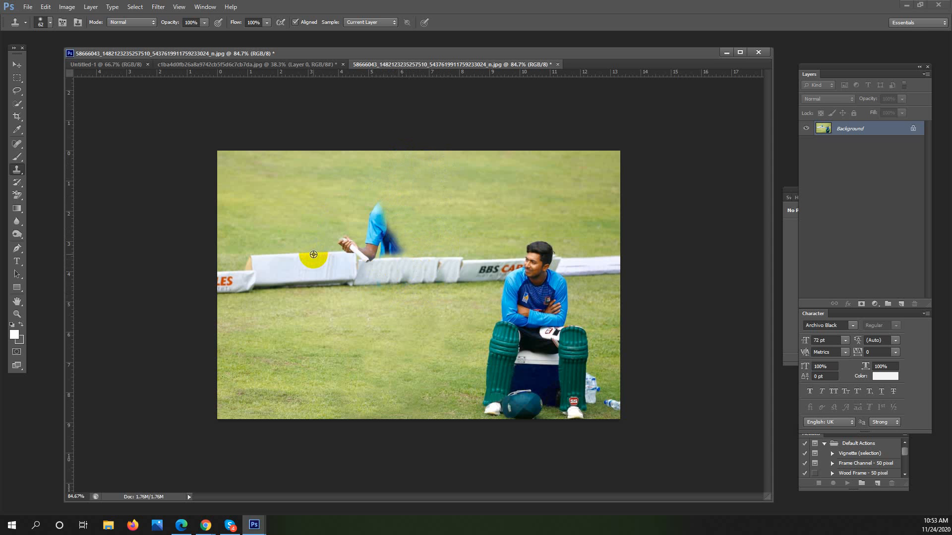
pyautogui.moveTo(313, 254)
pyautogui.mouseDown()
pyautogui.moveTo(344, 250)
pyautogui.moveTo(360, 211)
pyautogui.moveTo(382, 208)
pyautogui.moveTo(382, 220)
pyautogui.moveTo(412, 211)
pyautogui.moveTo(392, 244)
pyautogui.moveTo(387, 232)
pyautogui.moveTo(368, 234)
pyautogui.moveTo(406, 235)
pyautogui.mouseUp()
pyautogui.keyDown('alt'); pyautogui.click(422, 234); pyautogui.keyUp('alt')
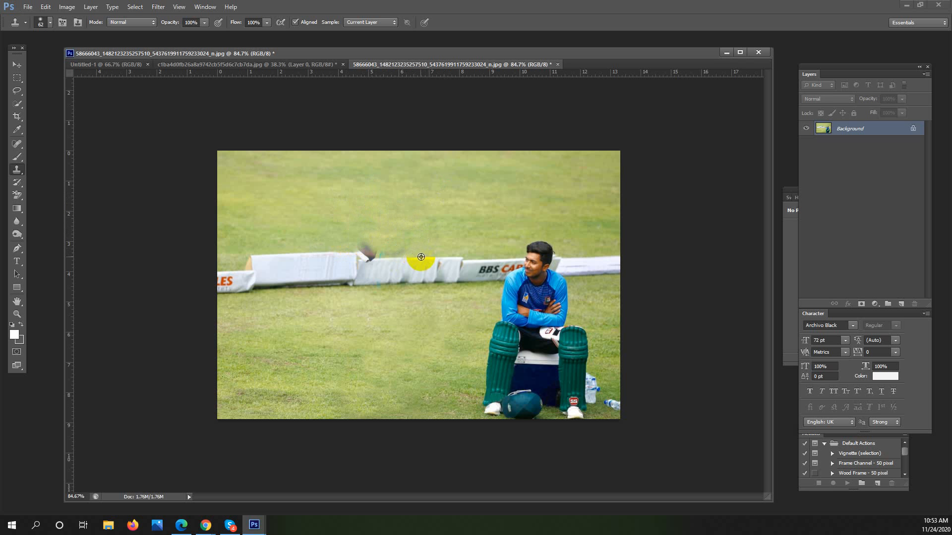
pyautogui.moveTo(417, 257)
pyautogui.mouseDown()
pyautogui.moveTo(382, 260)
pyautogui.moveTo(363, 245)
pyautogui.mouseUp()
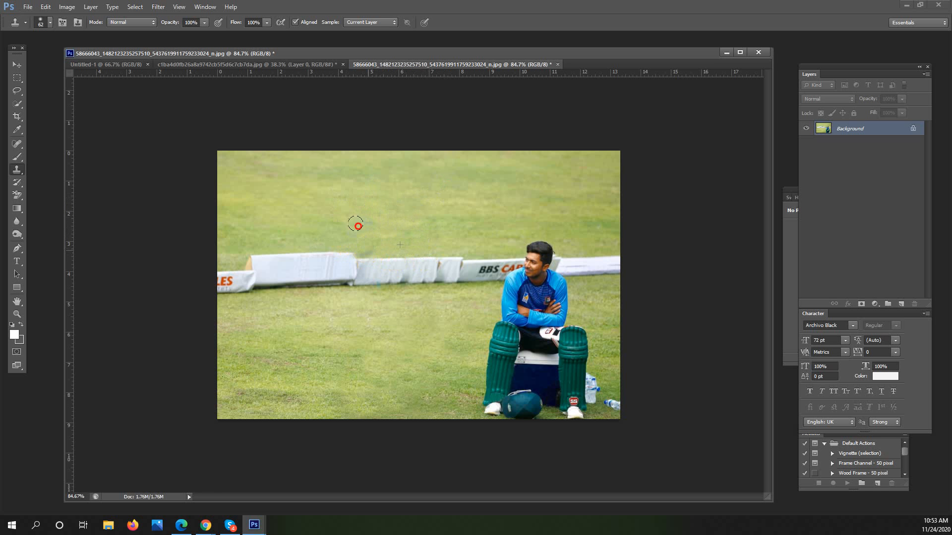
pyautogui.moveTo(410, 210)
pyautogui.mouseDown()
pyautogui.moveTo(376, 206)
pyautogui.moveTo(406, 206)
pyautogui.mouseUp()
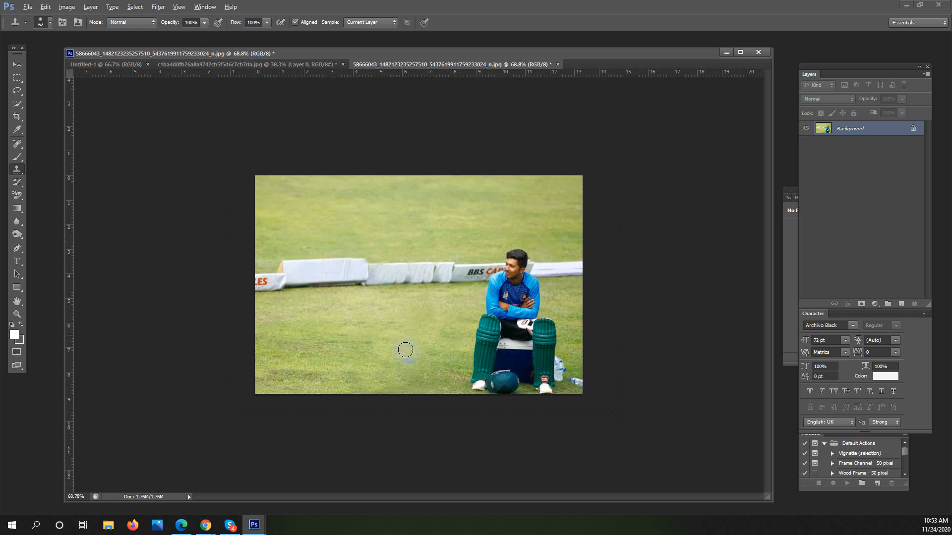
# Set the Clone Stamp size to 80 px and clone the seated player with cooler and helmet onto the empty grass in the photo's left half
pyautogui.moveTo(421, 330)
pyautogui.mouseDown()
pyautogui.moveTo(399, 323)
pyautogui.moveTo(464, 324)
pyautogui.mouseUp()
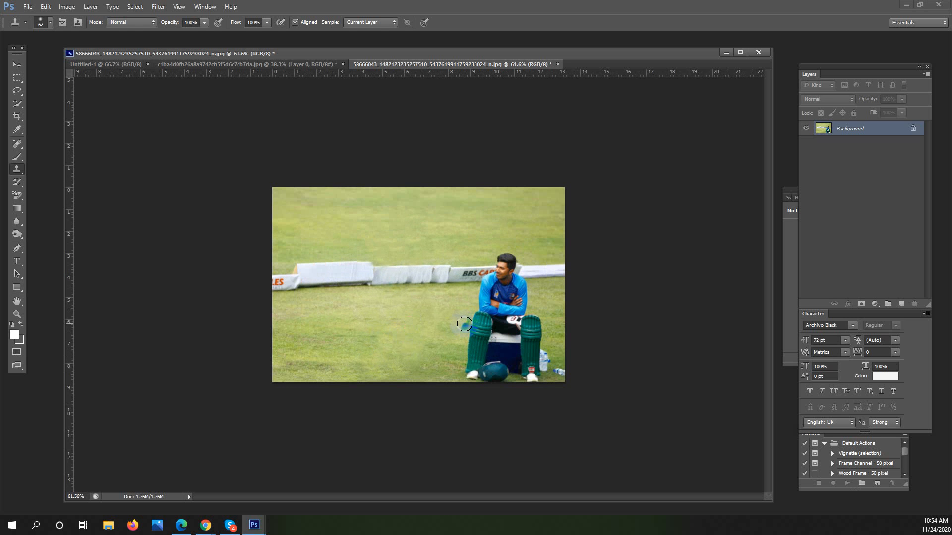
pyautogui.rightClick(425, 313)
pyautogui.moveTo(450, 326); pyautogui.dragTo(473, 333)
pyautogui.press('Return')
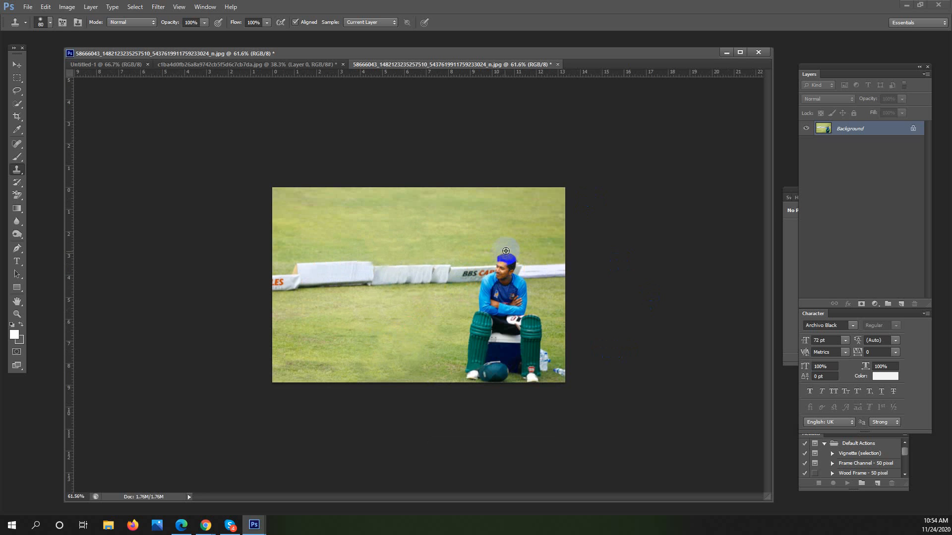
pyautogui.moveTo(434, 248); pyautogui.dragTo(392, 249)
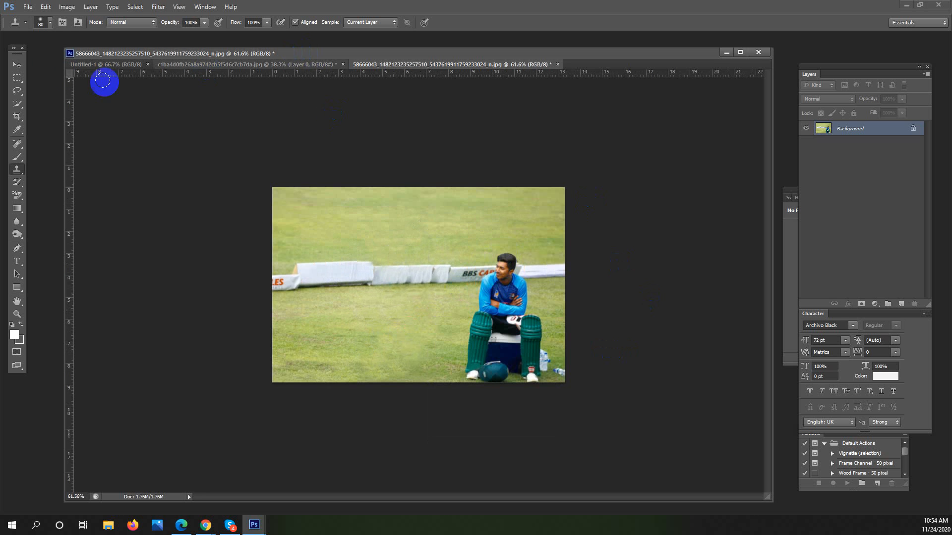
pyautogui.click(16, 170)
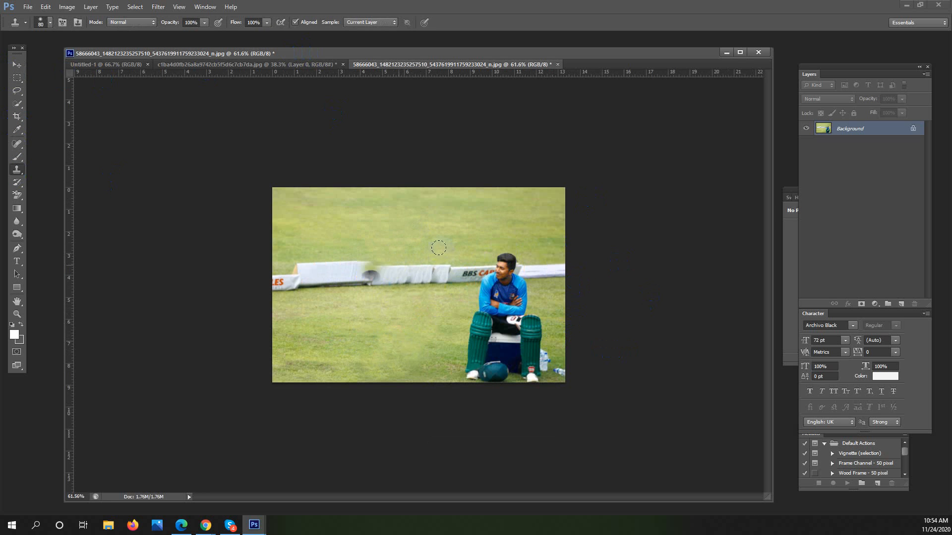
pyautogui.keyDown('alt'); pyautogui.click(474, 377); pyautogui.keyUp('alt')
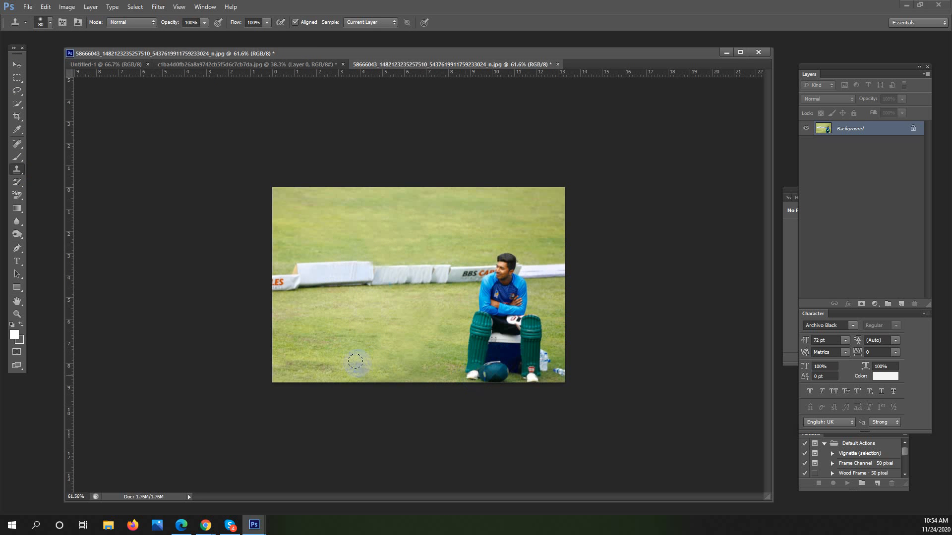
pyautogui.click(444, 372)
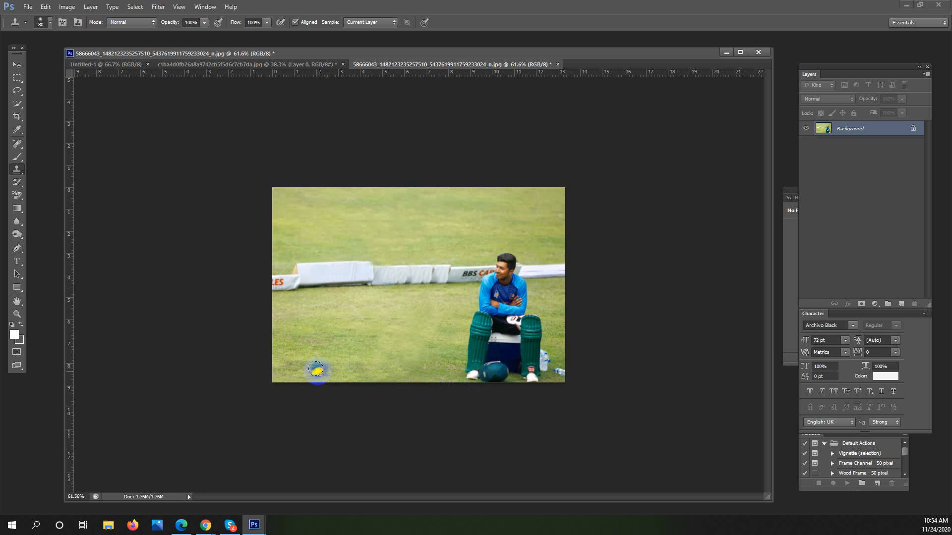
pyautogui.moveTo(322, 369)
pyautogui.mouseDown()
pyautogui.moveTo(330, 326)
pyautogui.moveTo(335, 368)
pyautogui.moveTo(360, 362)
pyautogui.moveTo(348, 321)
pyautogui.moveTo(362, 354)
pyautogui.moveTo(381, 362)
pyautogui.moveTo(379, 317)
pyautogui.moveTo(362, 316)
pyautogui.moveTo(367, 289)
pyautogui.moveTo(325, 312)
pyautogui.moveTo(353, 254)
pyautogui.moveTo(377, 369)
pyautogui.mouseUp()
pyautogui.moveTo(339, 267); pyautogui.dragTo(402, 277)
# Set the Clone Stamp size to 32 px and cover the copied orange fence lettering beside the duplicate player's face with plain white fence
pyautogui.rightClick(389, 349)
pyautogui.click(389, 347)
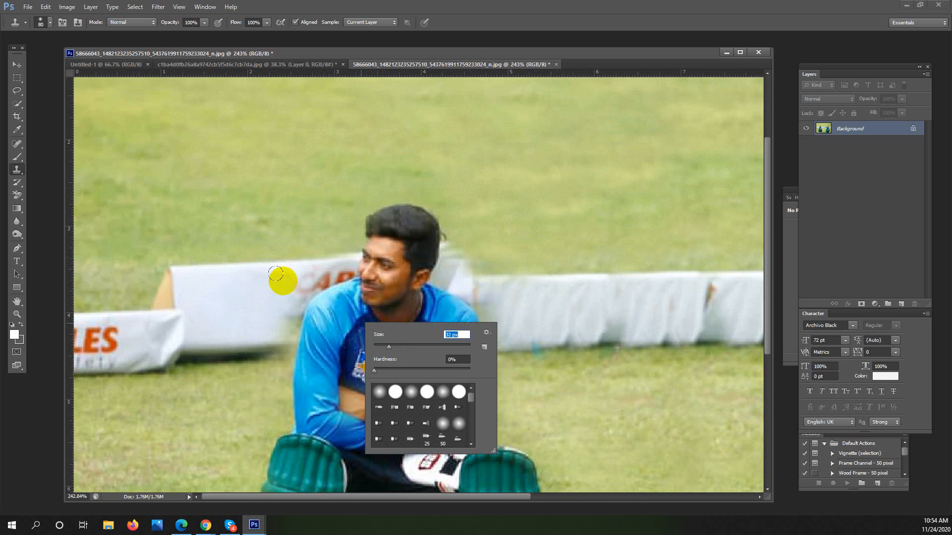
pyautogui.click(266, 264)
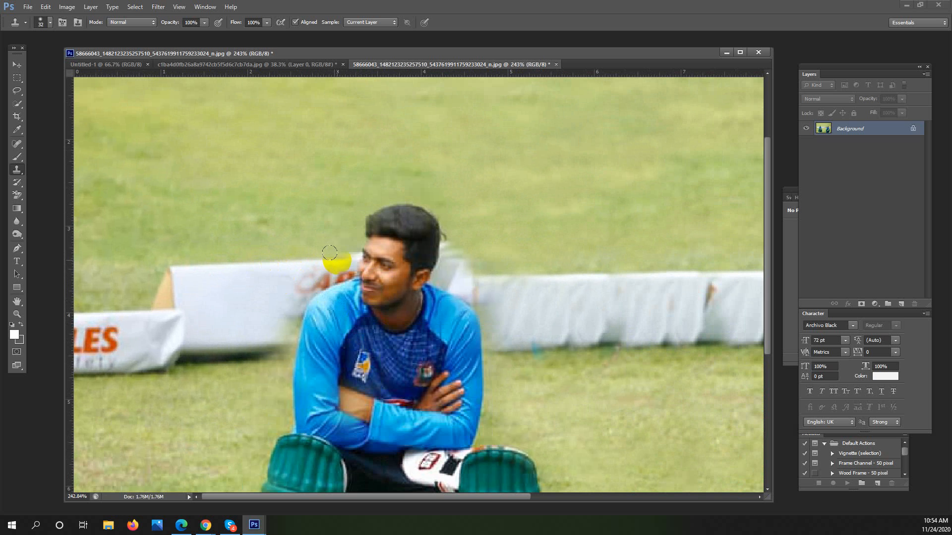
pyautogui.moveTo(337, 263)
pyautogui.mouseDown()
pyautogui.moveTo(344, 257)
pyautogui.moveTo(297, 292)
pyautogui.moveTo(285, 336)
pyautogui.mouseUp()
pyautogui.moveTo(407, 333); pyautogui.dragTo(357, 309)
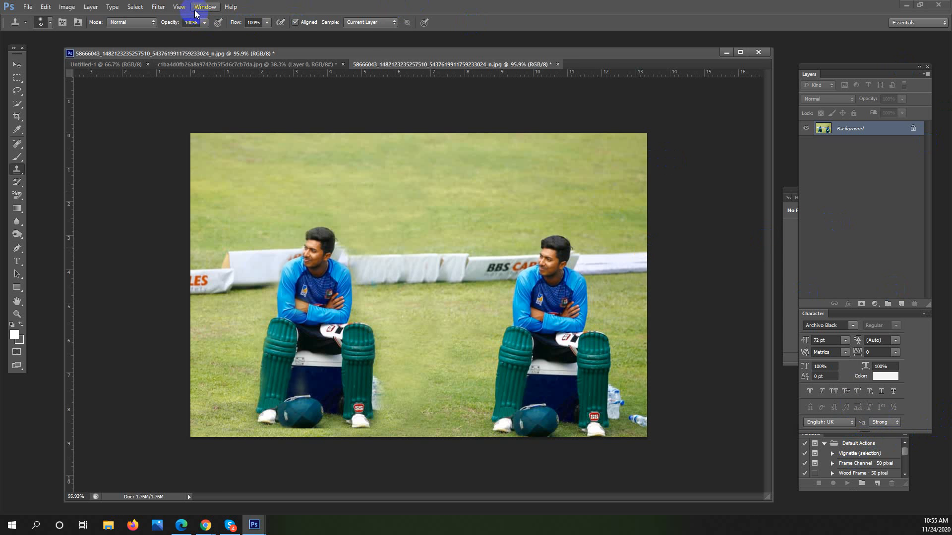
# Show the document's history and go back to the opening snapshot to view the original photo
pyautogui.click(180, 9)
pyautogui.click(181, 13)
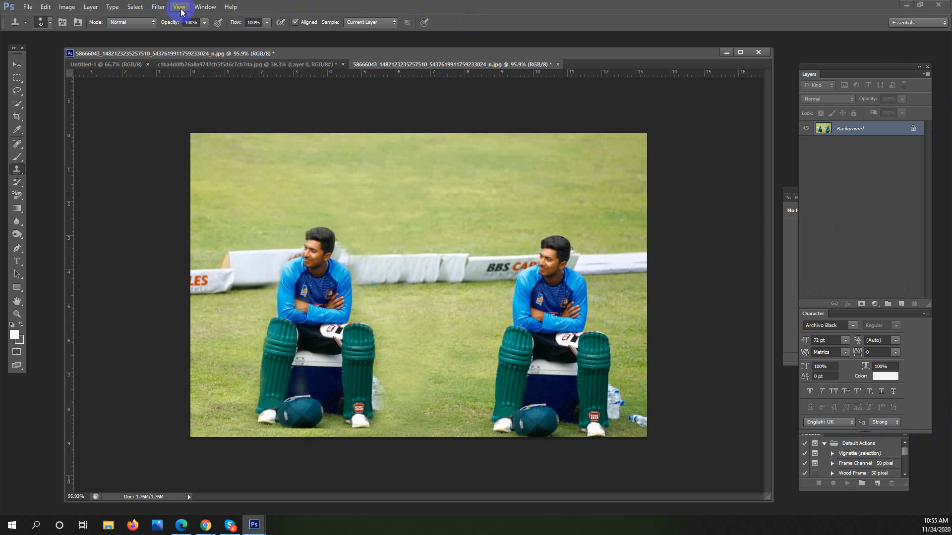
pyautogui.click(205, 7)
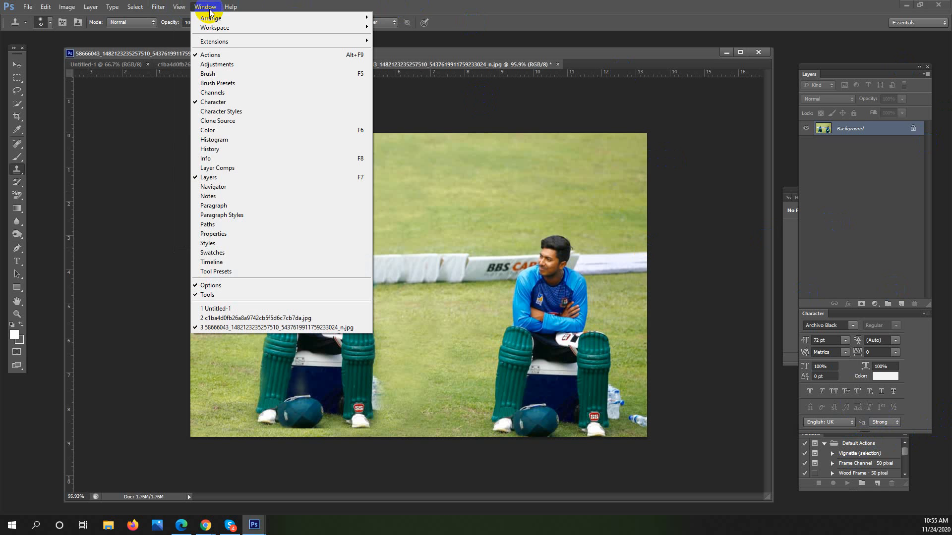
pyautogui.click(233, 149)
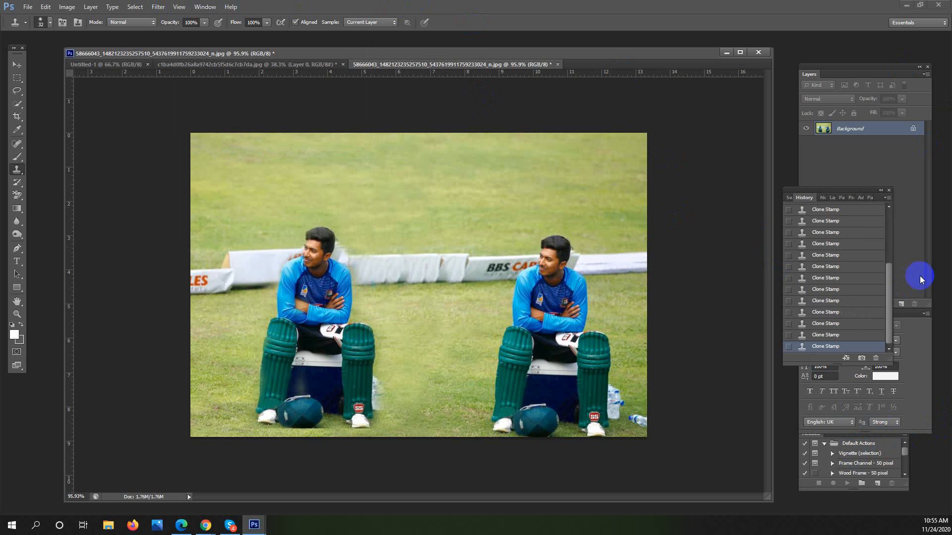
pyautogui.scroll(3, 844, 246)
pyautogui.scroll(5, 845, 246)
pyautogui.click(843, 210)
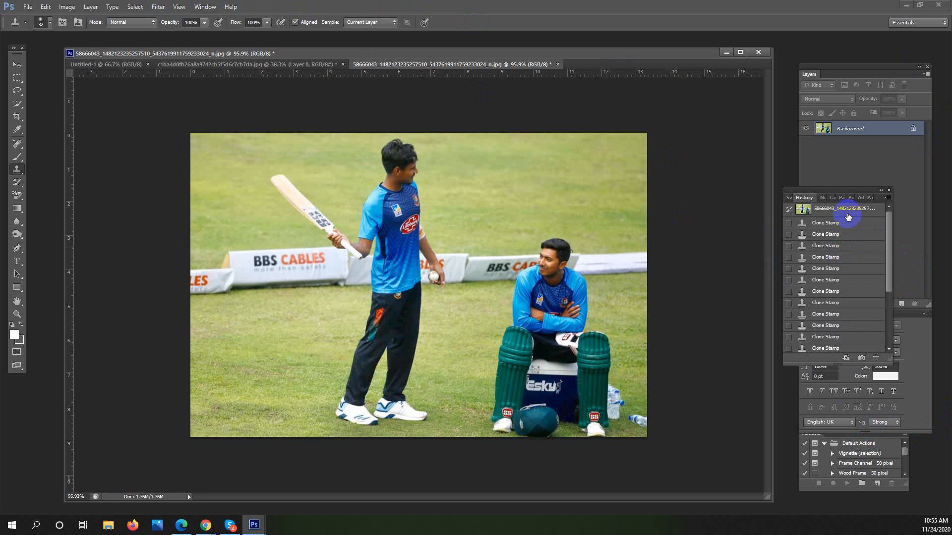
# Examine the cooler lettering, pad badges and water bottles around the seated player in the restored original photo
pyautogui.click(17, 78)
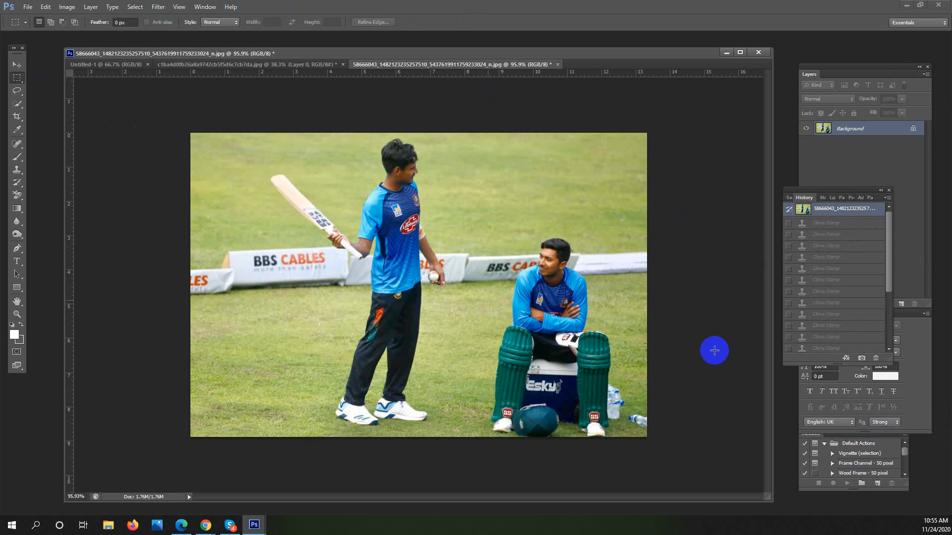
pyautogui.moveTo(644, 435); pyautogui.dragTo(694, 429)
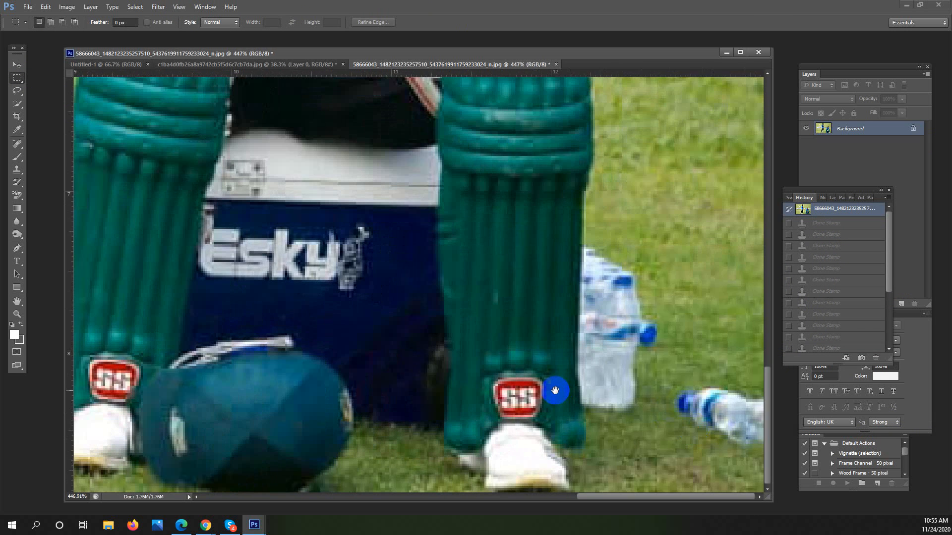
pyautogui.moveTo(619, 374); pyautogui.dragTo(607, 369)
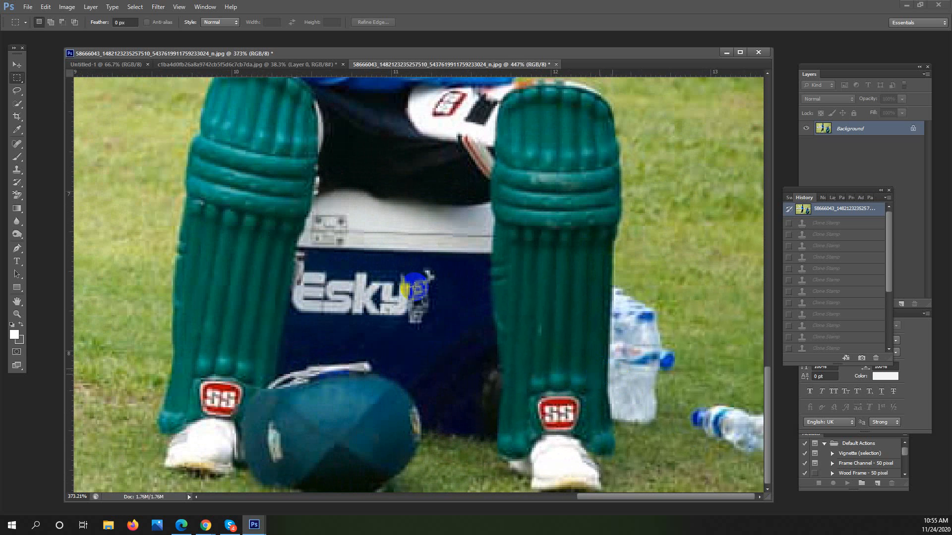
pyautogui.click(17, 170)
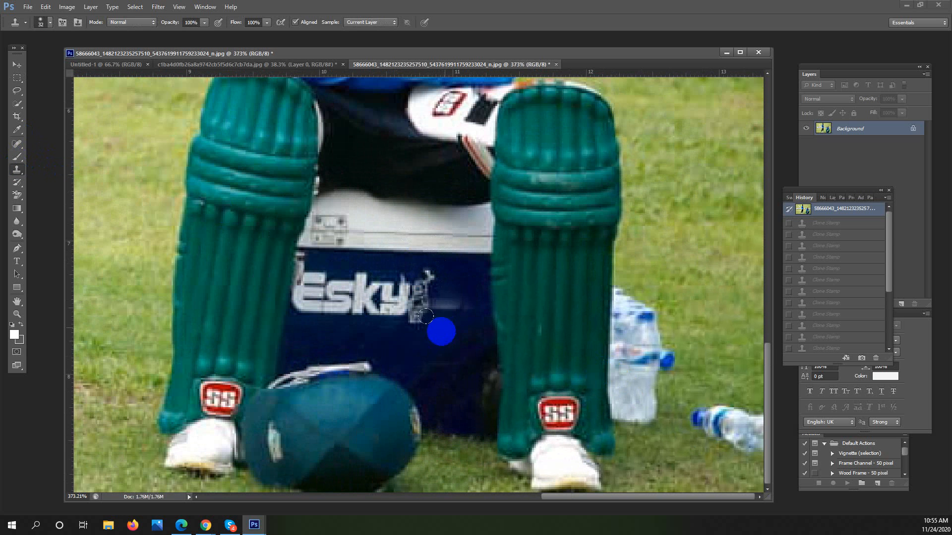
pyautogui.moveTo(426, 315); pyautogui.dragTo(433, 270)
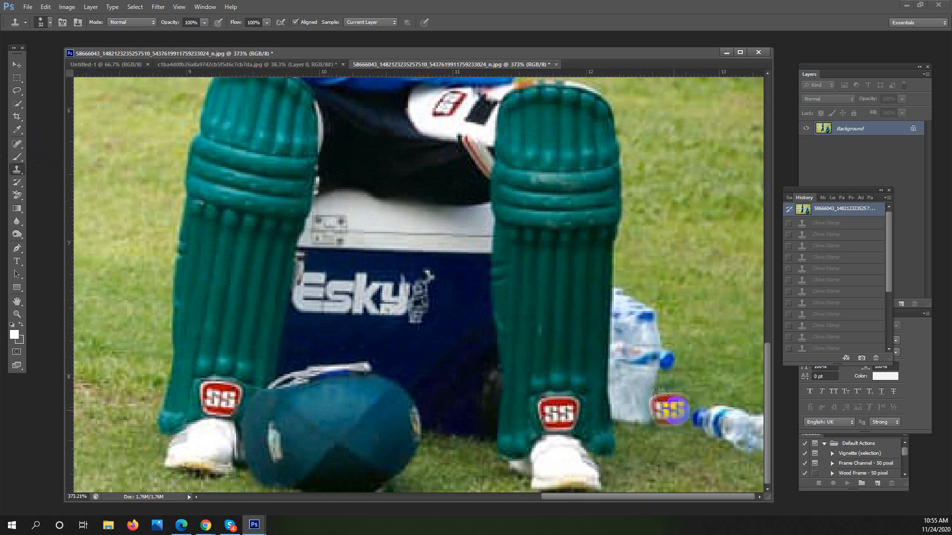
pyautogui.hotkey('ctrl', '0')
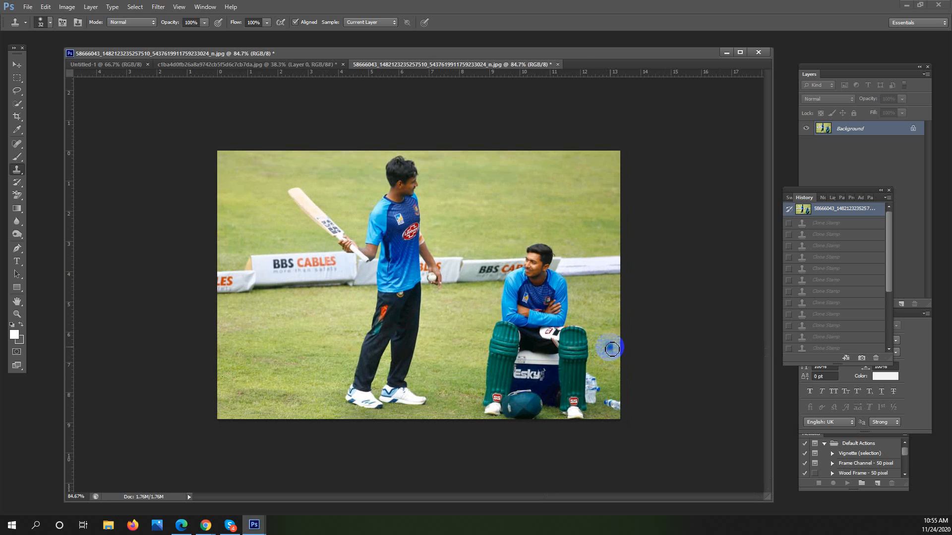
# Set the Clone Stamp size to 19 px and cover the lying bottle and the top of the upright bottles with sampled grass
pyautogui.moveTo(643, 434); pyautogui.dragTo(714, 406)
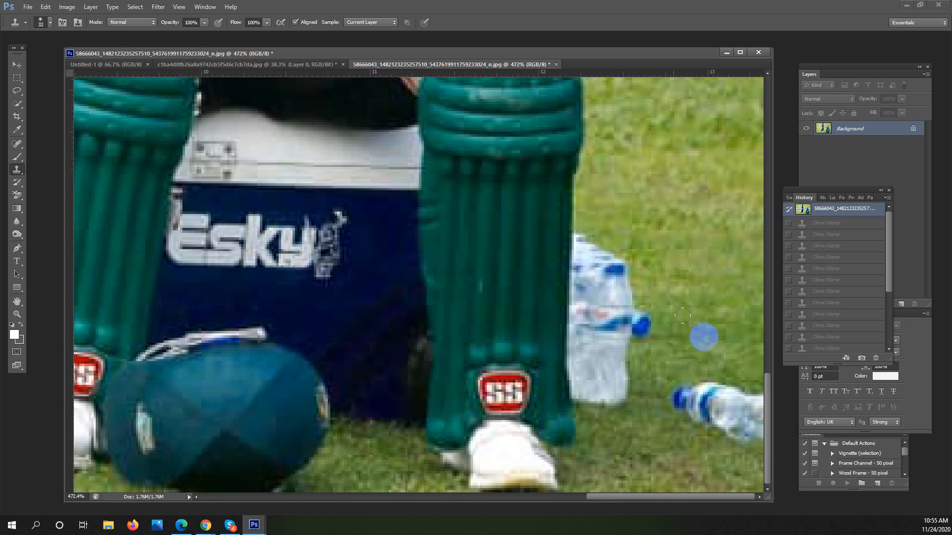
pyautogui.rightClick(693, 316)
pyautogui.moveTo(723, 341); pyautogui.dragTo(715, 339)
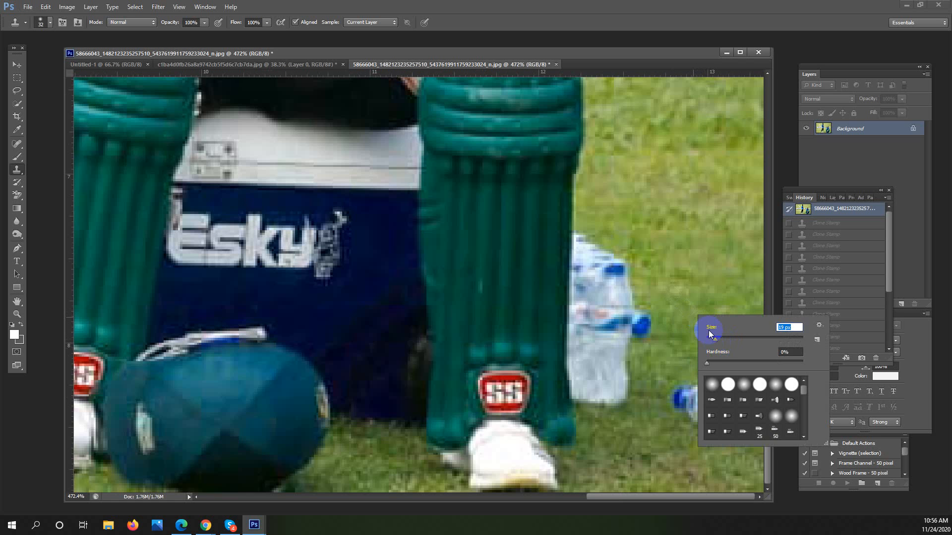
pyautogui.keyDown('alt'); pyautogui.click(681, 296); pyautogui.keyUp('alt')
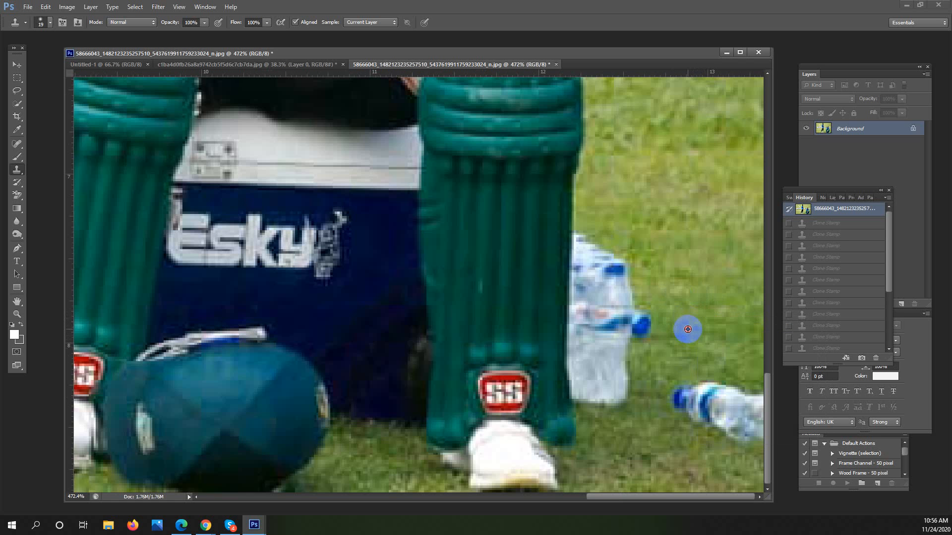
pyautogui.moveTo(676, 393)
pyautogui.mouseDown()
pyautogui.moveTo(736, 385)
pyautogui.moveTo(752, 397)
pyautogui.moveTo(717, 401)
pyautogui.moveTo(762, 398)
pyautogui.moveTo(758, 414)
pyautogui.moveTo(725, 421)
pyautogui.moveTo(759, 432)
pyautogui.mouseUp()
pyautogui.keyDown('alt'); pyautogui.click(731, 360); pyautogui.keyUp('alt')
pyautogui.keyDown('alt'); pyautogui.click(731, 362); pyautogui.keyUp('alt')
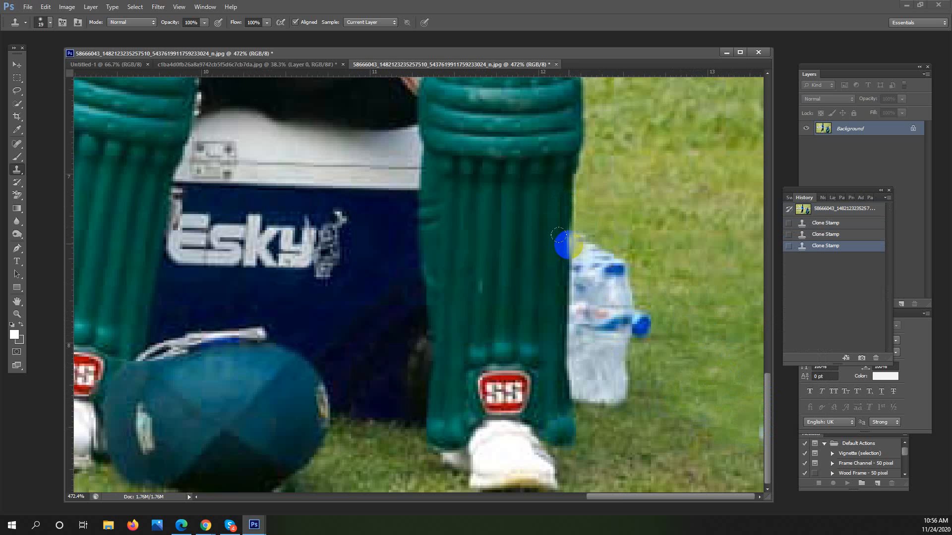
pyautogui.moveTo(575, 245)
pyautogui.mouseDown()
pyautogui.moveTo(625, 276)
pyautogui.moveTo(612, 294)
pyautogui.mouseUp()
# Switch to the Google Meet call, admit the waiting participant, and return to Photoshop
pyautogui.click(206, 526)
pyautogui.click(164, 478)
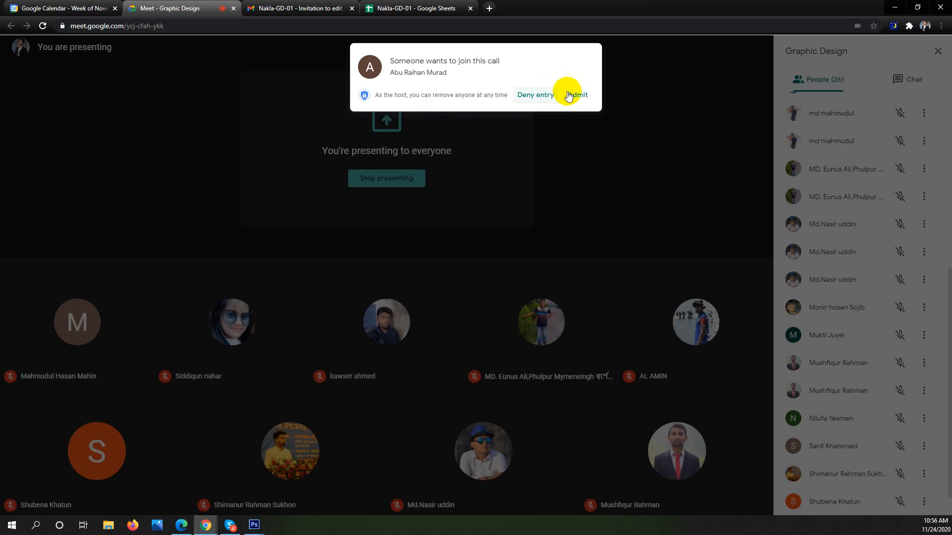
pyautogui.click(573, 96)
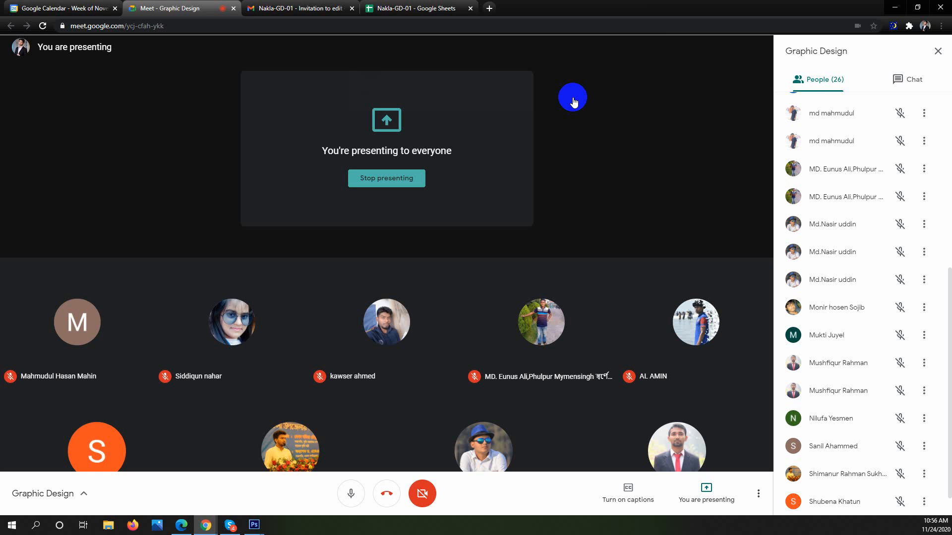
pyautogui.click(895, 10)
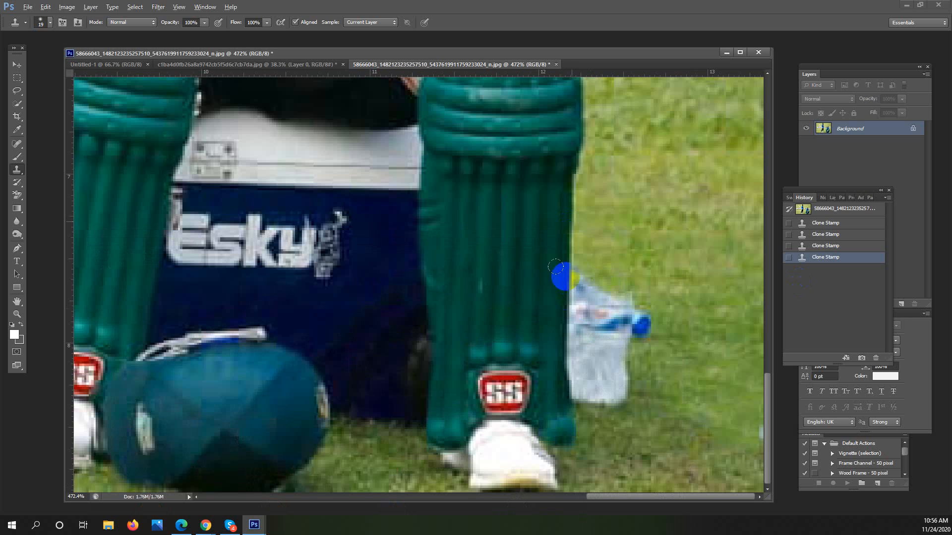
# Clone grass over the rest of the upright water bottles beside the seated player's pad and clean the pad's edge
pyautogui.moveTo(593, 299)
pyautogui.mouseDown()
pyautogui.moveTo(664, 321)
pyautogui.moveTo(600, 305)
pyautogui.moveTo(646, 336)
pyautogui.moveTo(605, 318)
pyautogui.moveTo(628, 327)
pyautogui.moveTo(622, 347)
pyautogui.mouseUp()
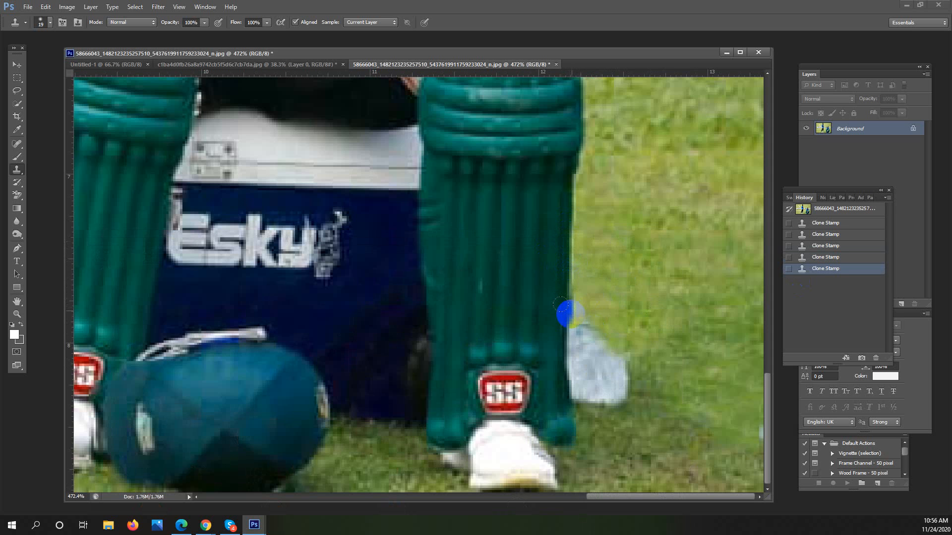
pyautogui.click(573, 329)
pyautogui.moveTo(573, 328)
pyautogui.mouseDown()
pyautogui.moveTo(618, 374)
pyautogui.moveTo(608, 375)
pyautogui.moveTo(617, 398)
pyautogui.moveTo(607, 355)
pyautogui.moveTo(598, 397)
pyautogui.moveTo(583, 379)
pyautogui.moveTo(582, 364)
pyautogui.moveTo(617, 360)
pyautogui.mouseUp()
pyautogui.keyDown('alt'); pyautogui.click(564, 320); pyautogui.keyUp('alt')
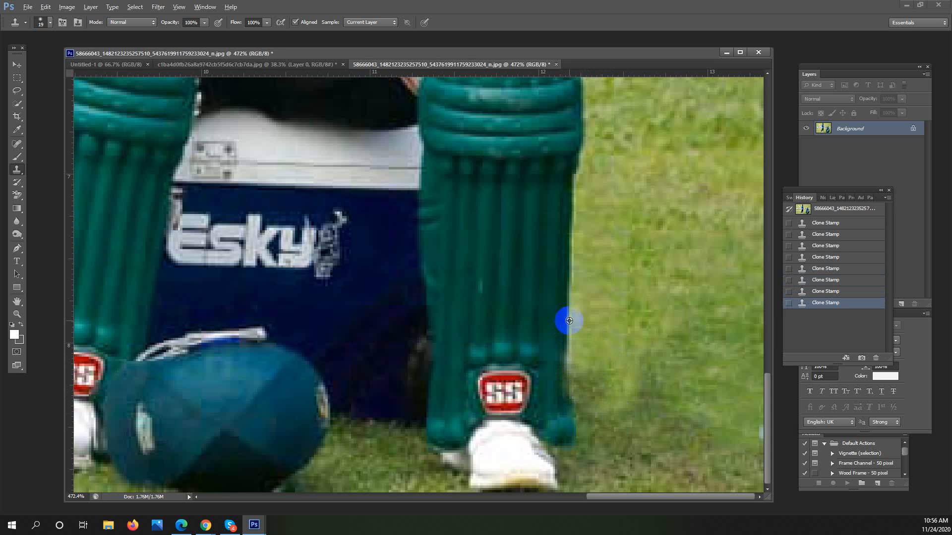
pyautogui.moveTo(569, 320)
pyautogui.mouseDown()
pyautogui.moveTo(555, 381)
pyautogui.moveTo(615, 370)
pyautogui.moveTo(565, 357)
pyautogui.mouseUp()
# Set the Clone Stamp size to 38 px and blend the patched grass beside the pad with the surrounding lawn
pyautogui.hotkey('ctrl', '0')
pyautogui.moveTo(487, 331)
pyautogui.mouseDown()
pyautogui.moveTo(476, 331)
pyautogui.moveTo(671, 329)
pyautogui.mouseUp()
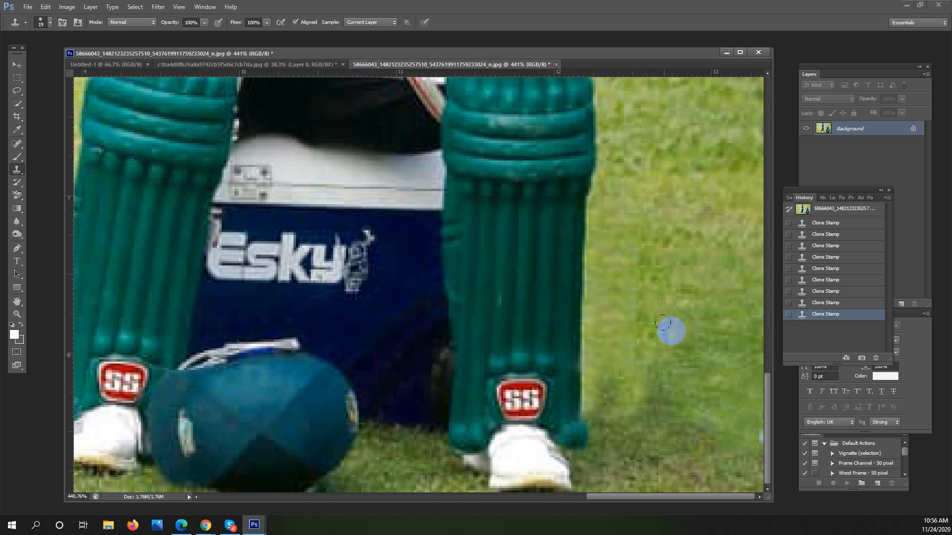
pyautogui.rightClick(672, 331)
pyautogui.click(679, 293)
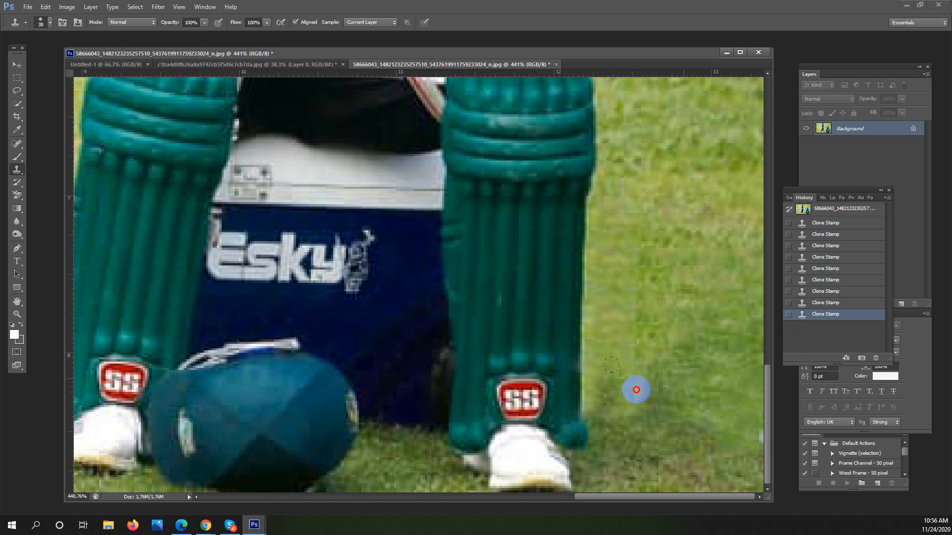
pyautogui.click(682, 426)
pyautogui.click(652, 347)
pyautogui.moveTo(653, 347)
pyautogui.mouseDown()
pyautogui.moveTo(572, 334)
pyautogui.moveTo(632, 321)
pyautogui.moveTo(623, 324)
pyautogui.moveTo(625, 525)
pyautogui.mouseUp()
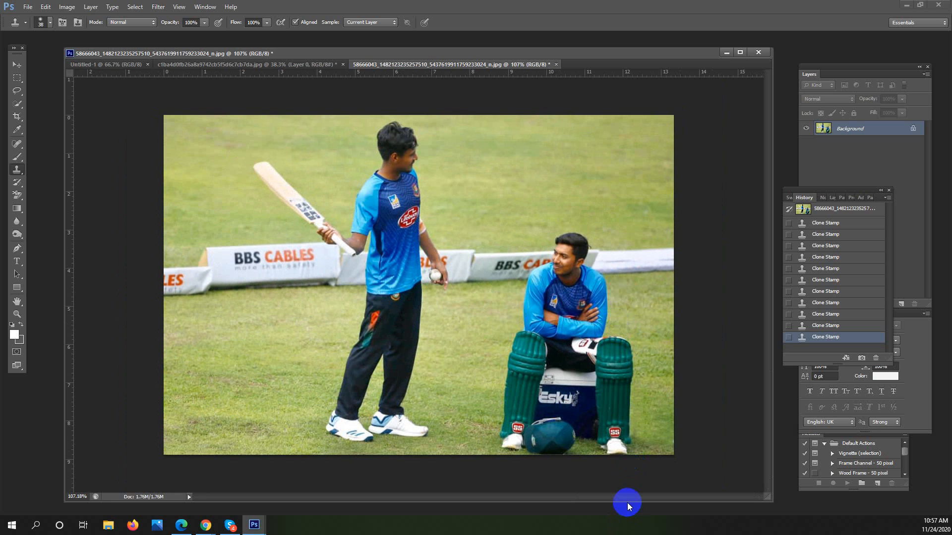
# Switch to the Google Meet call, check the participant list, and return to Photoshop
pyautogui.click(206, 526)
pyautogui.click(159, 491)
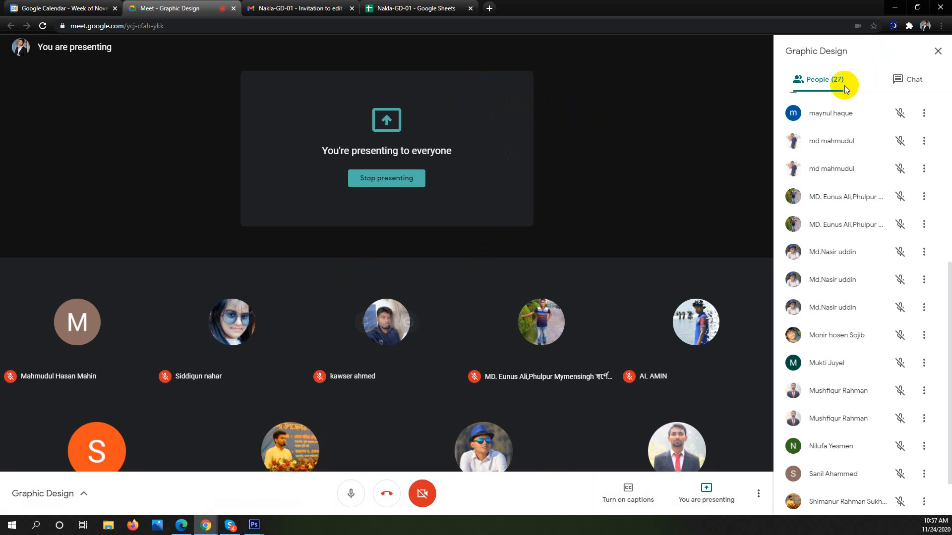
pyautogui.scroll(-2, 838, 194)
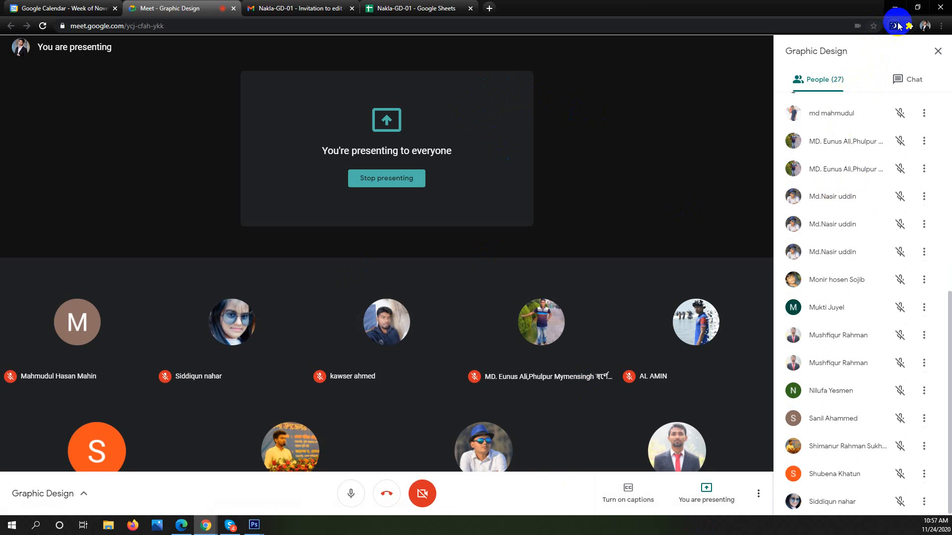
pyautogui.click(895, 7)
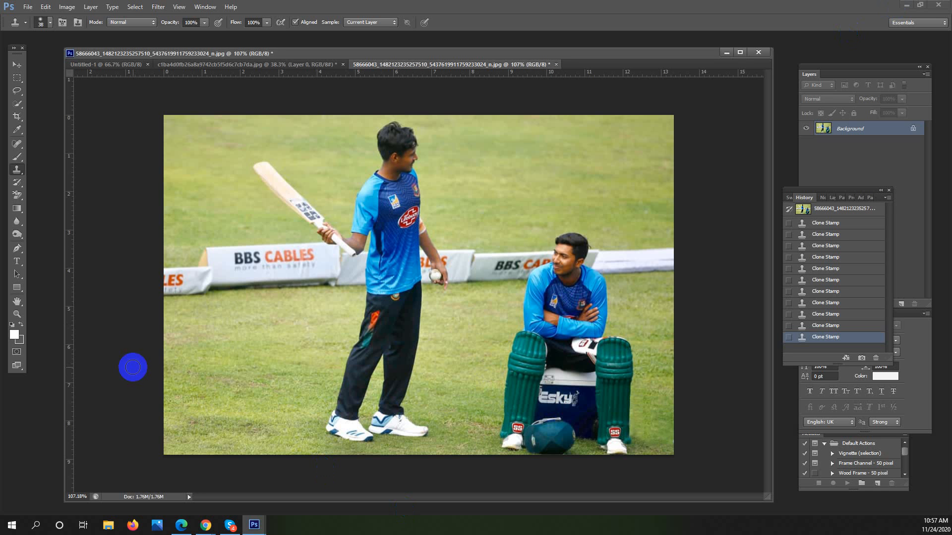
# Float the cricket photo out of the tab group and close it without saving
pyautogui.moveTo(382, 65); pyautogui.dragTo(175, 180)
pyautogui.moveTo(630, 187); pyautogui.dragTo(448, 175)
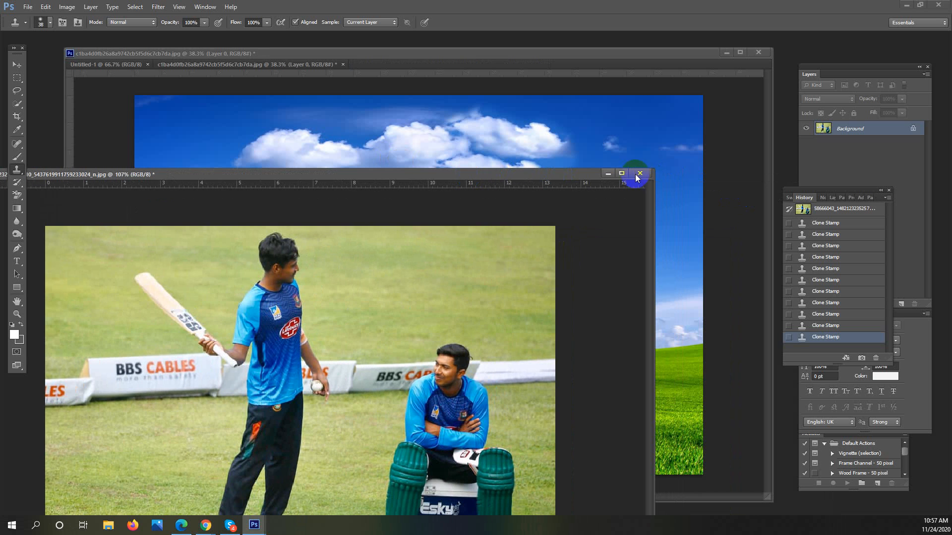
pyautogui.click(640, 174)
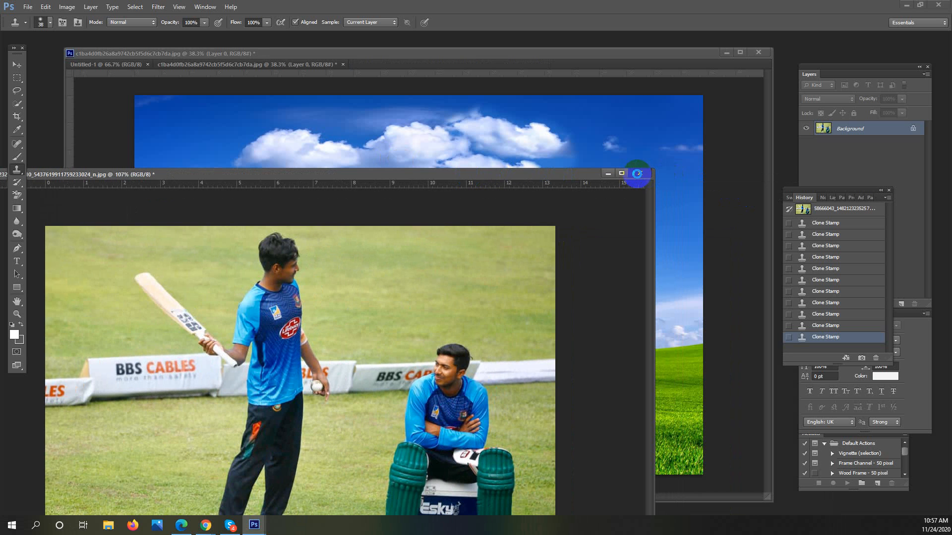
pyautogui.click(476, 203)
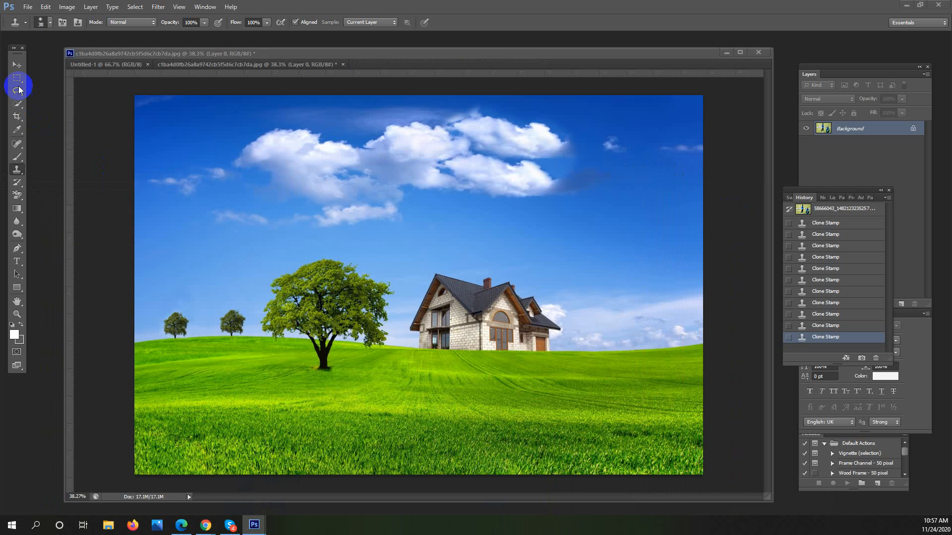
# Show the Clone Stamp and Pattern Stamp tools in the stamp group, then switch to the Rectangular Marquee tool
pyautogui.click(17, 78)
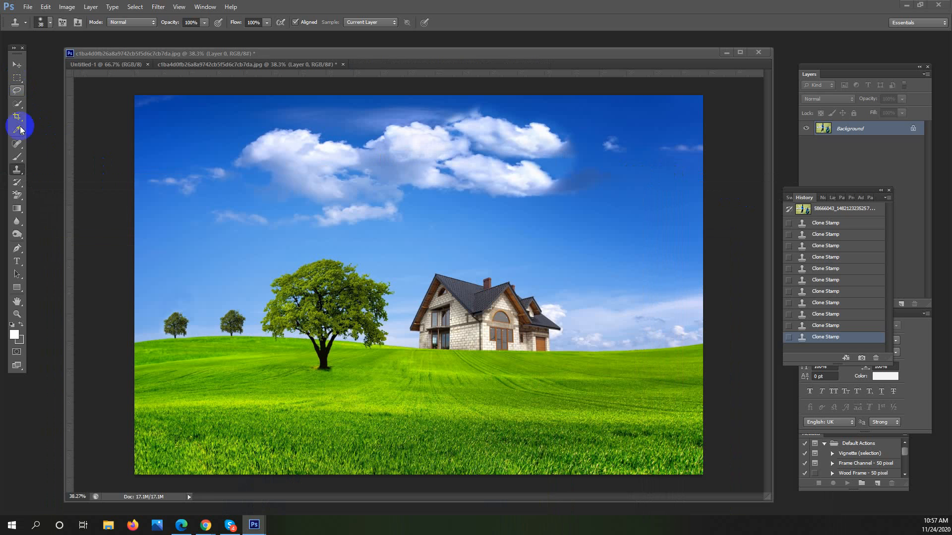
pyautogui.click(18, 170)
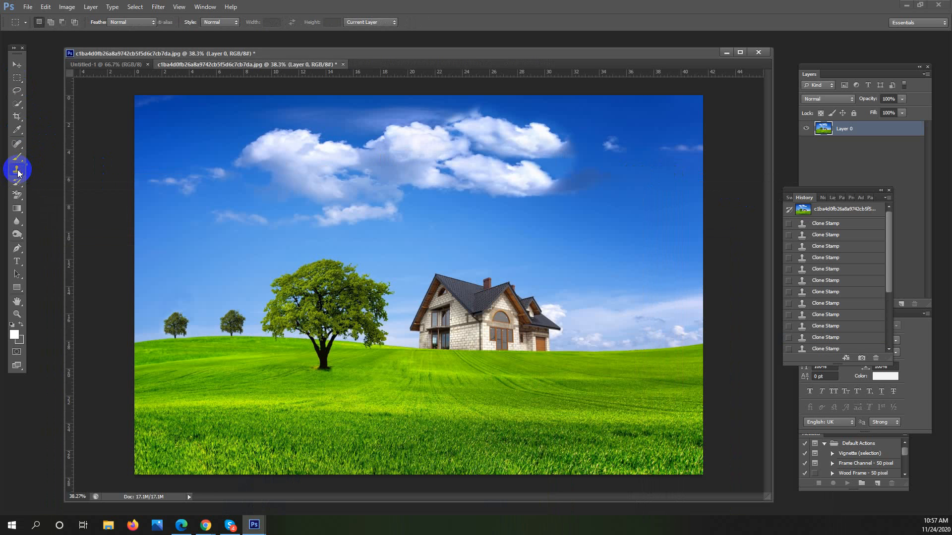
pyautogui.moveTo(18, 169); pyautogui.dragTo(64, 174)
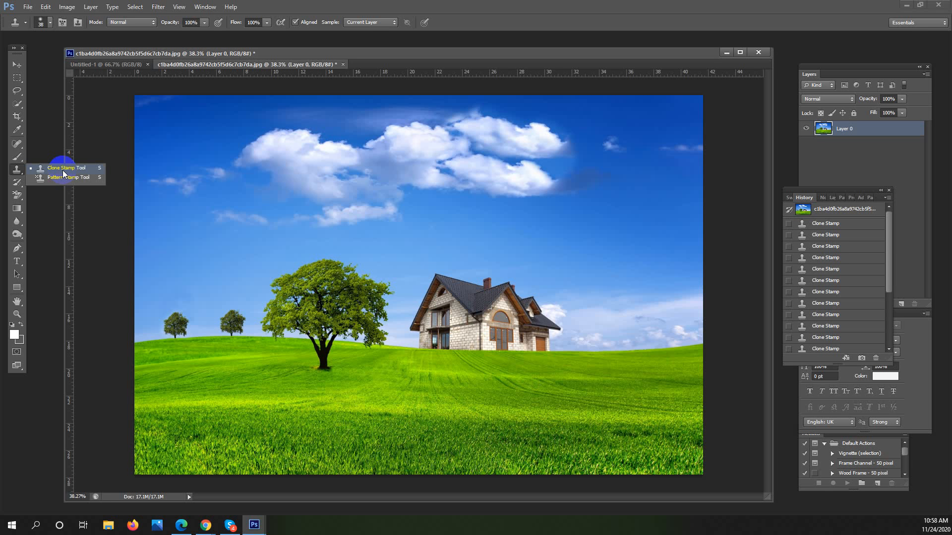
pyautogui.click(17, 79)
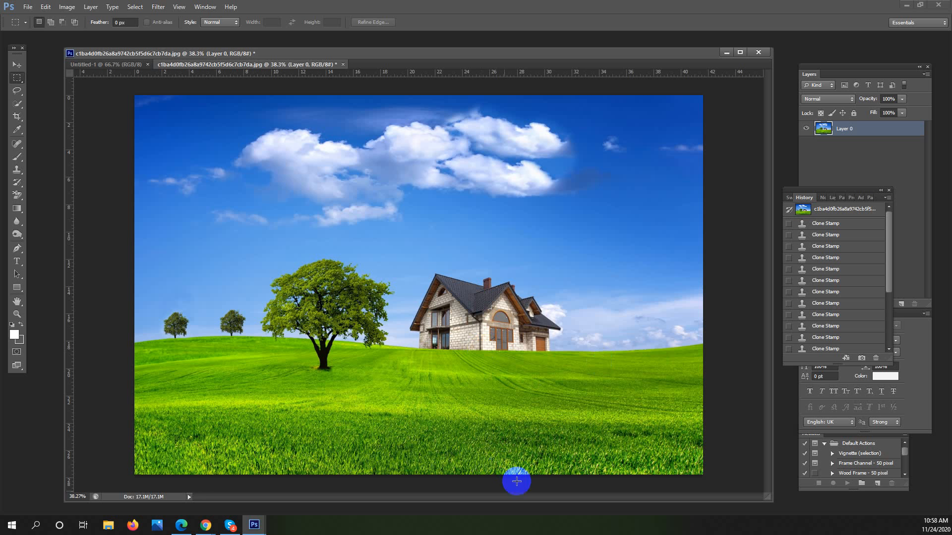
# Switch to the Google Meet call, turn off the microphone and stop presenting the screen
pyautogui.moveTo(205, 525)
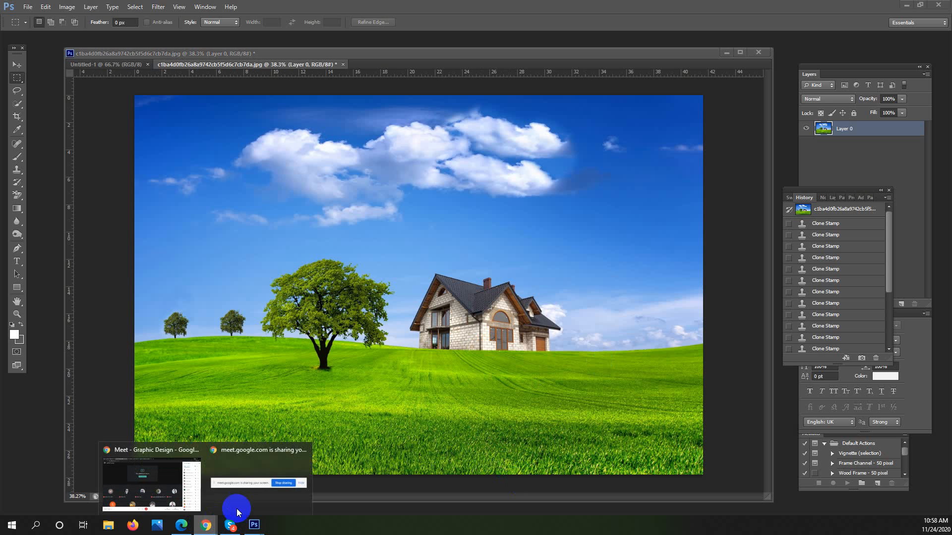
pyautogui.click(176, 476)
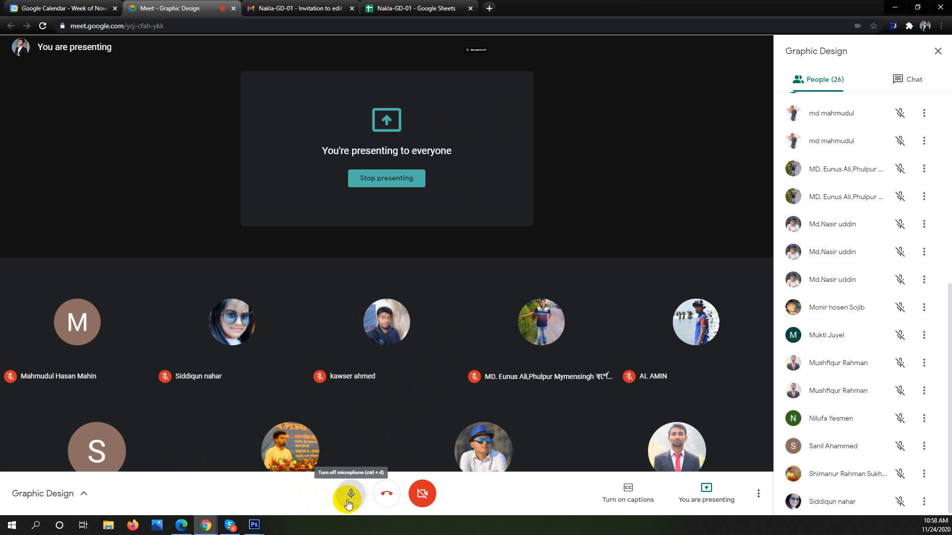
pyautogui.click(349, 497)
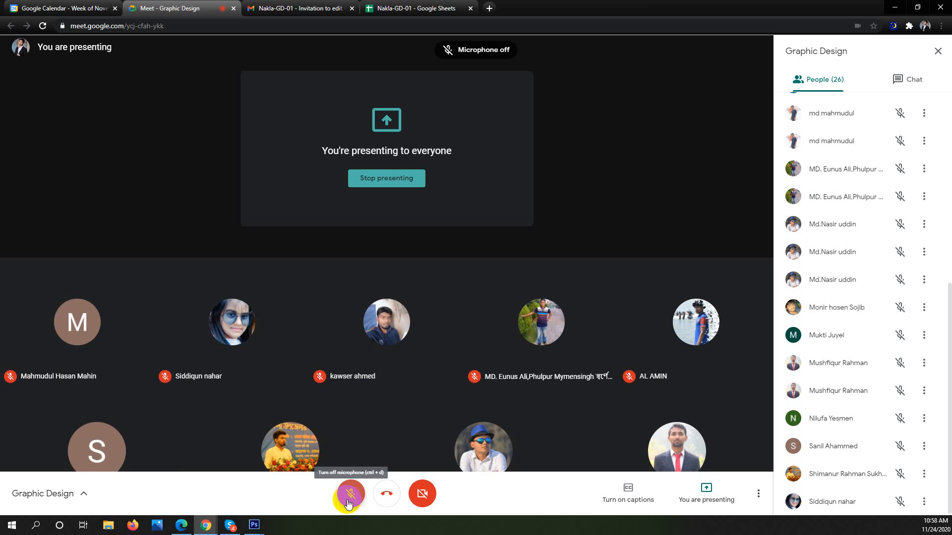
pyautogui.click(712, 496)
pyautogui.click(712, 496)
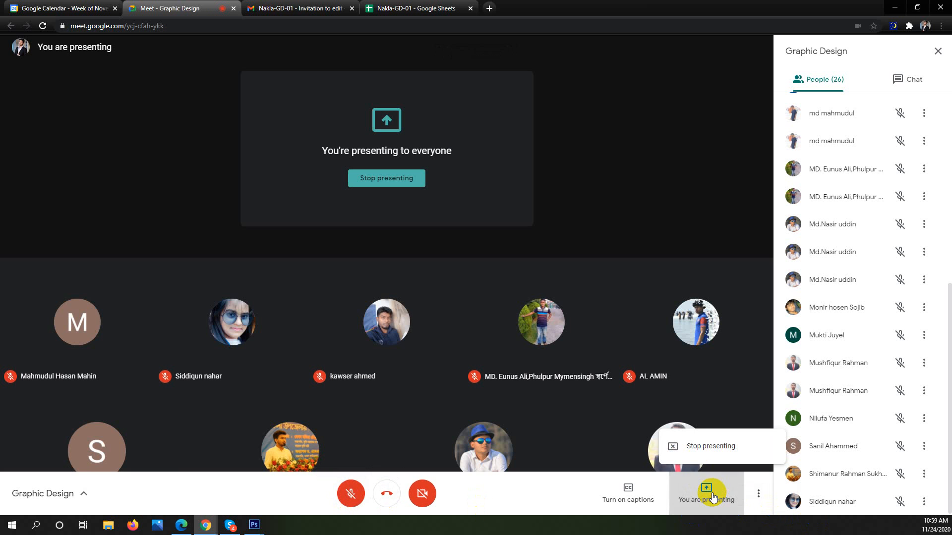
pyautogui.click(698, 444)
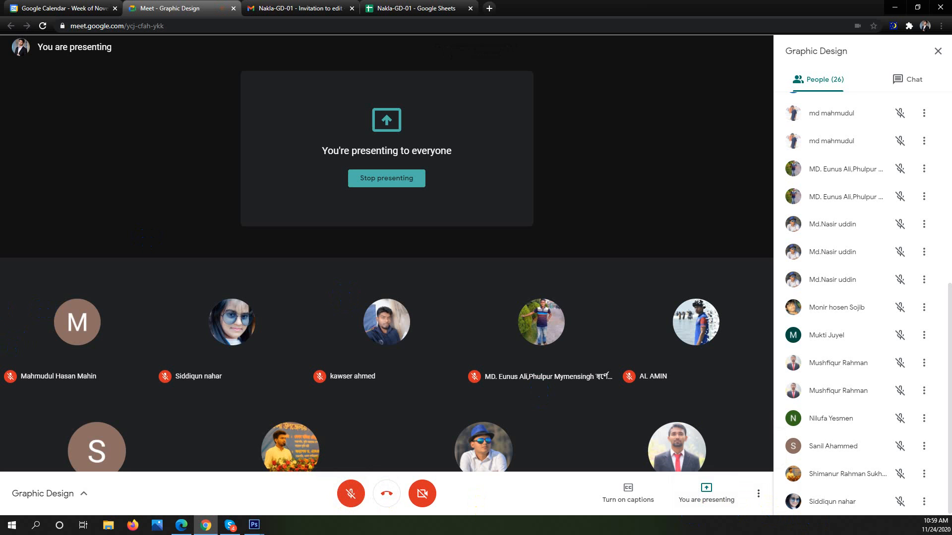